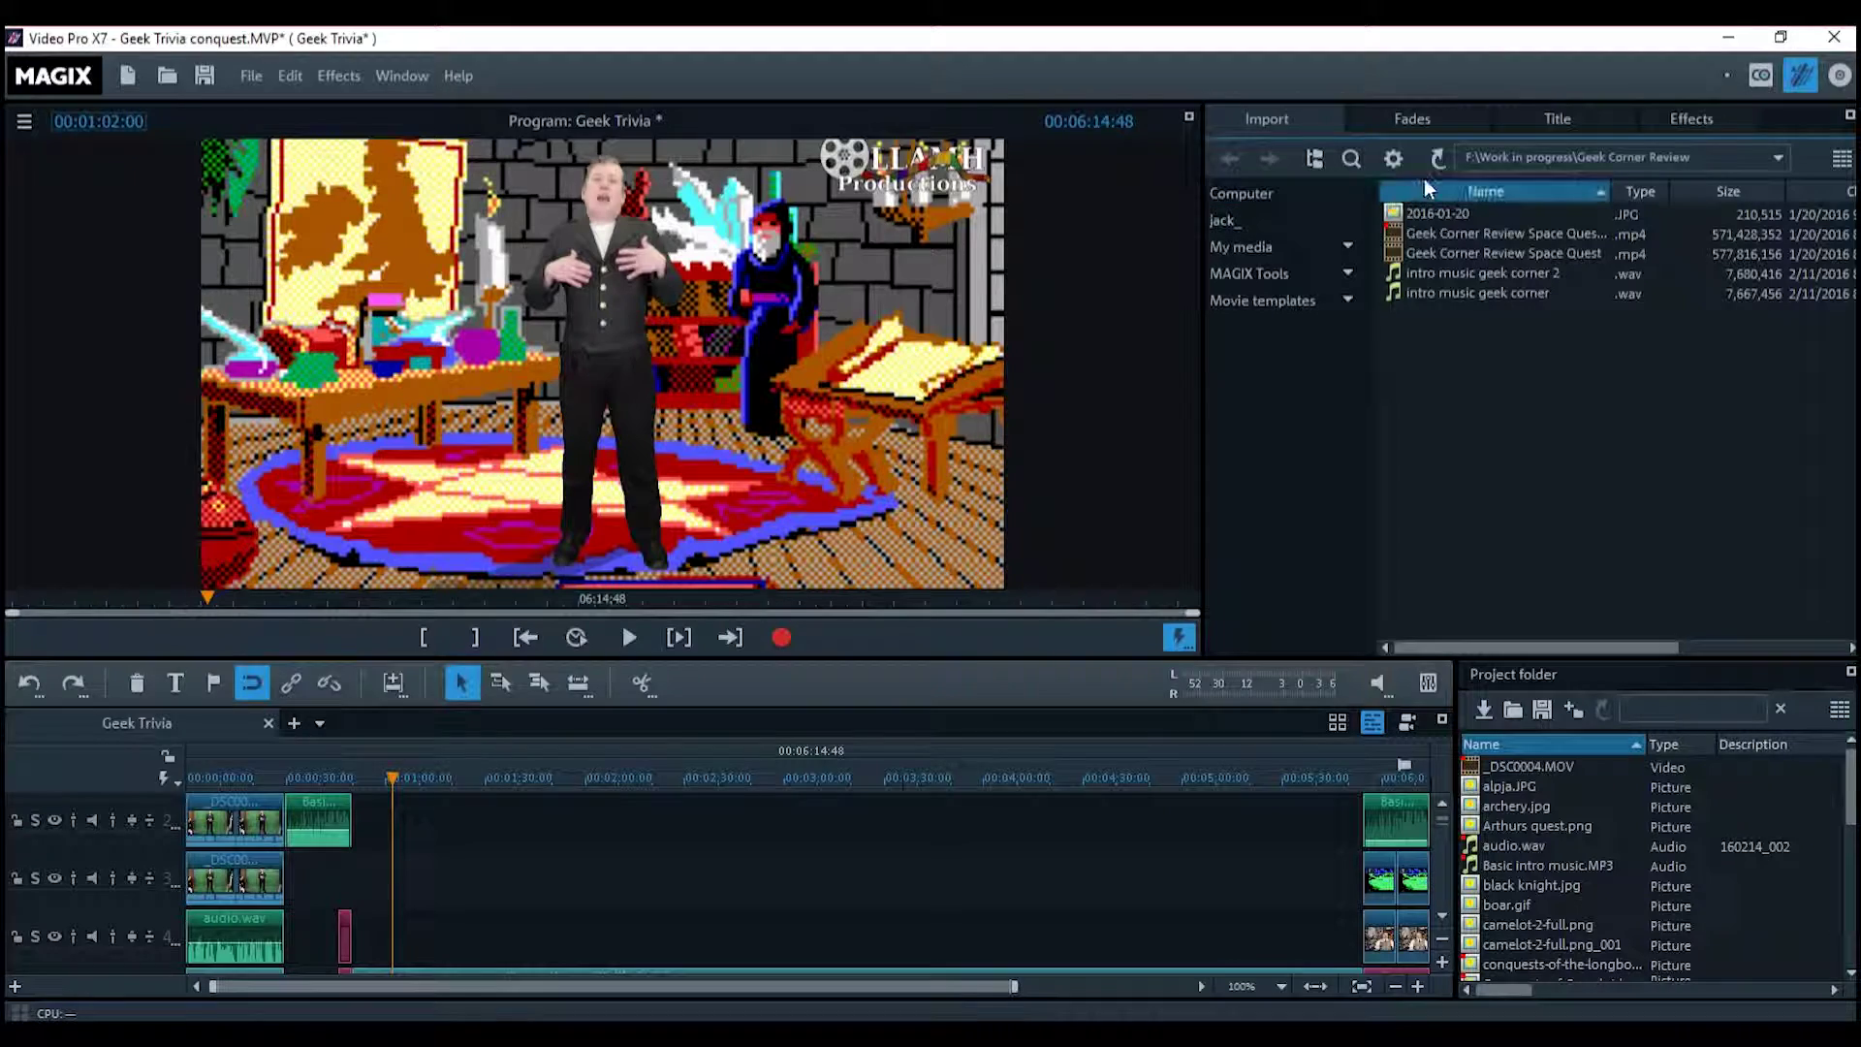
Browse the C: drive for importable media and look through the project folder's files and the lower timeline tracks
left_click(1295, 192)
double_click(1449, 211)
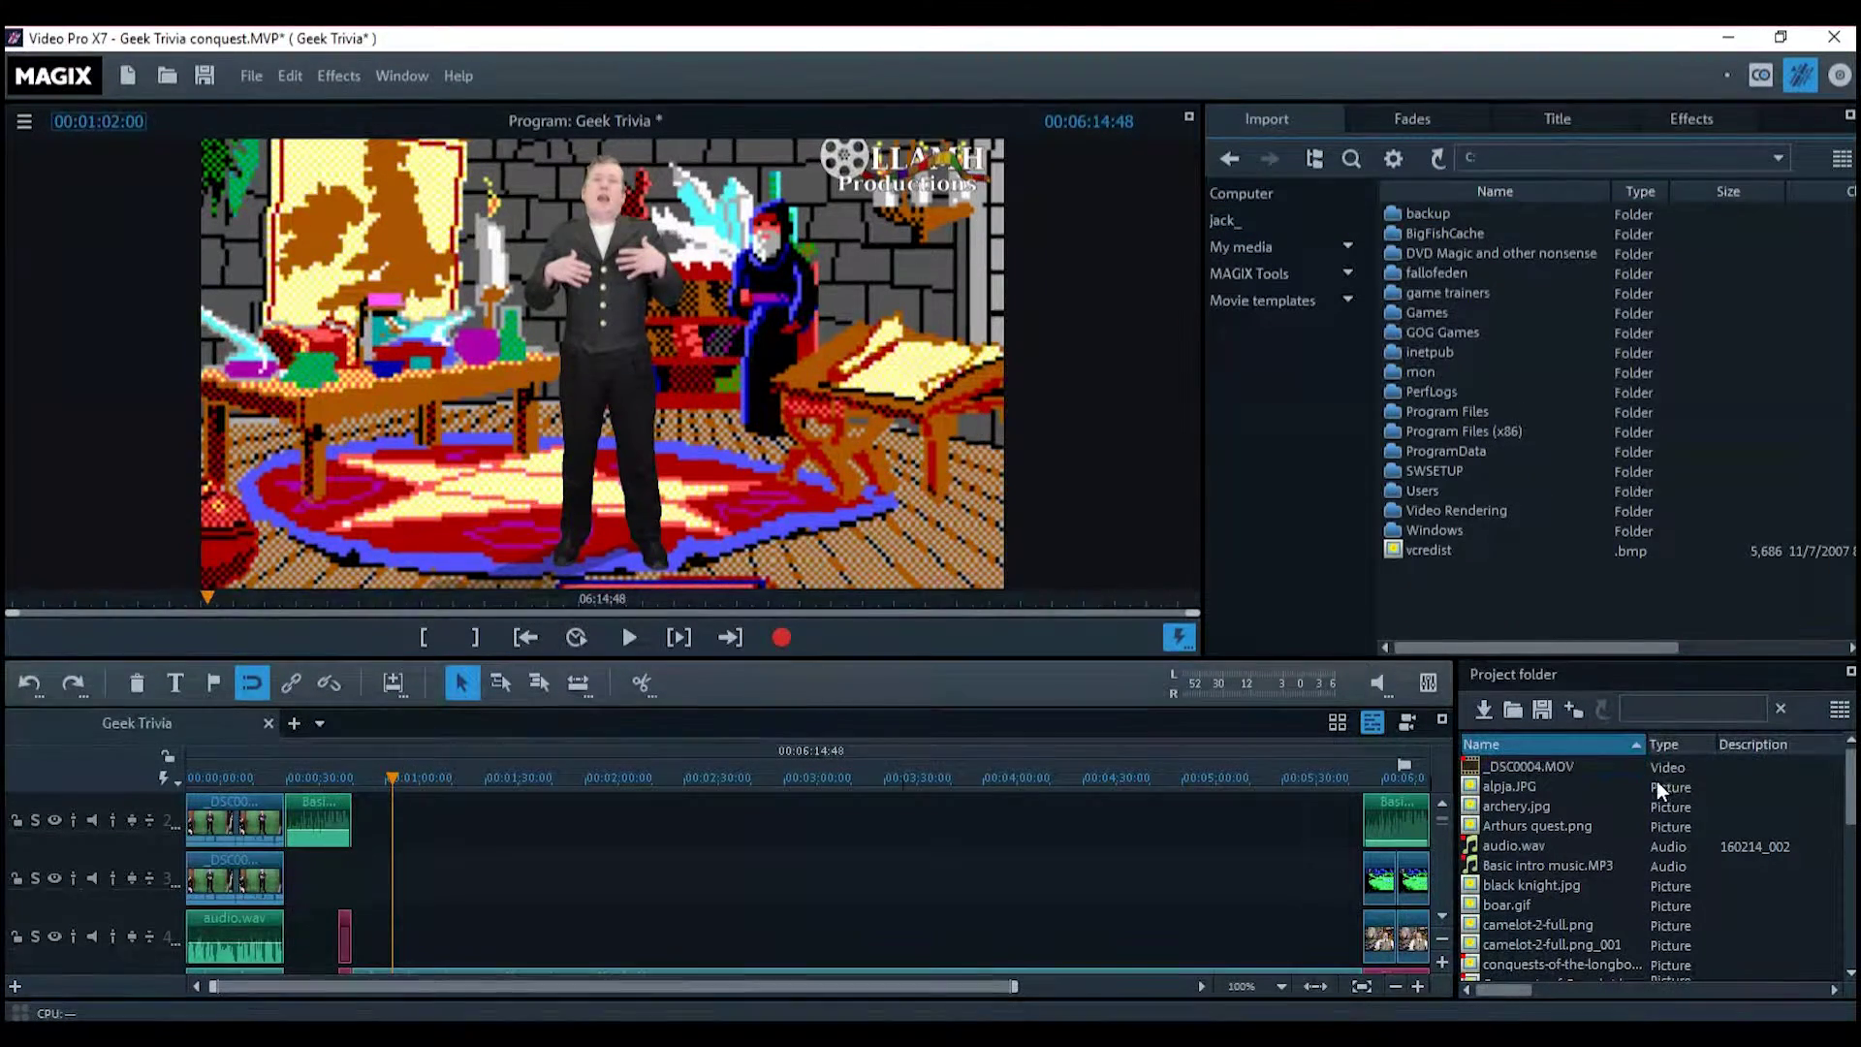
scroll(1579, 796, "down", 1)
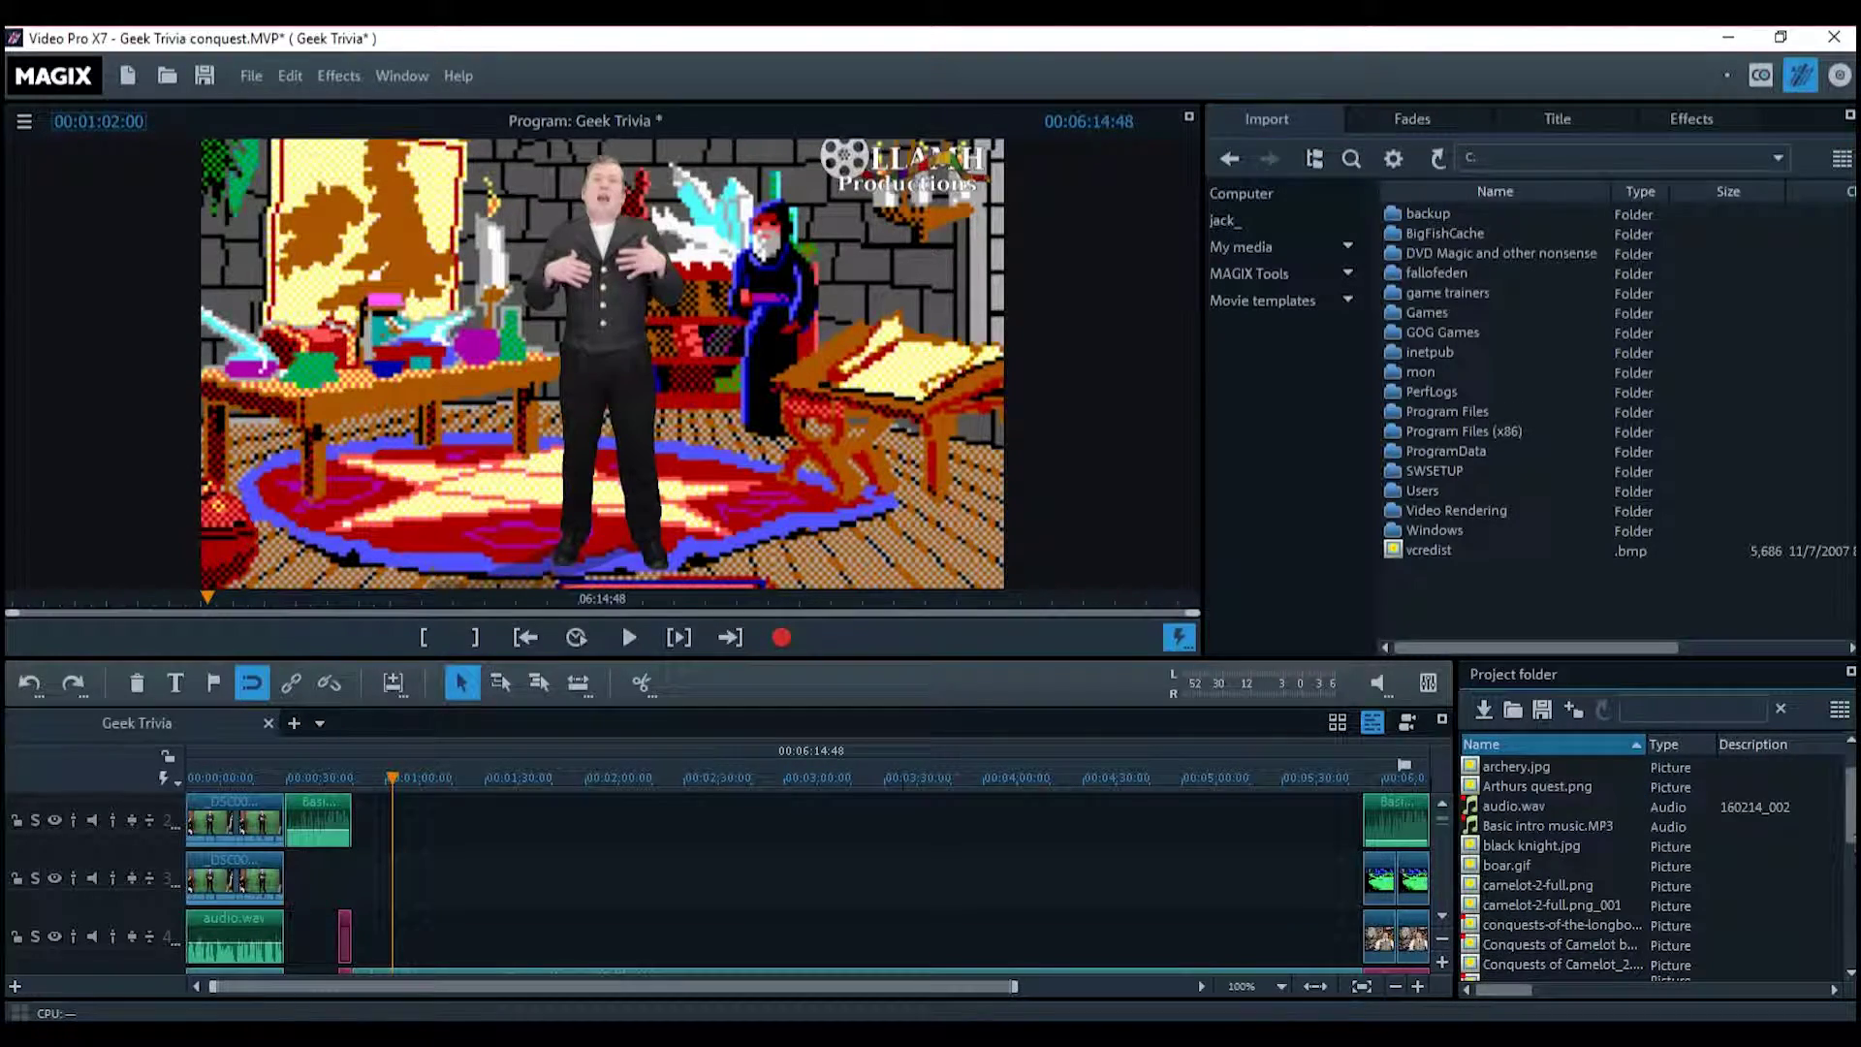
scroll(1715, 805, "up", 2)
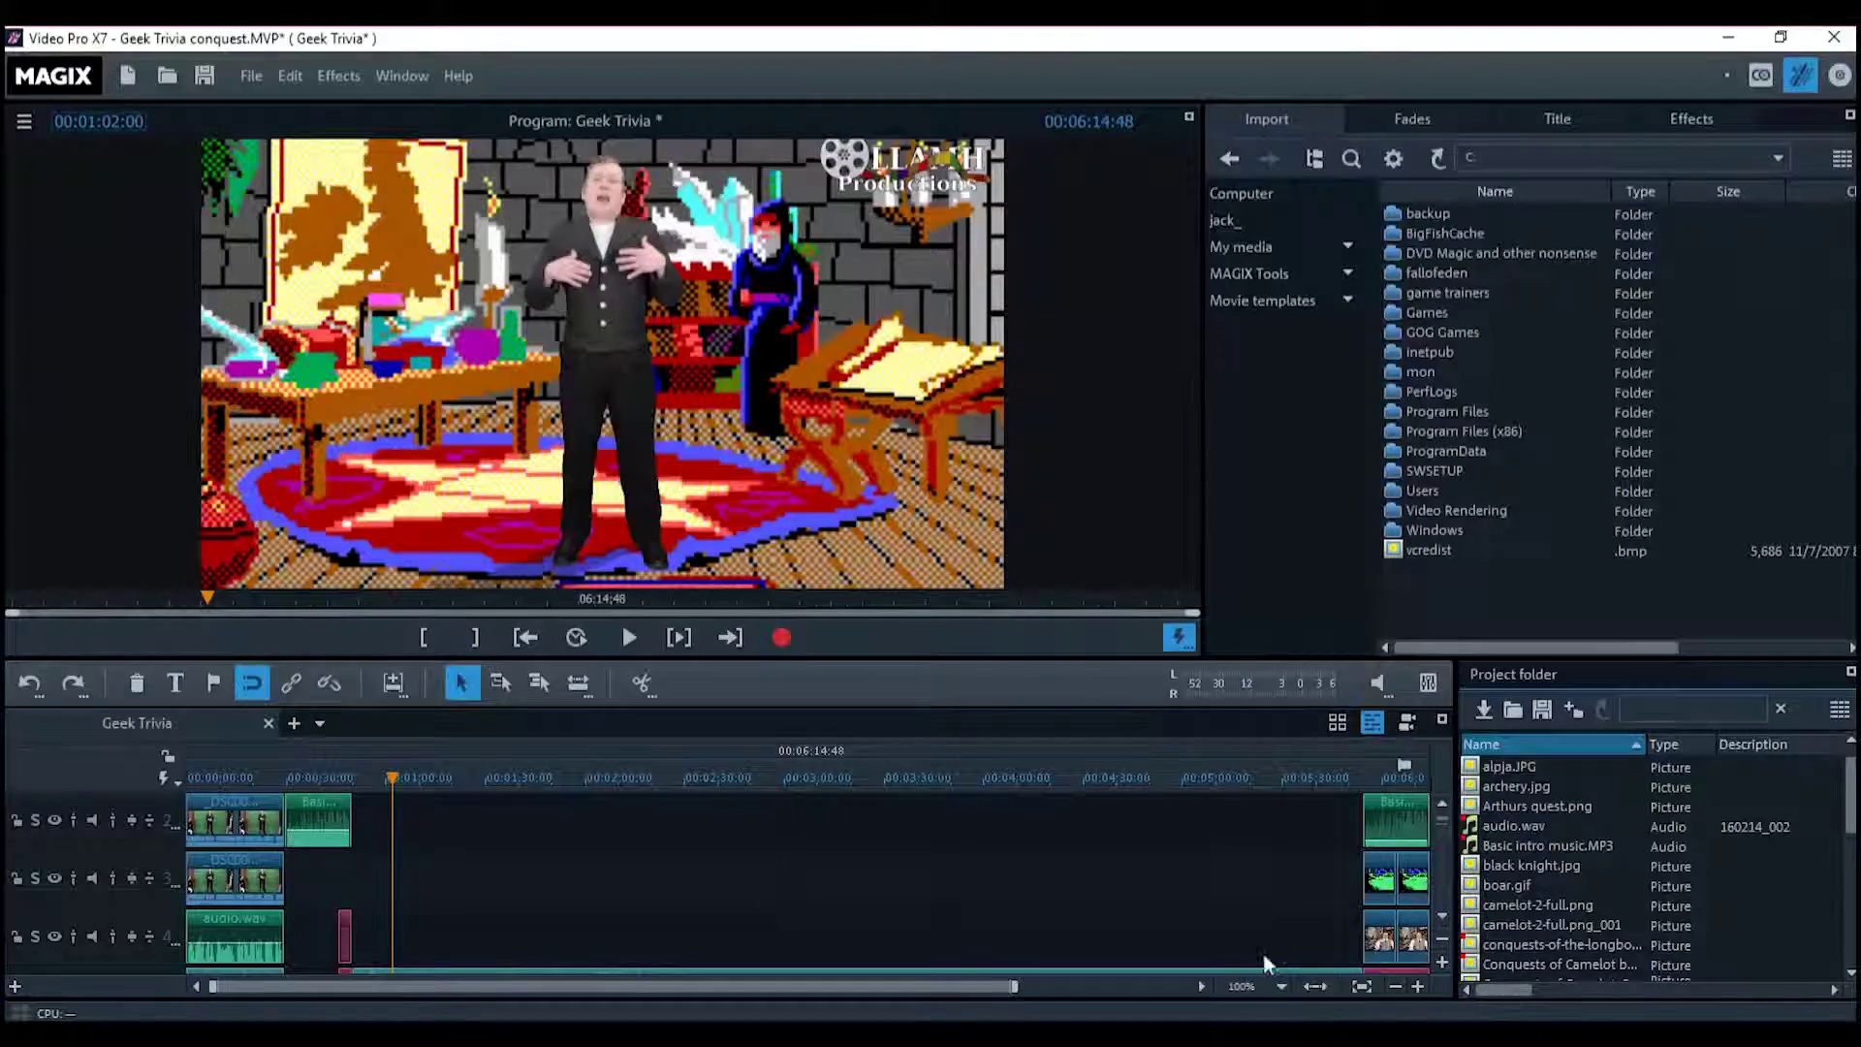
left_click(1442, 915)
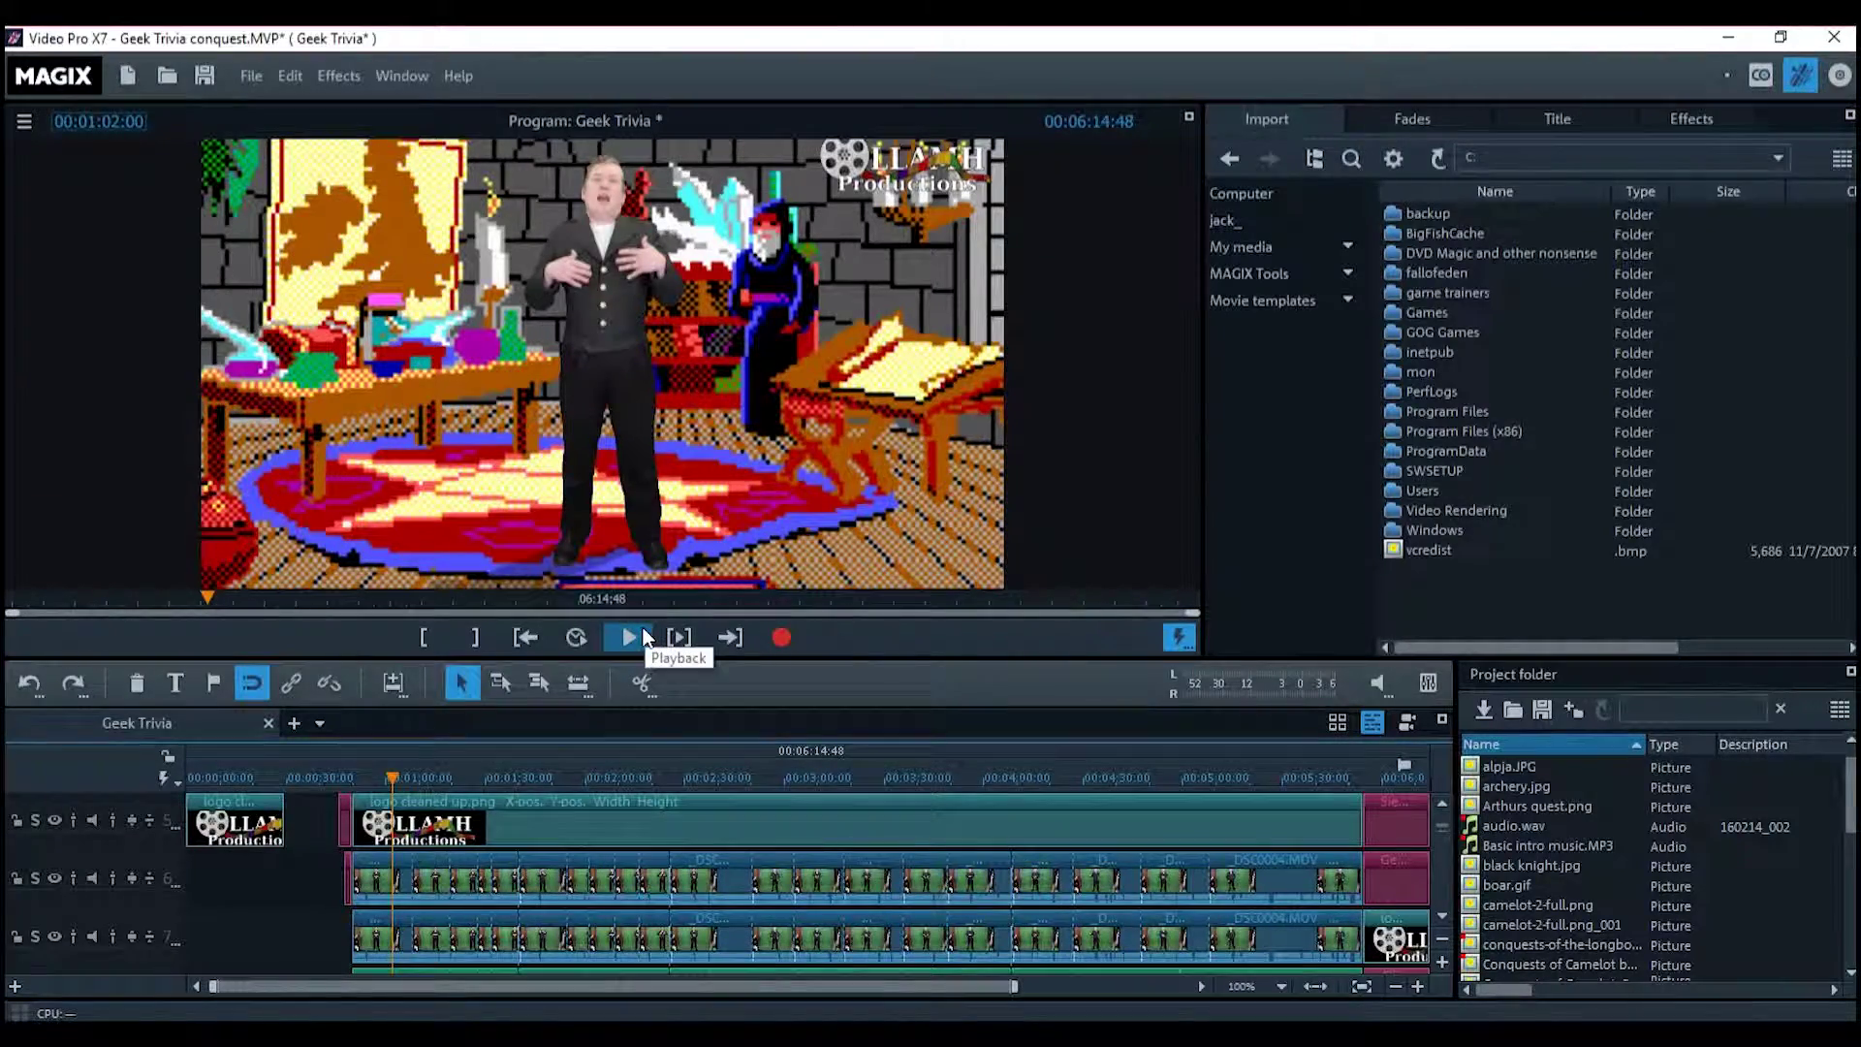
Lower the computer's system audio volume for quieter playback
key("XF86AudioLowerVolume")
key("XF86AudioLowerVolume")
key("XF86AudioLowerVolume")
key("XF86AudioLowerVolume")
key("XF86AudioLowerVolume")
key("XF86AudioLowerVolume")
key("XF86AudioLowerVolume")
key("XF86AudioLowerVolume")
key("XF86AudioLowerVolume")
key("XF86AudioLowerVolume")
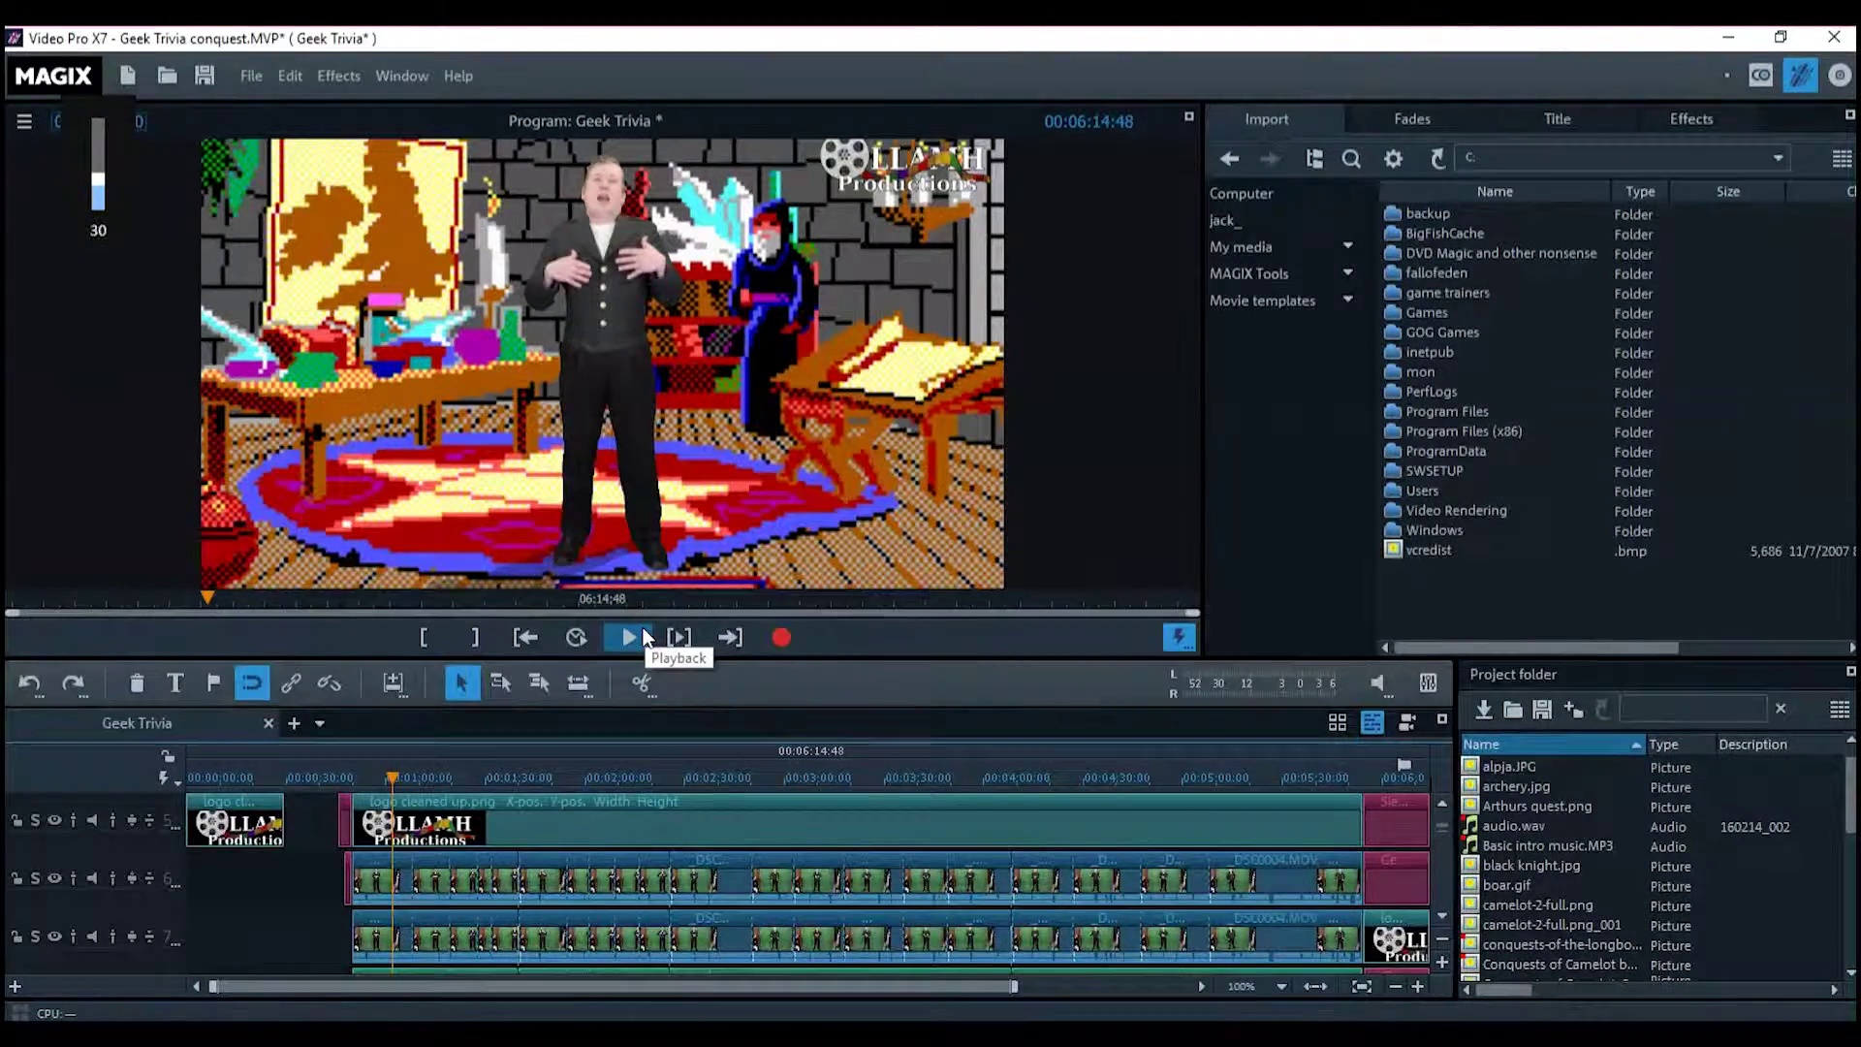
key("XF86AudioLowerVolume")
key("XF86AudioLowerVolume")
key("XF86AudioLowerVolume")
key("XF86AudioLowerVolume")
key("XF86AudioLowerVolume")
key("XF86AudioLowerVolume")
key("XF86AudioLowerVolume")
key("XF86AudioLowerVolume")
key("XF86AudioLowerVolume")
key("XF86AudioRaiseVolume")
Play the timeline from several points between about 1:02 and 1:30, and stop playback at 00:01:16:25
left_click(645, 636)
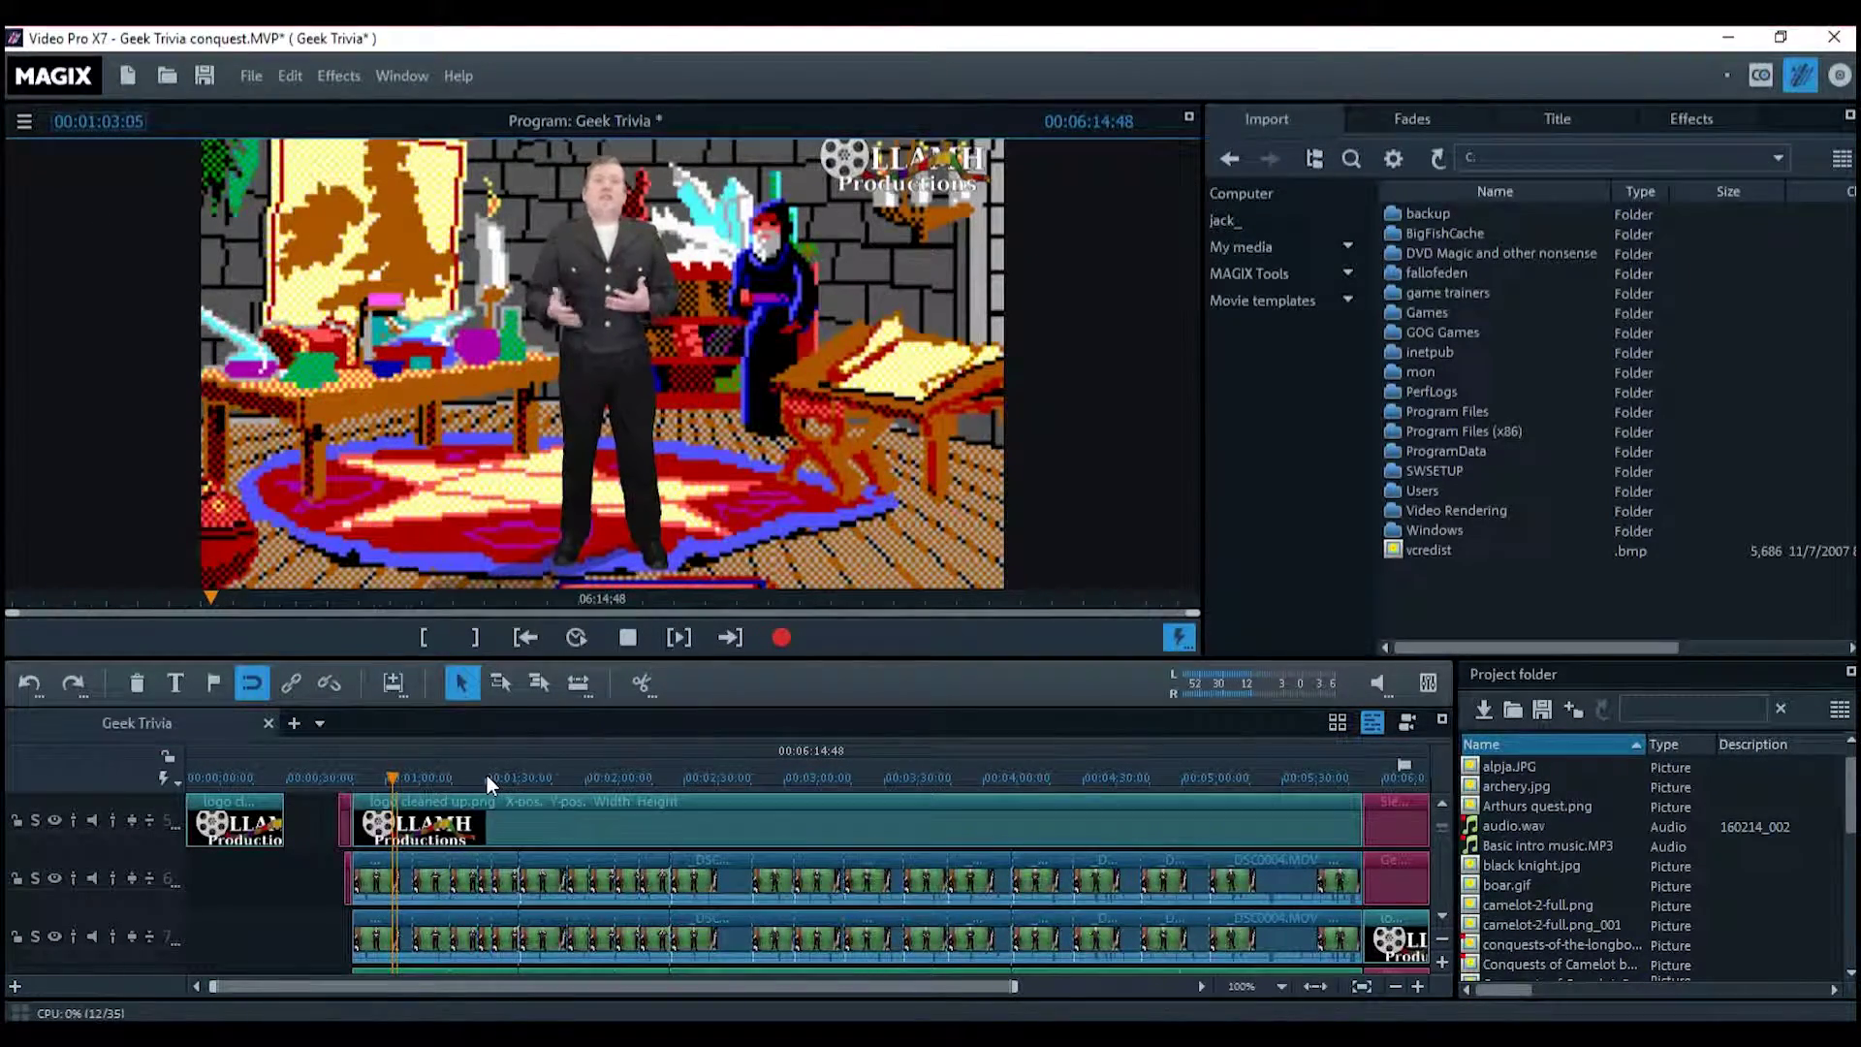
left_click(442, 775)
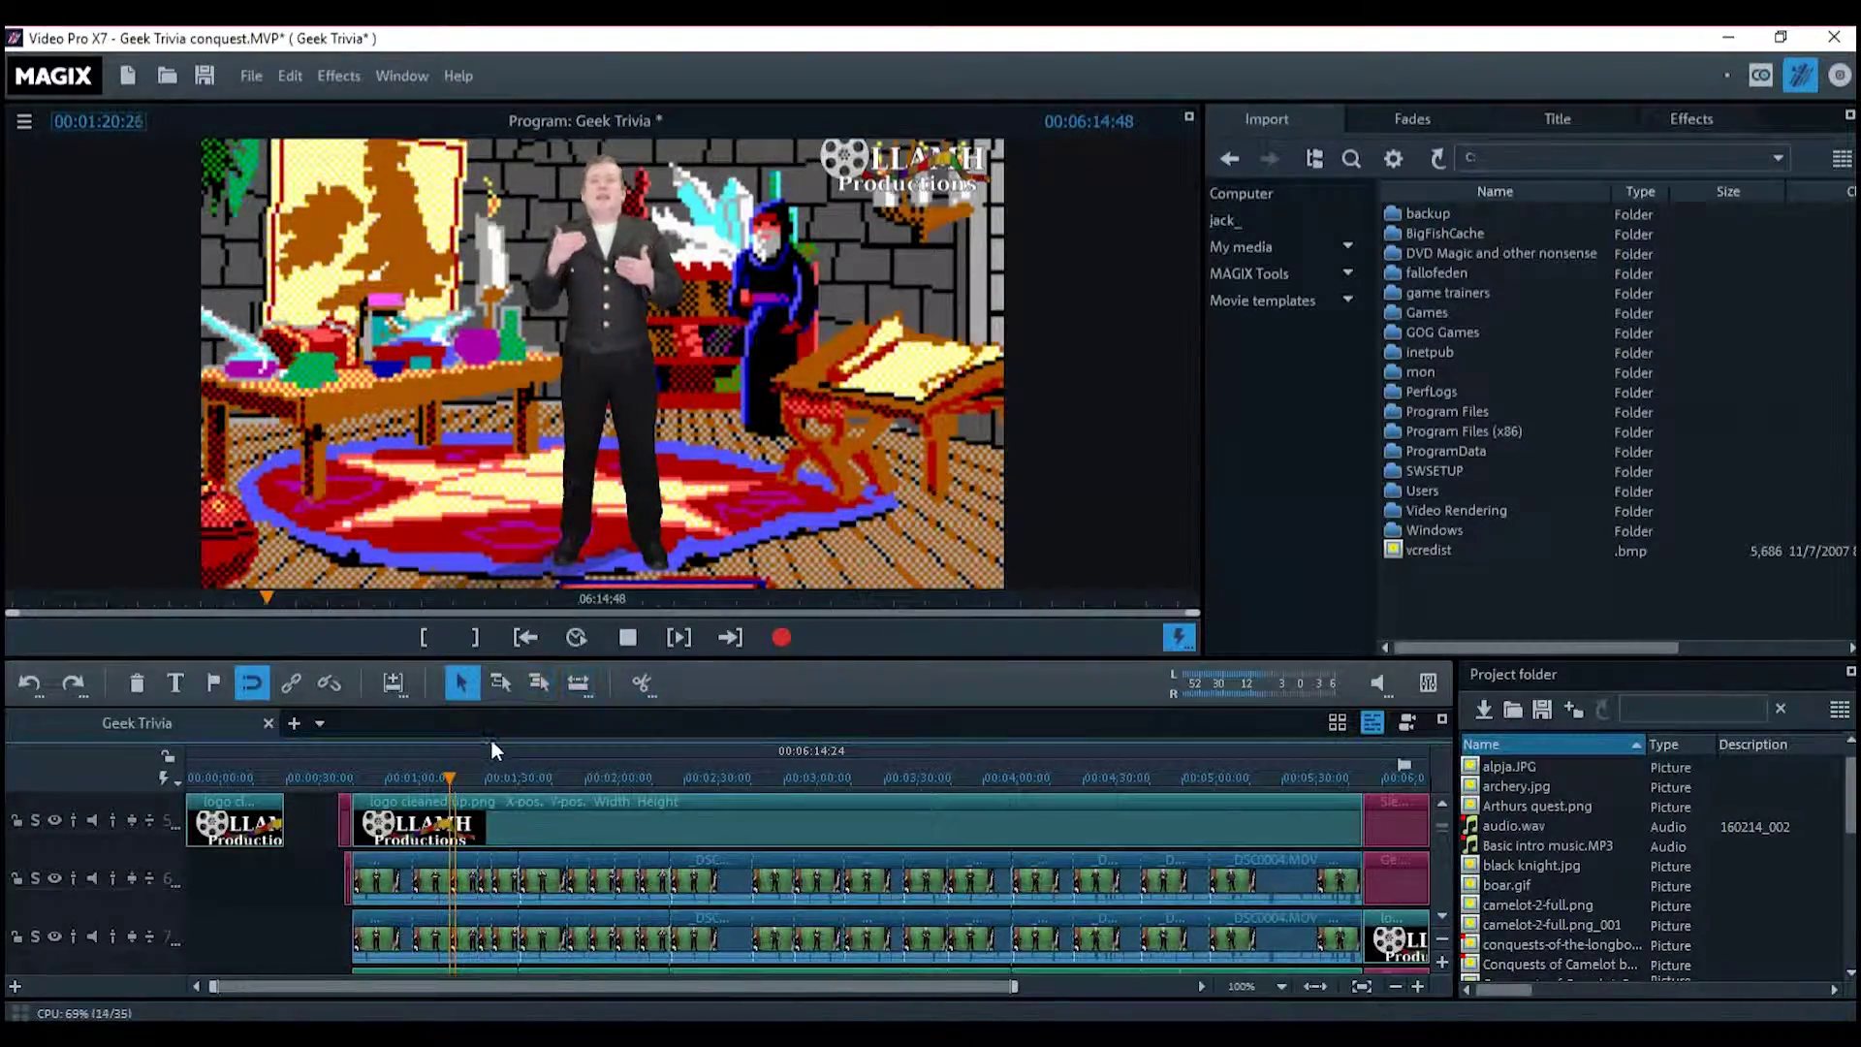
left_click(475, 771)
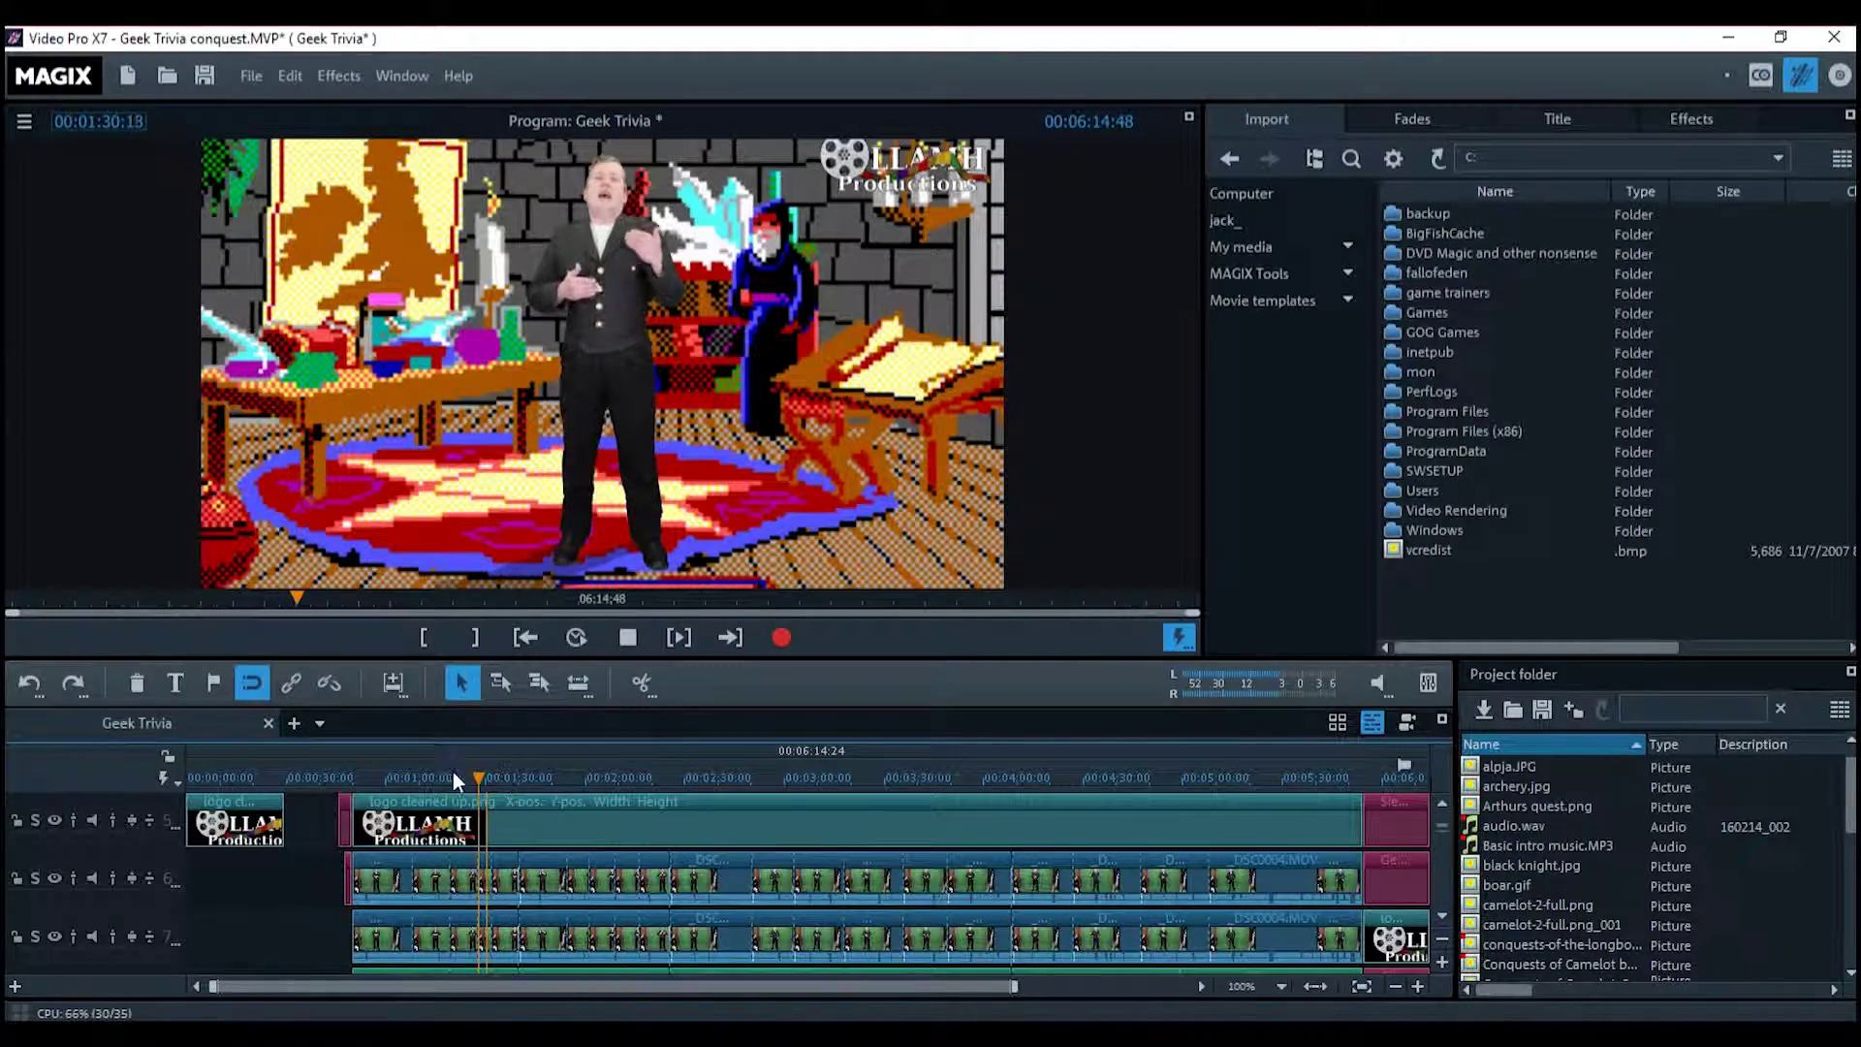
left_click(424, 770)
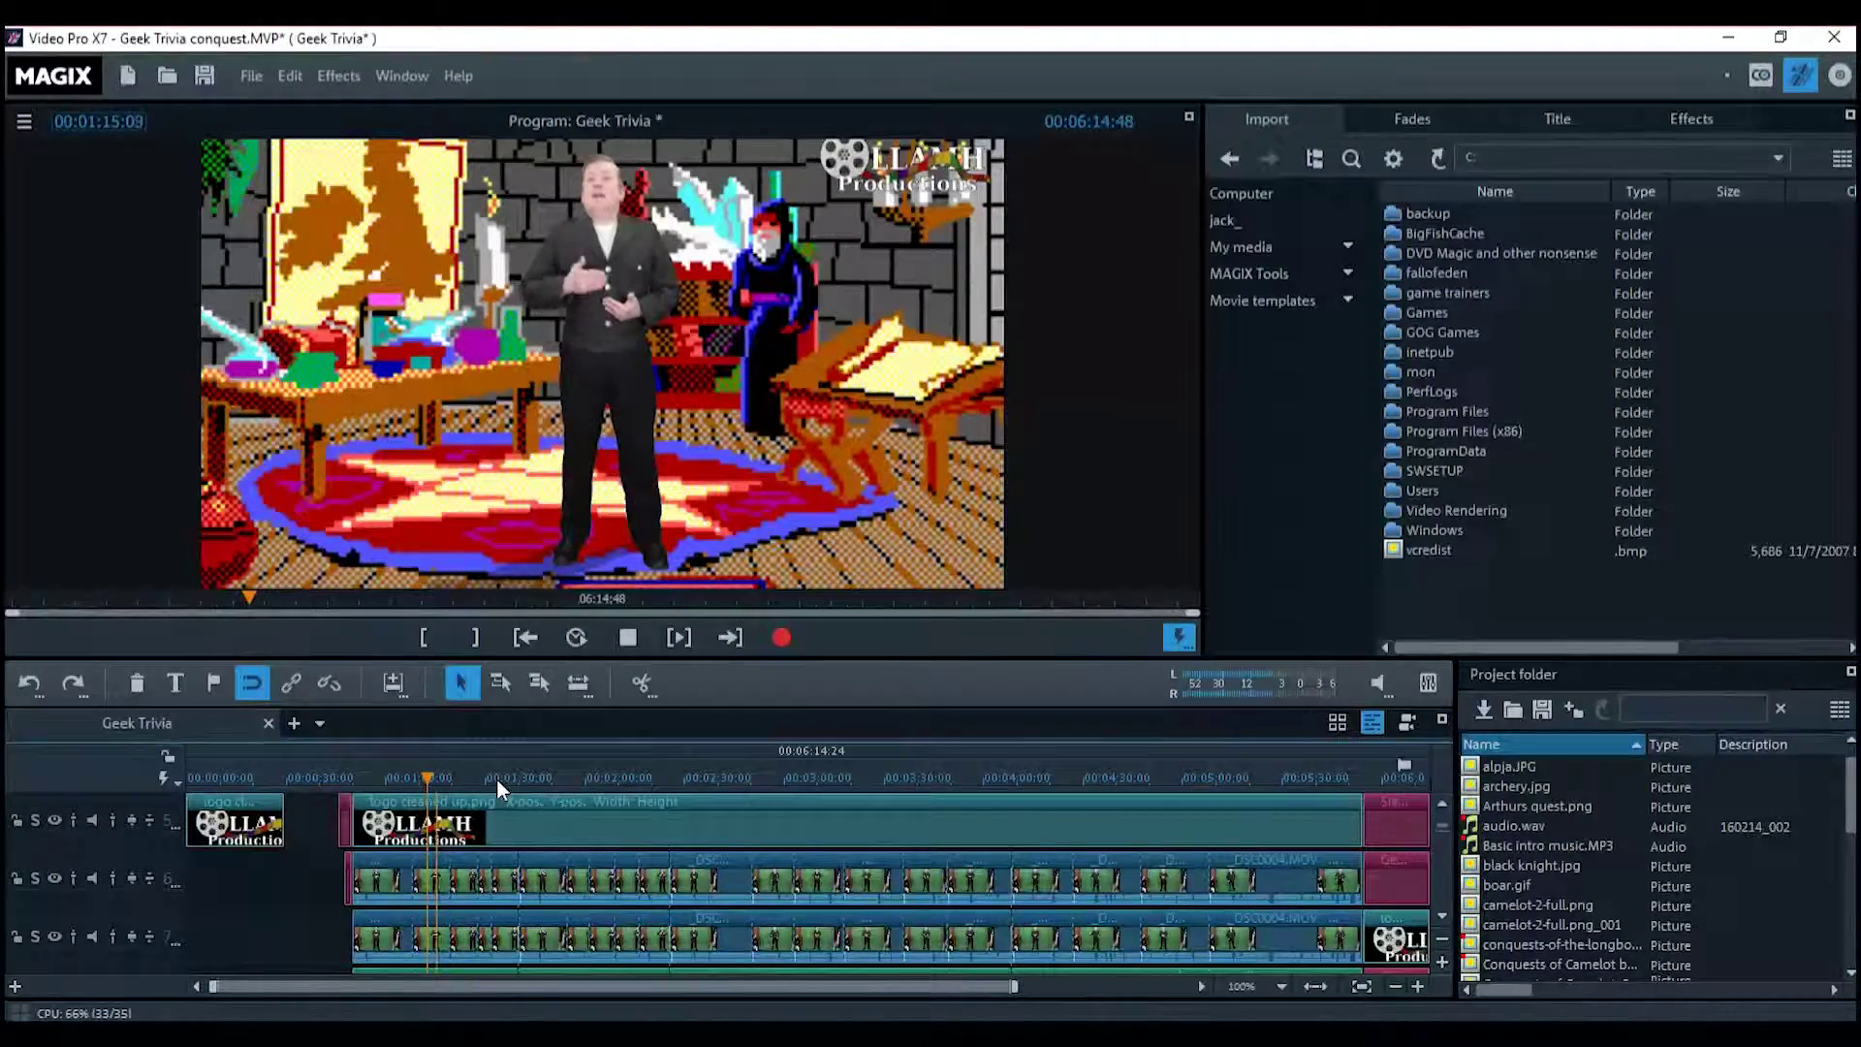
left_click(628, 636)
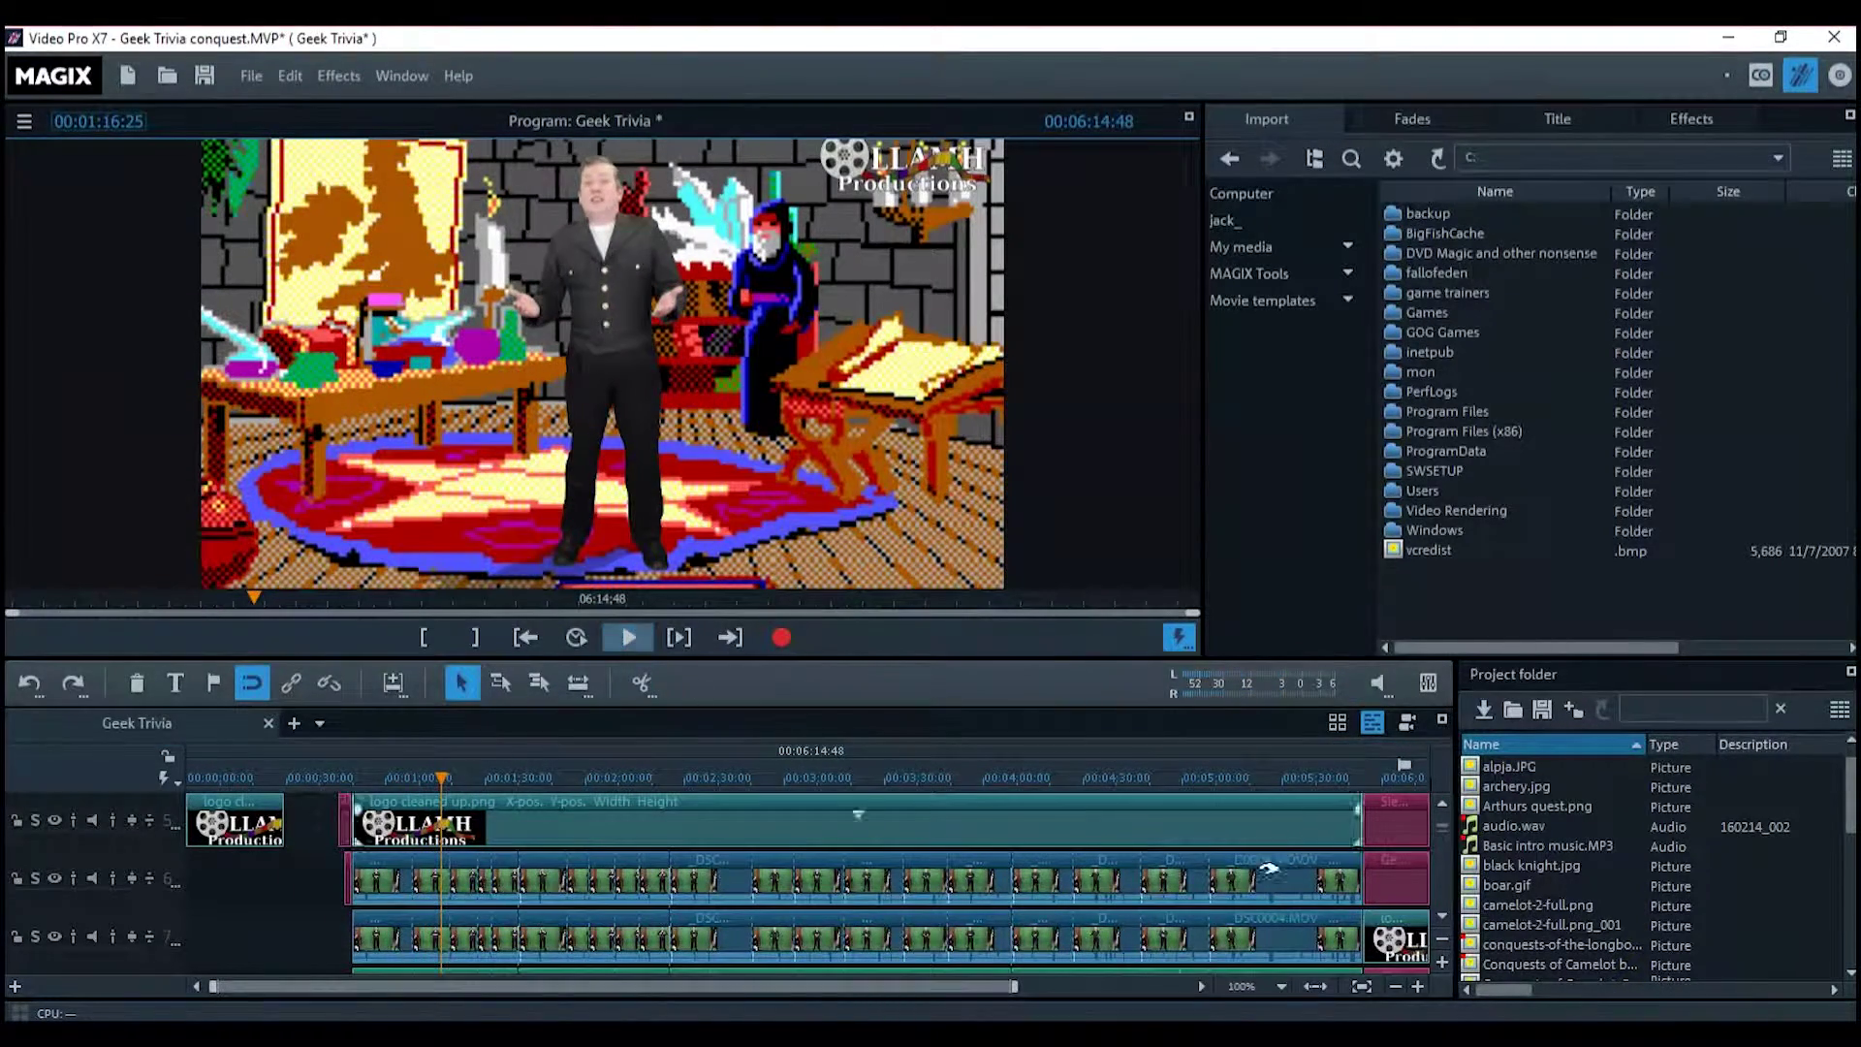
Place boar.gif on track 4 at the playhead and open the Size/Position effect for that clip
left_click(1444, 804)
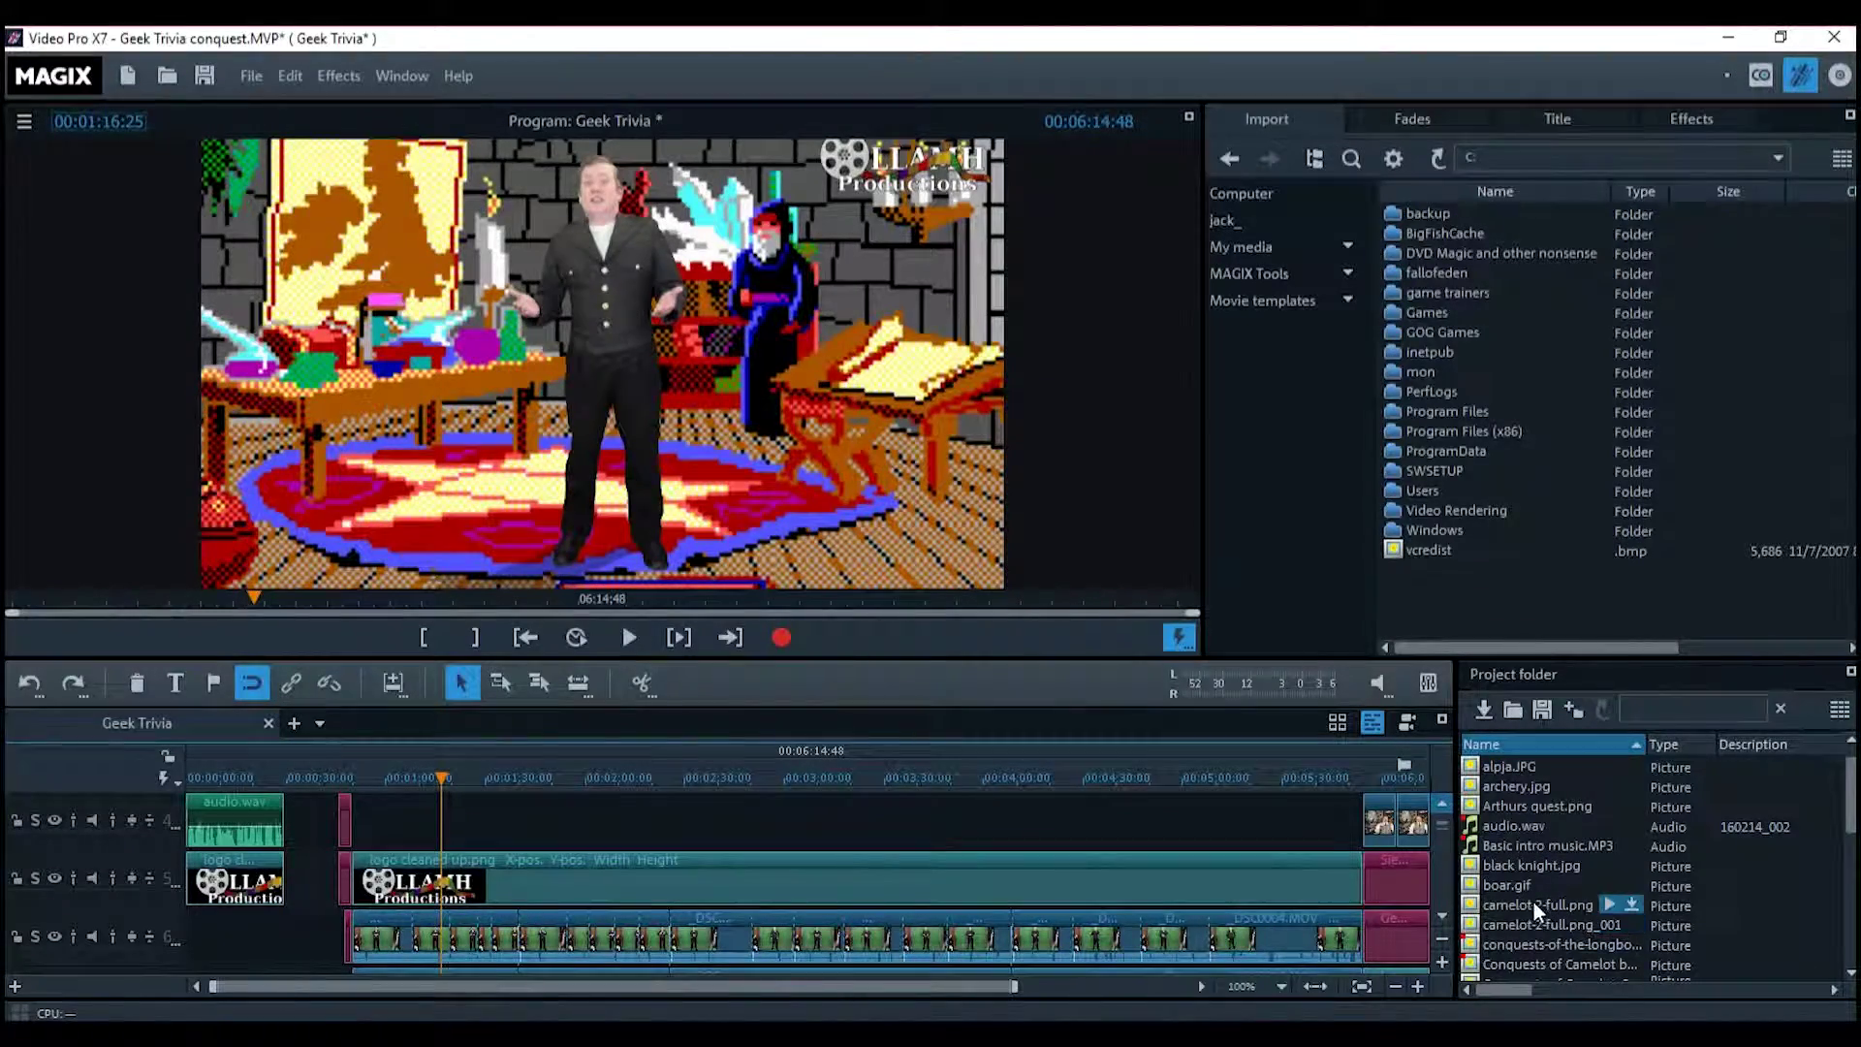
left_click_drag(1505, 884, 451, 814)
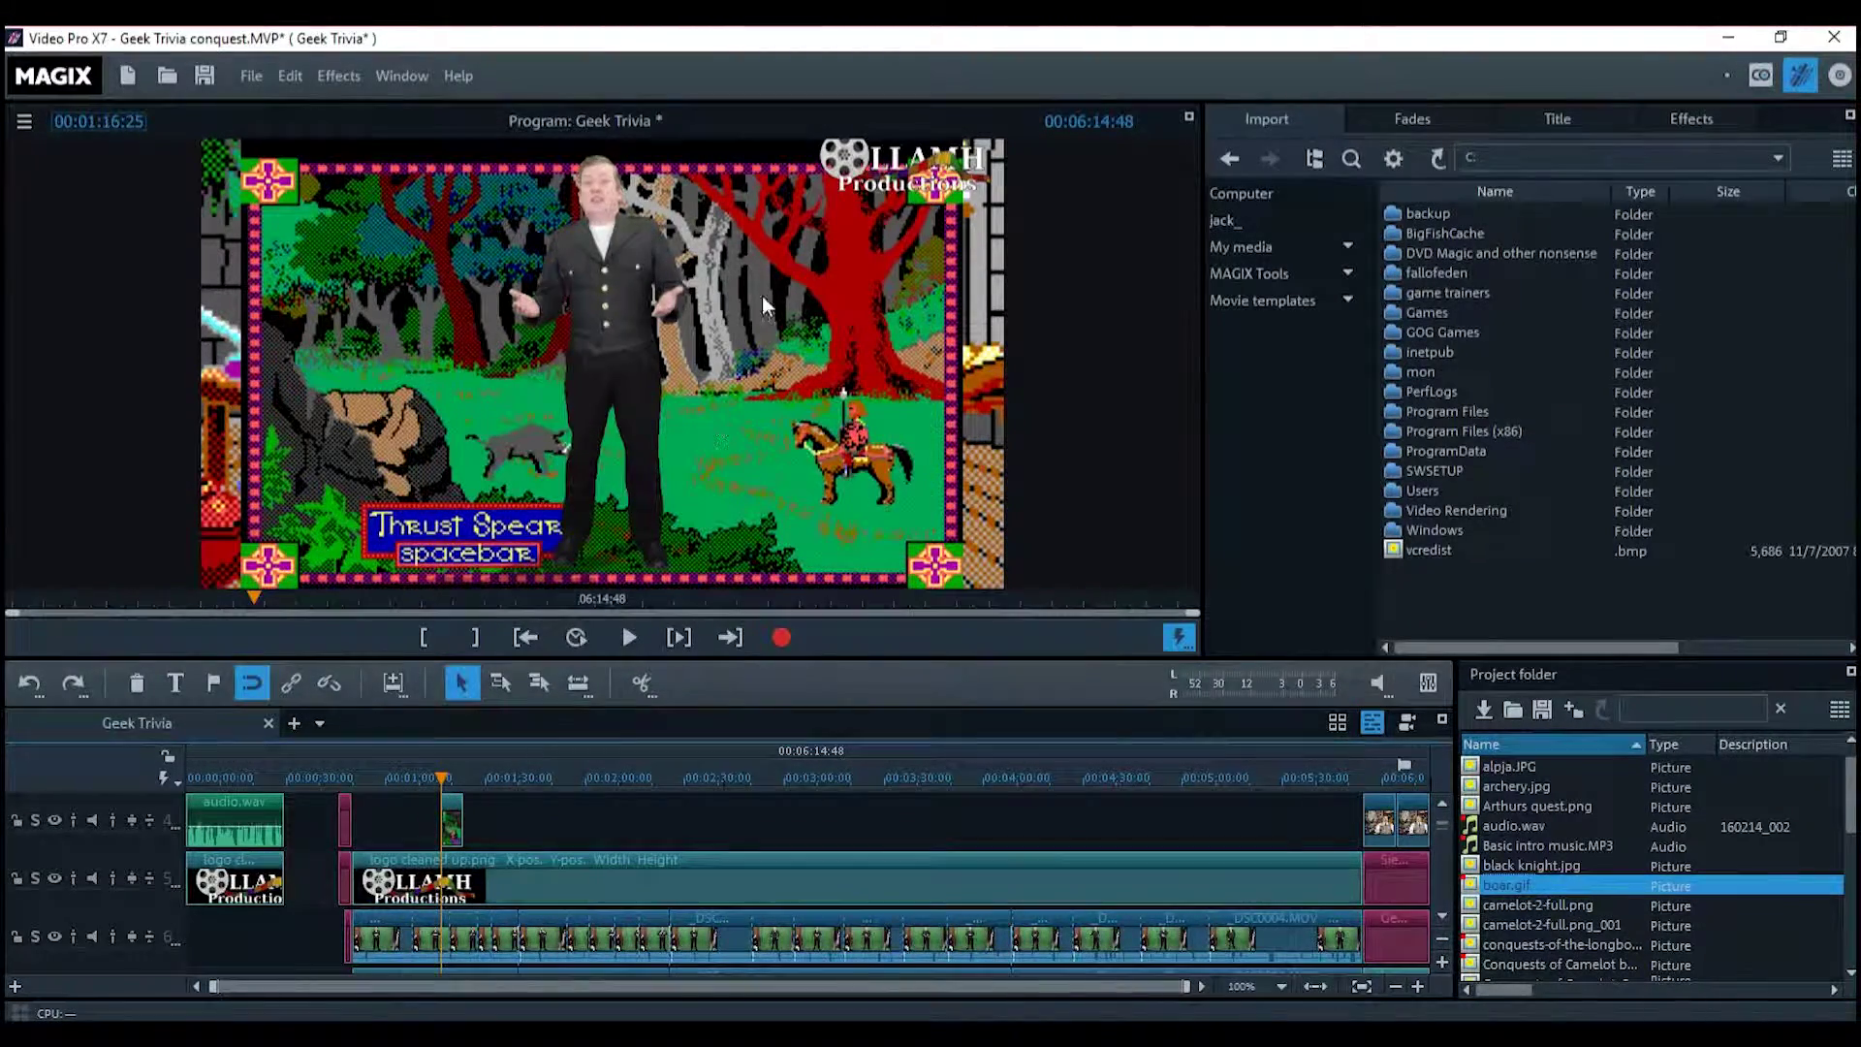
left_click(1712, 114)
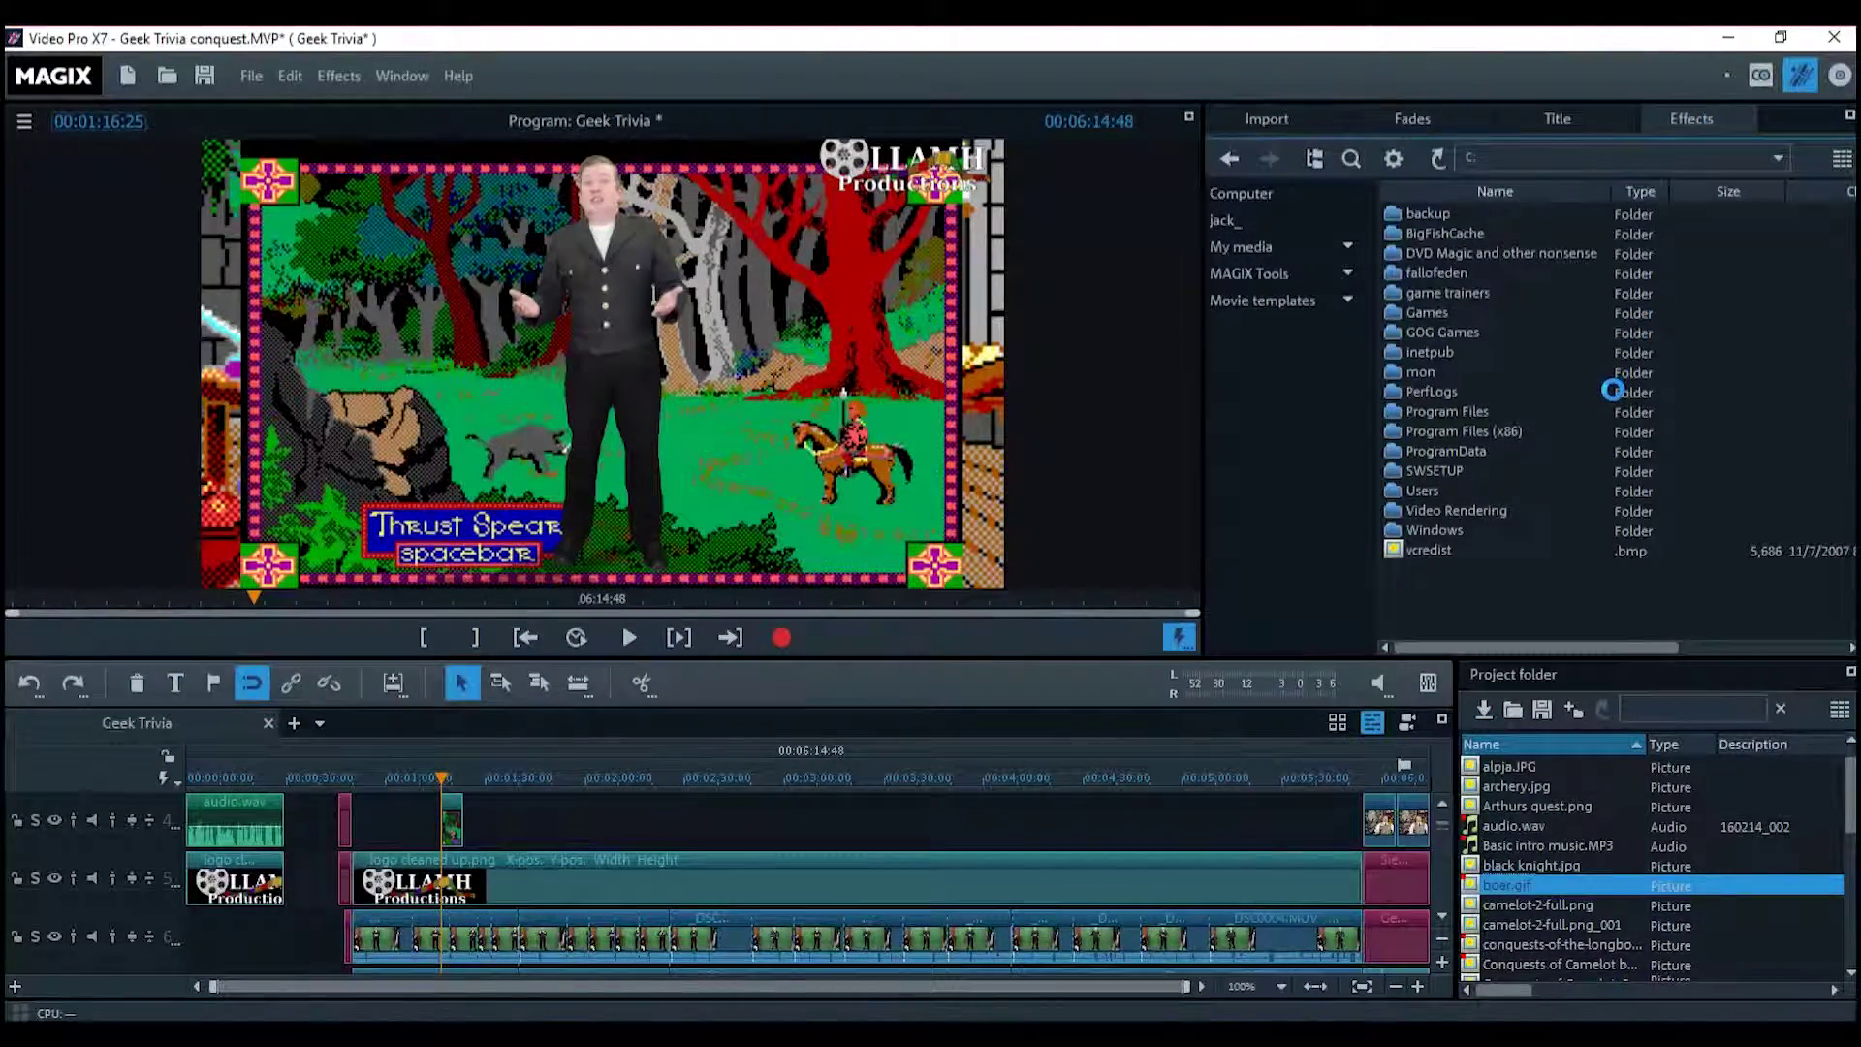
left_click(1342, 183)
left_click(1318, 204)
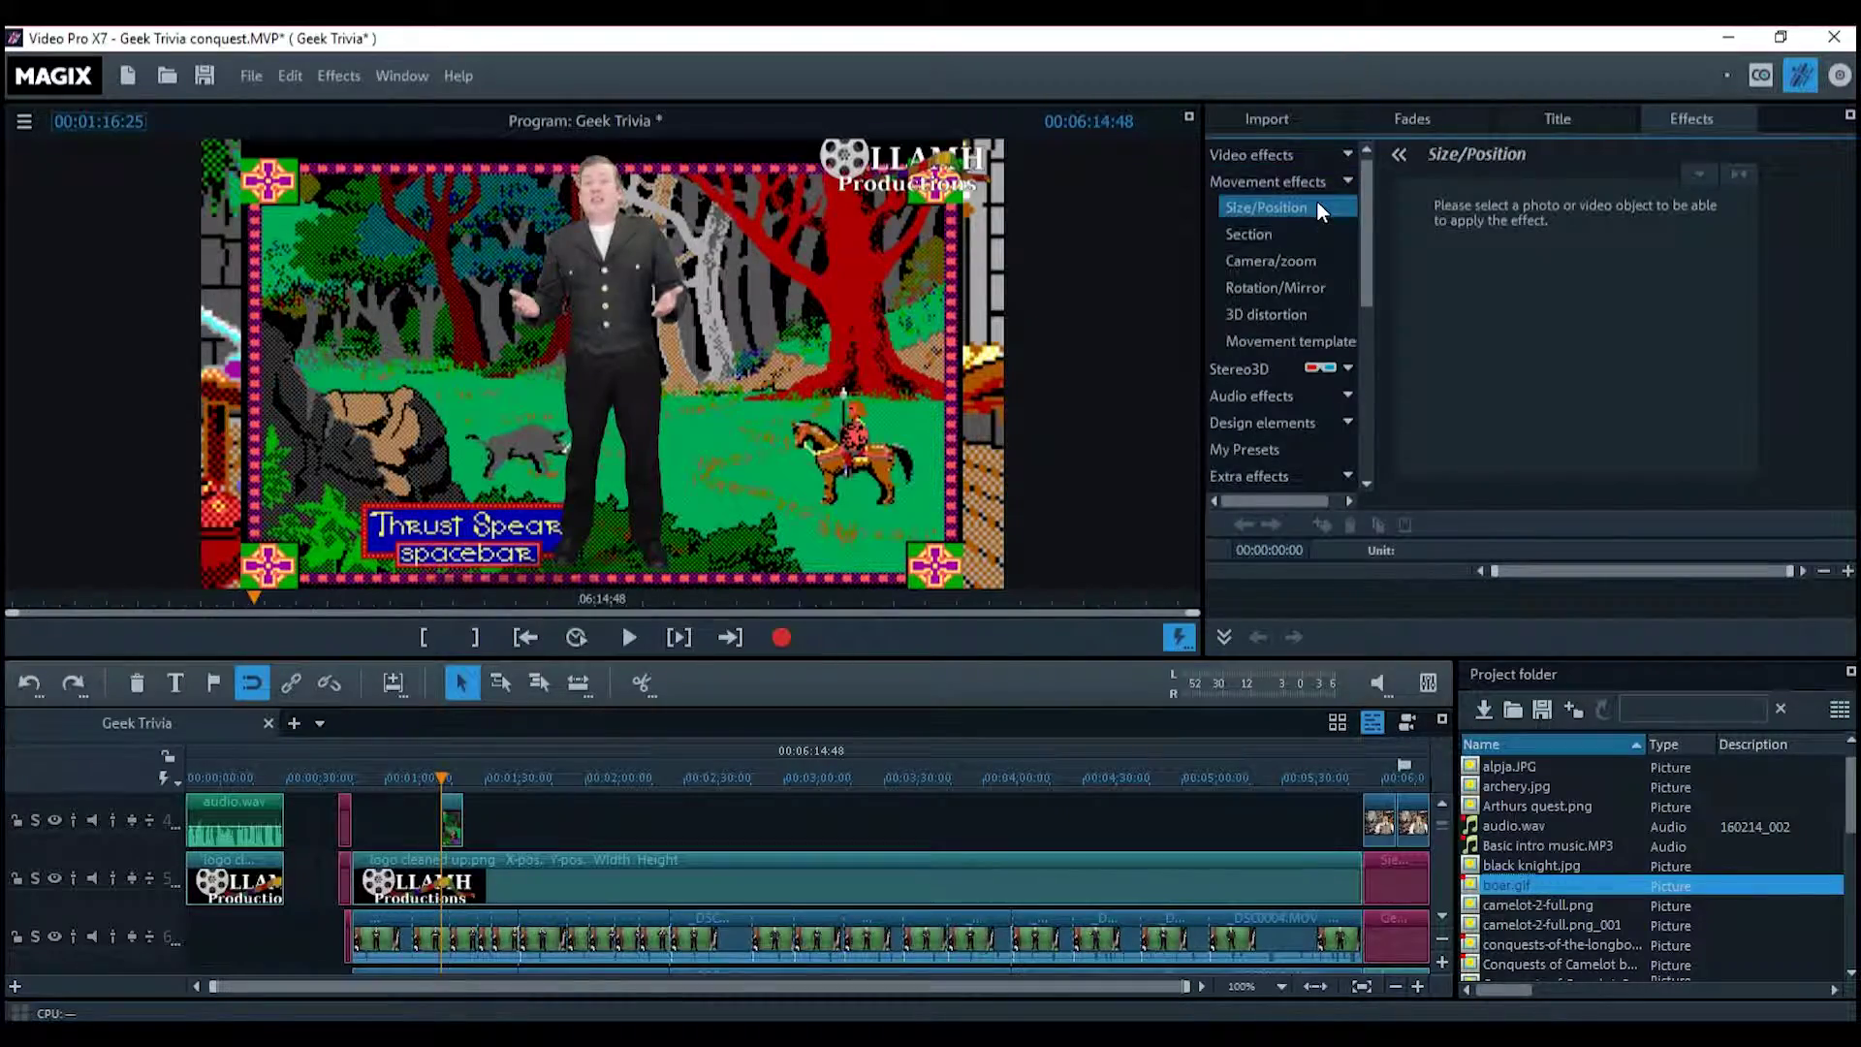
left_click(452, 812)
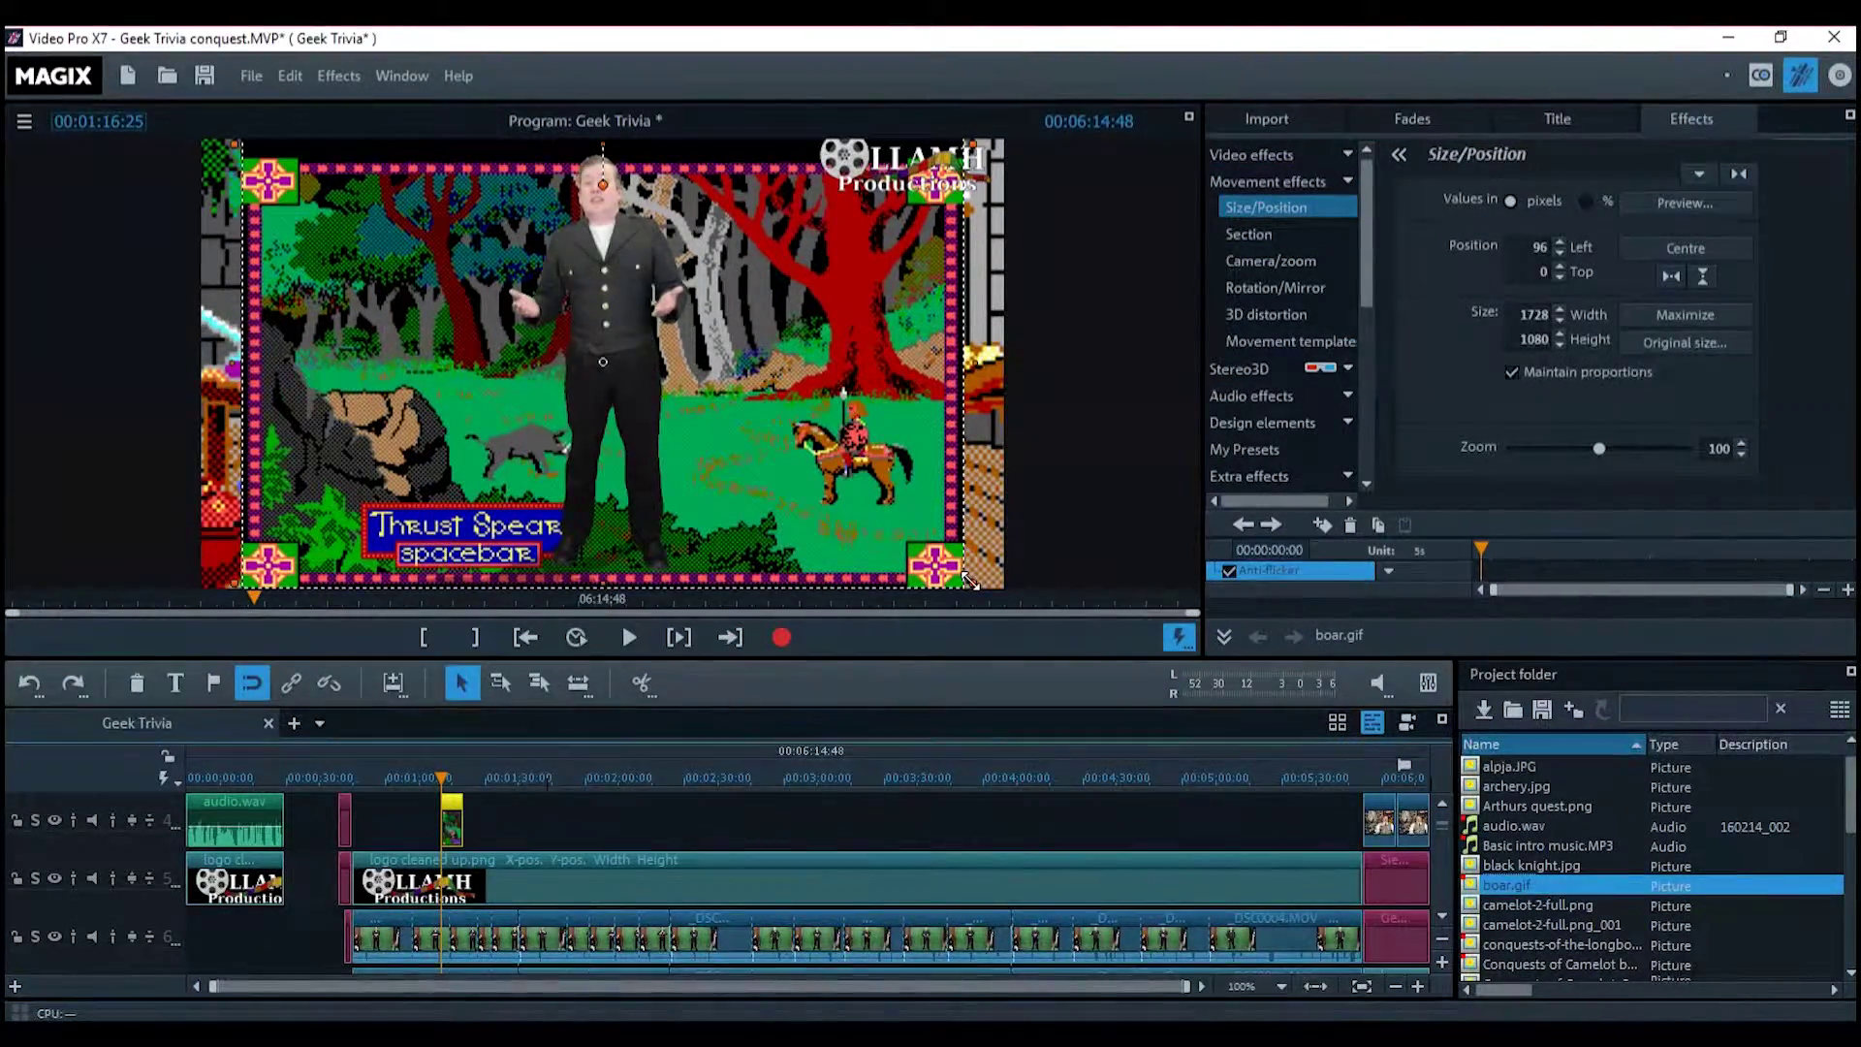
Set the boar.gif image's height to 375 pixels with proportions kept, and position it at 115 left and 200 top
double_click(1532, 339)
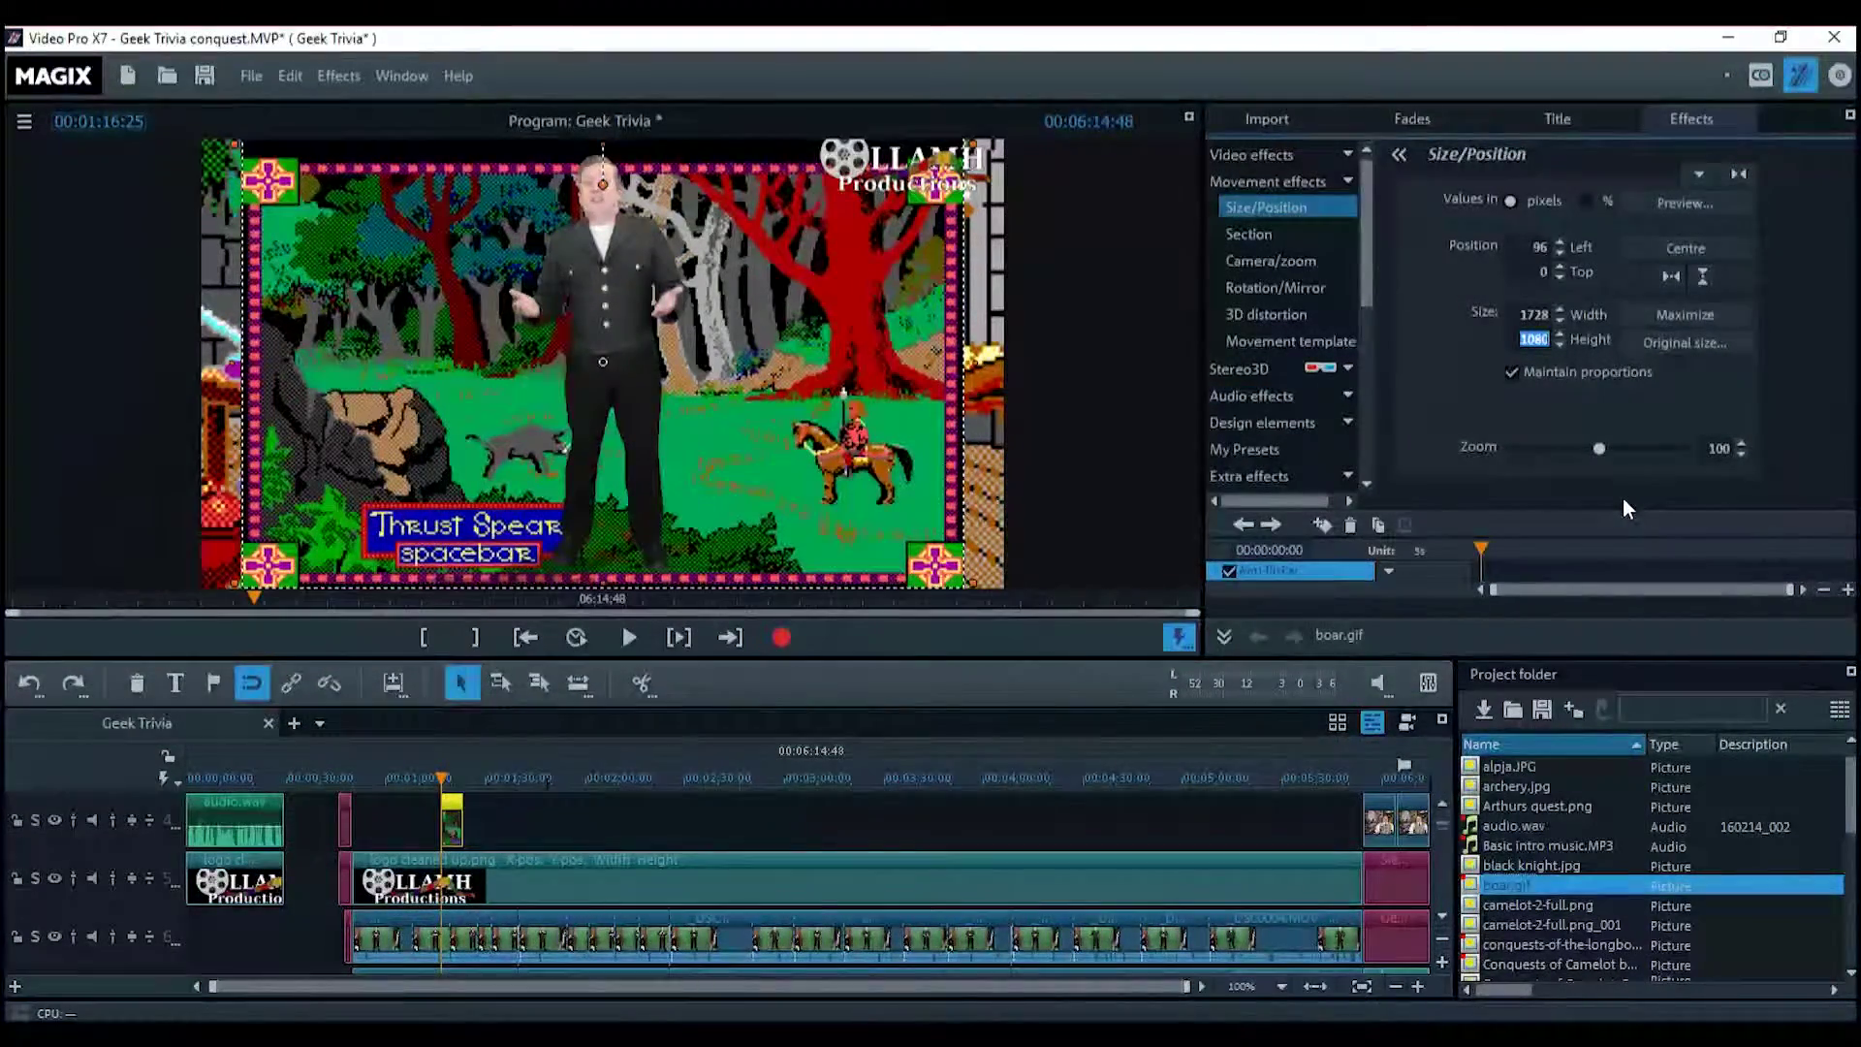
type("375")
key("Return")
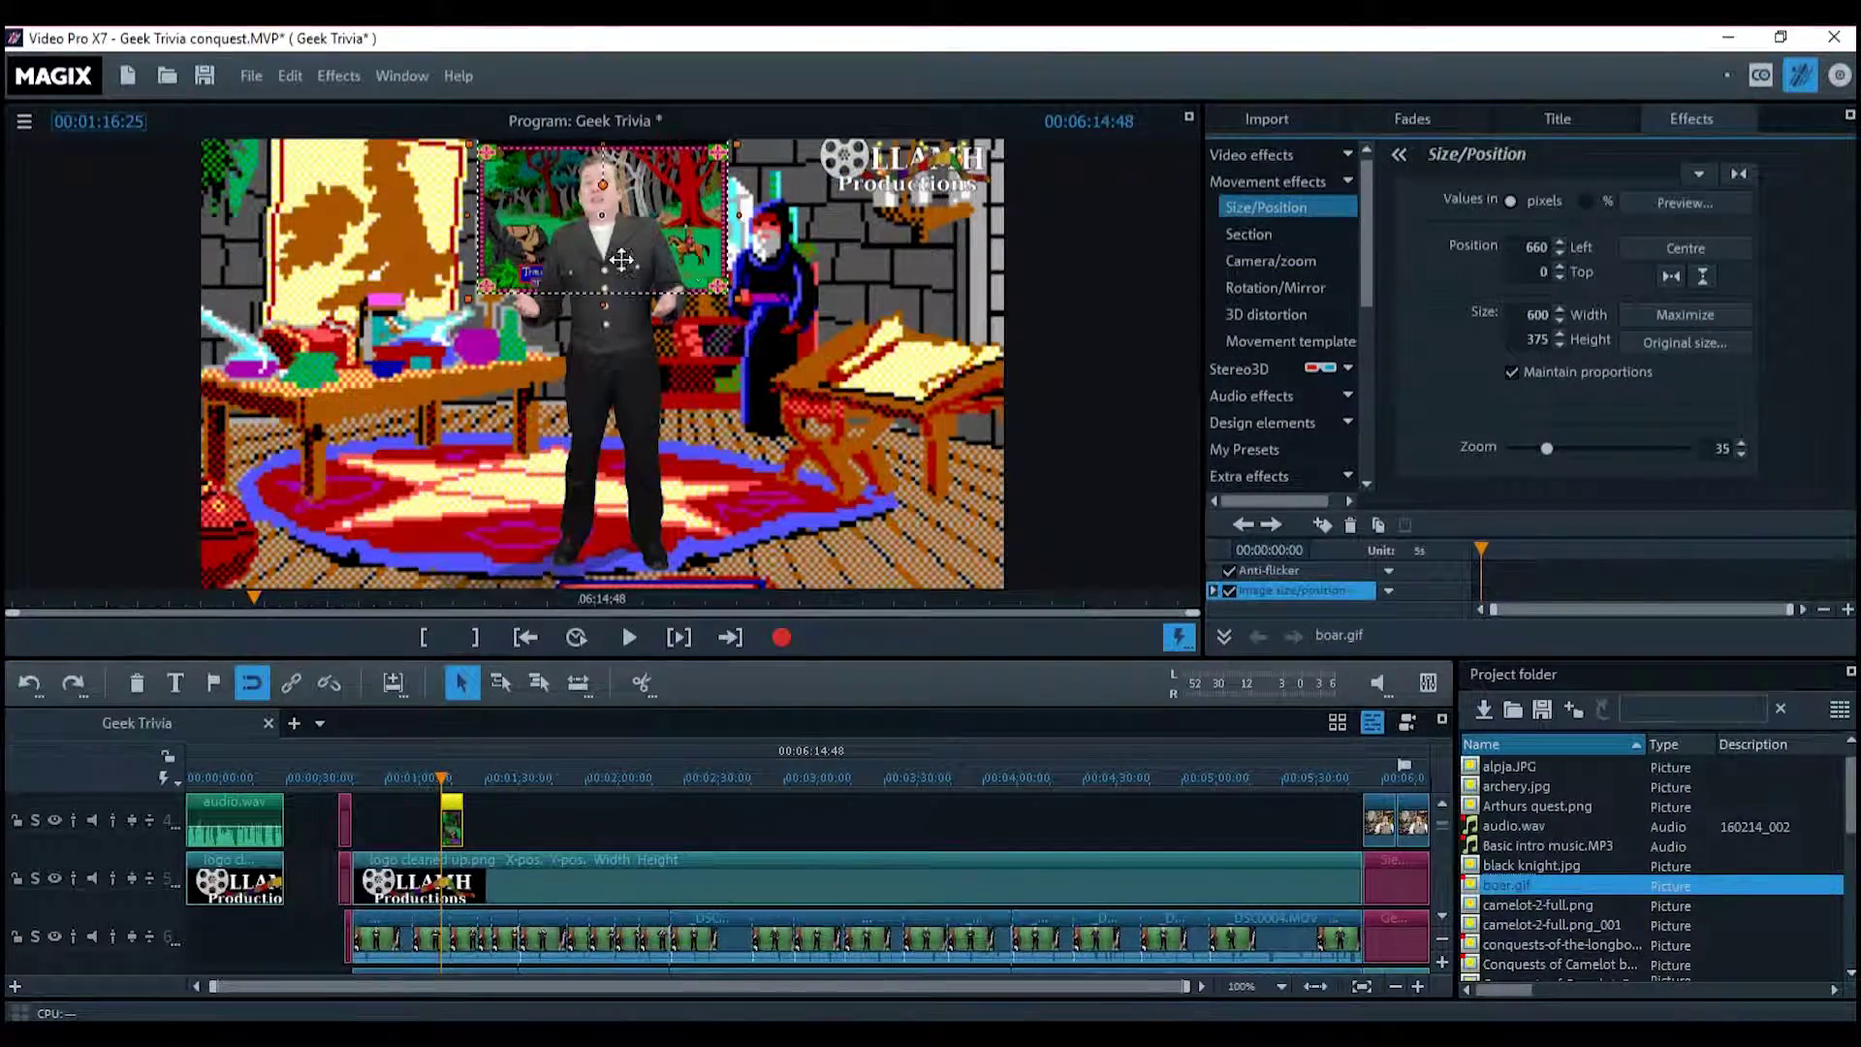
left_click_drag(556, 224, 323, 312)
double_click(1538, 275)
type("200")
key("Return")
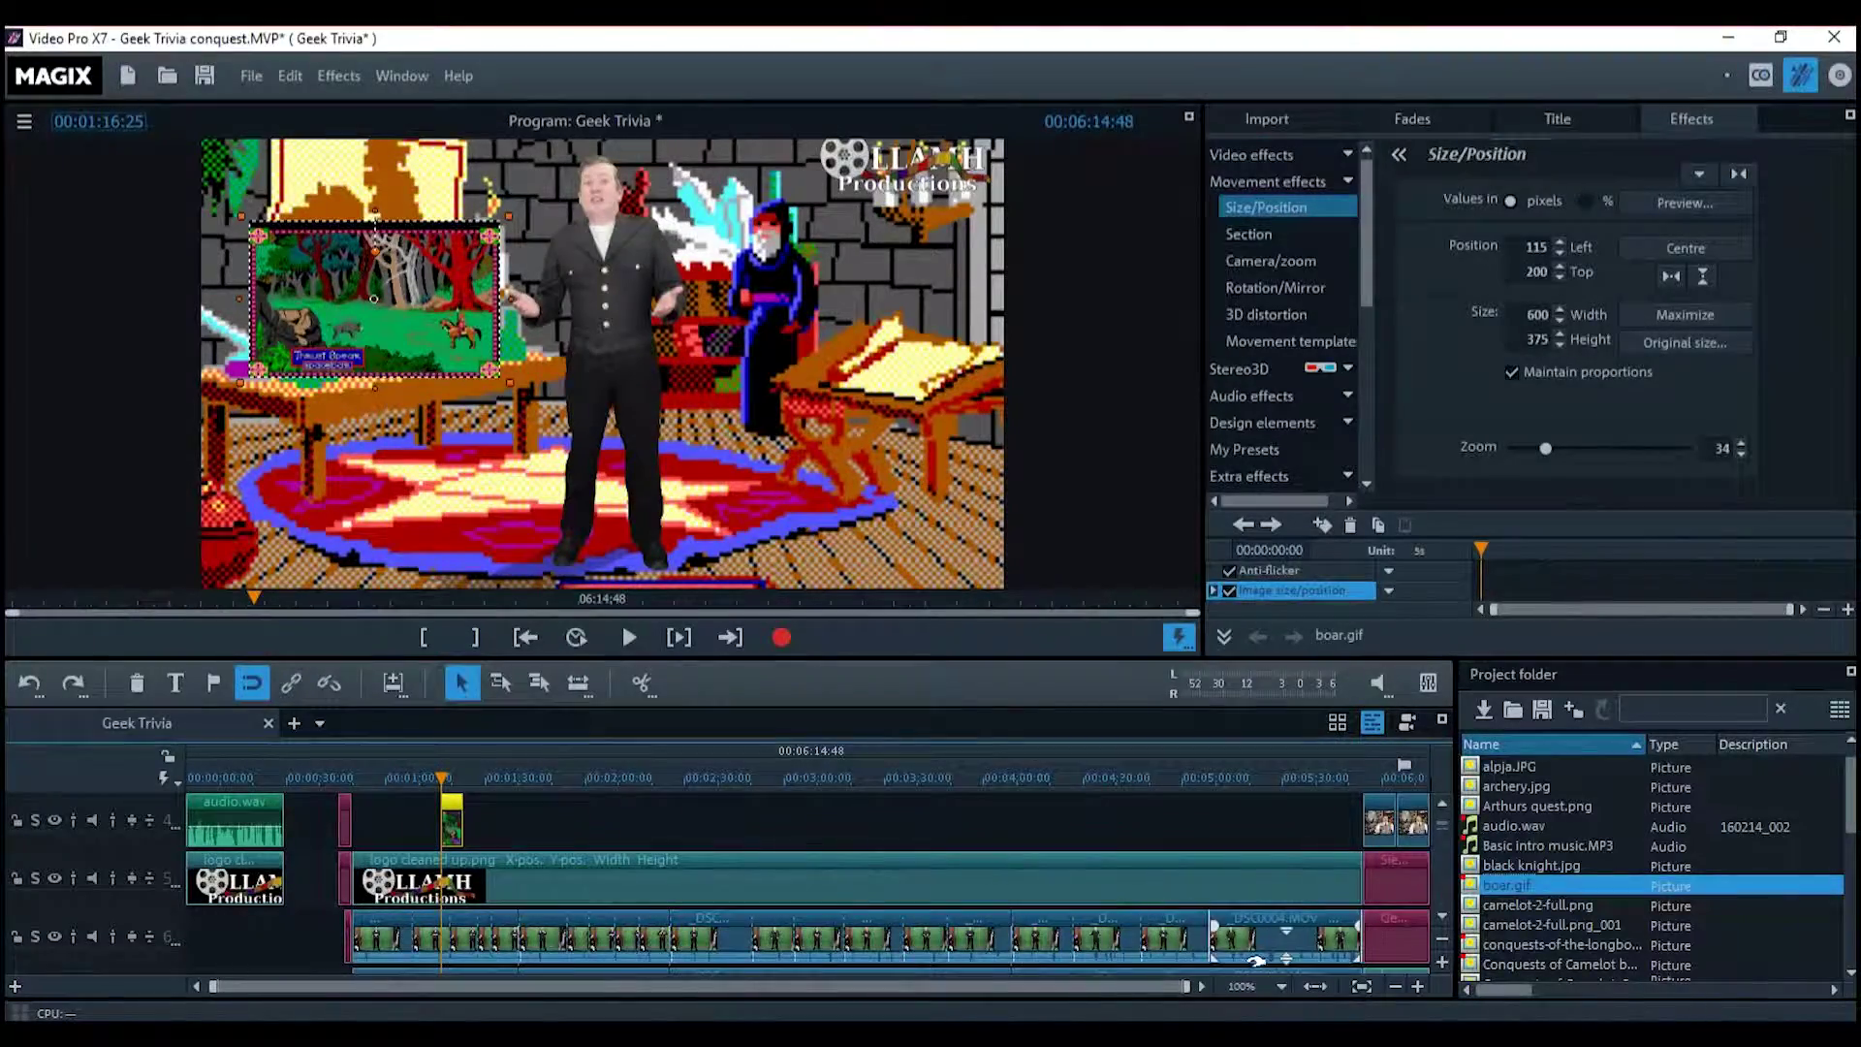
Set the timeline zoom to 10 s, play from about 00:01:15:14 over the boar.gif clip, and stop at 00:01:19:19
left_click(1251, 985)
left_click(1223, 890)
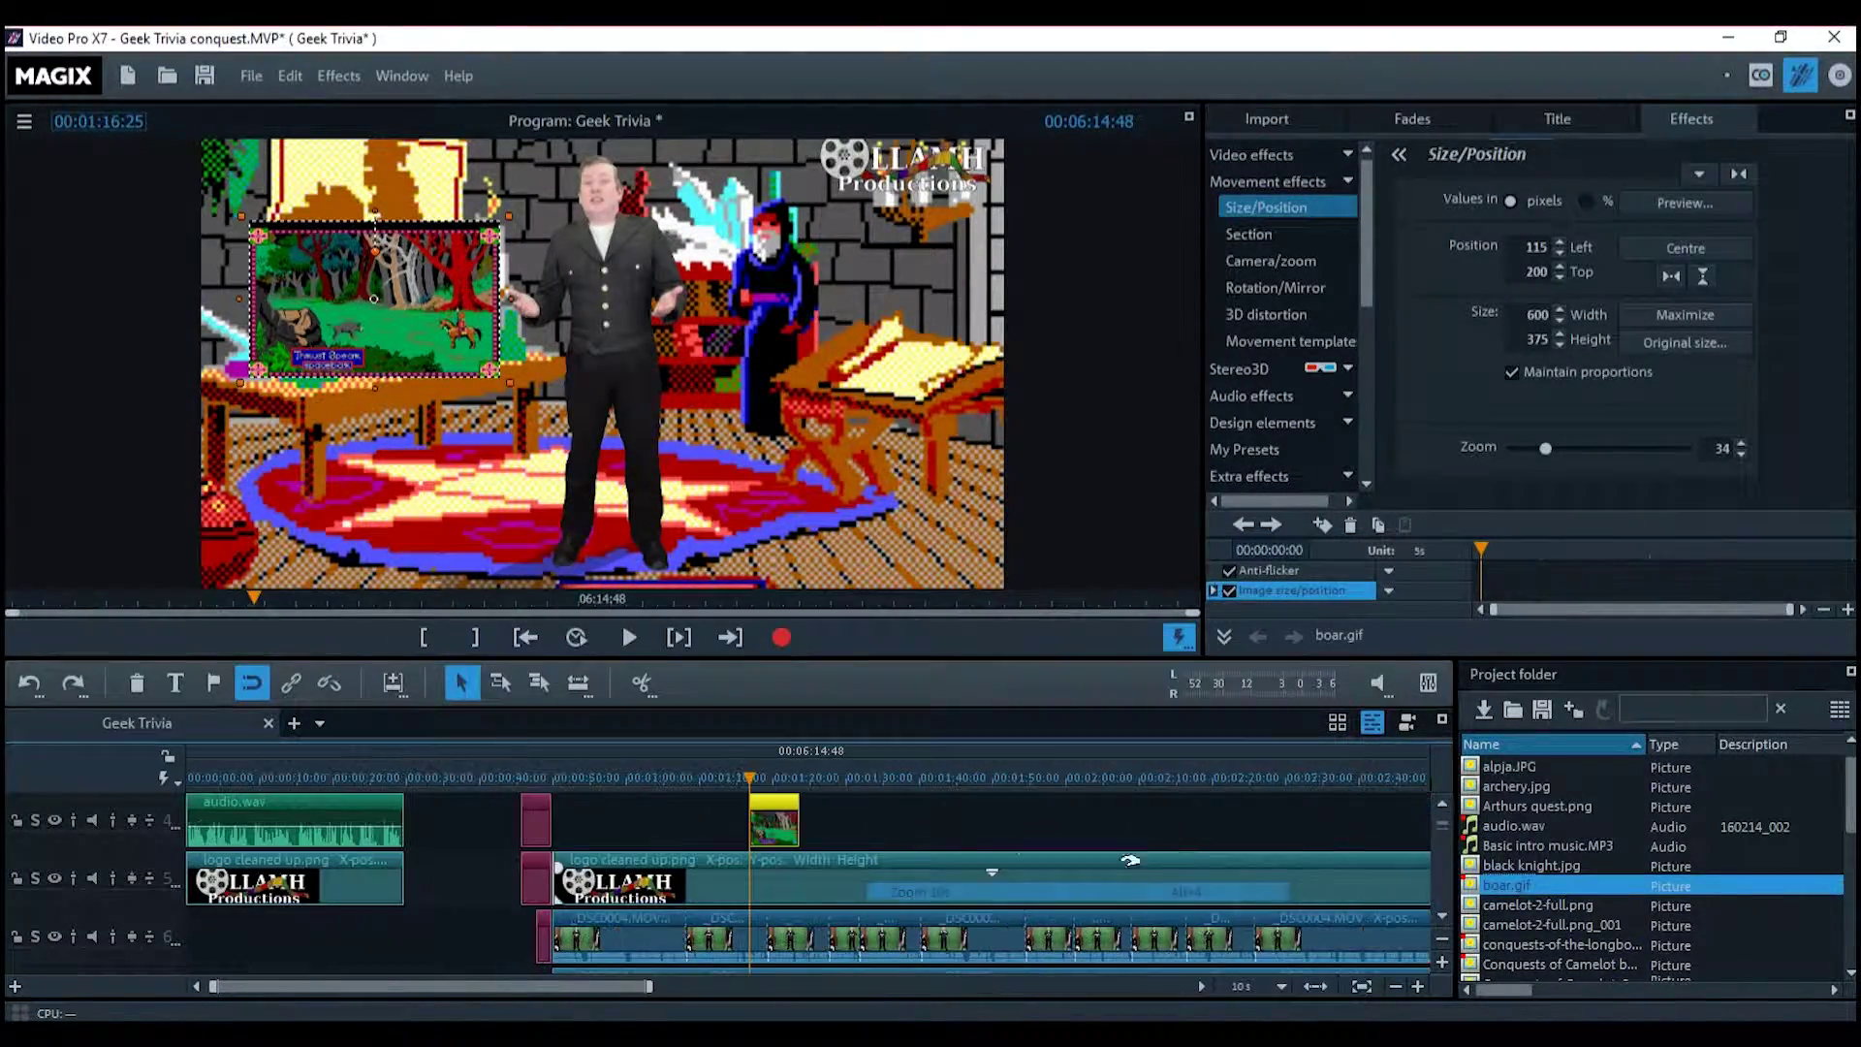
left_click(737, 776)
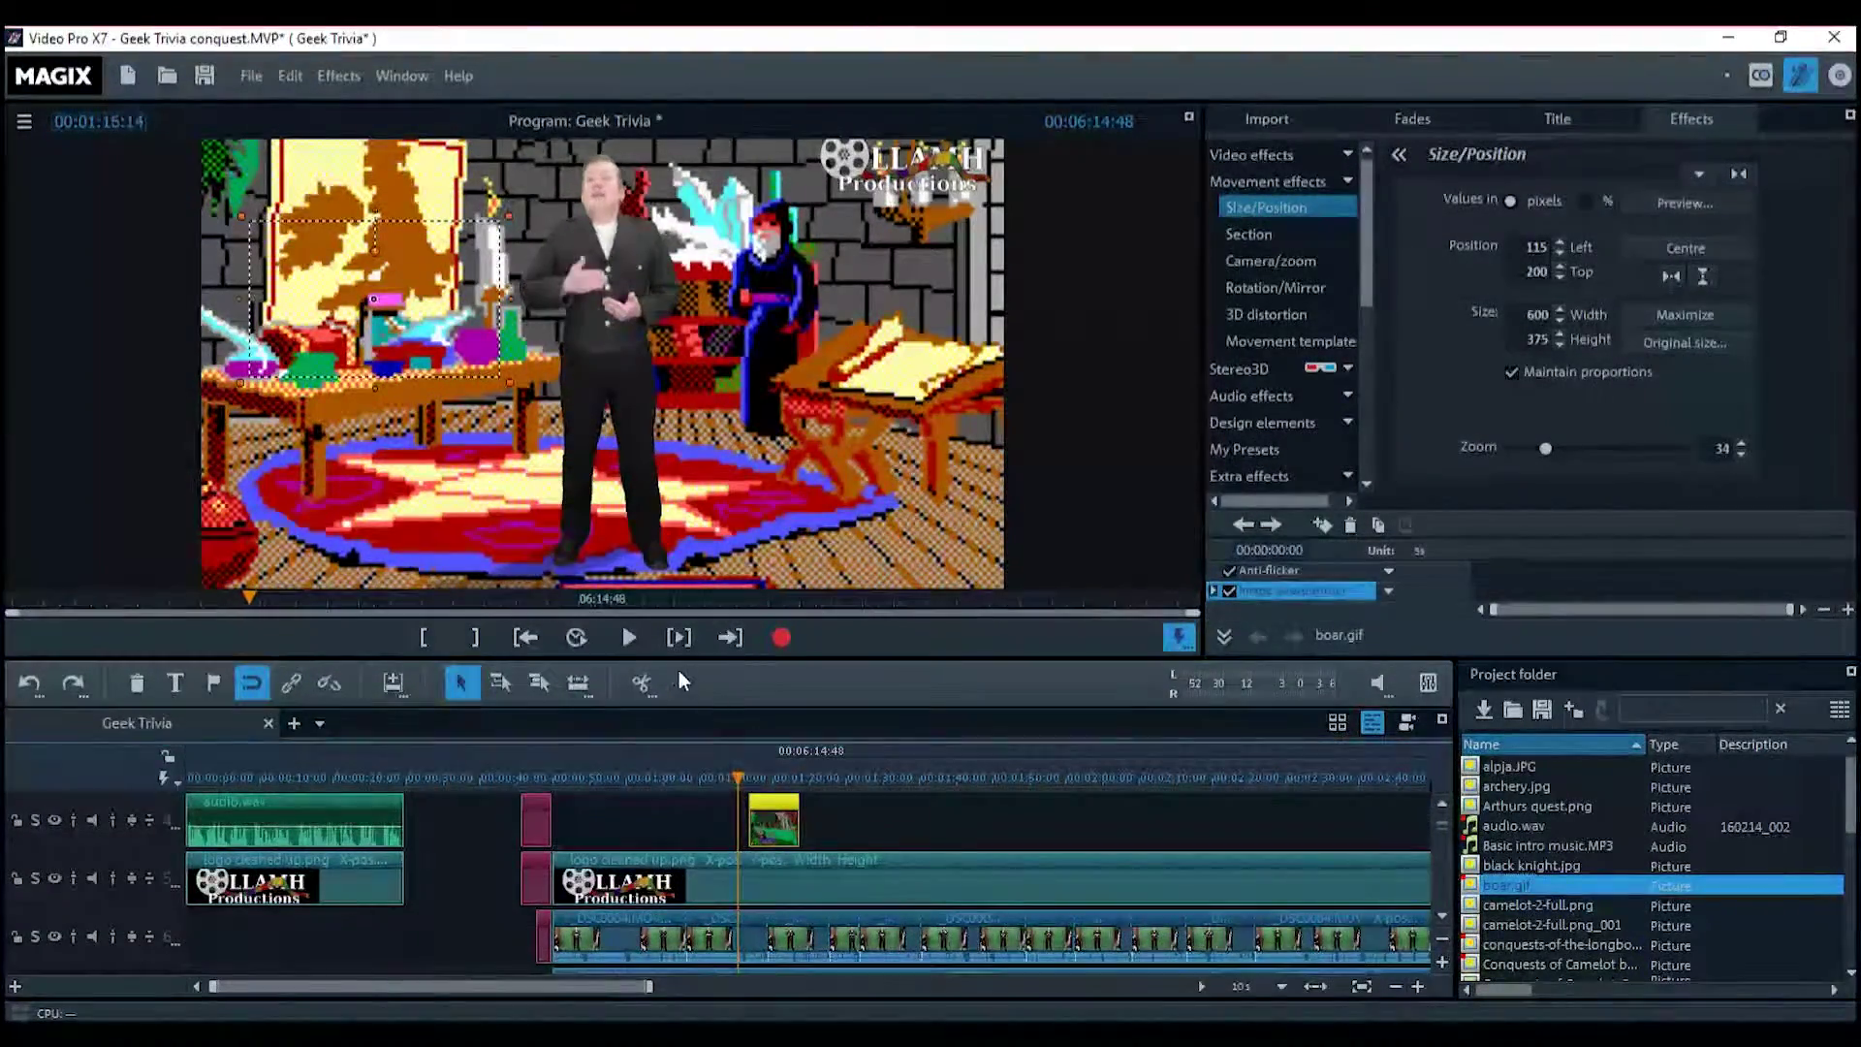
left_click(622, 640)
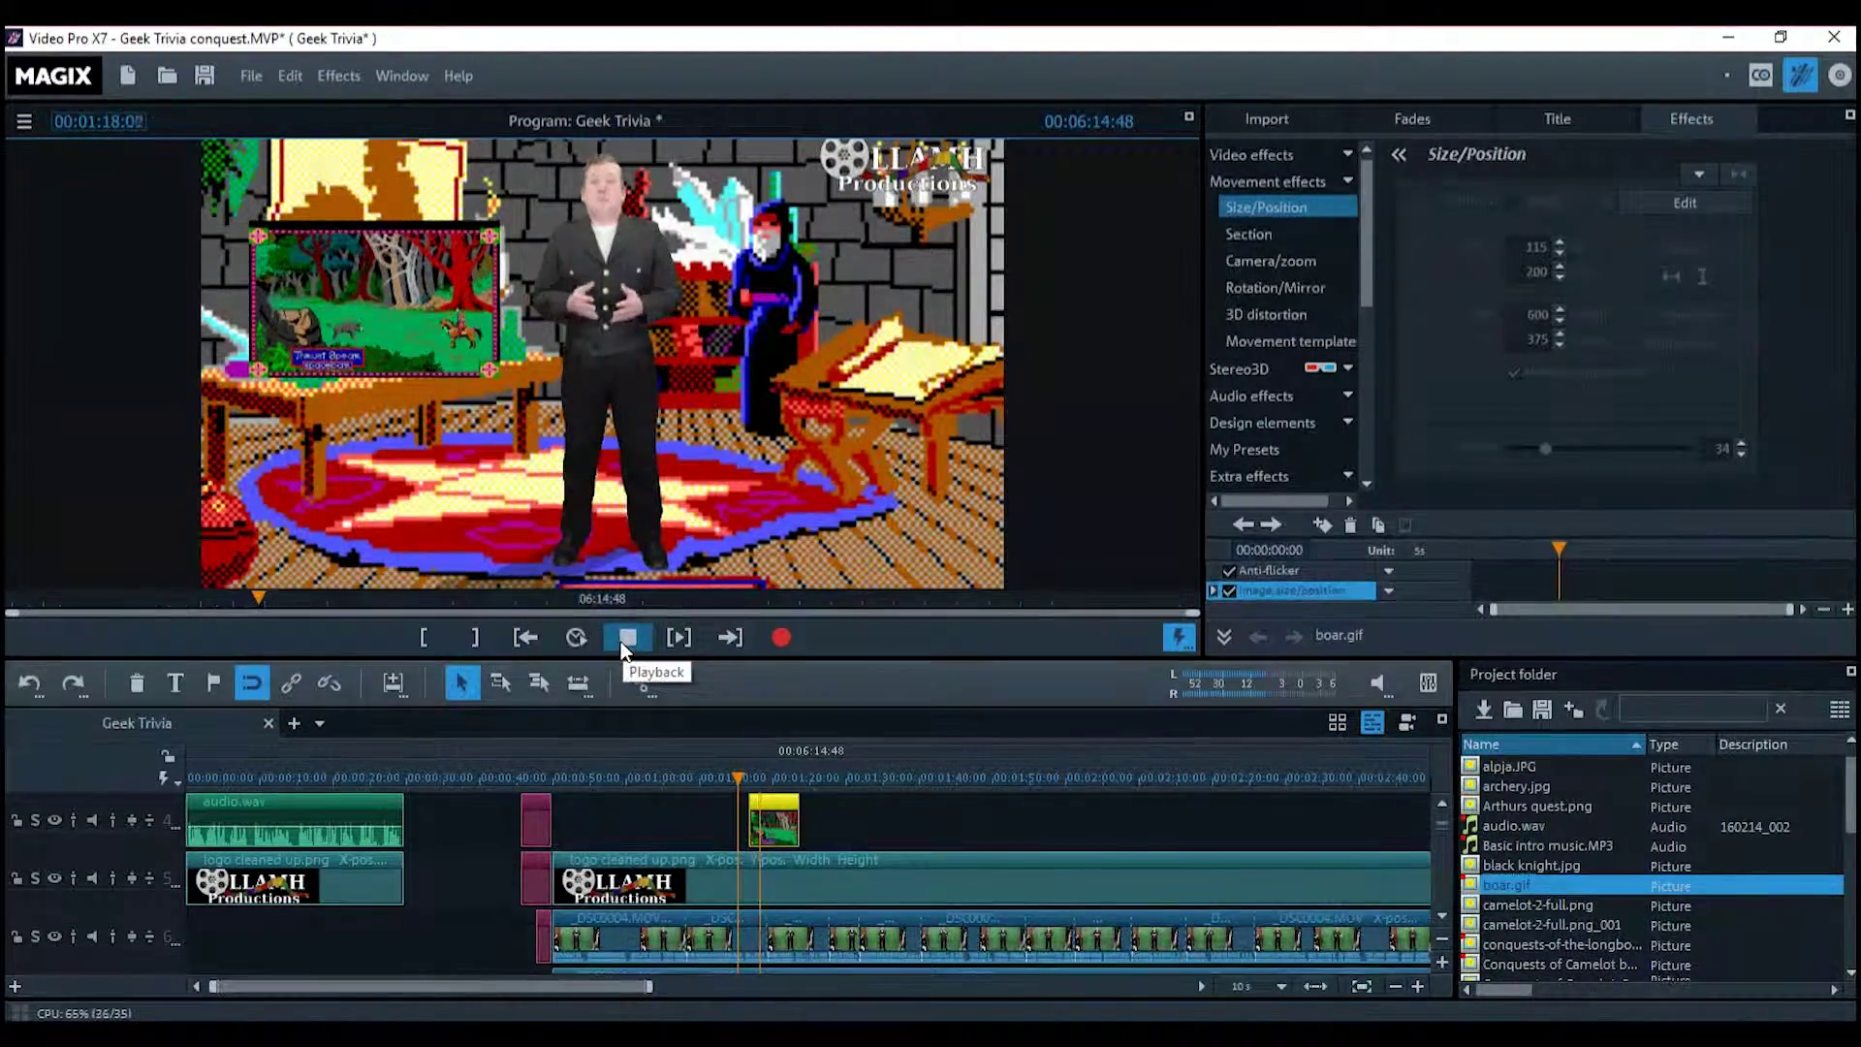
left_click(622, 644)
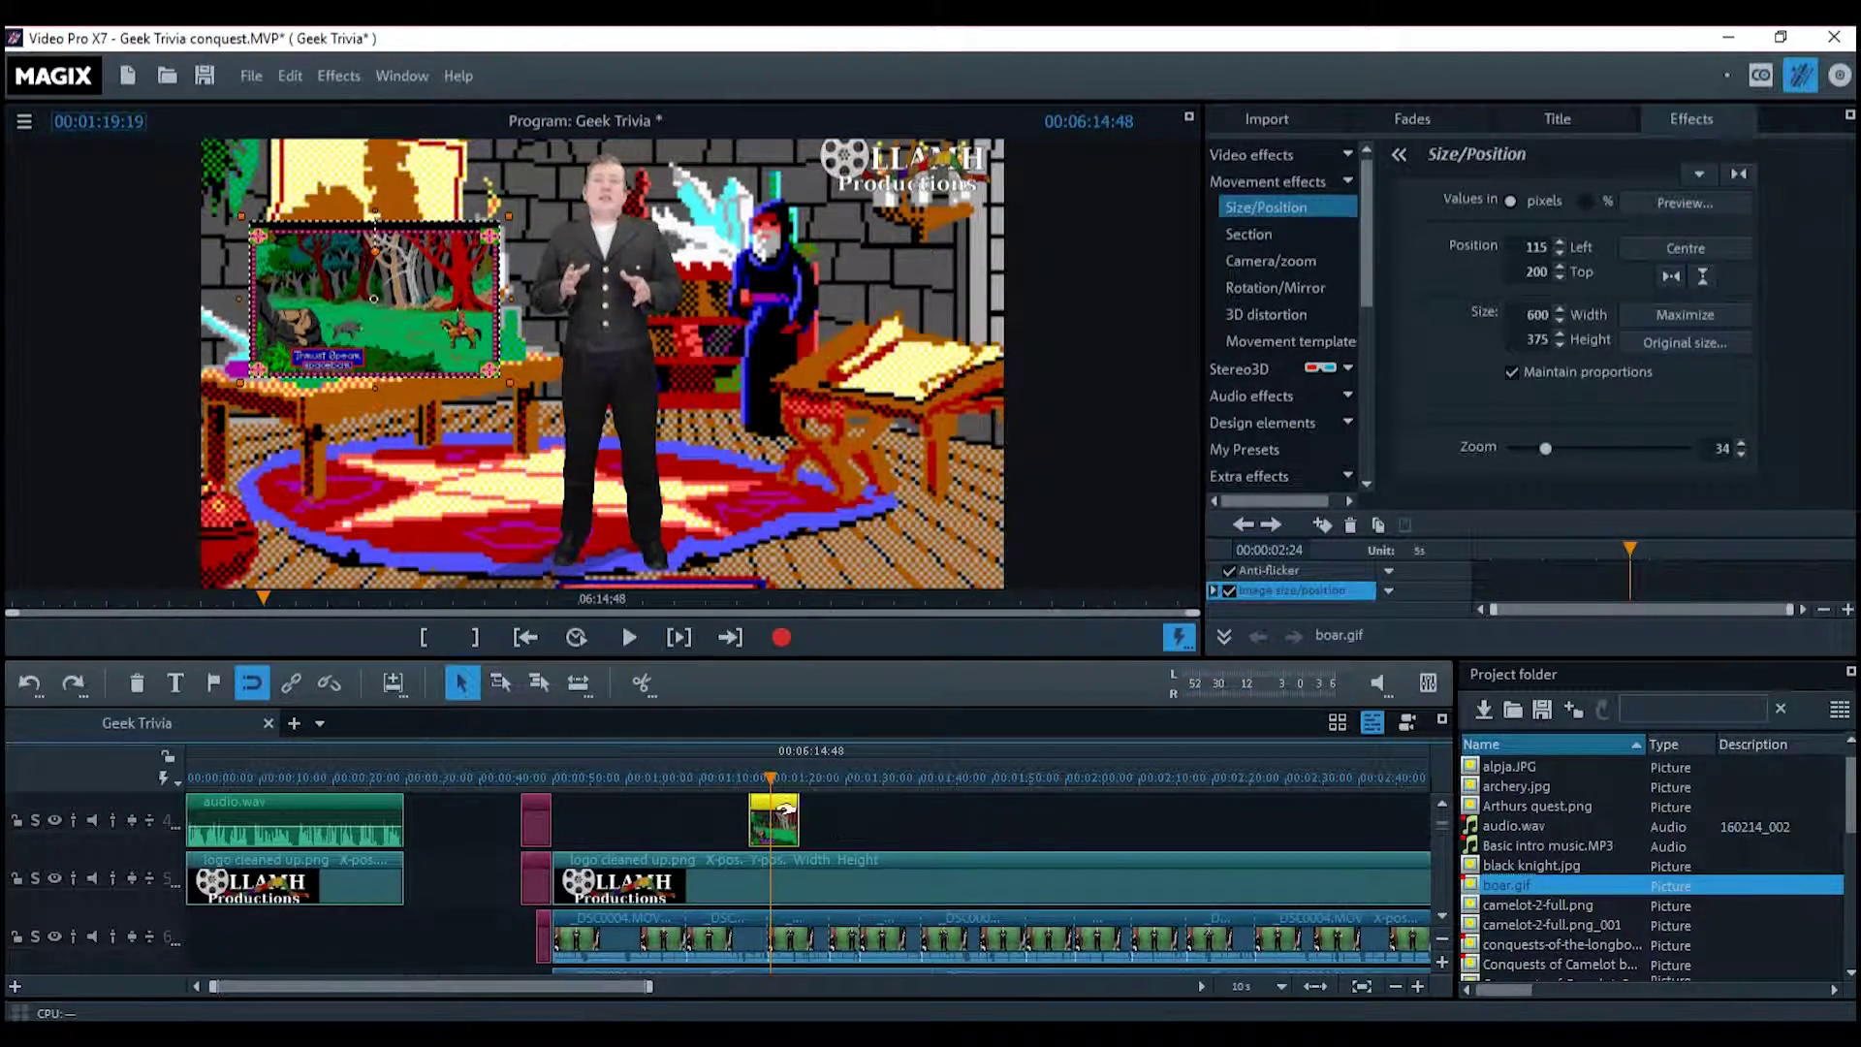
Set the timeline zoom to 1 s, shorten the boar.gif clip to end at 00:01:19:19, and return the playhead to its start
left_click(1261, 986)
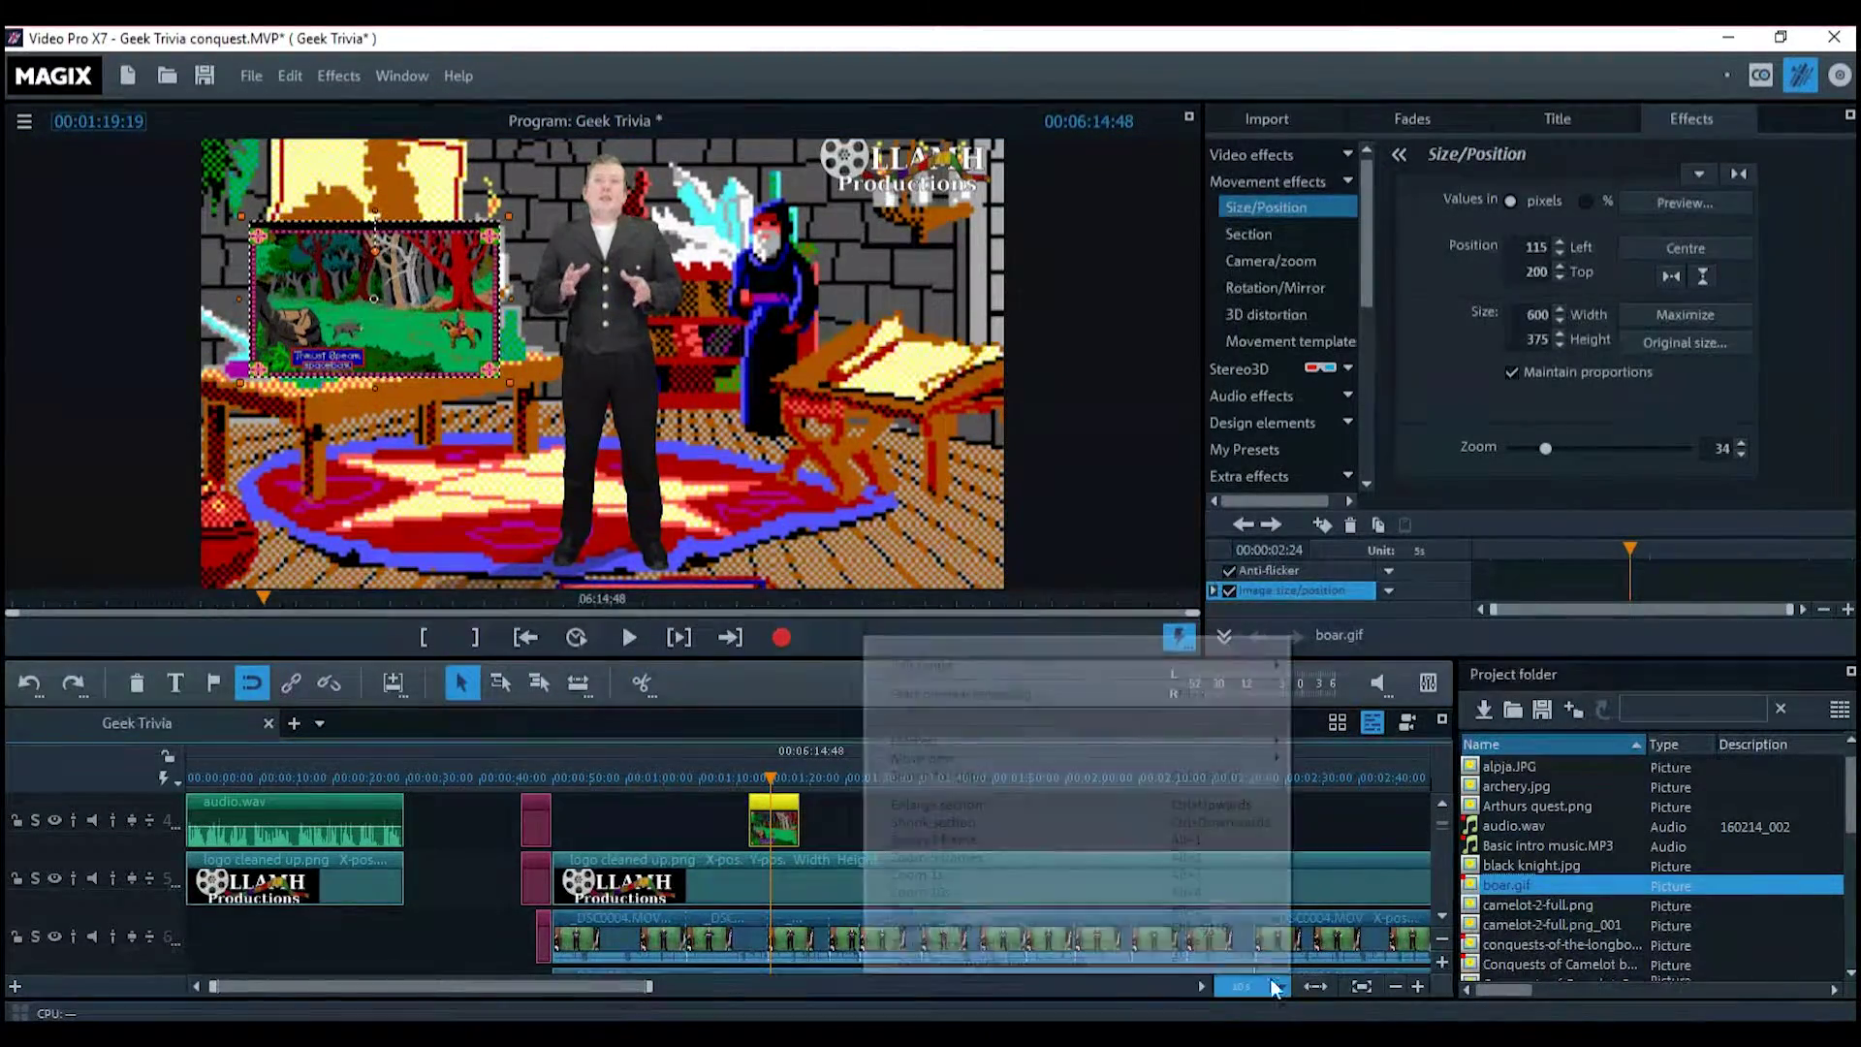
left_click(1233, 874)
left_click_drag(1115, 817, 604, 779)
left_click(923, 820)
left_click(681, 817)
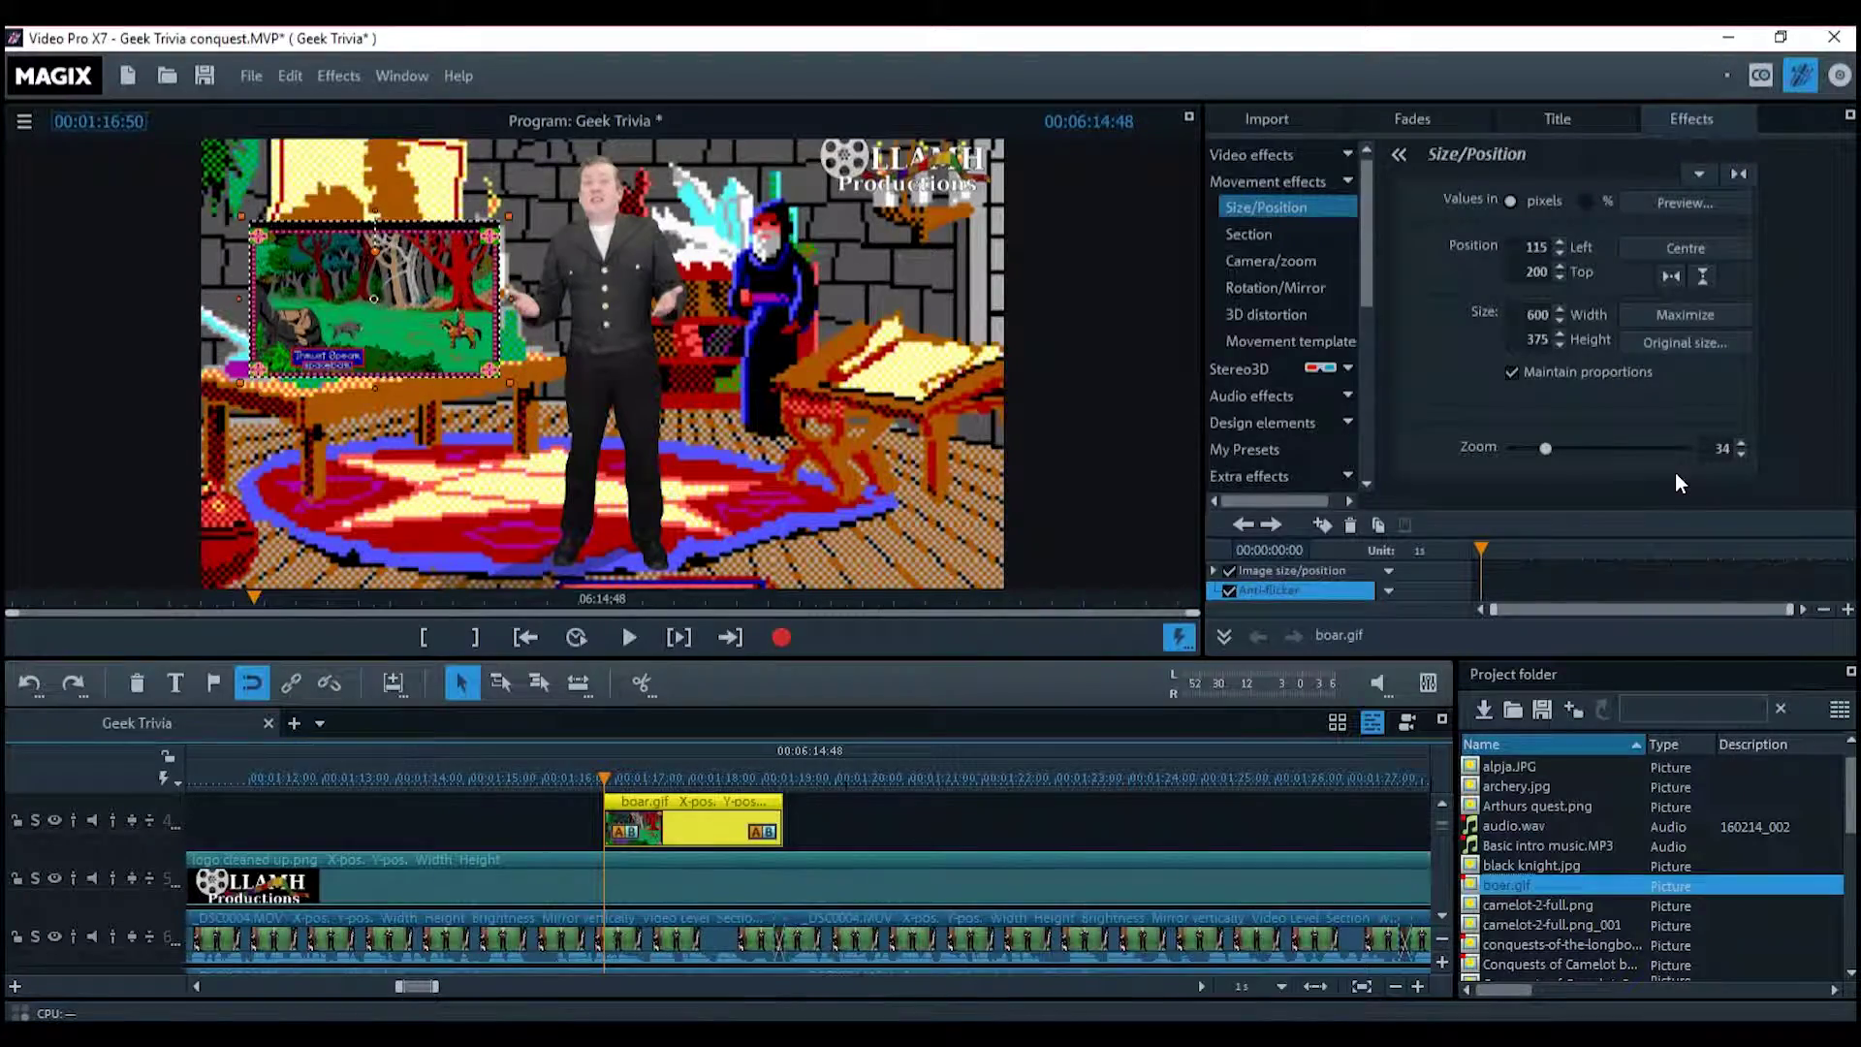
Add Size/Position keyframes to the boar.gif clip at its start and at 00:00:00:10
left_click(1328, 527)
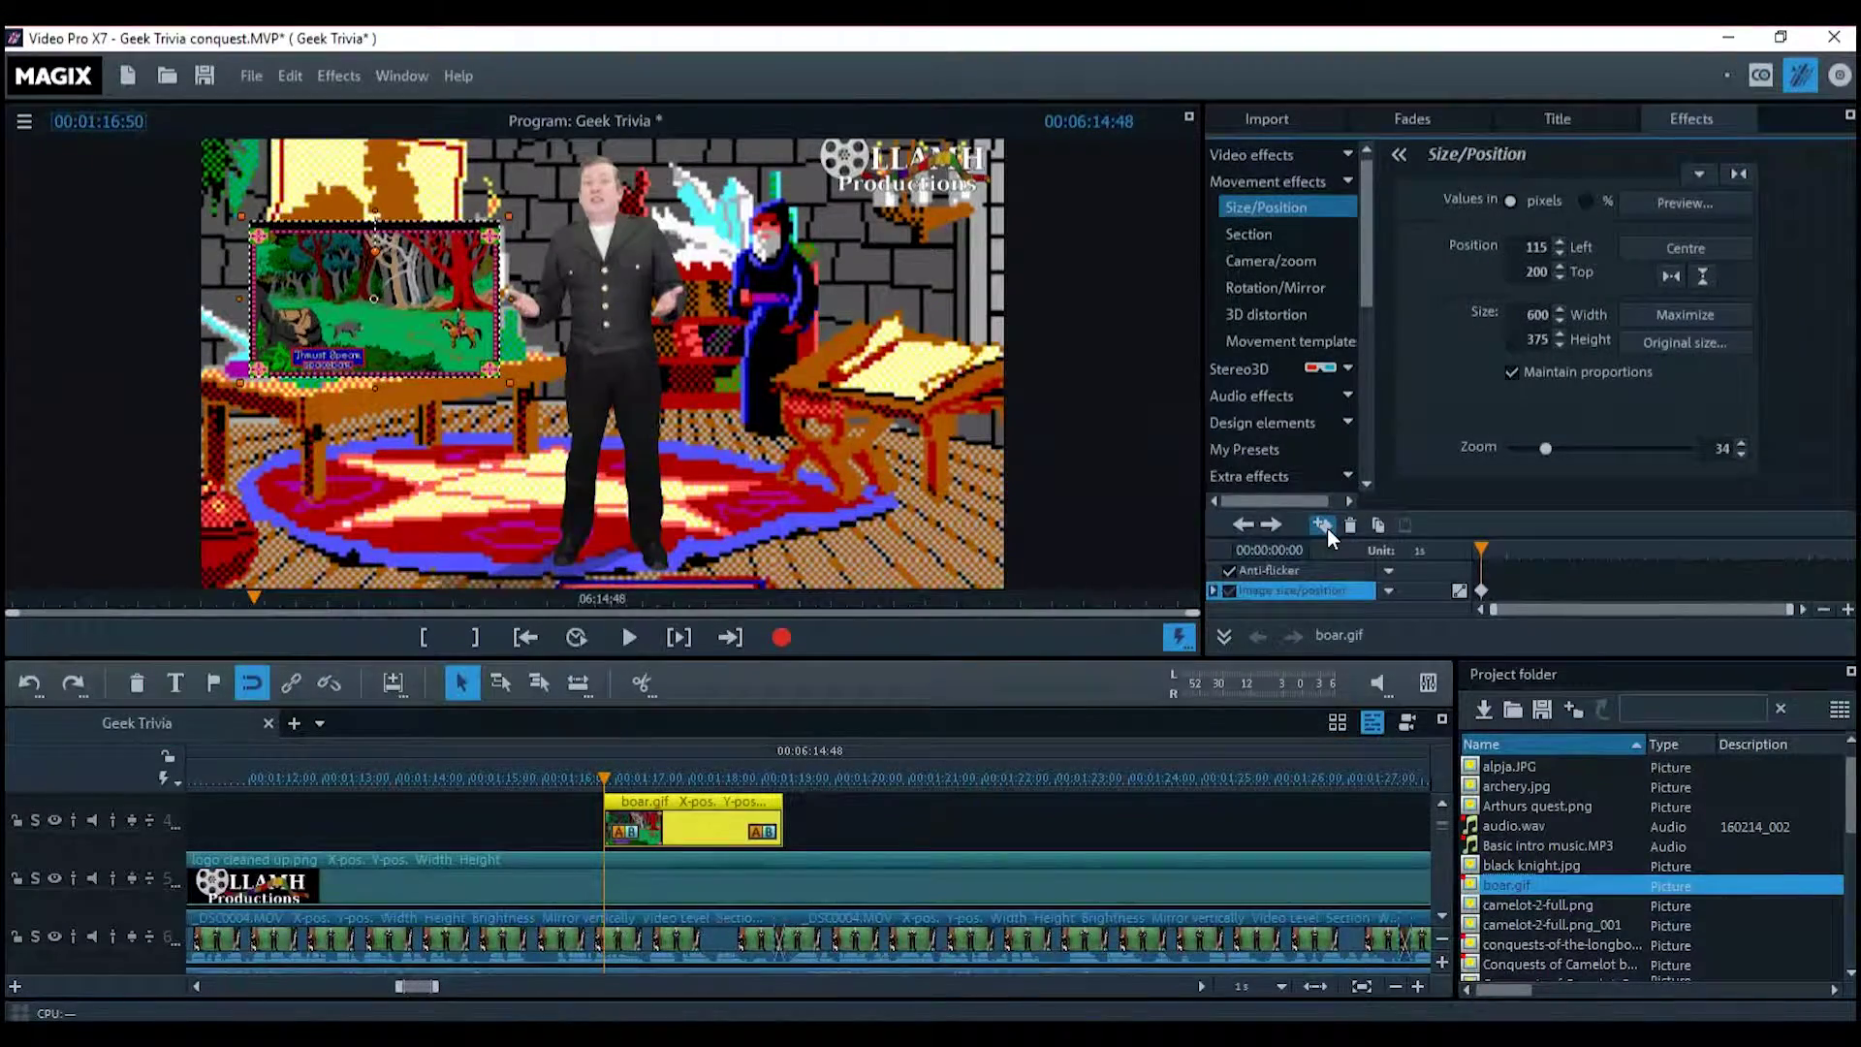
left_click(1296, 550)
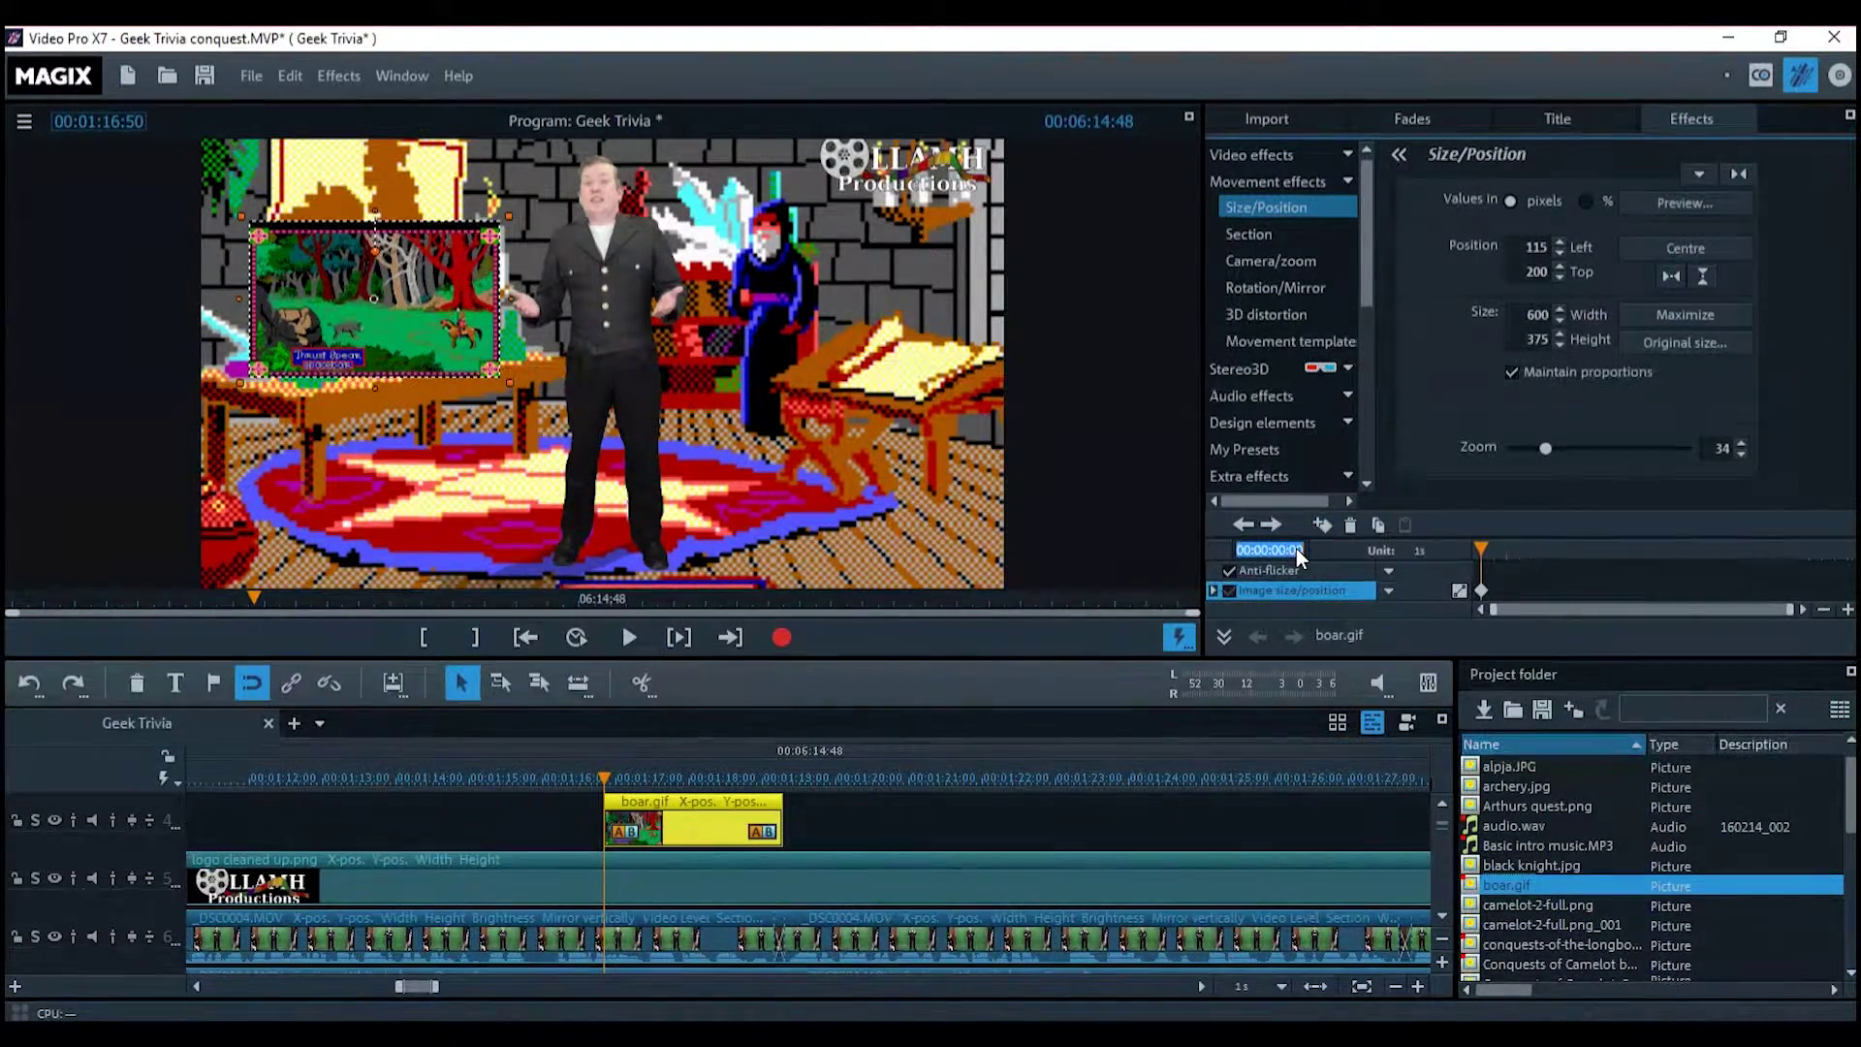
type("10")
key("Return")
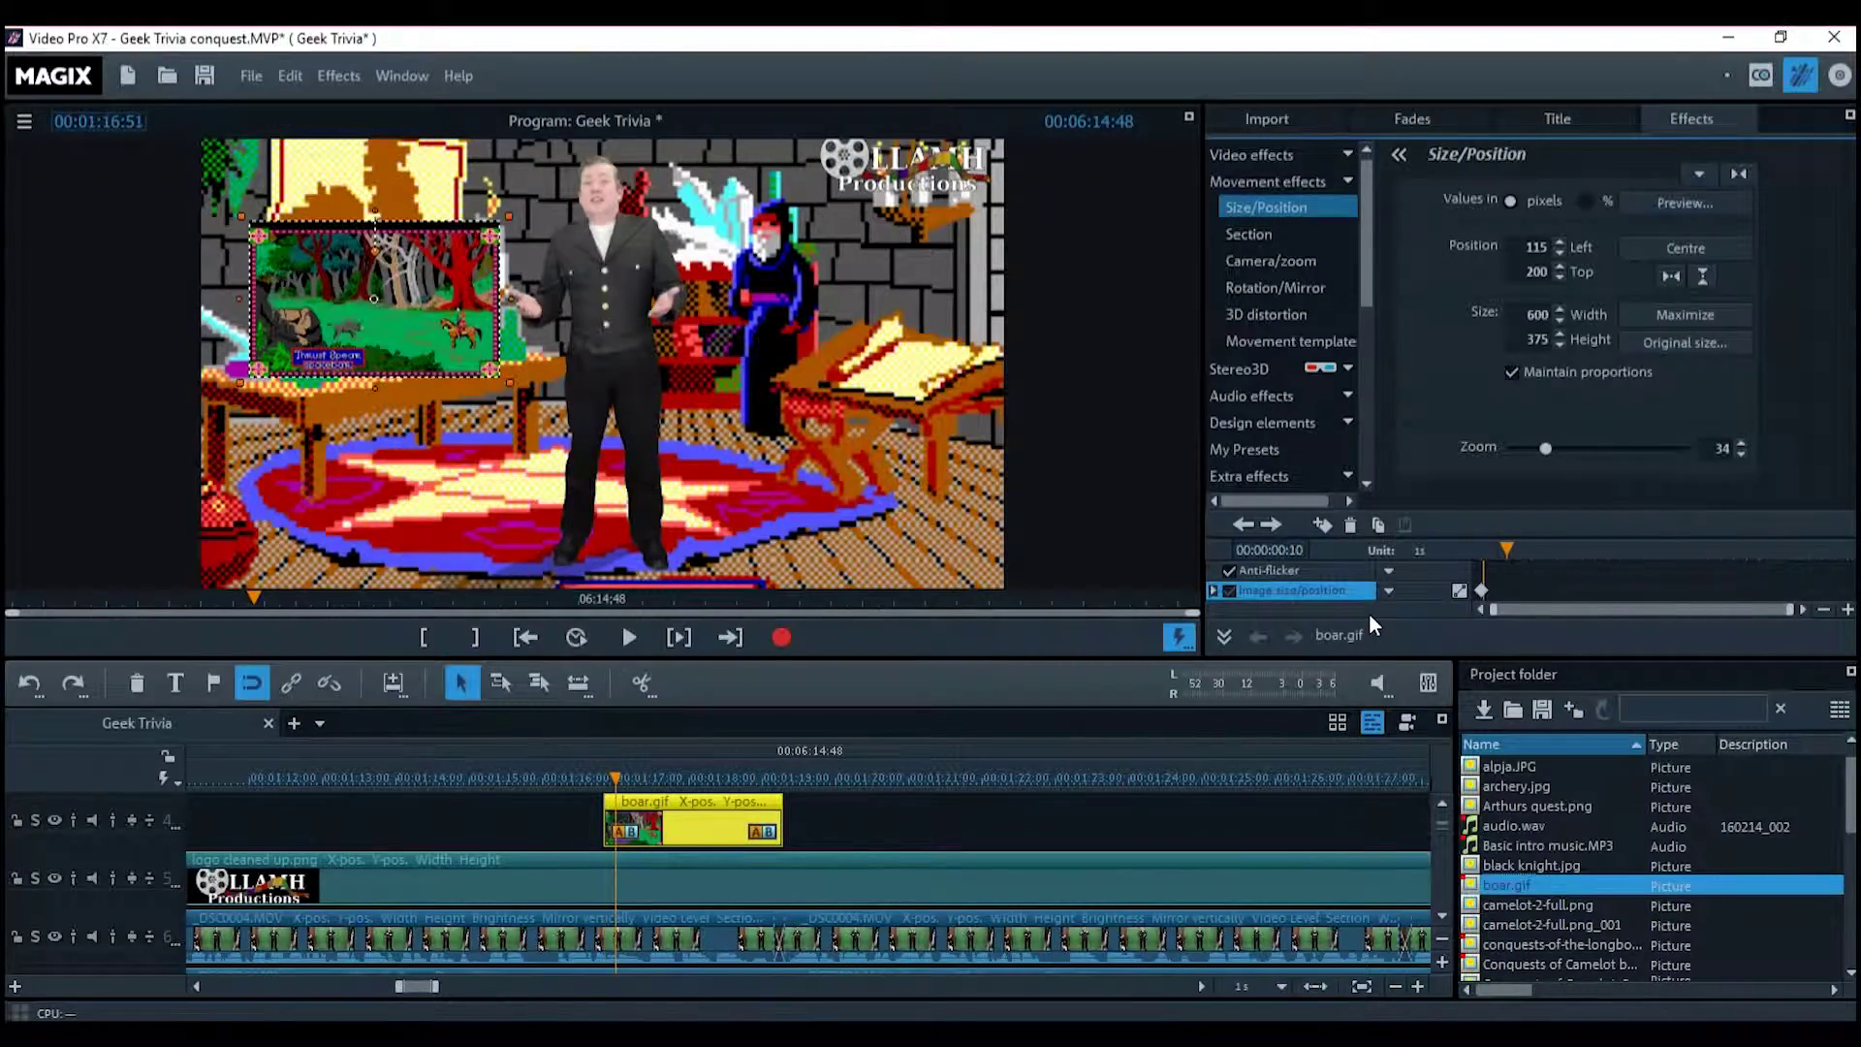
left_click(1322, 523)
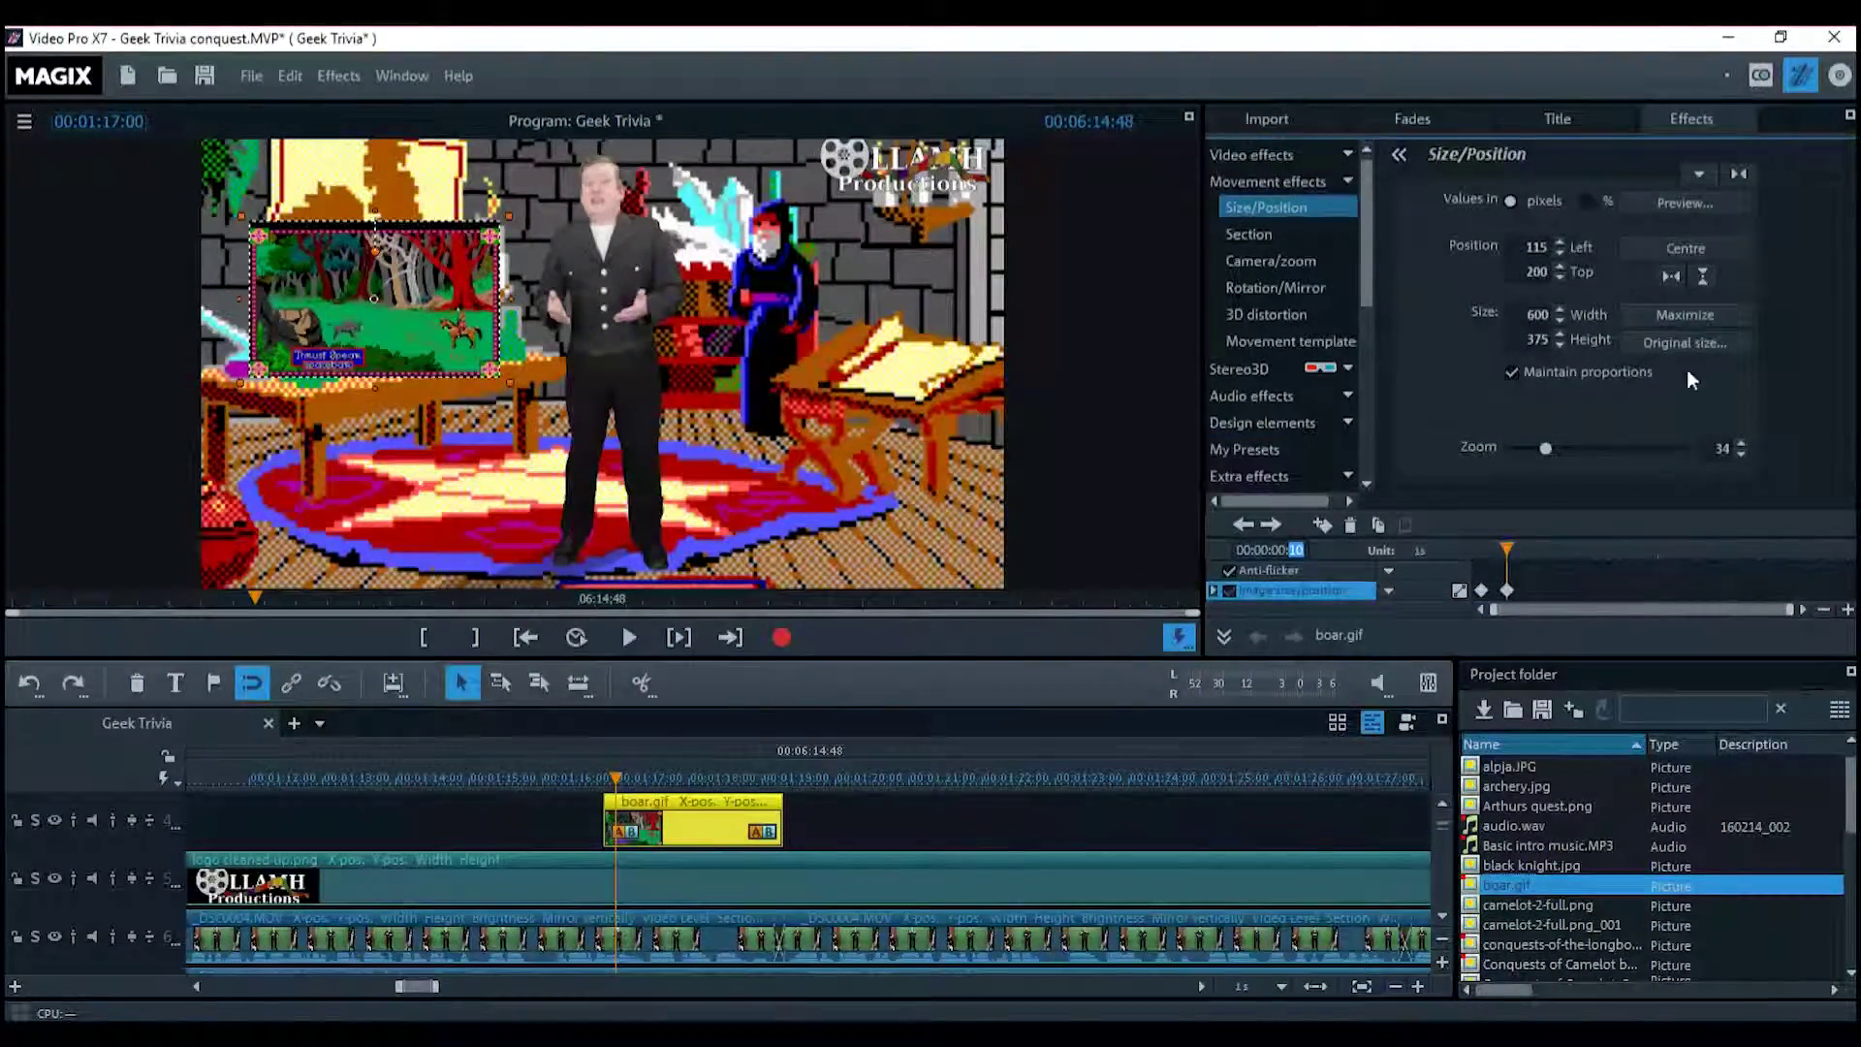
At the first keyframe, set the boar.gif image's zoom to 1 and centre it in the frame
left_click(1243, 525)
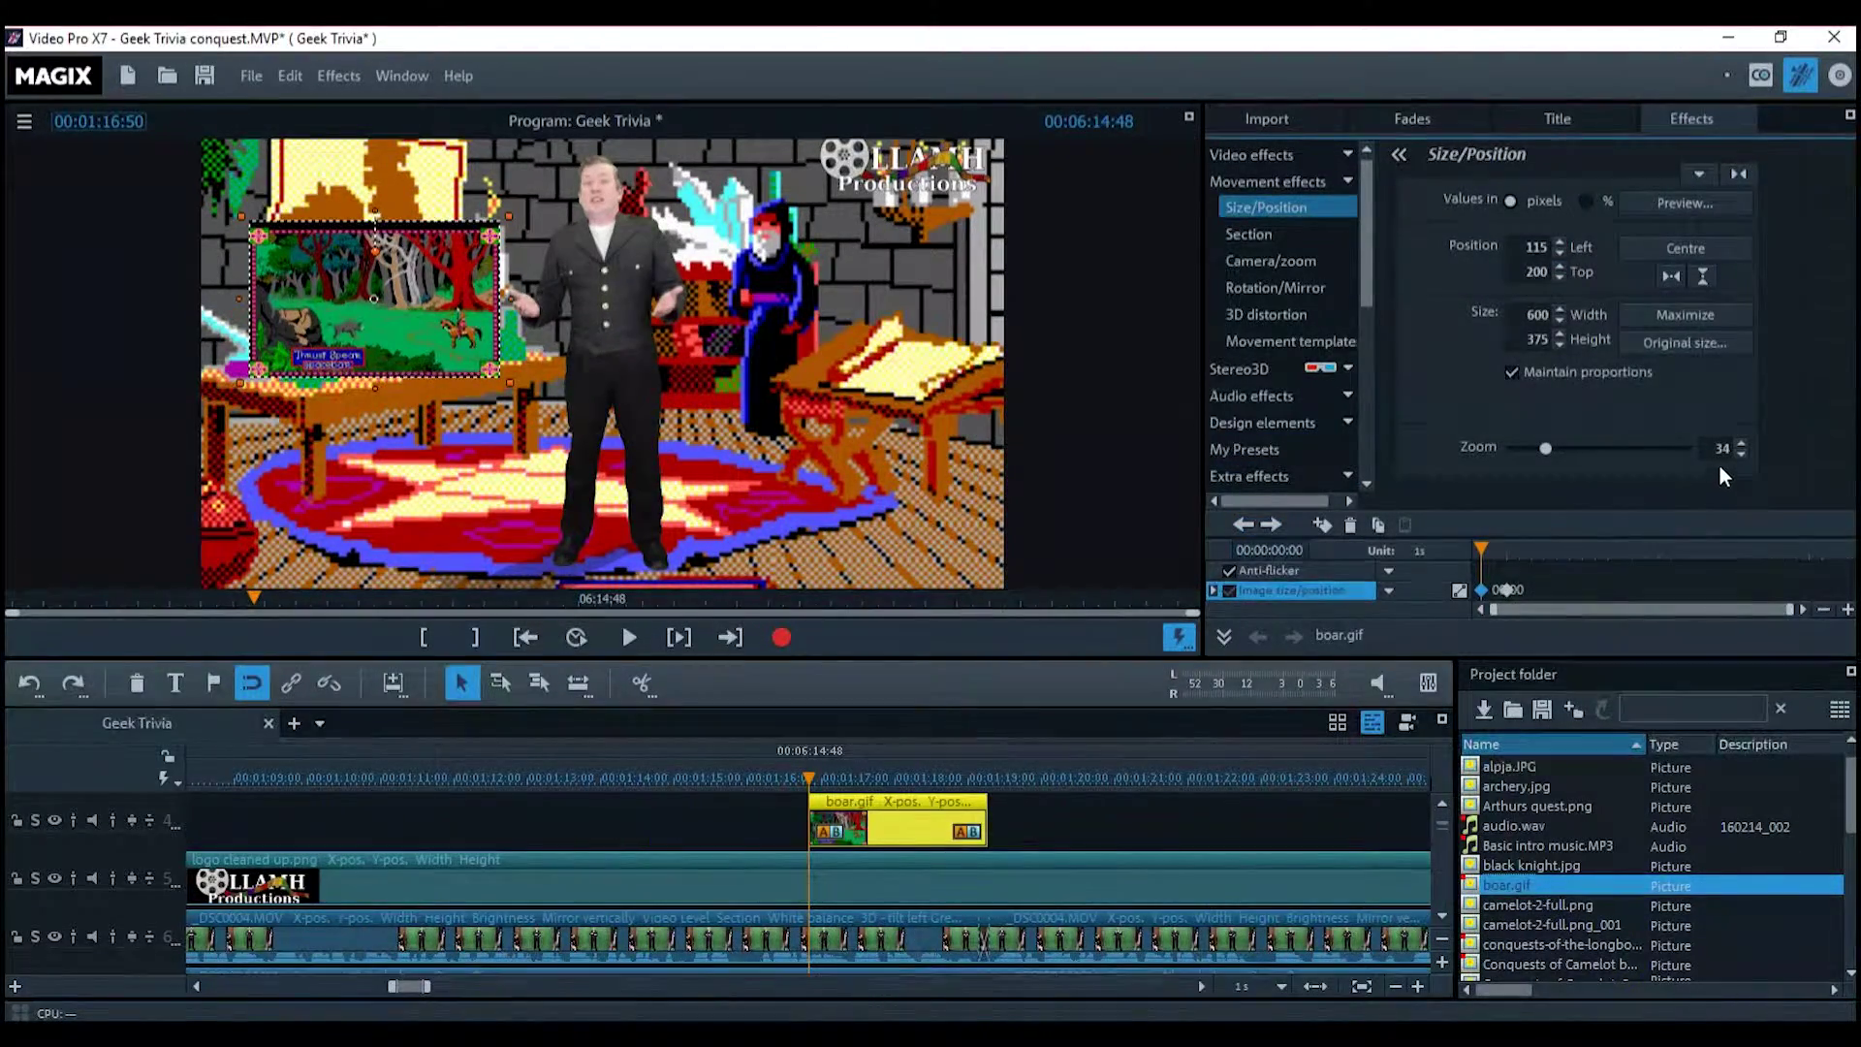
type("1")
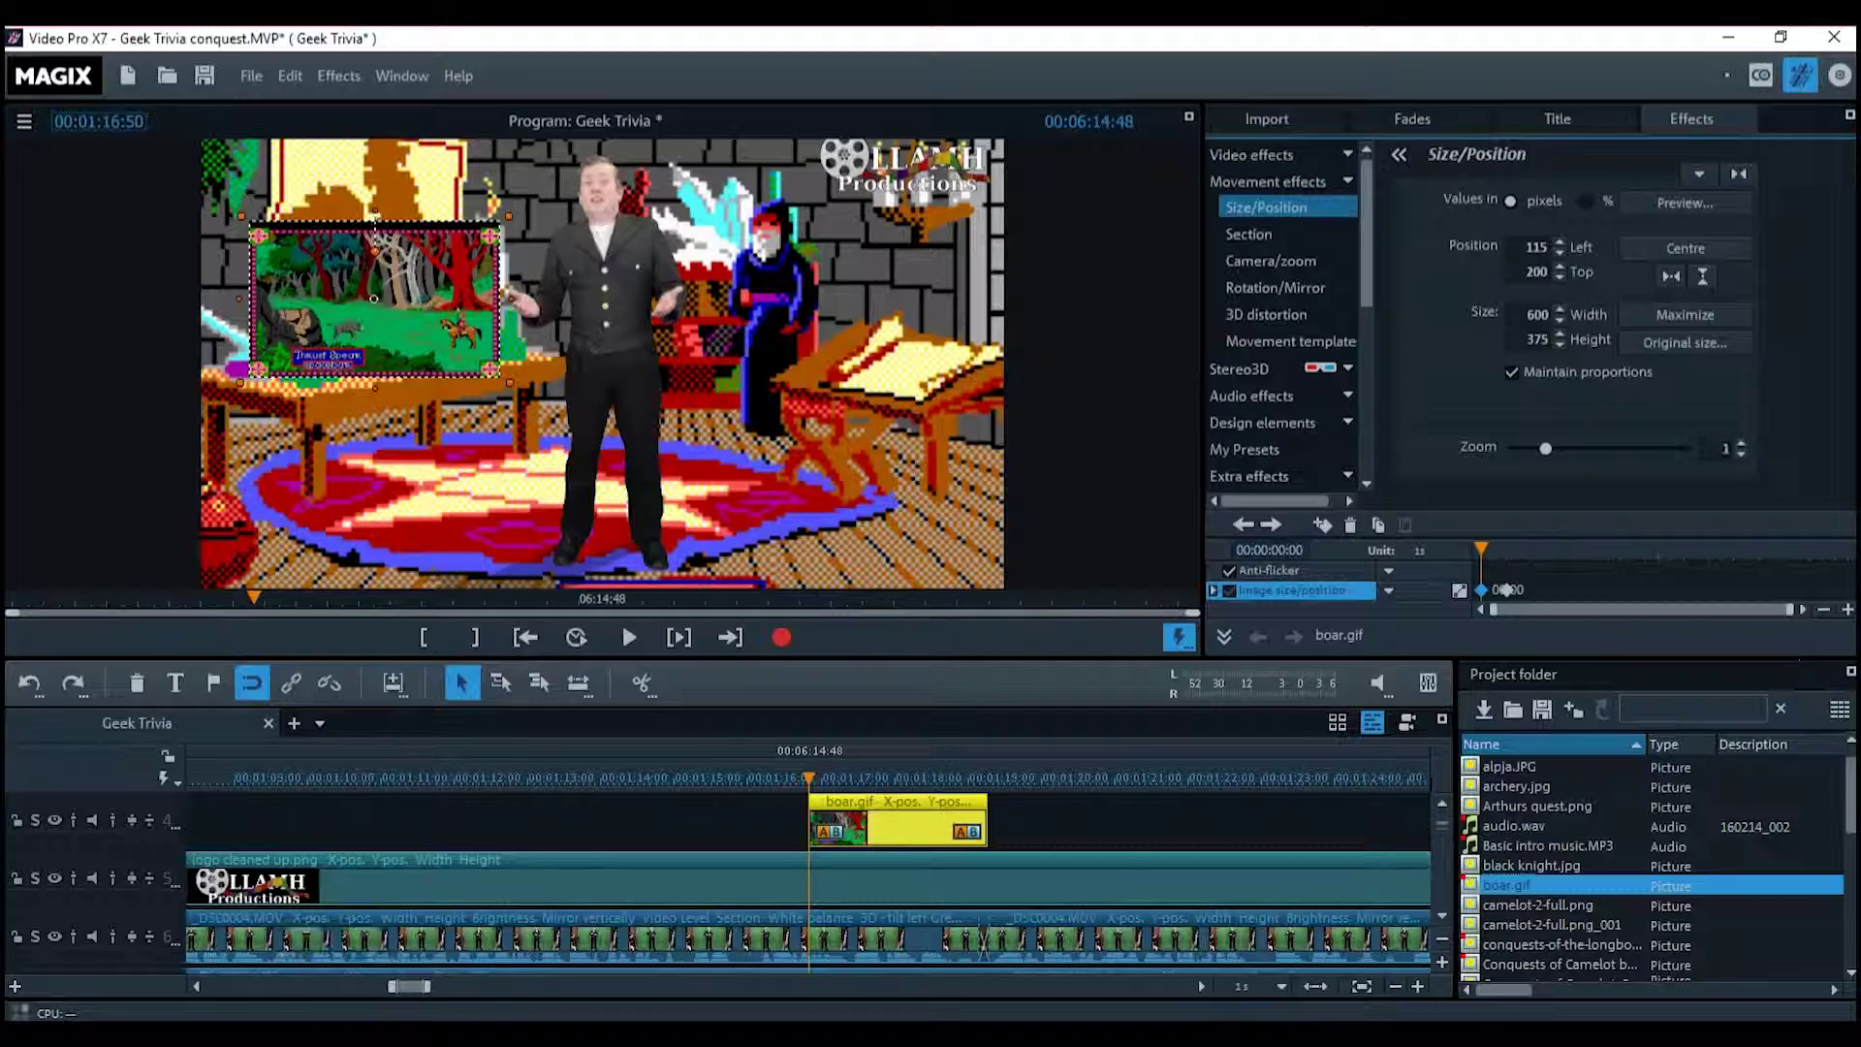
key("Return")
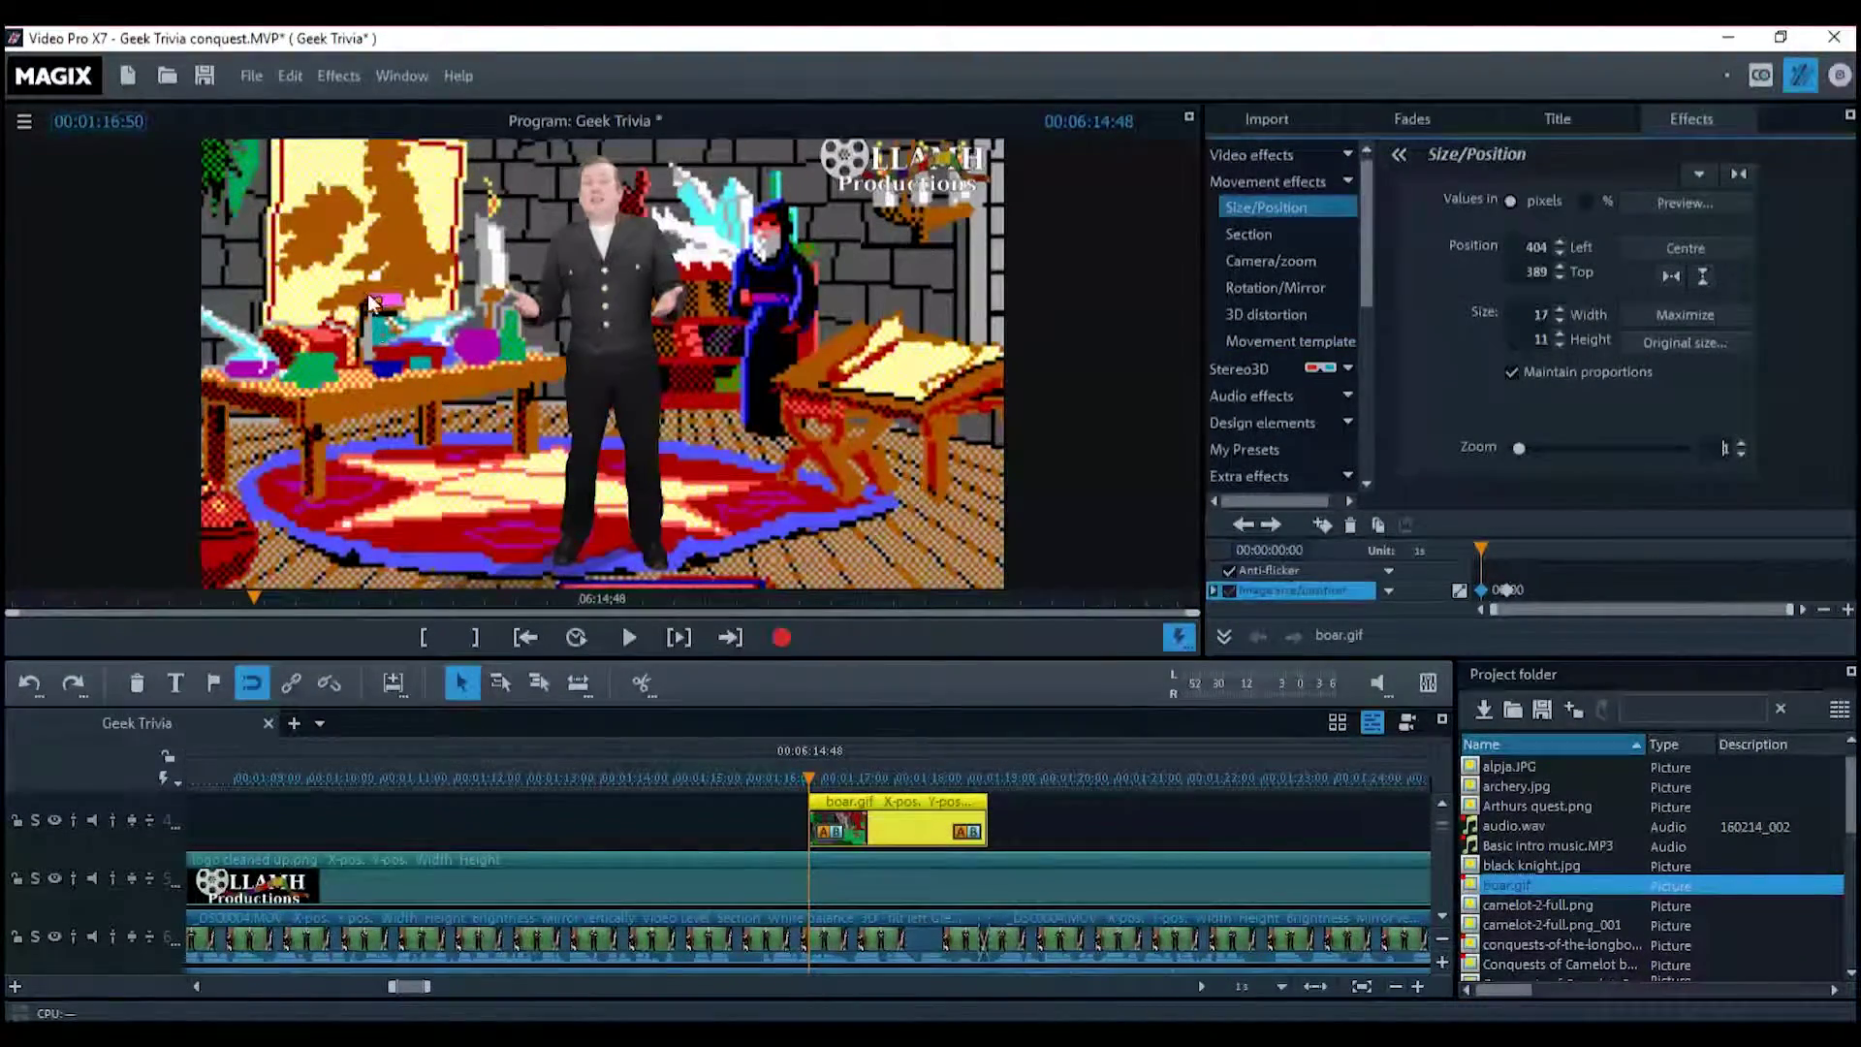
left_click(1667, 248)
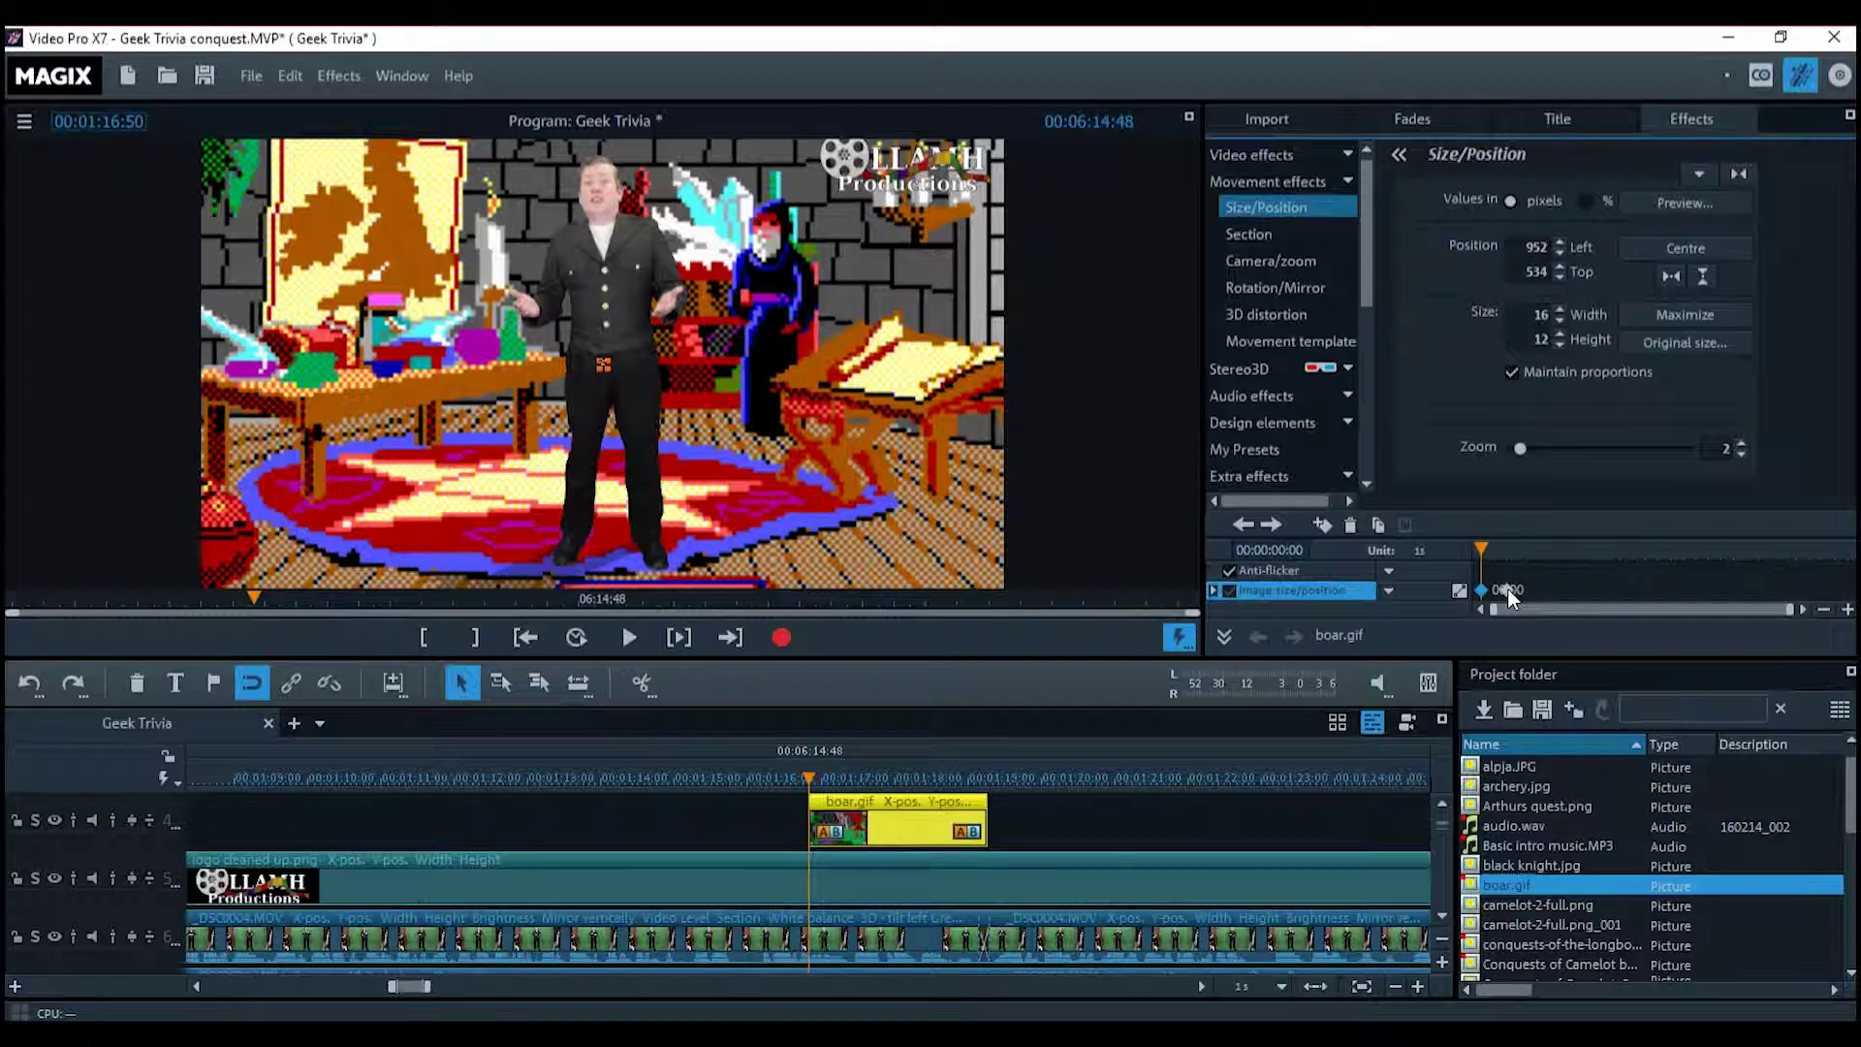
Check the keyframe at 00:00:00:10 and preview the boar.gif animation from about 00:01:16:16
left_click(1508, 590)
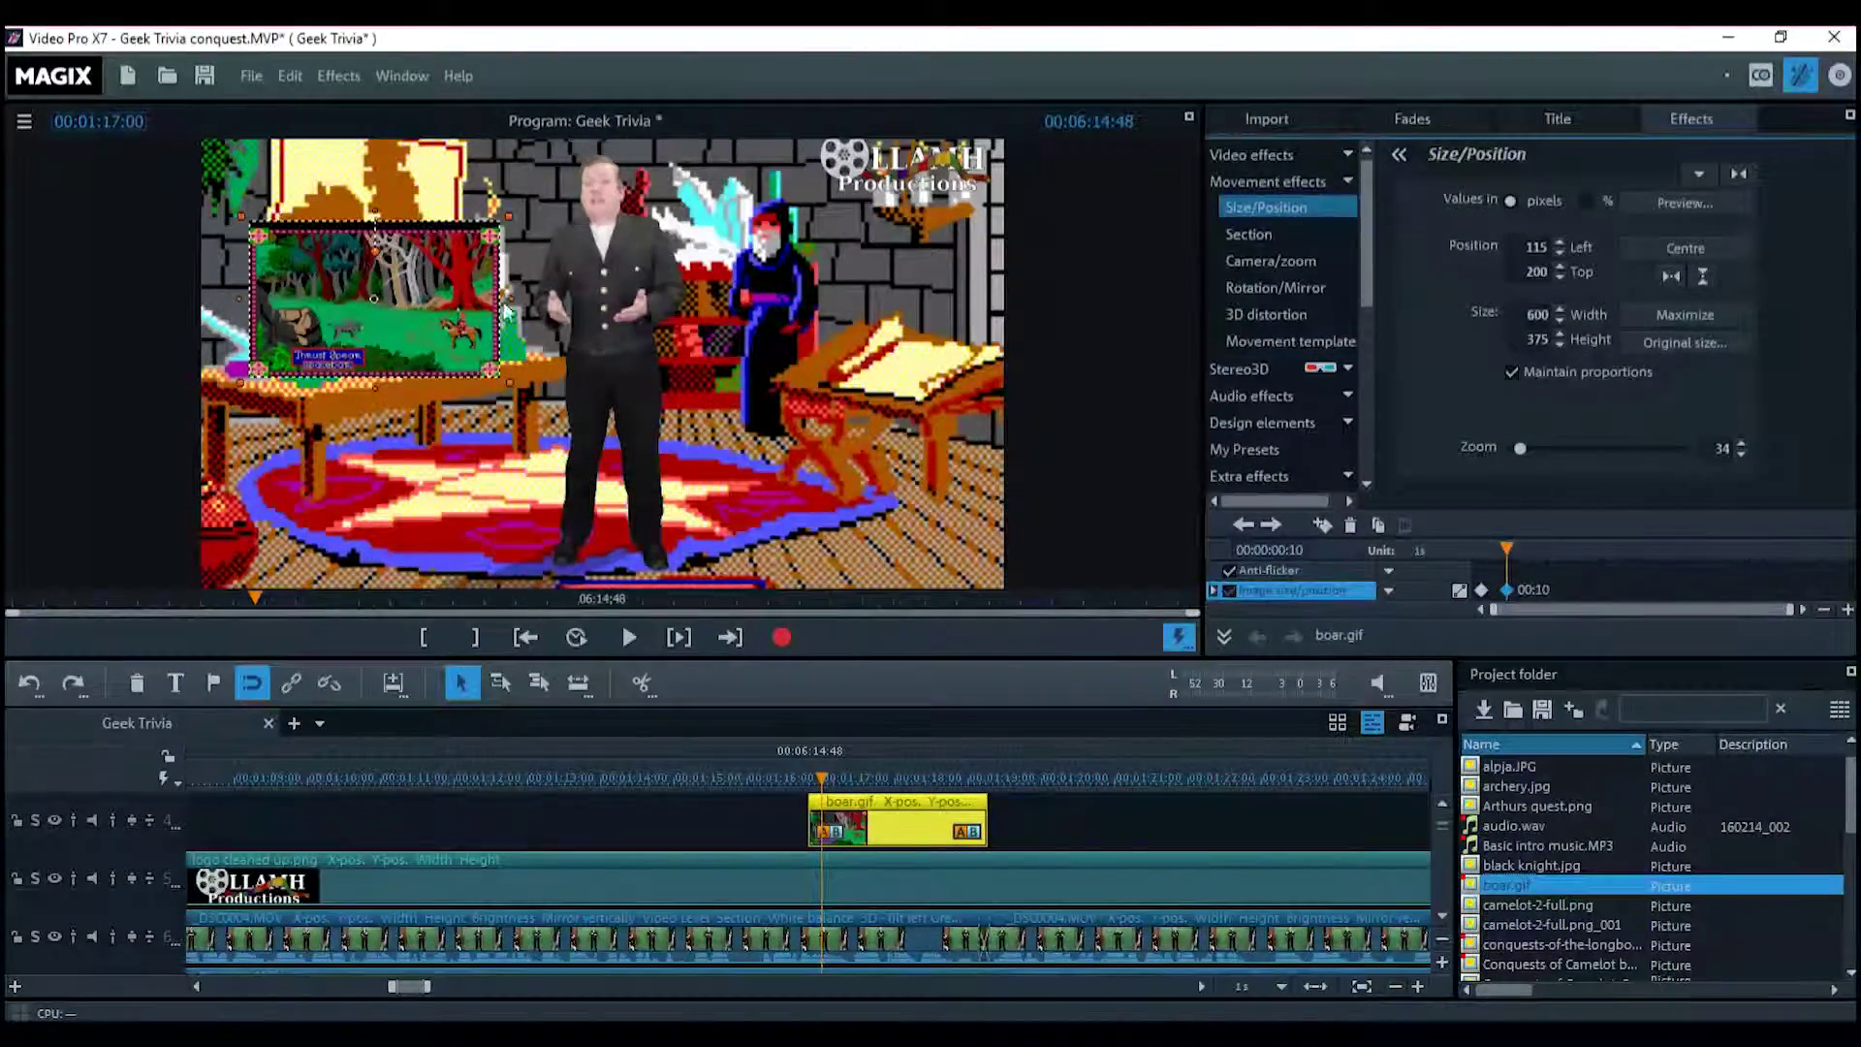
left_click(767, 776)
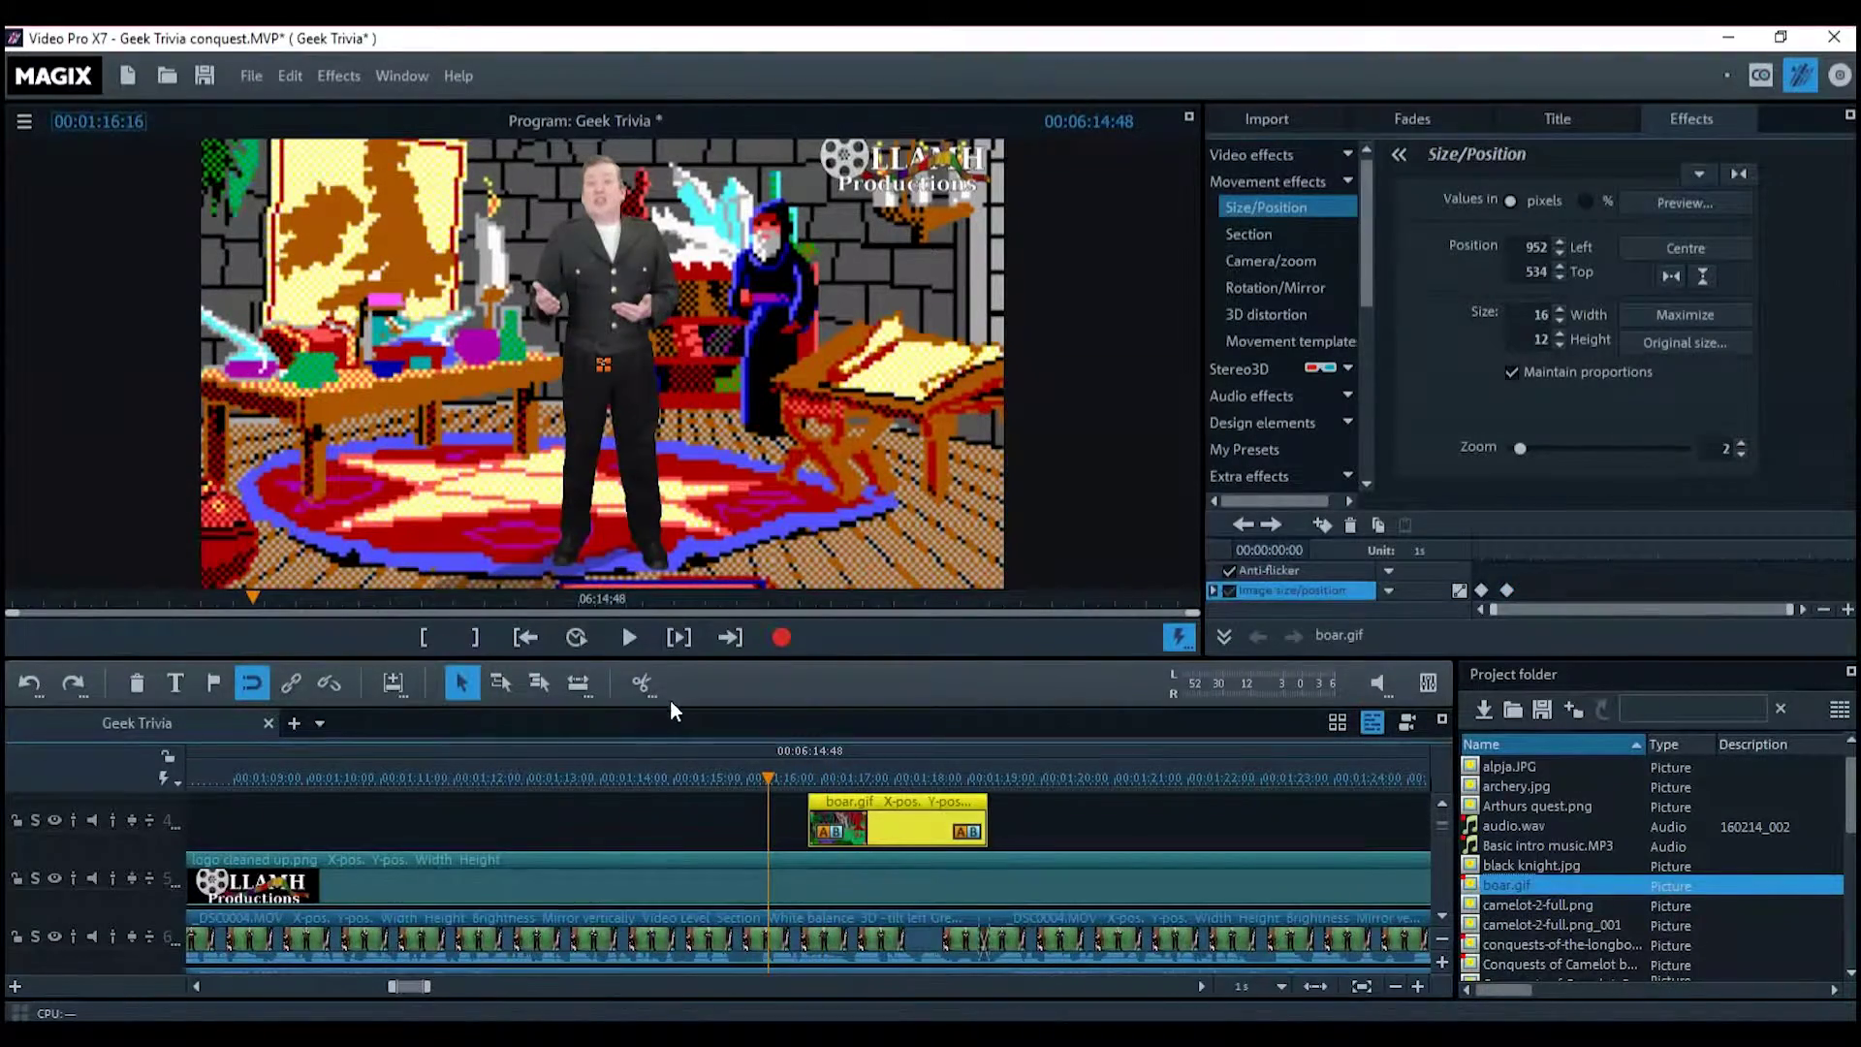
left_click(615, 638)
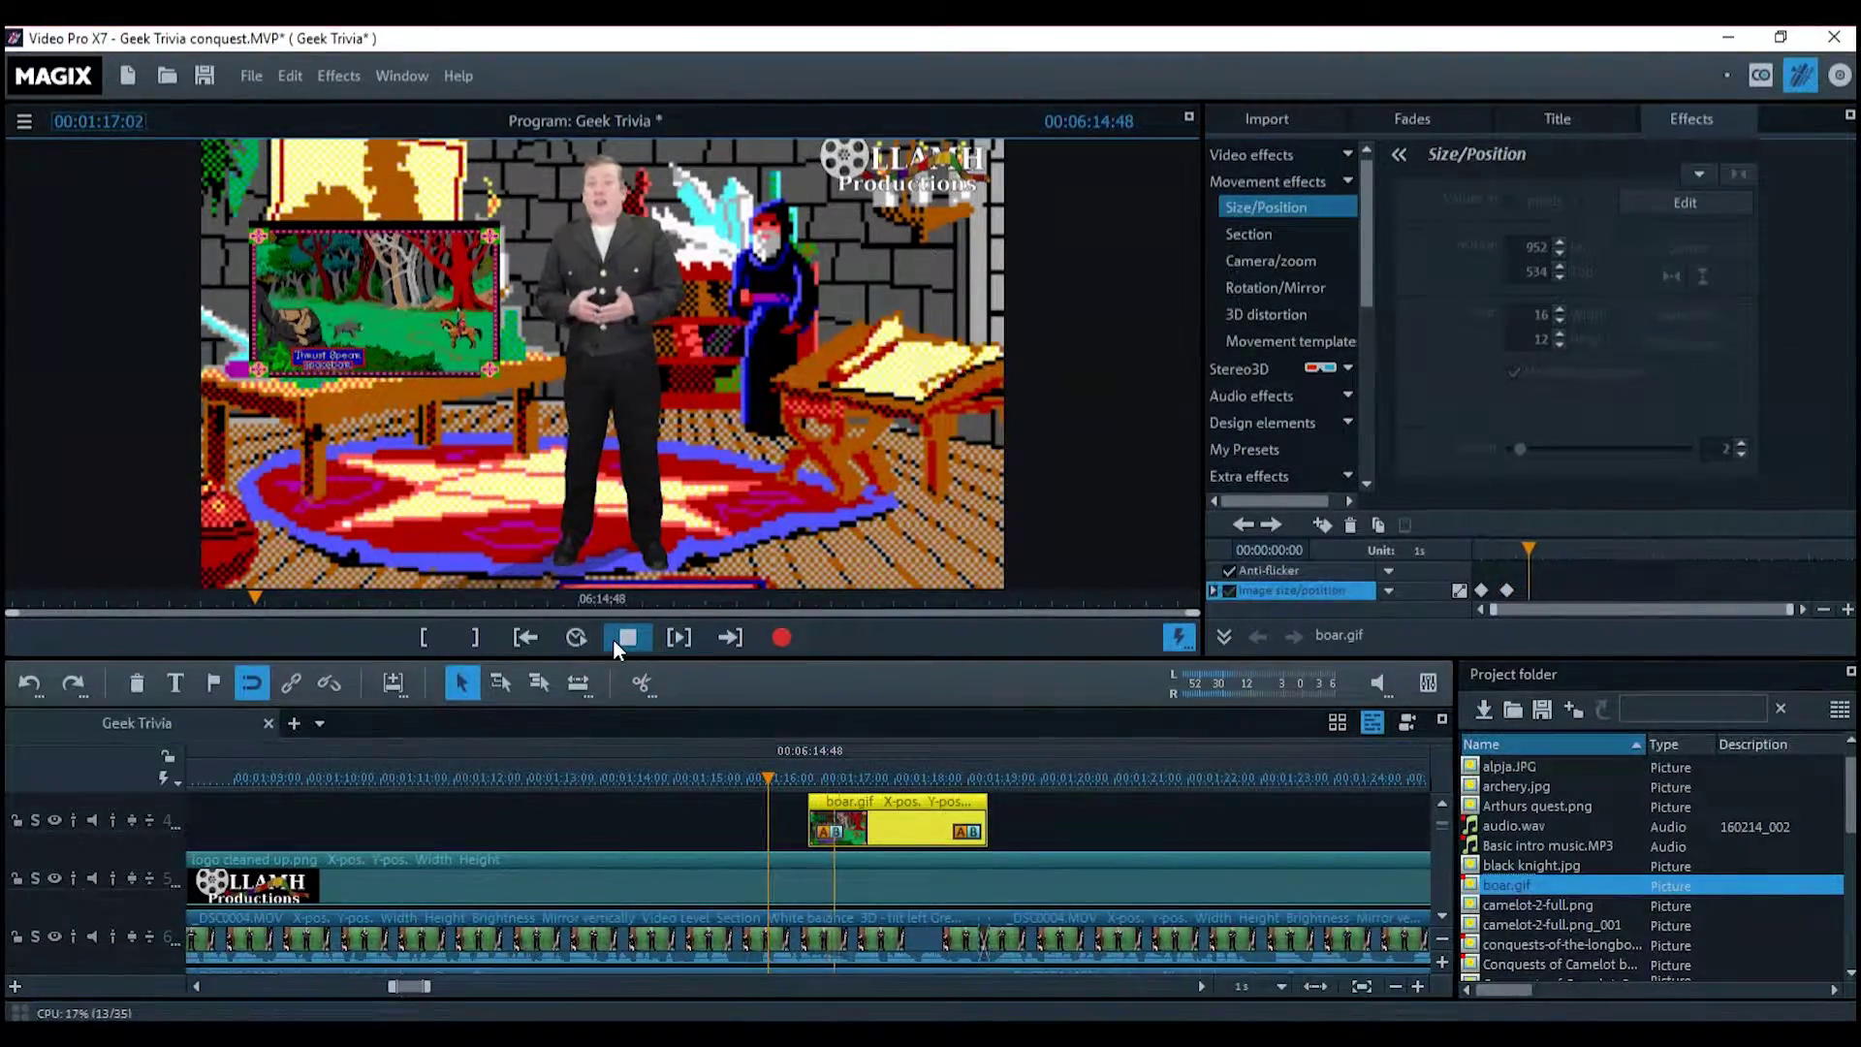
Stop the playback and preview the boar.gif animation again from just before the clip's start
left_click(614, 637)
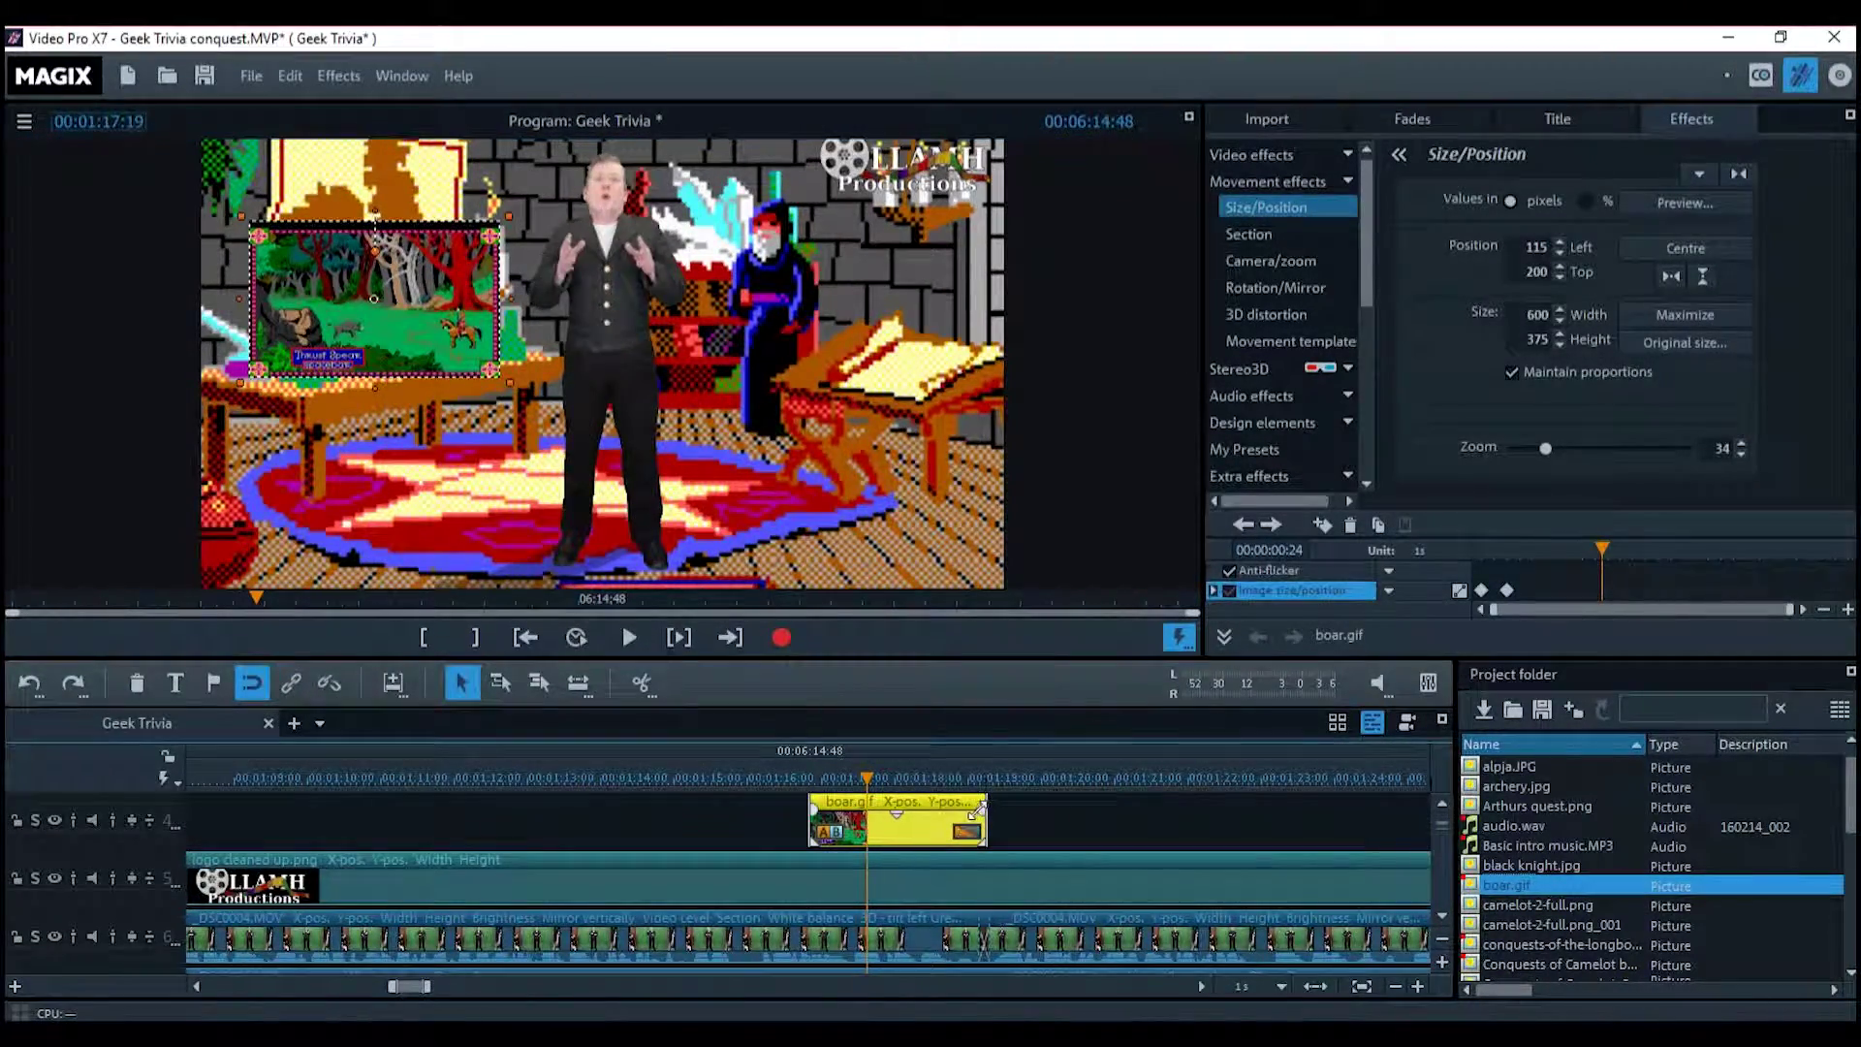
left_click(804, 771)
left_click(643, 636)
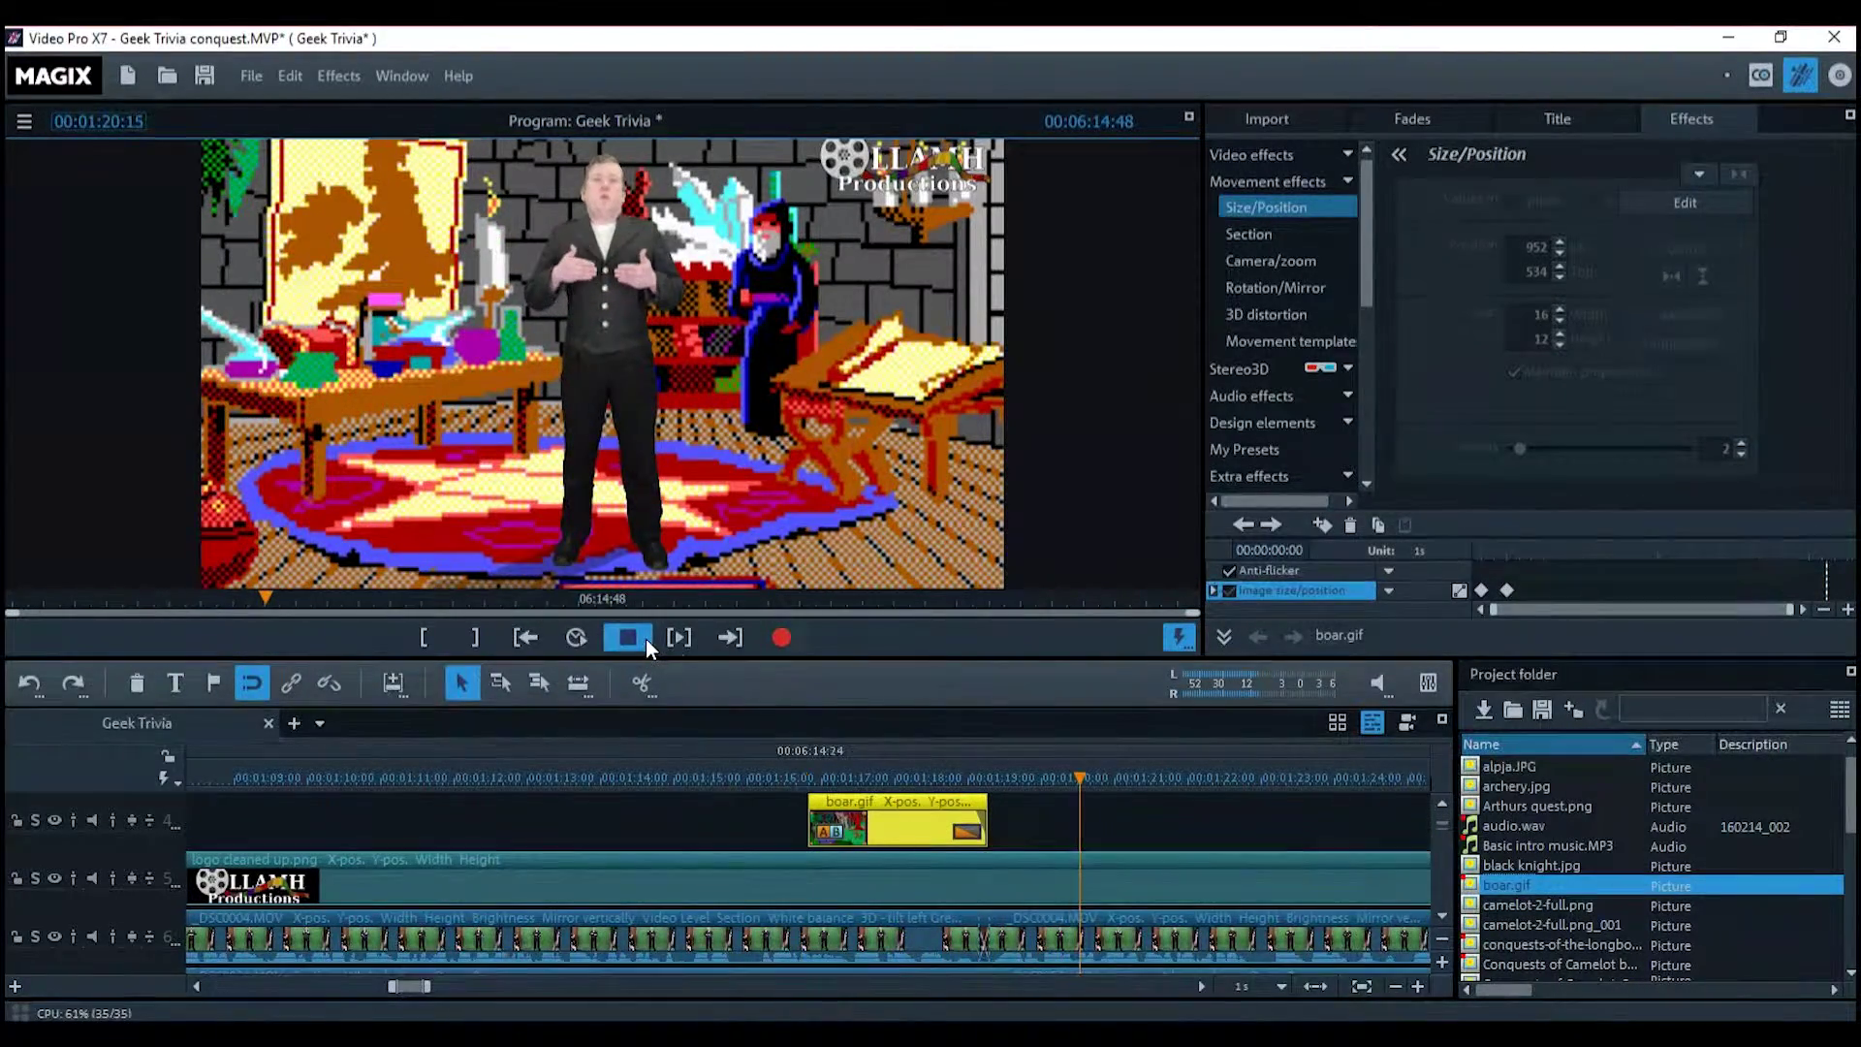
left_click(646, 638)
Move the playhead to the end of the boar.gif clip at 00:01:19:18 and select the clip
left_click(977, 781)
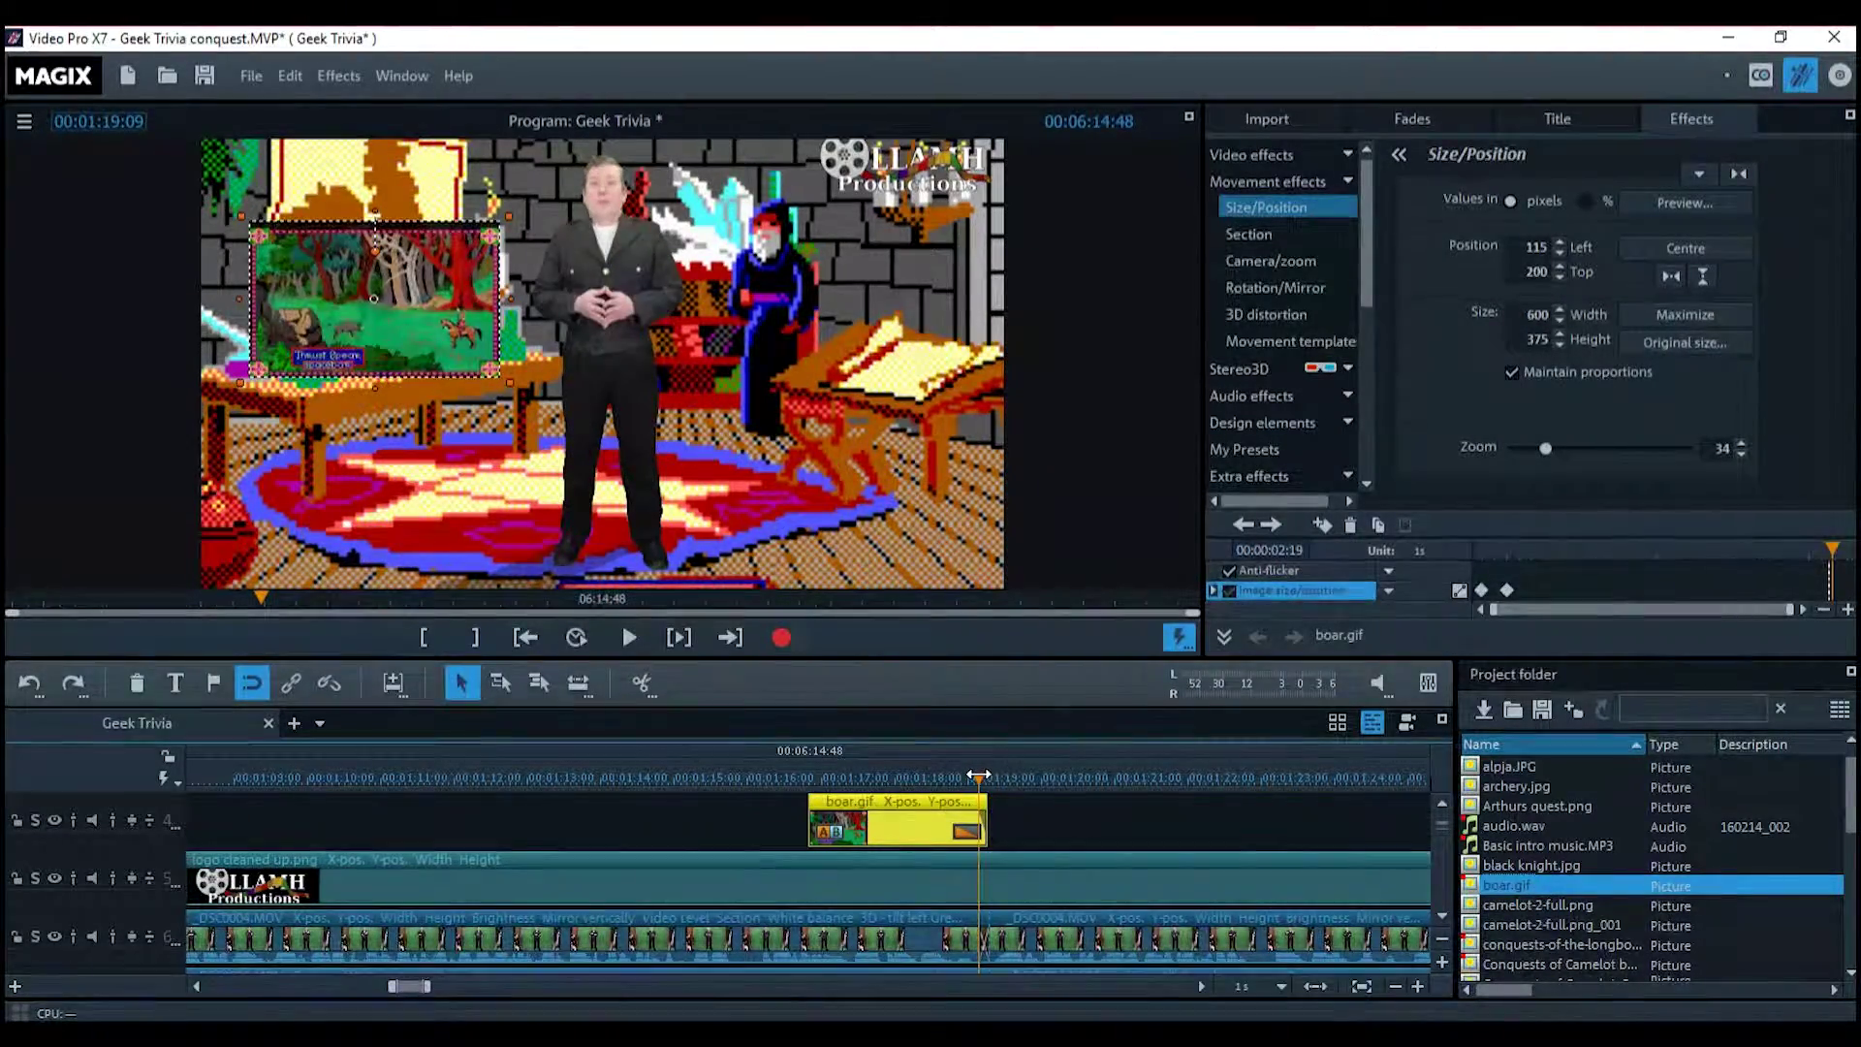
left_click_drag(979, 775, 955, 777)
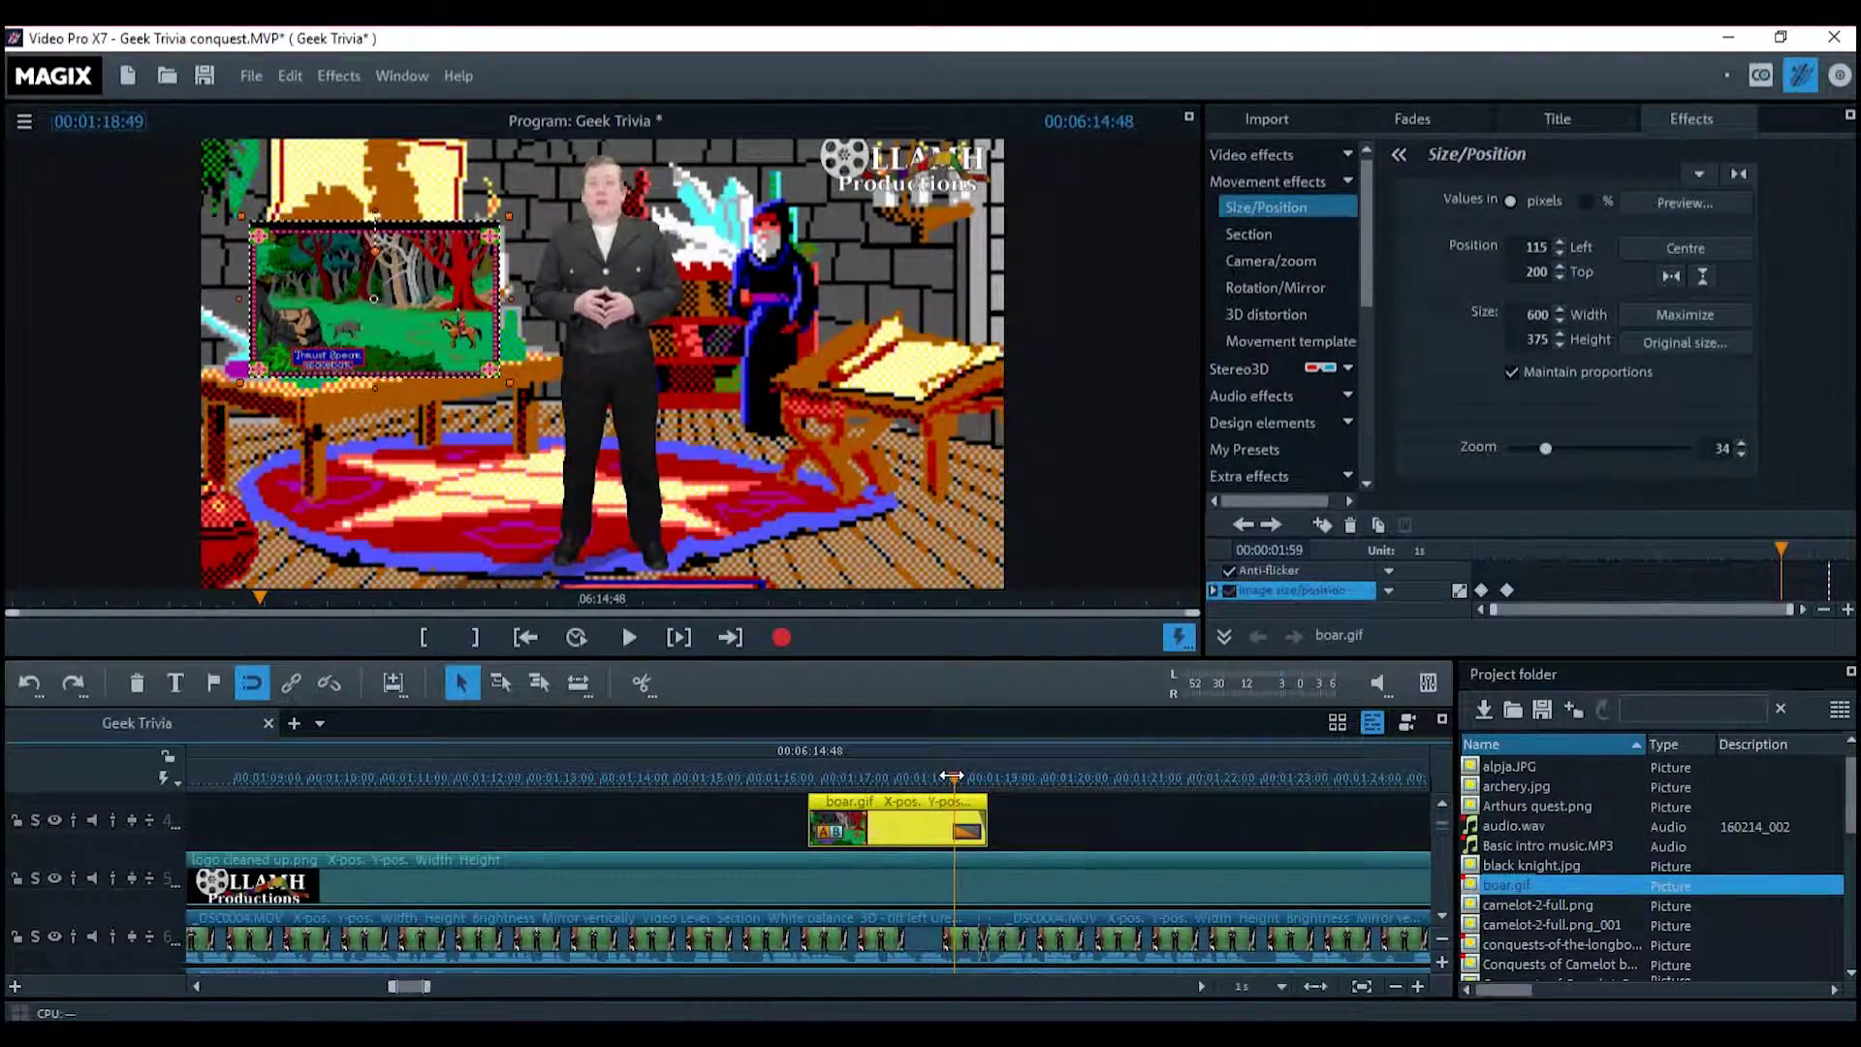
left_click_drag(984, 798, 968, 776)
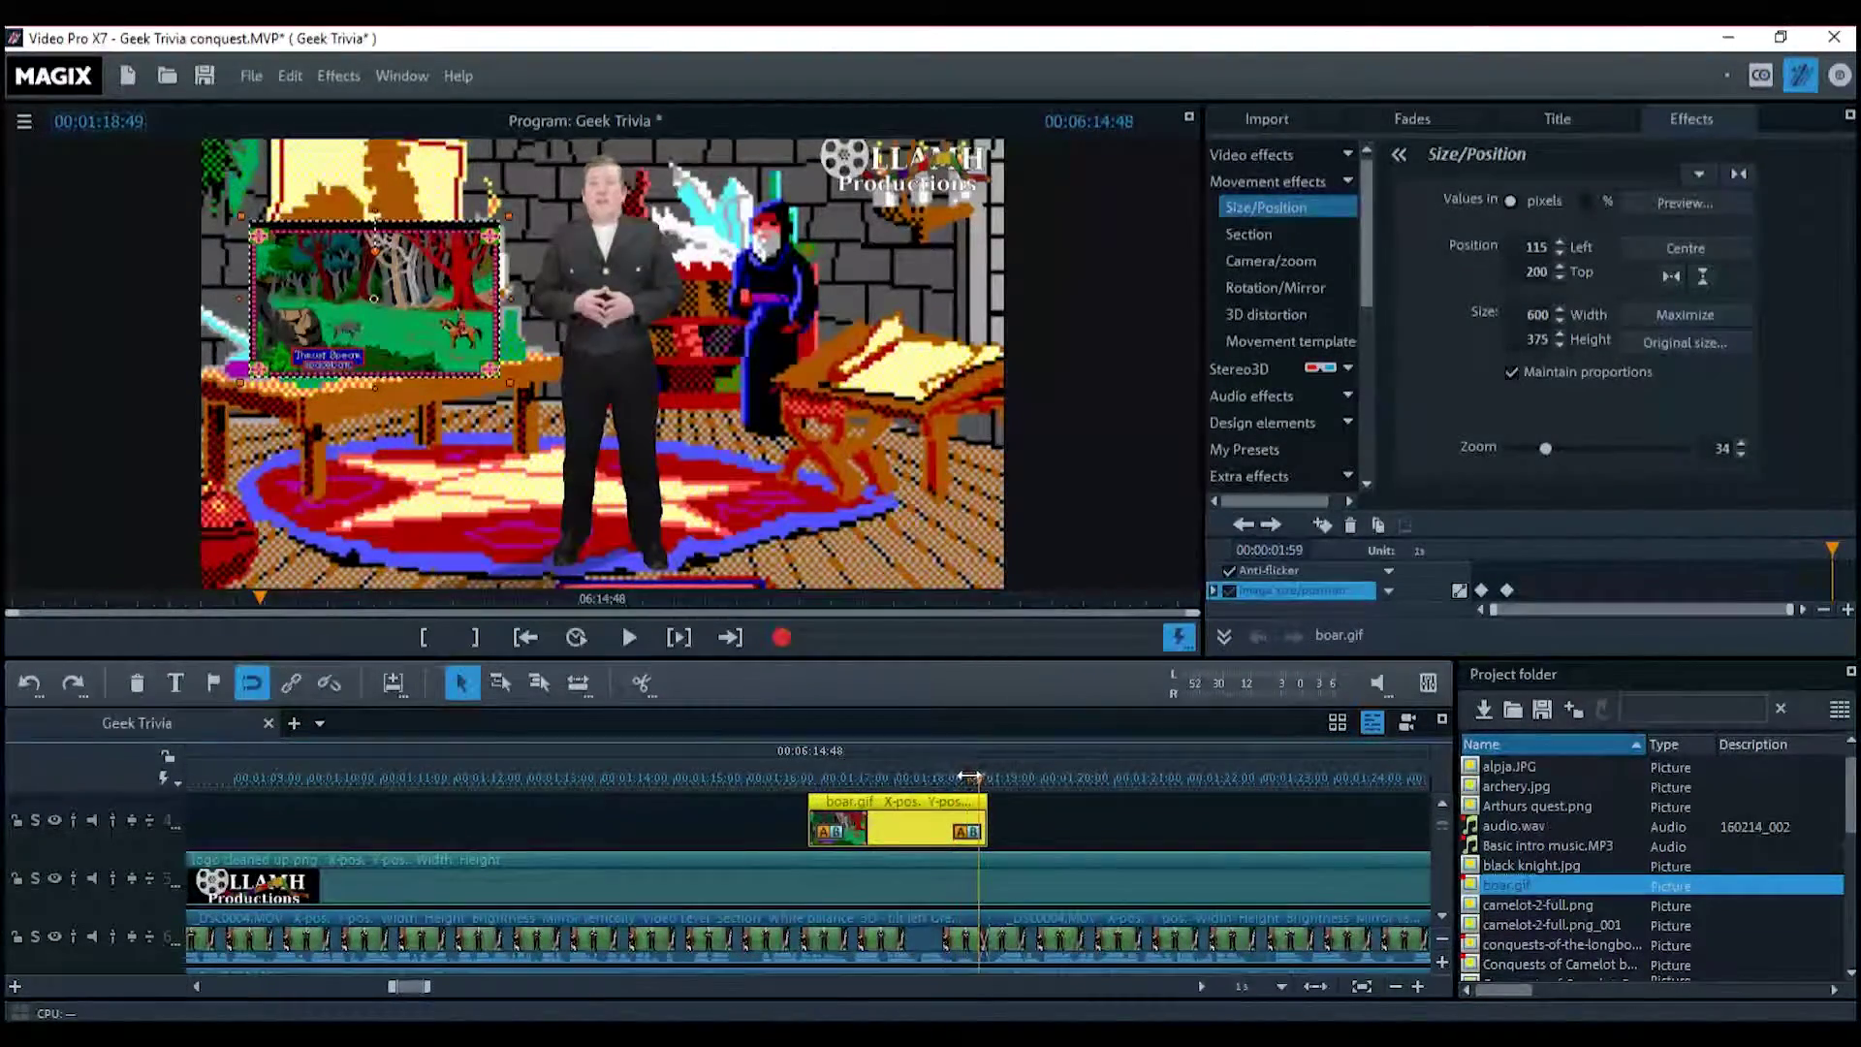
left_click(989, 776)
left_click(1000, 799)
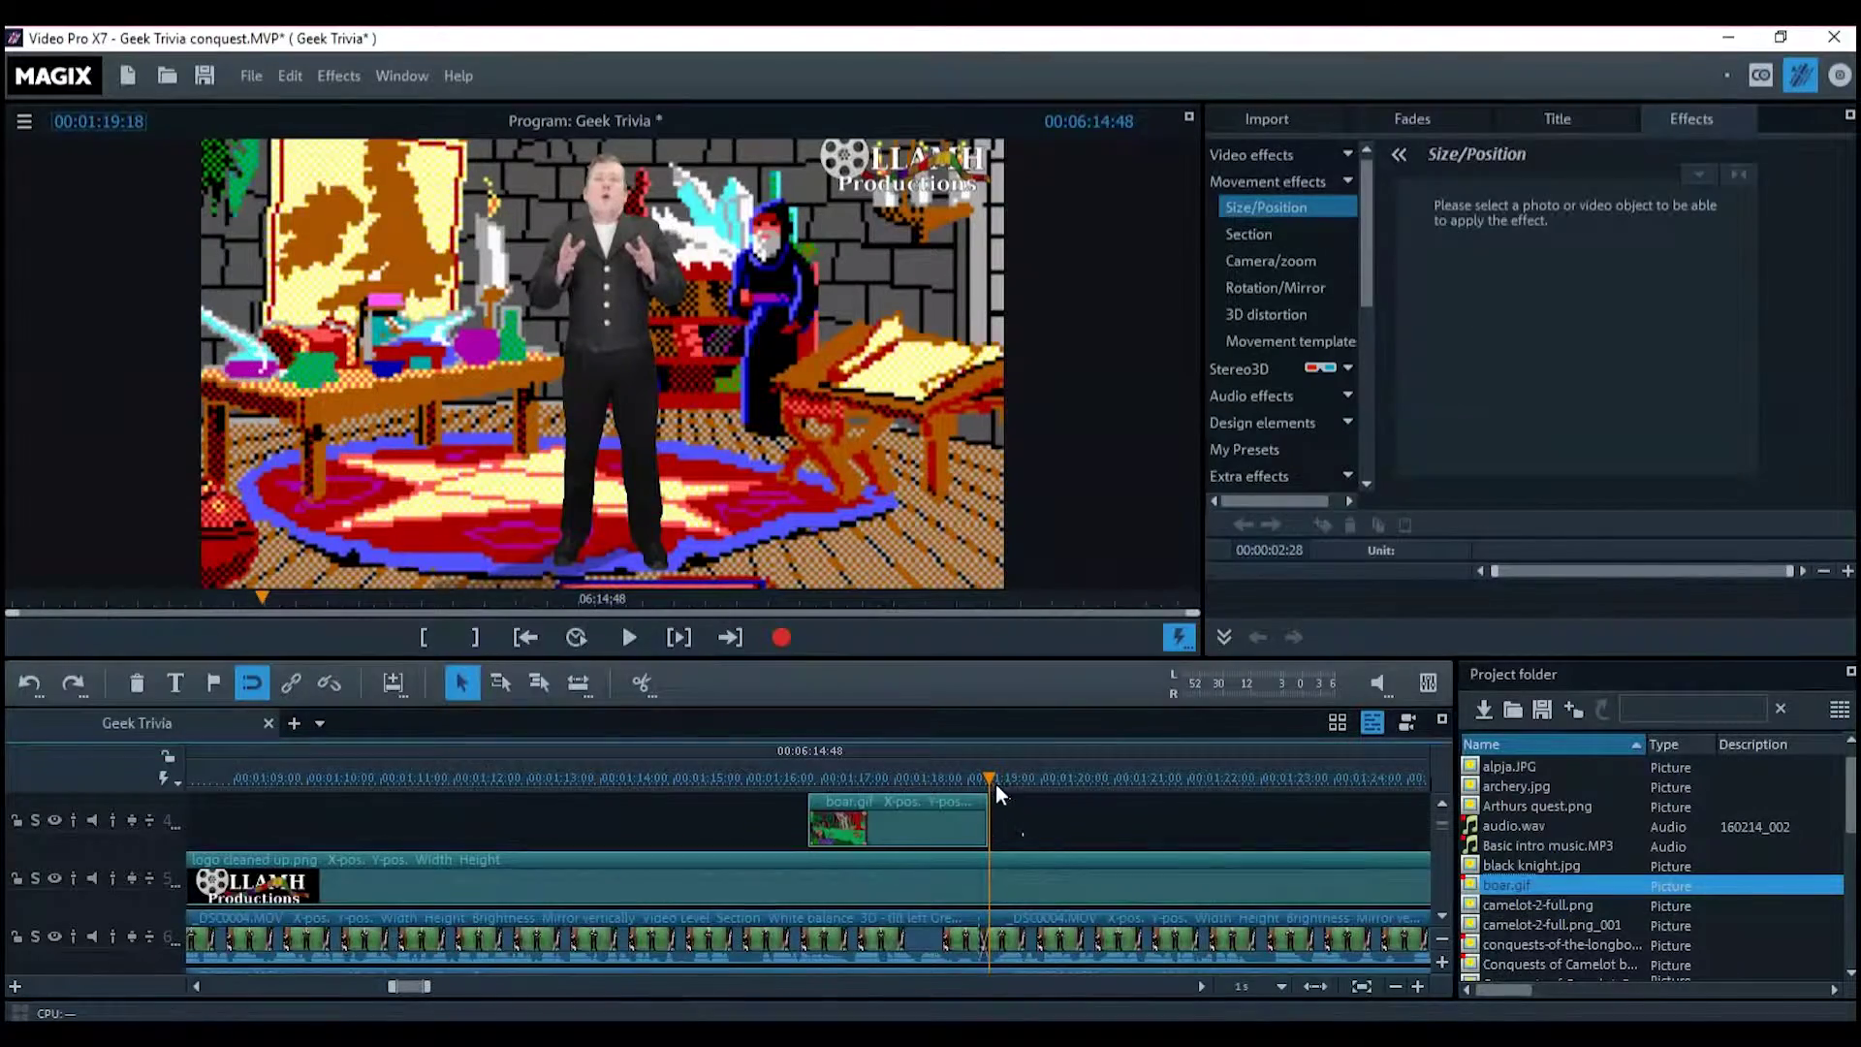
left_click(981, 819)
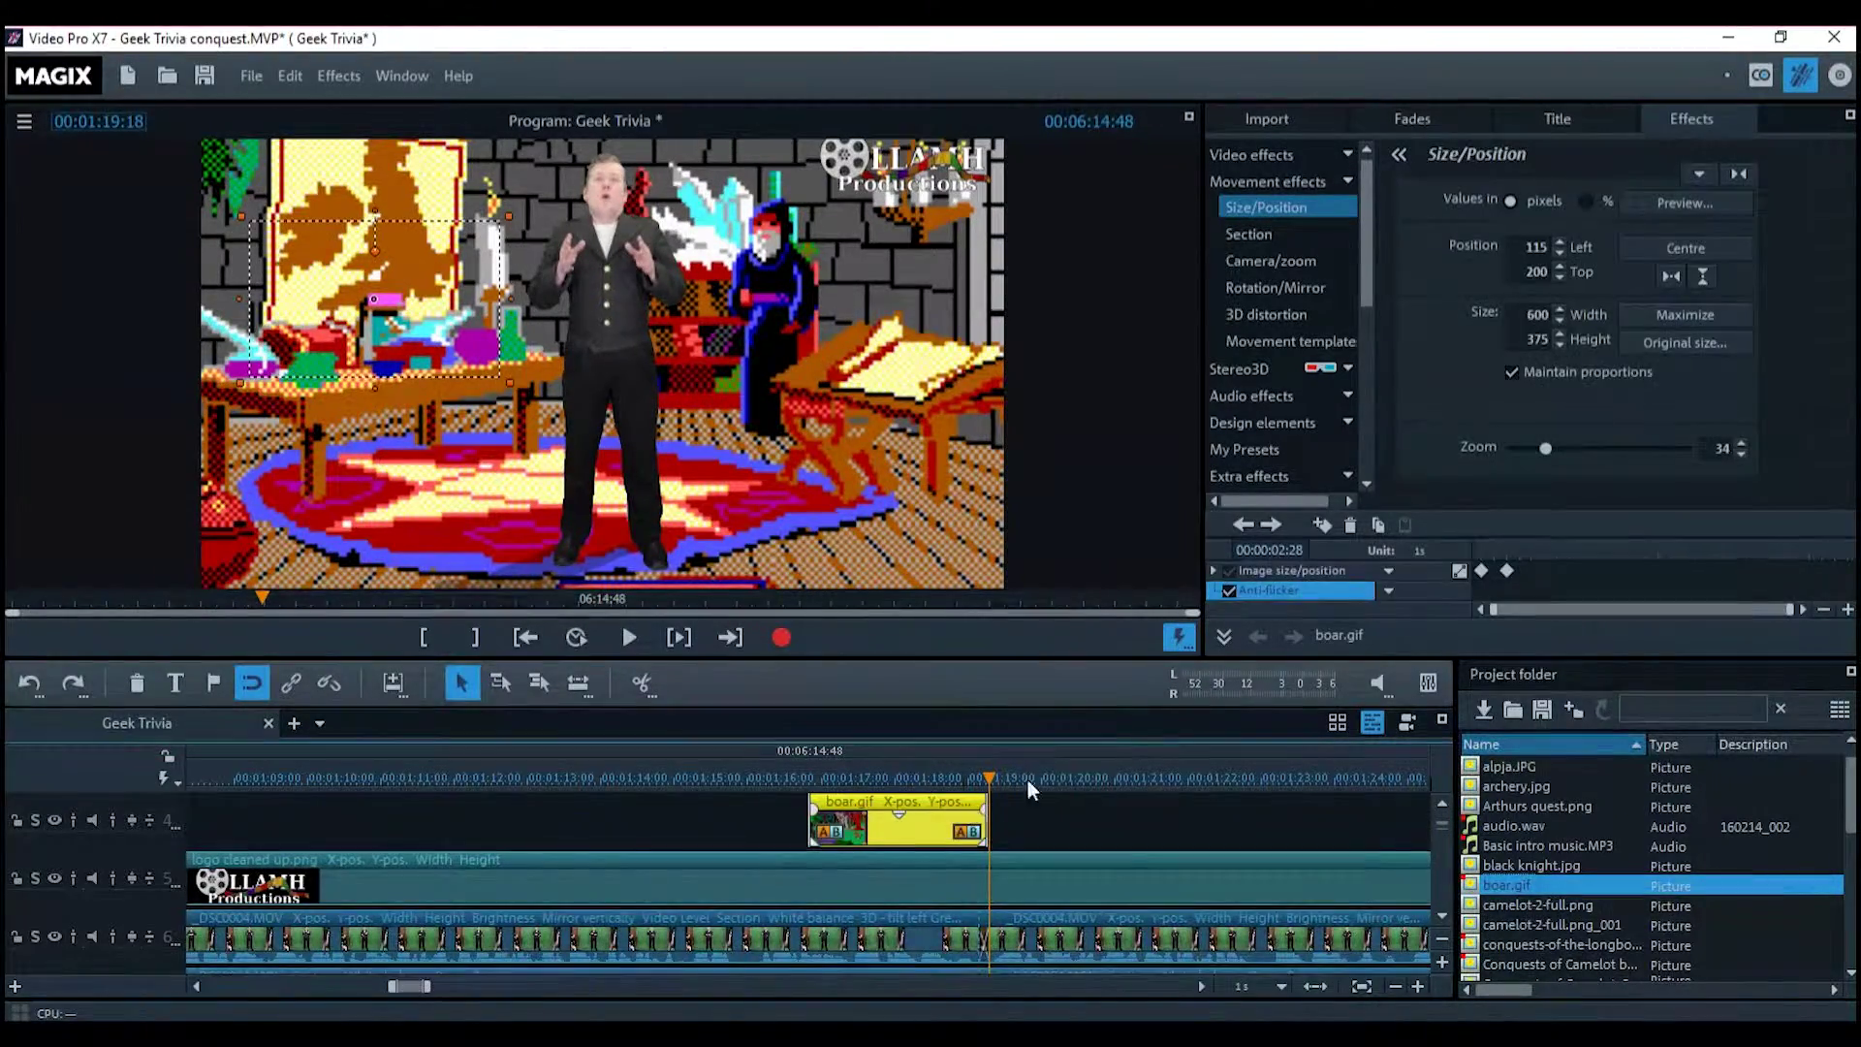
Add a Size/Position keyframe to the boar.gif clip at 00:00:02:18
double_click(1297, 550)
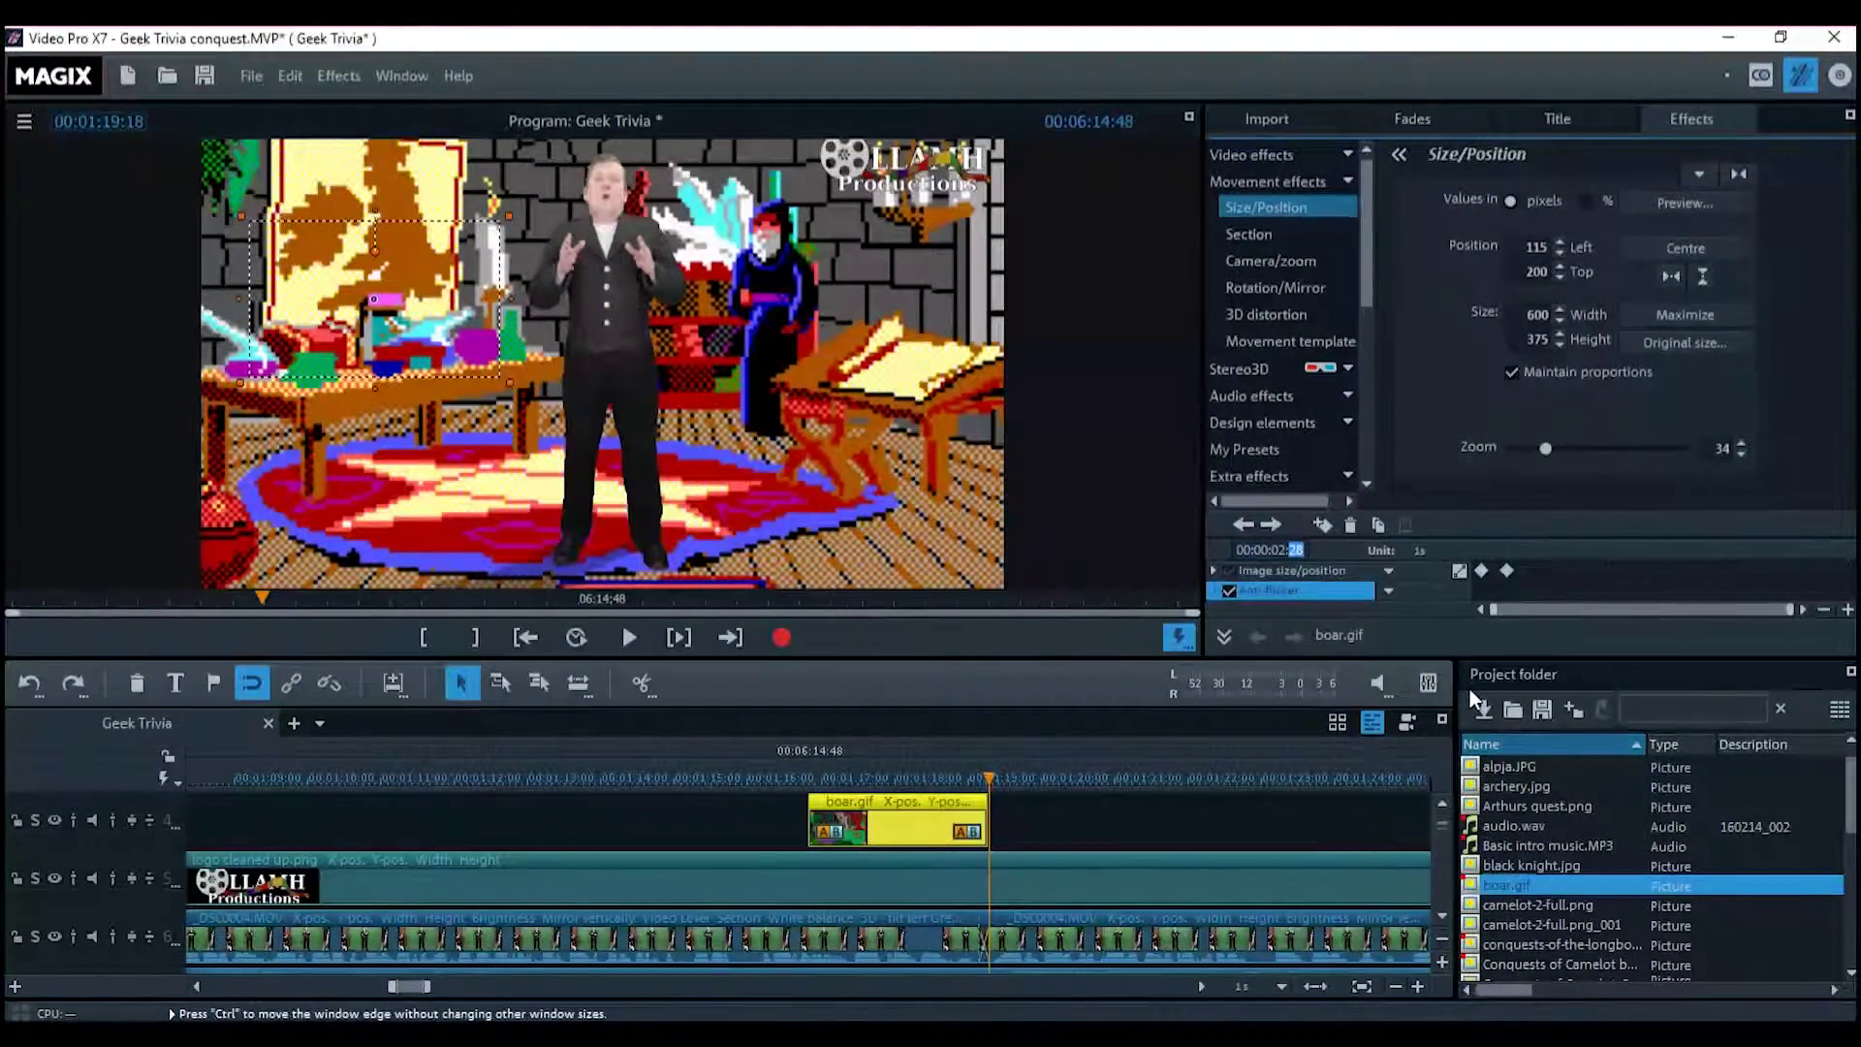
type("18")
key("Return")
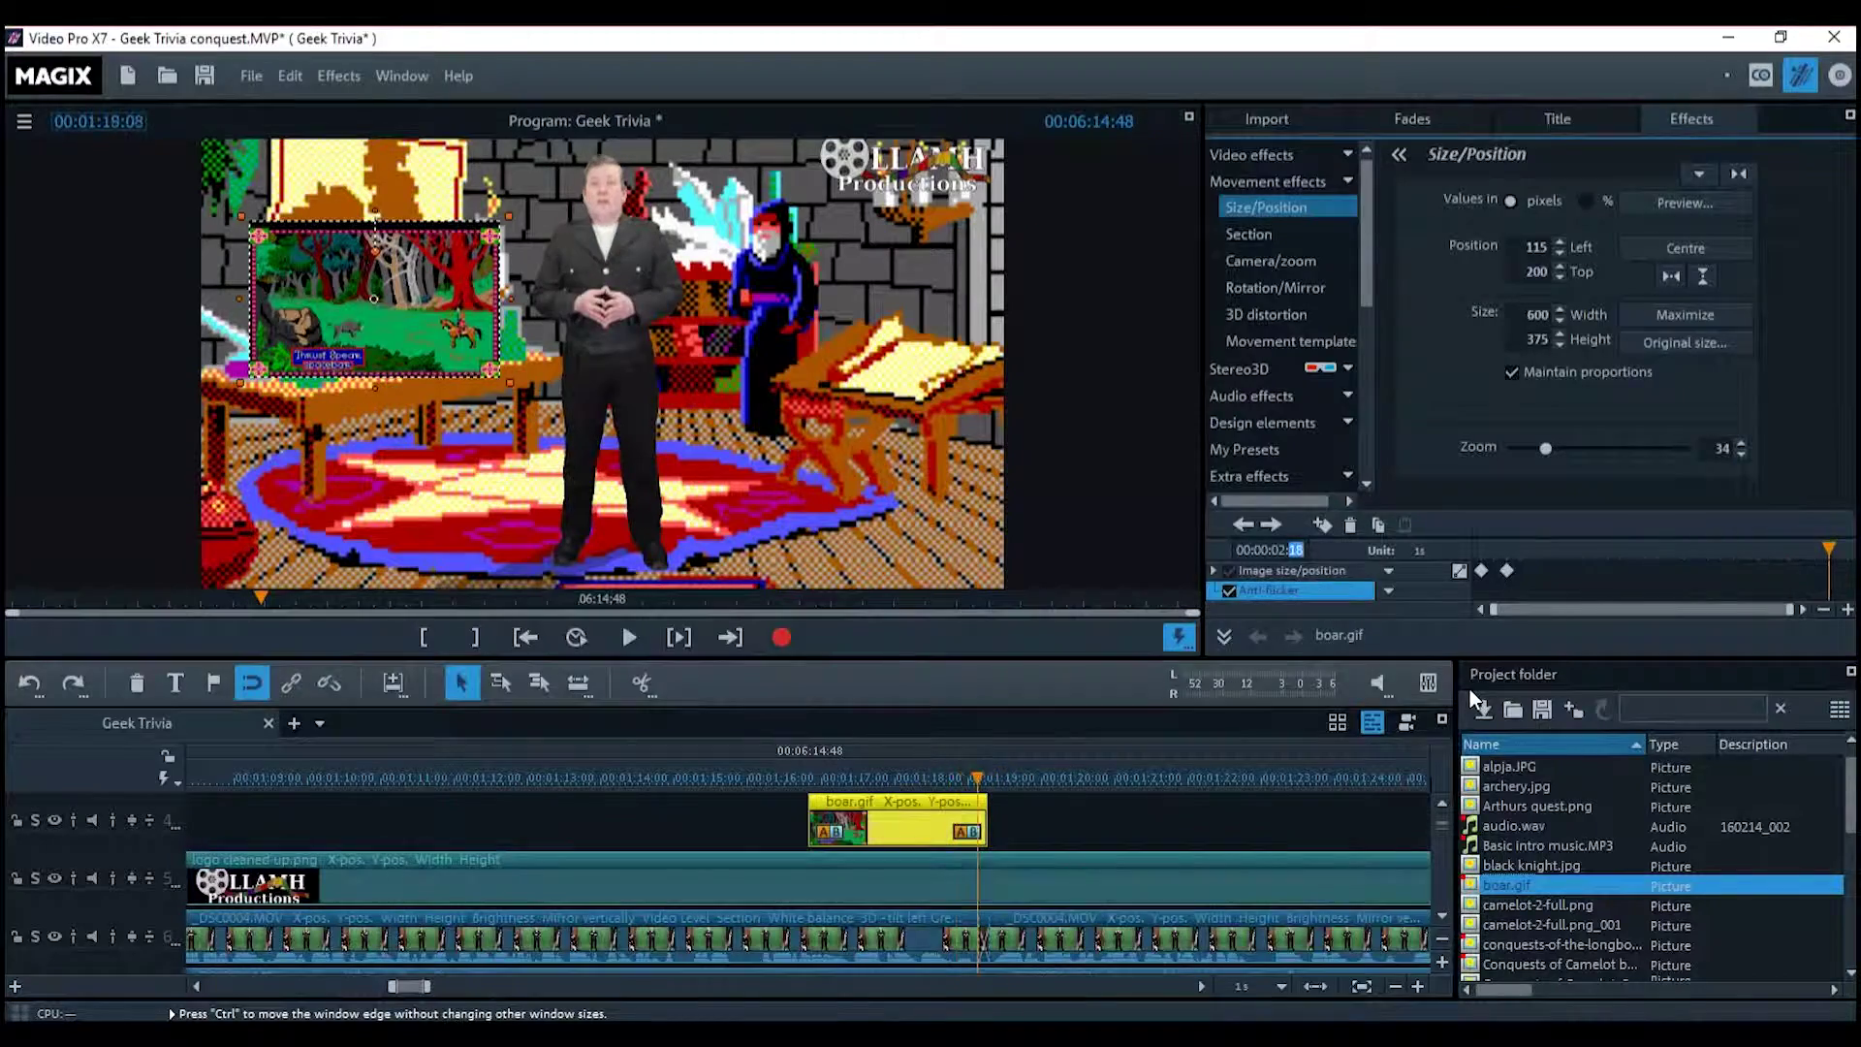
left_click(1323, 525)
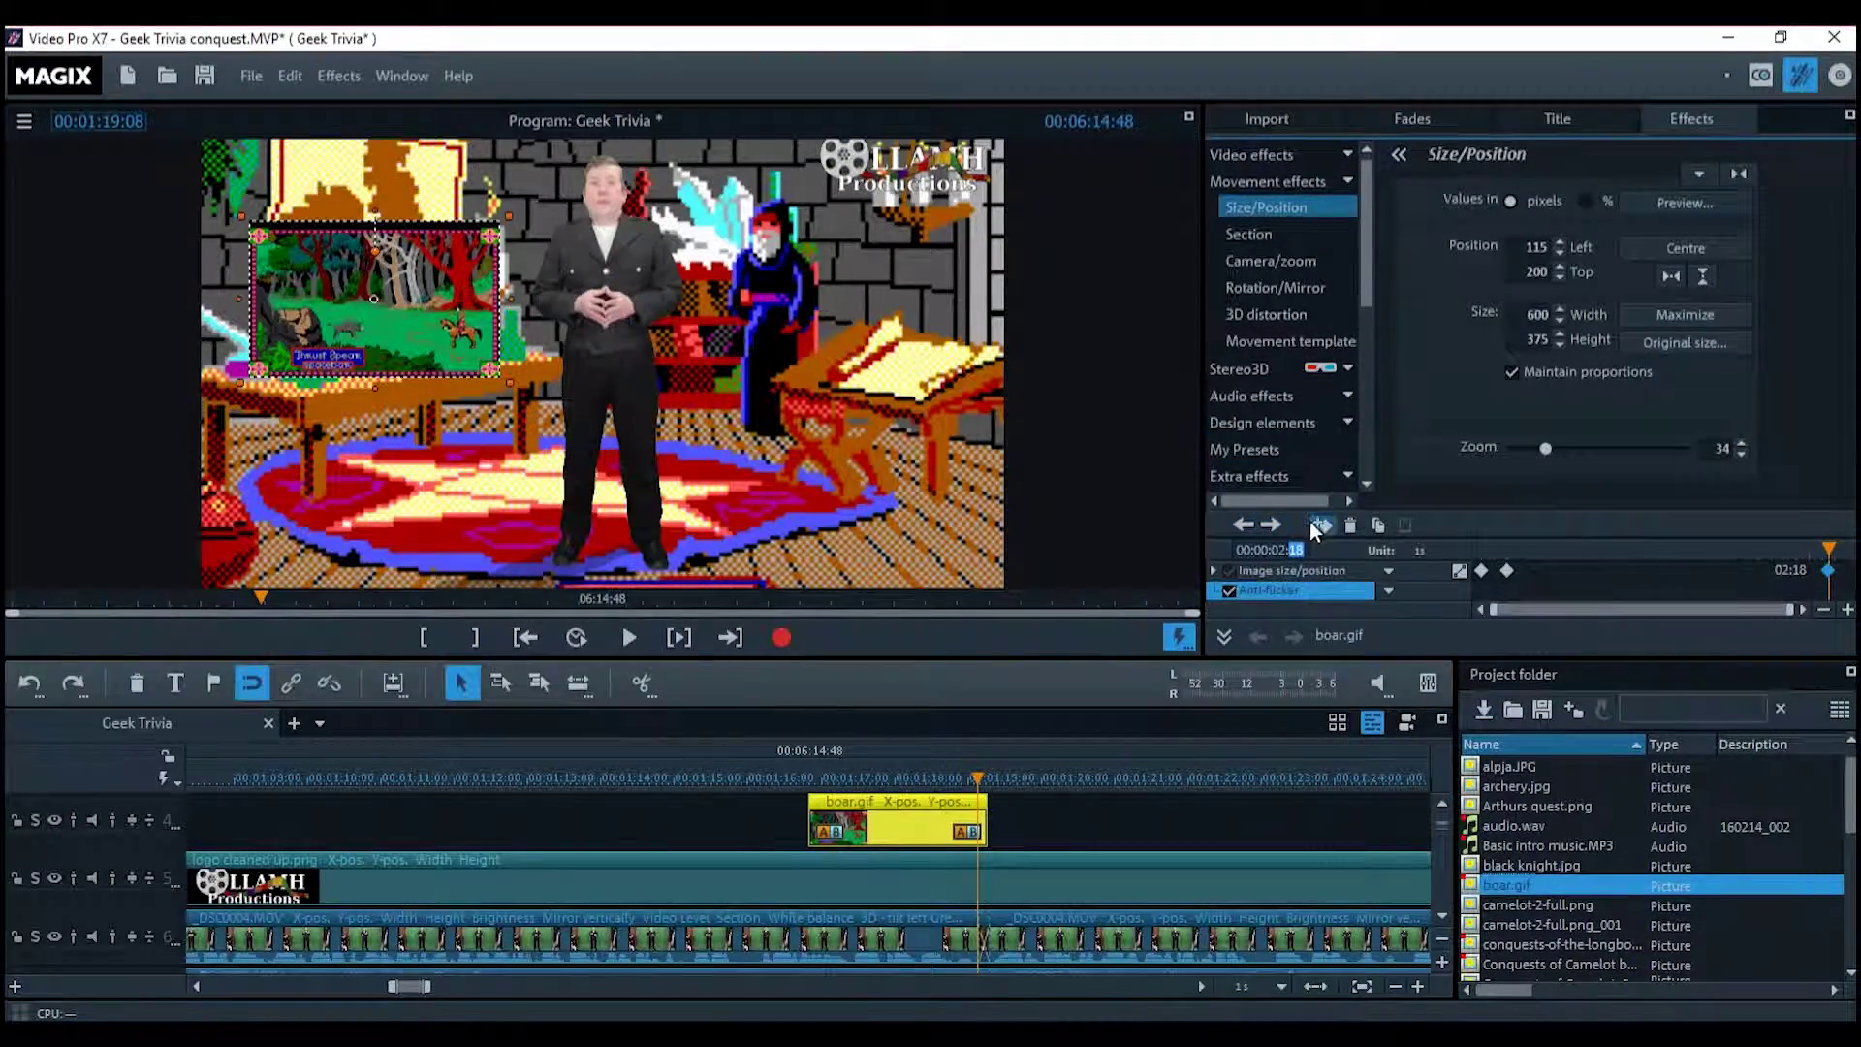
At the end of the boar.gif clip, set the image's left position to -600 pixels
left_click(1276, 527)
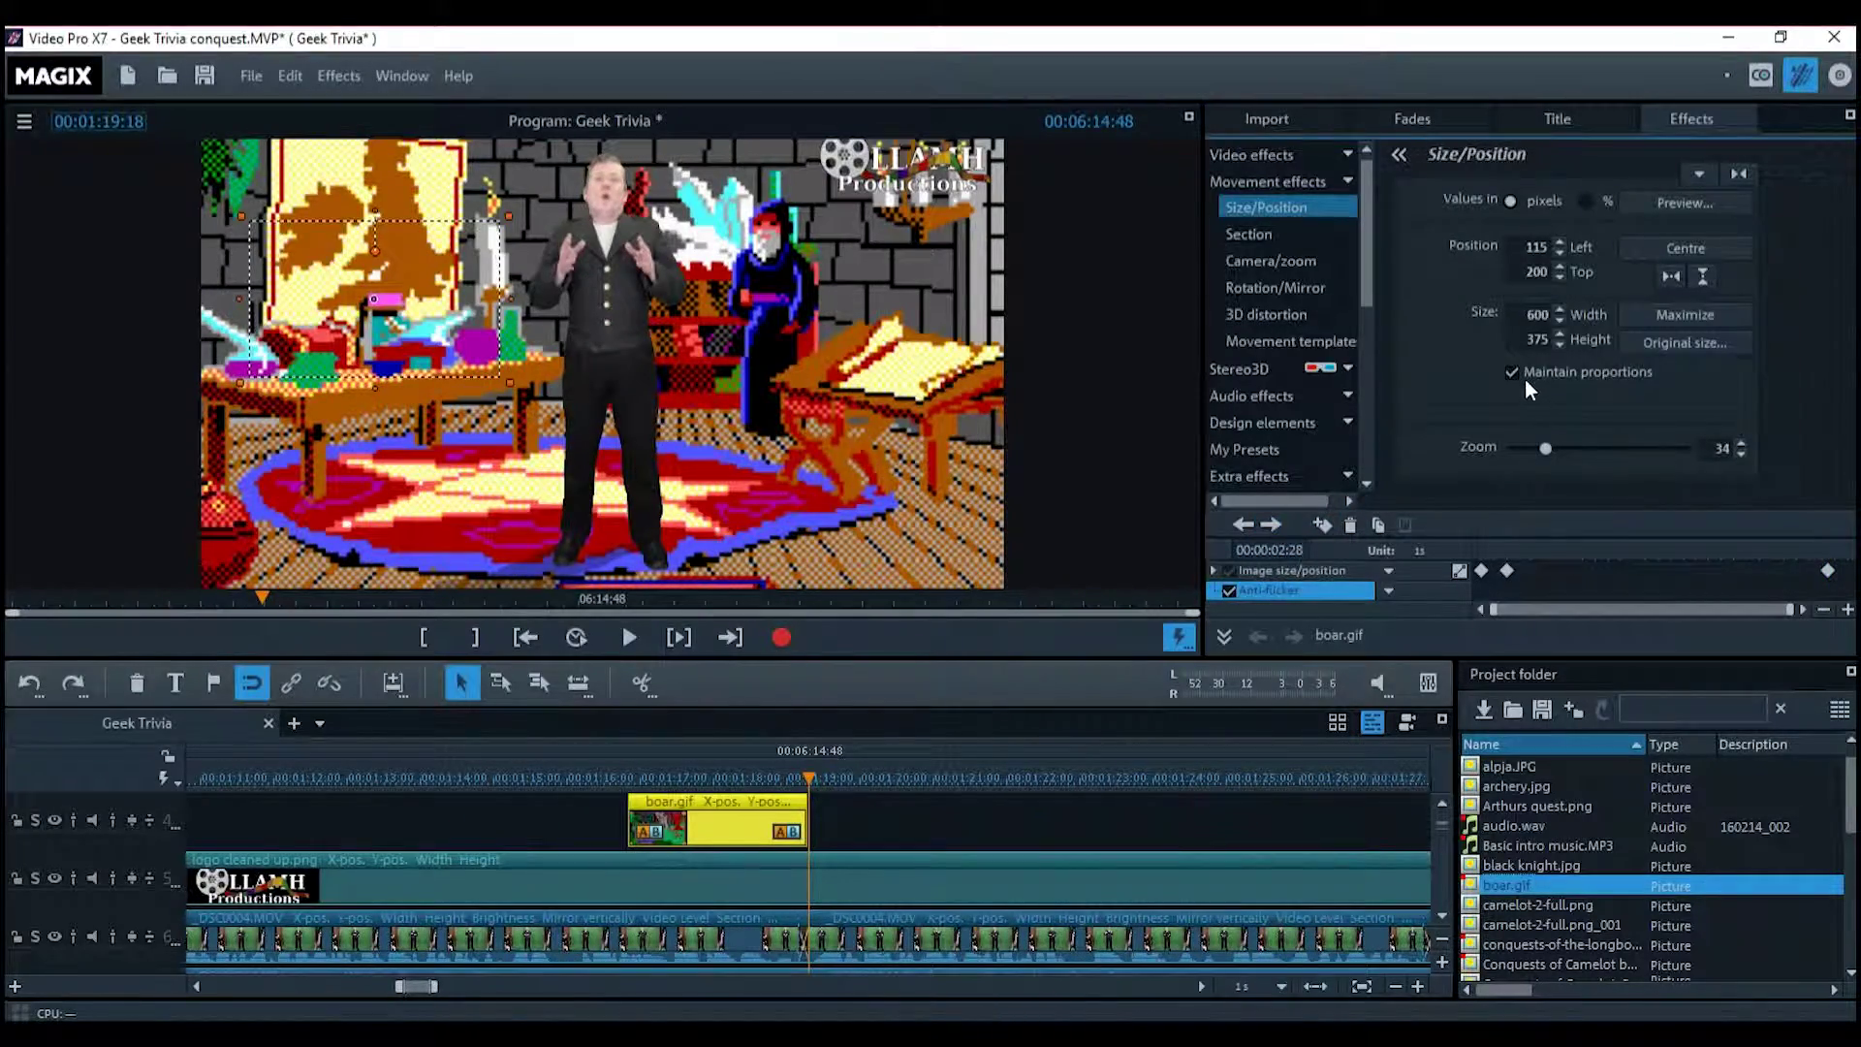
double_click(1529, 247)
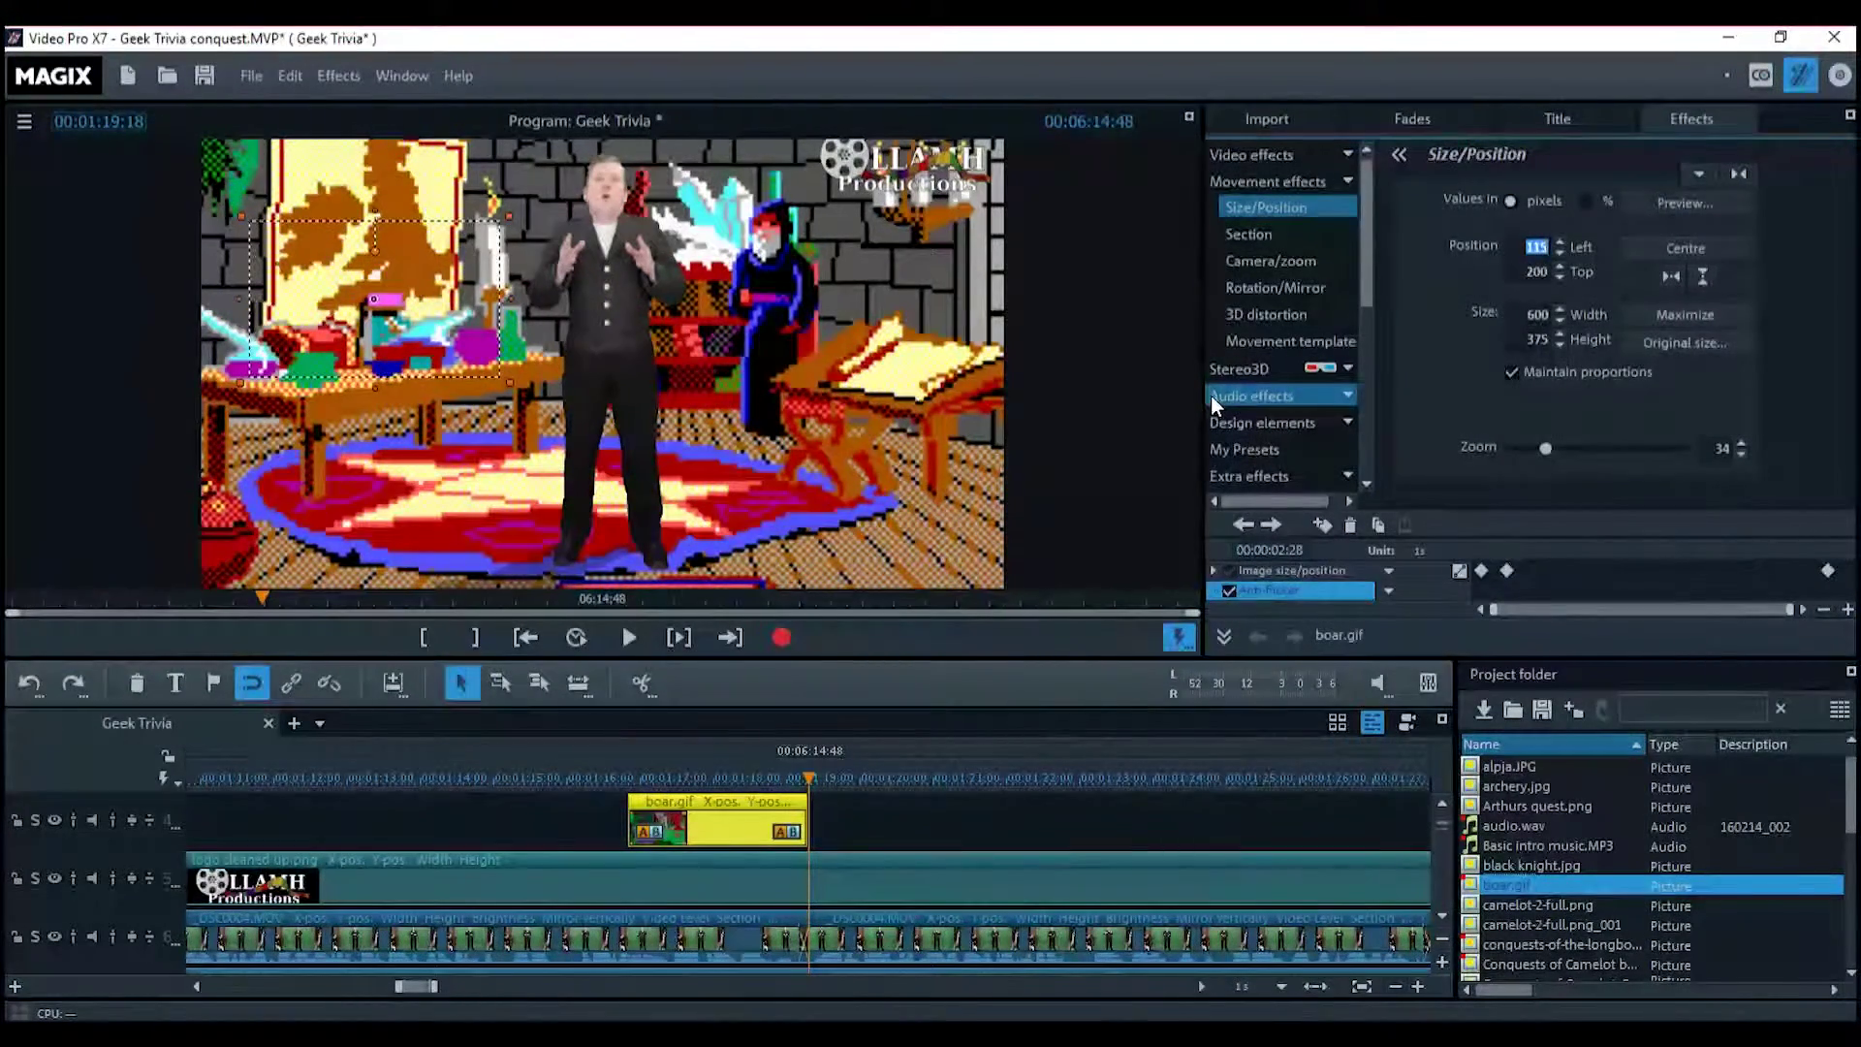
type("-6")
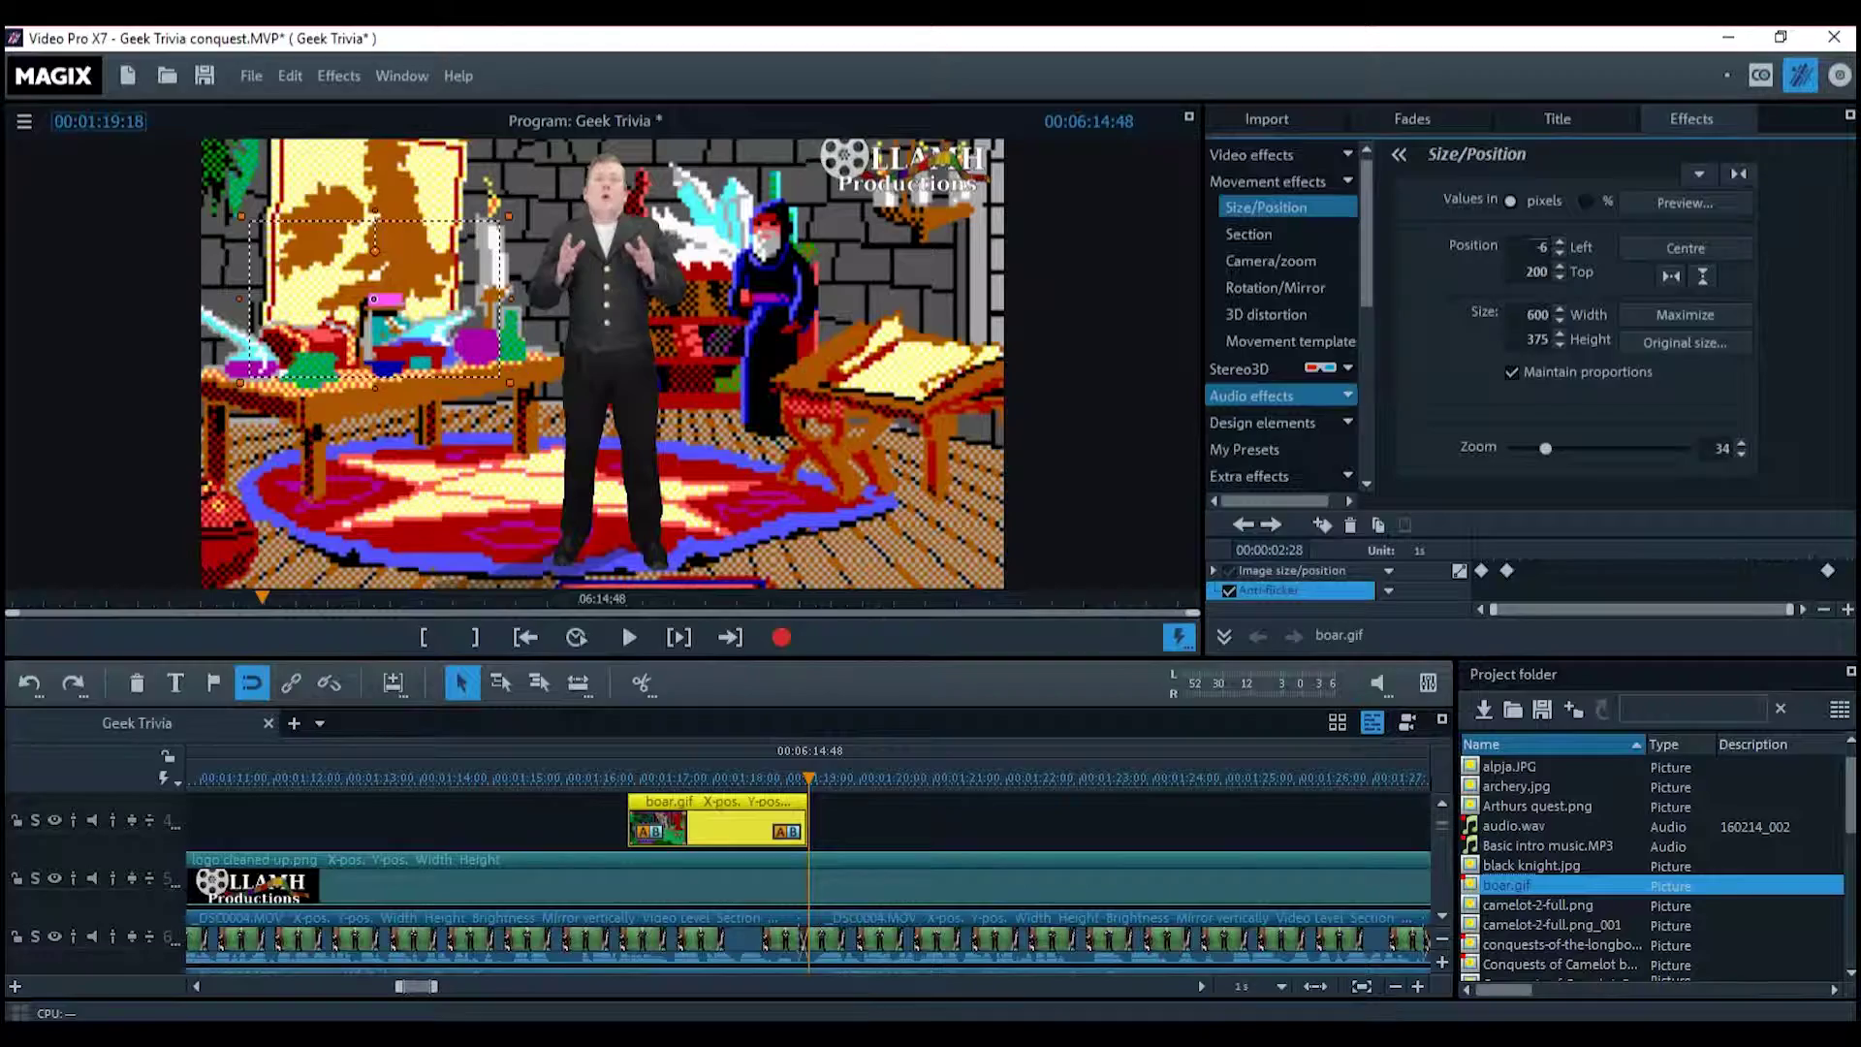
type("00")
key("Return")
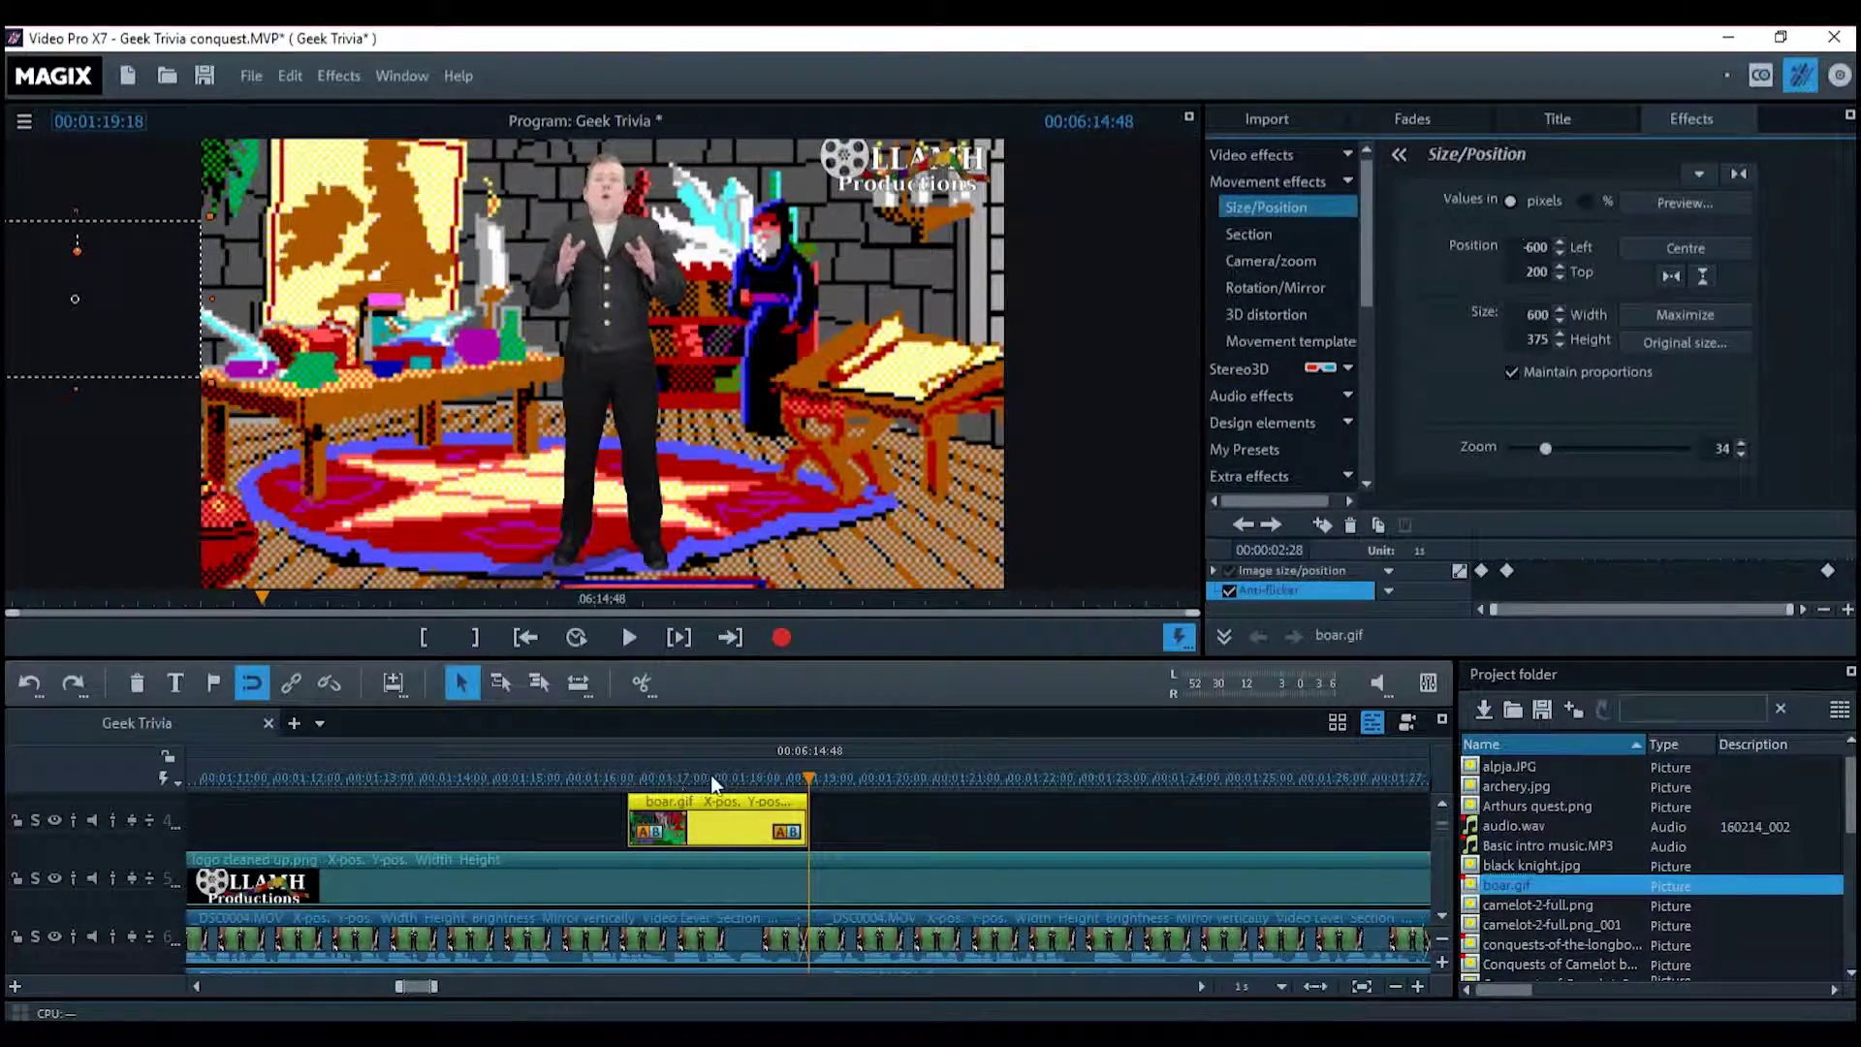
Set the timeline zoom to 5 frames, scrub the end of the boar.gif clip and preview the picture's exit
left_click(1239, 986)
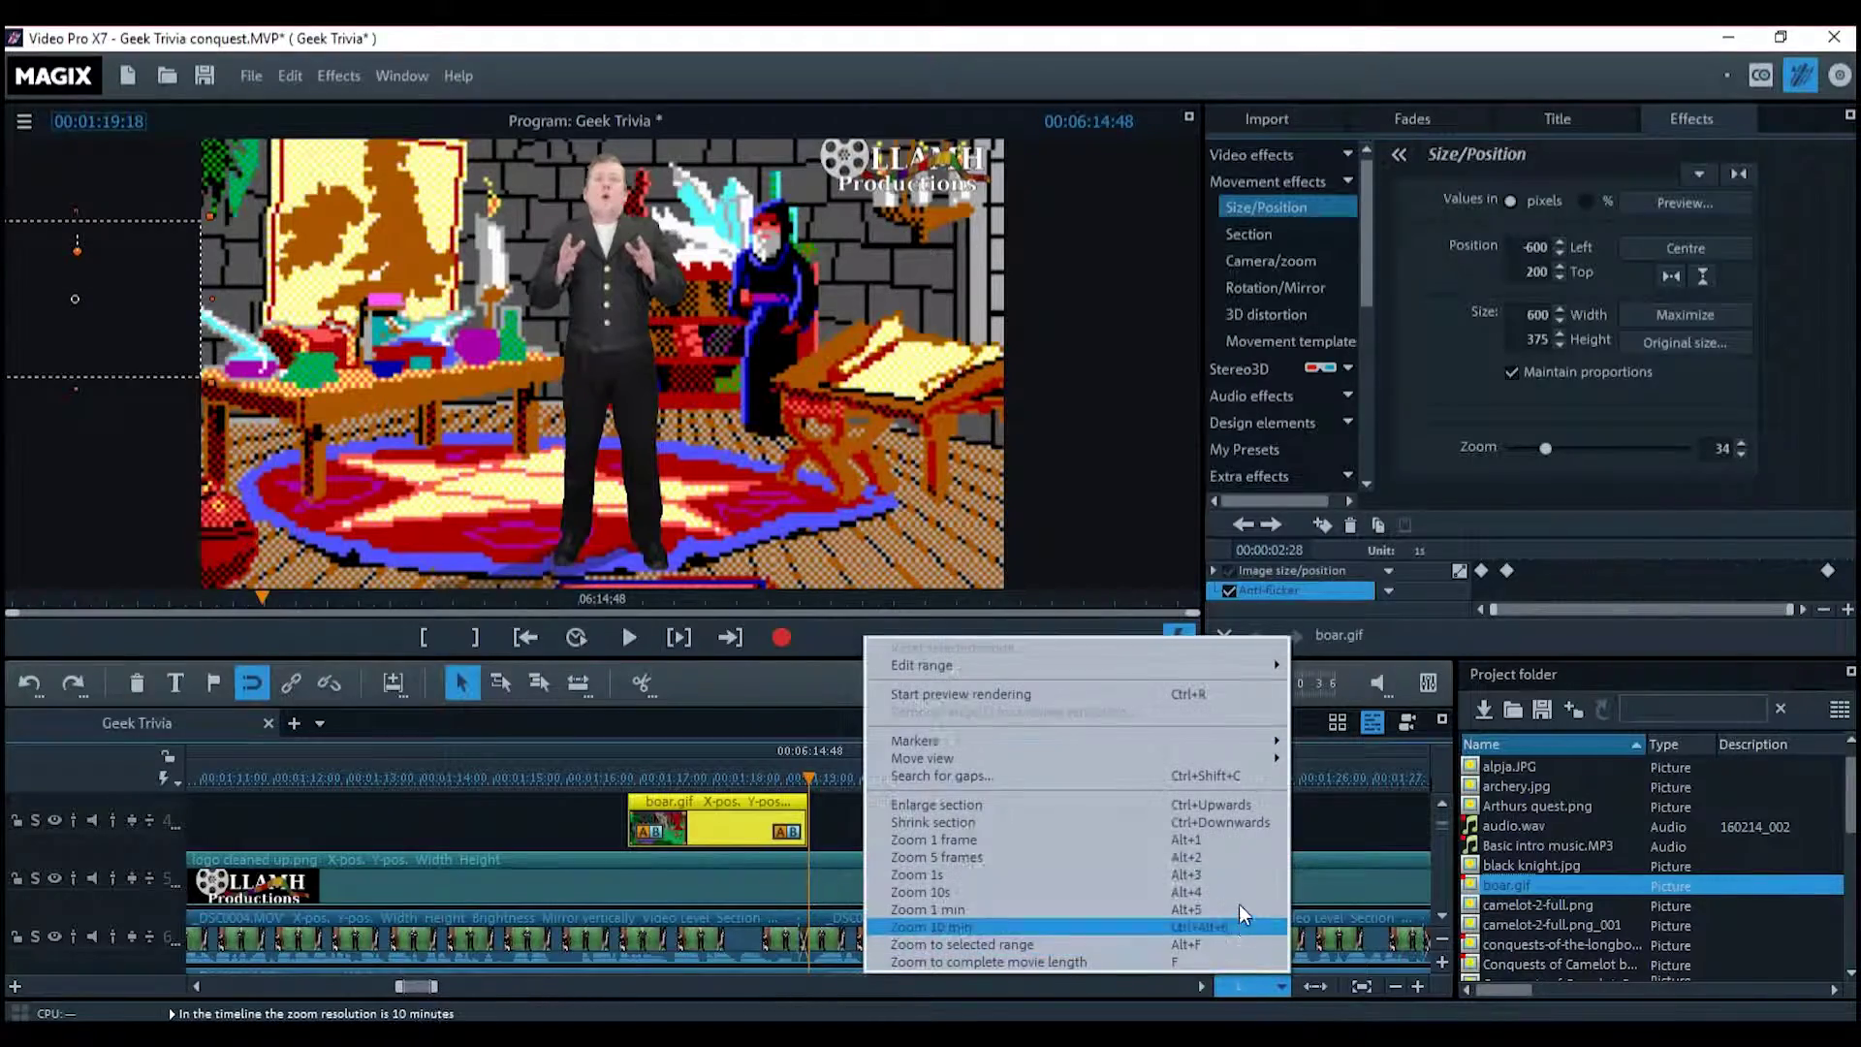
left_click(1248, 855)
left_click(1276, 986)
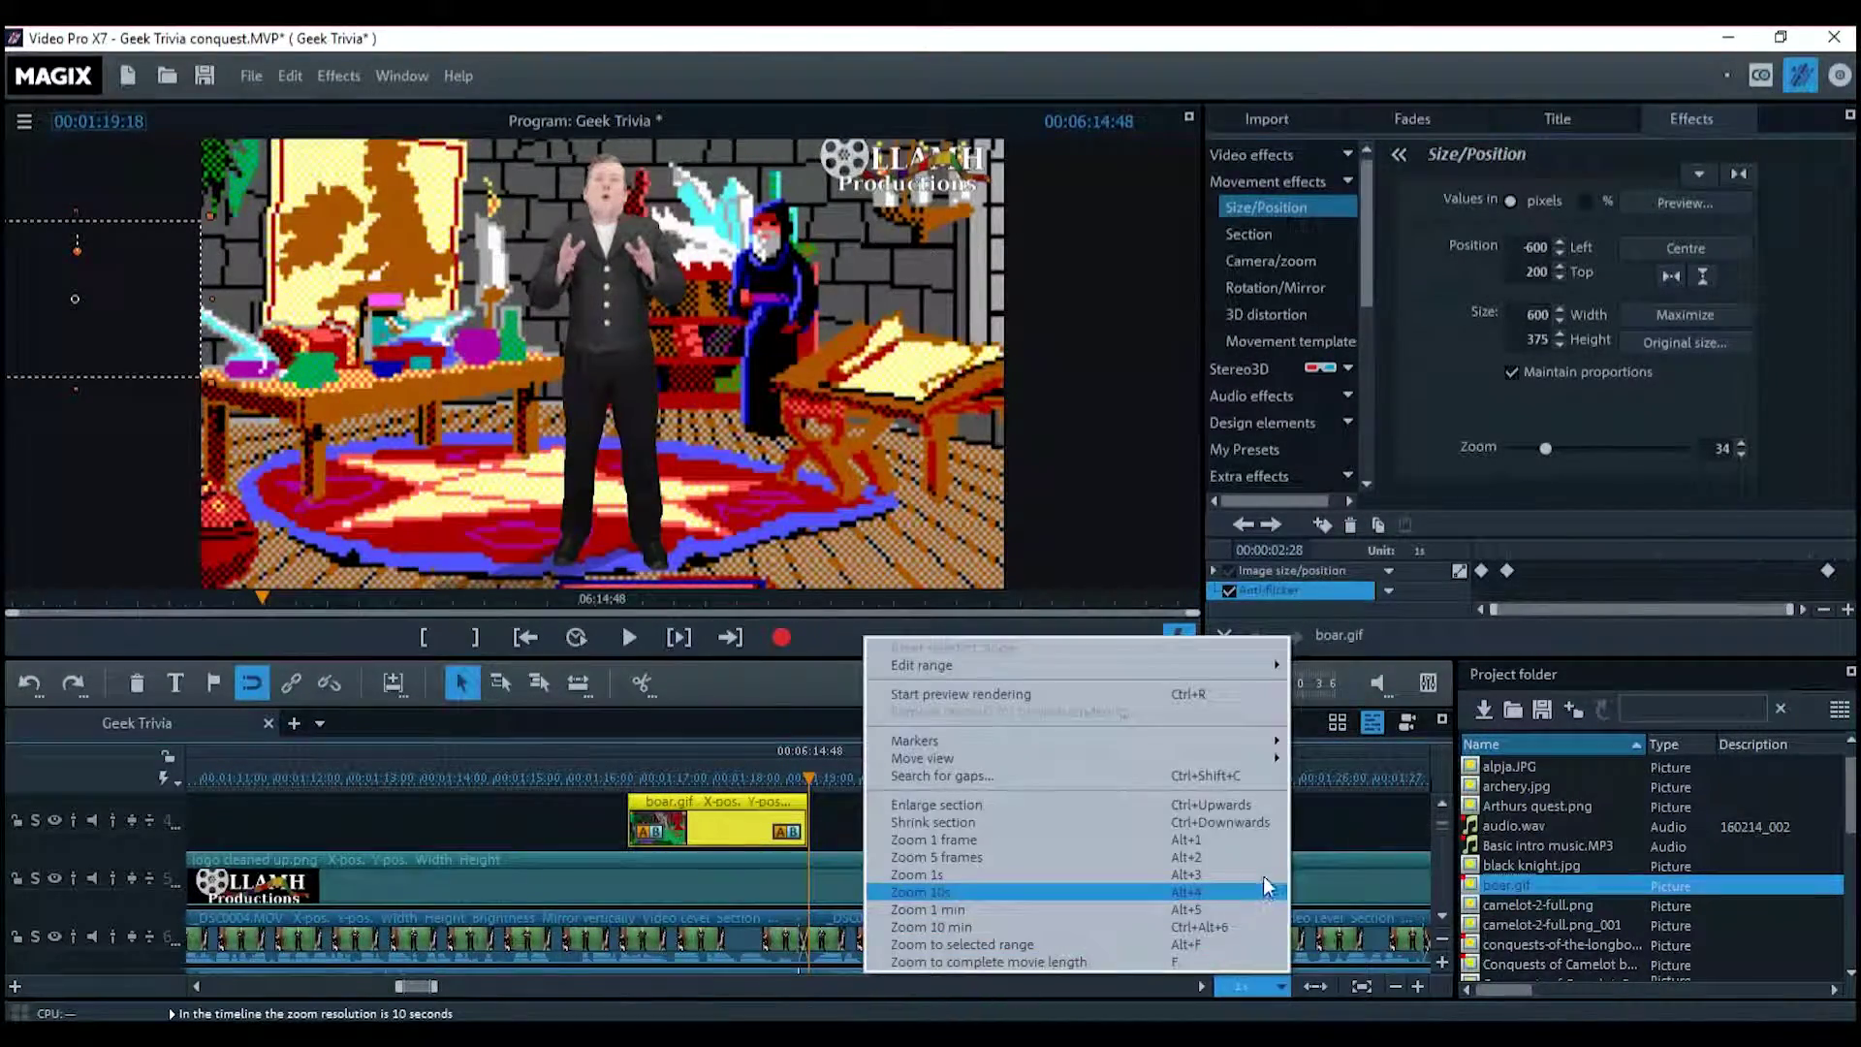
left_click(1268, 853)
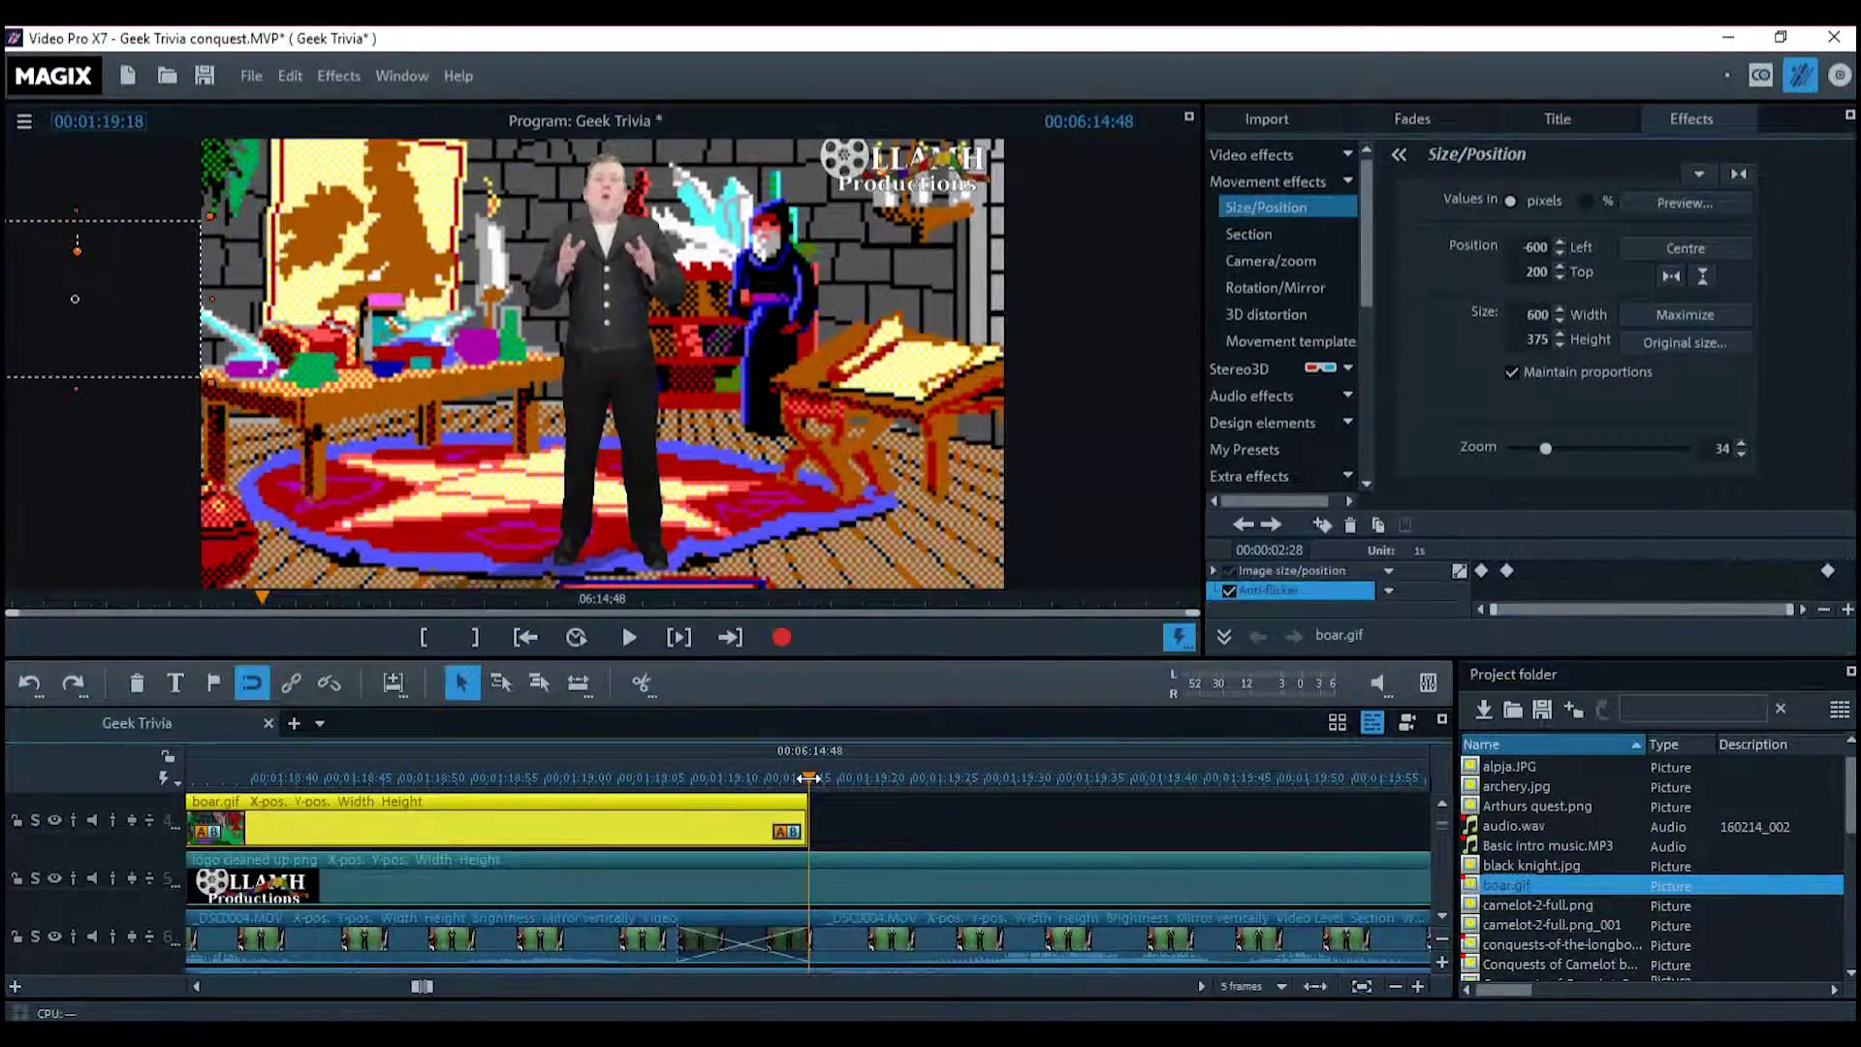
mouse_move(810, 778)
left_mouse_down()
mouse_move(519, 775)
mouse_move(664, 769)
left_mouse_up()
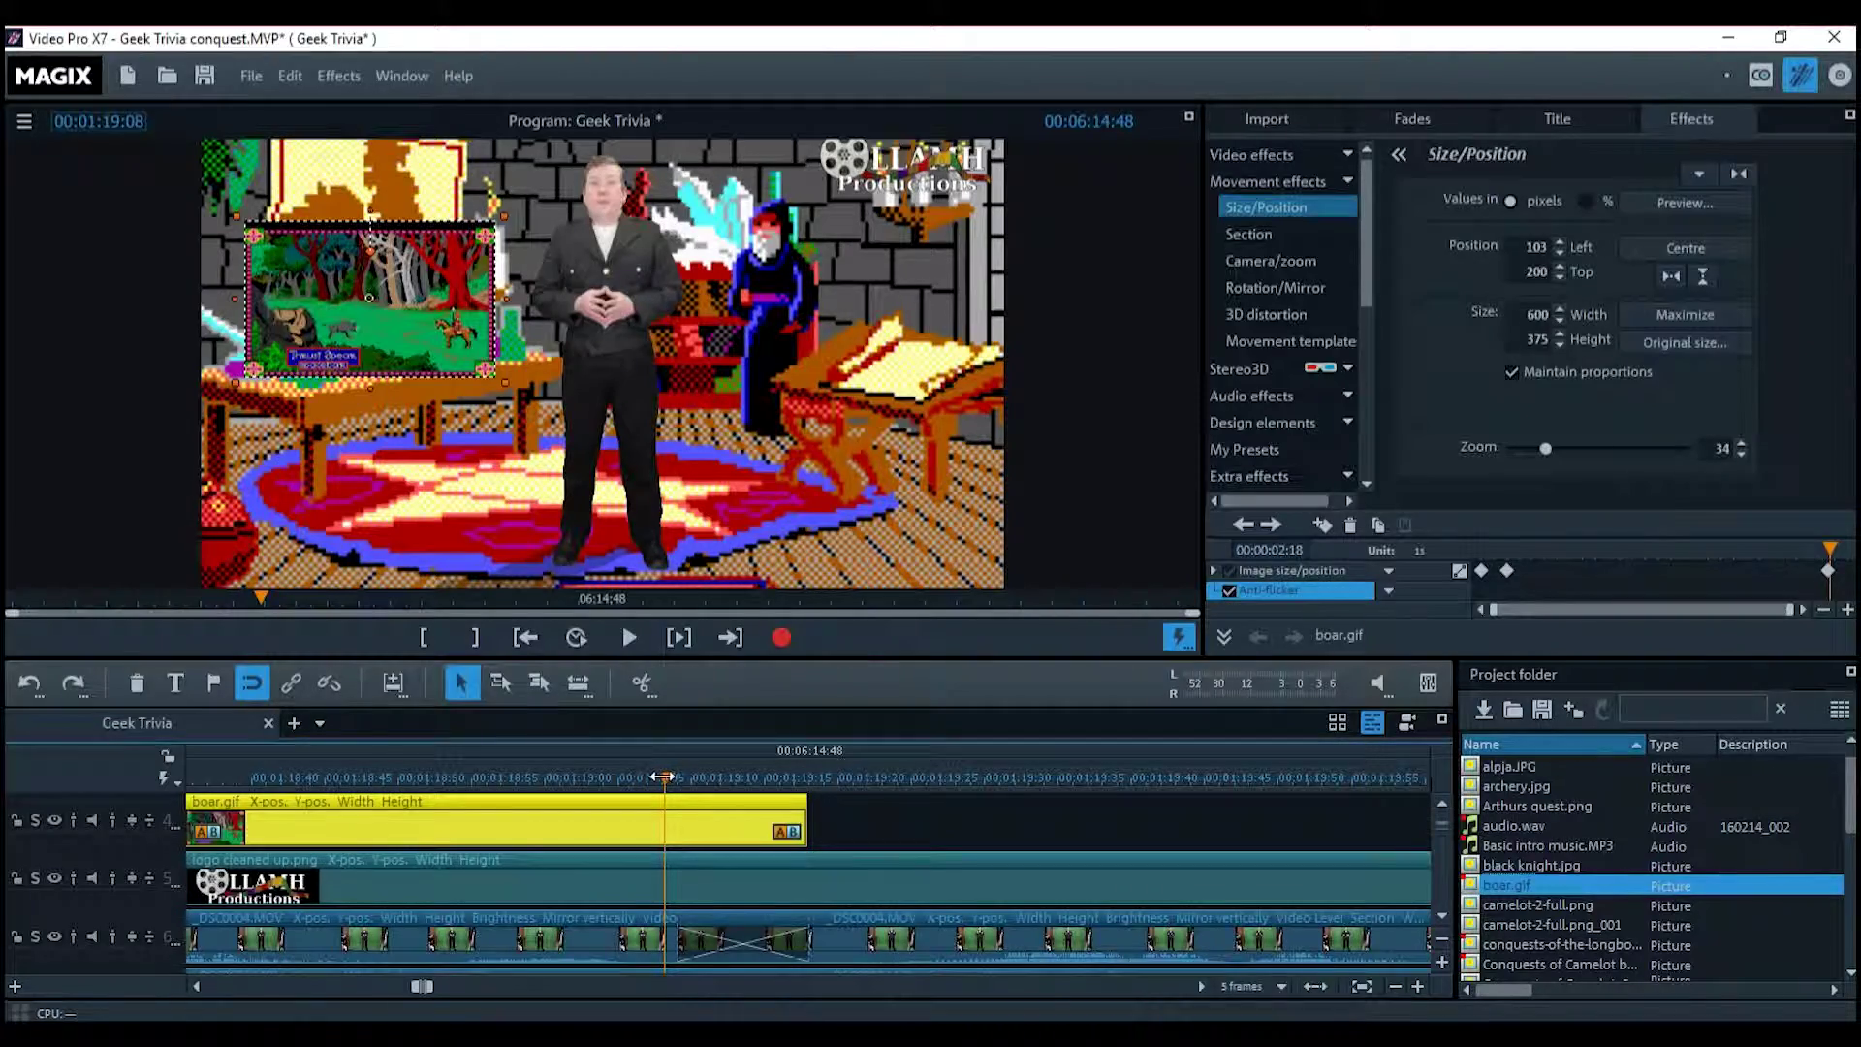
left_click_drag(665, 777, 381, 778)
left_click(634, 638)
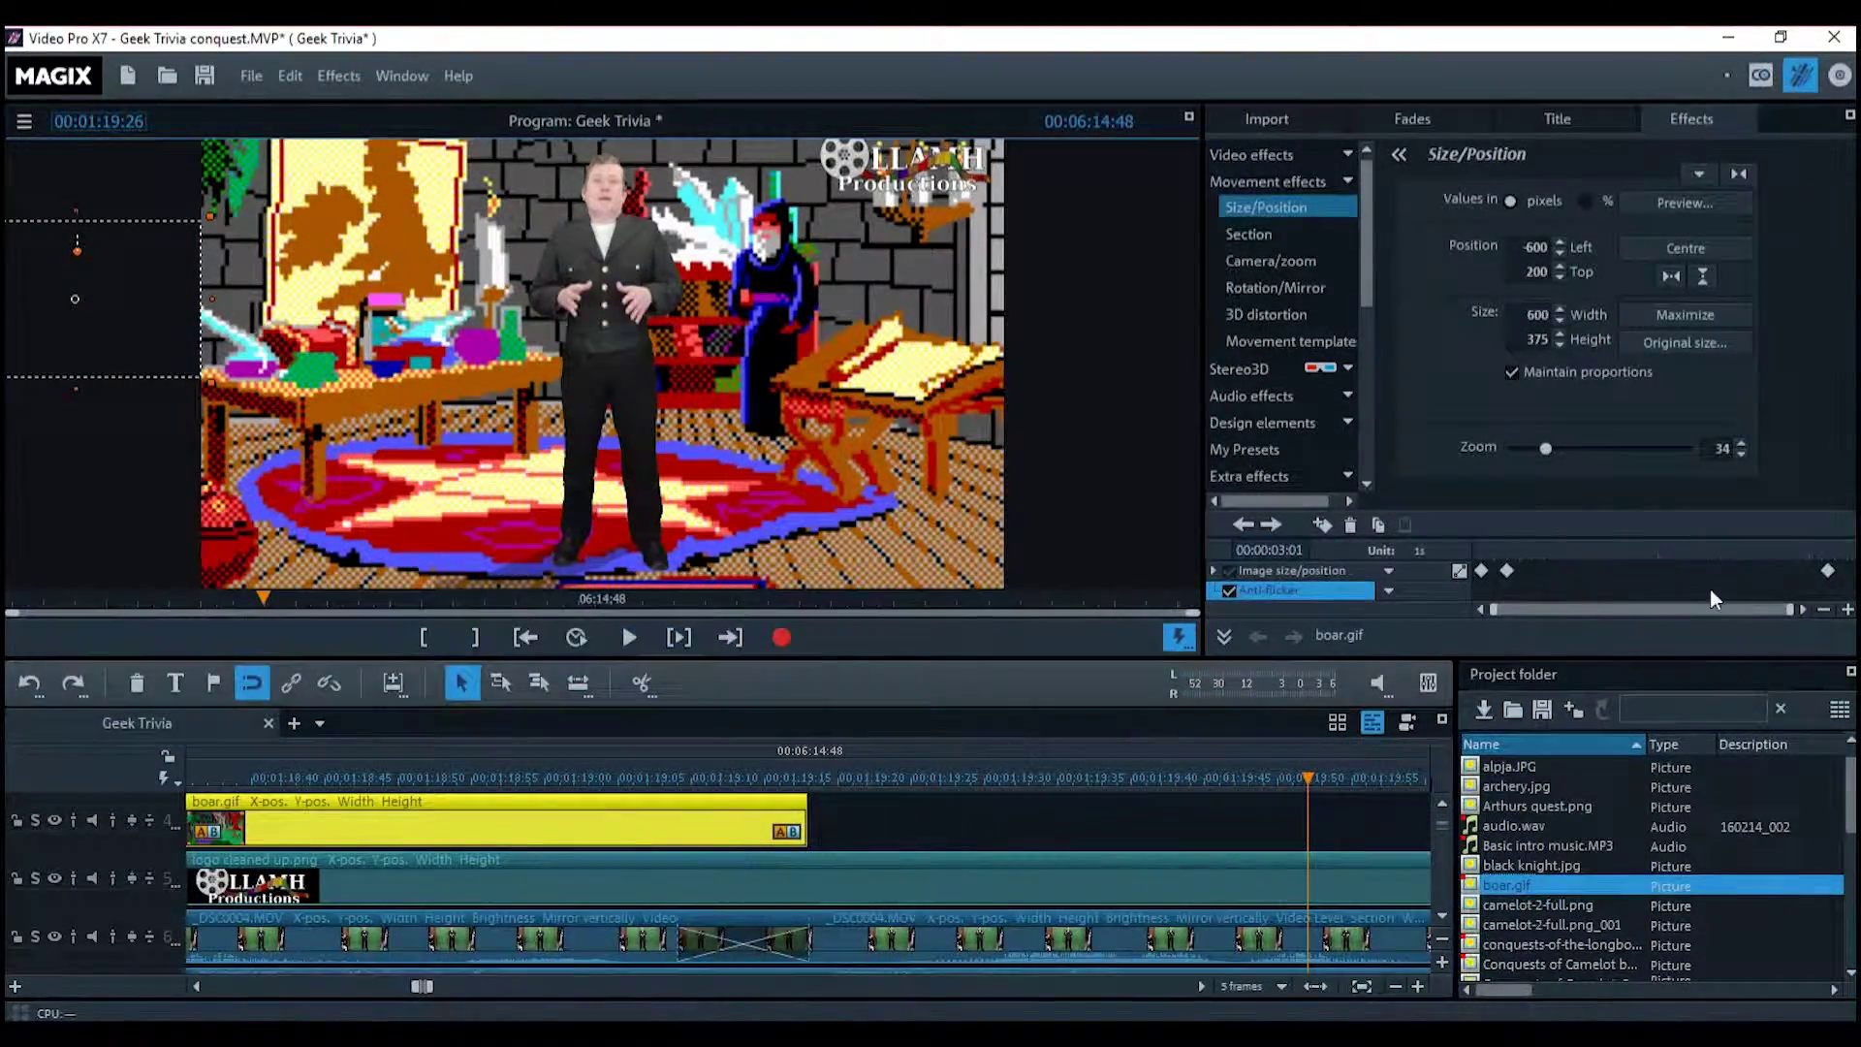
Move the boar.gif clip's last visible keyframe earlier to about 00:00:02:00 and preview the exit from 00:01:18:39
left_click_drag(1828, 570, 1783, 571)
left_click_drag(634, 786, 309, 778)
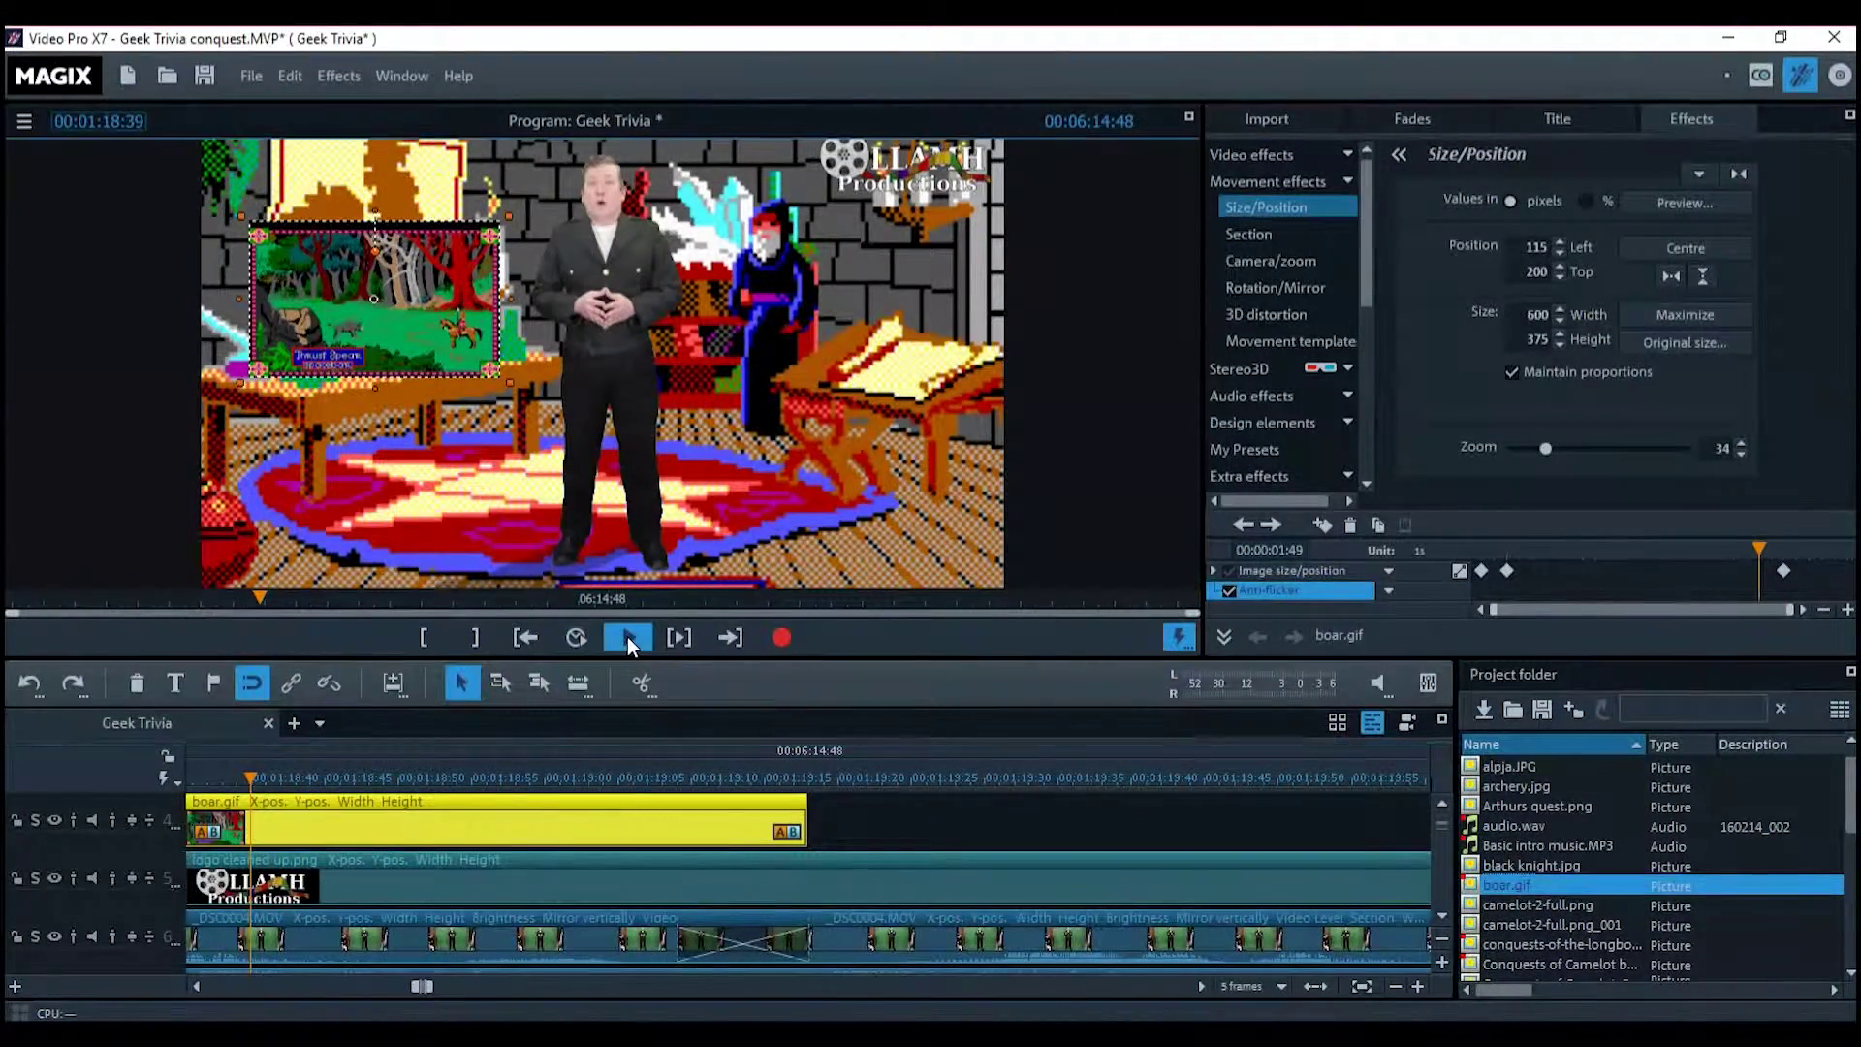
left_click(626, 637)
left_click(626, 637)
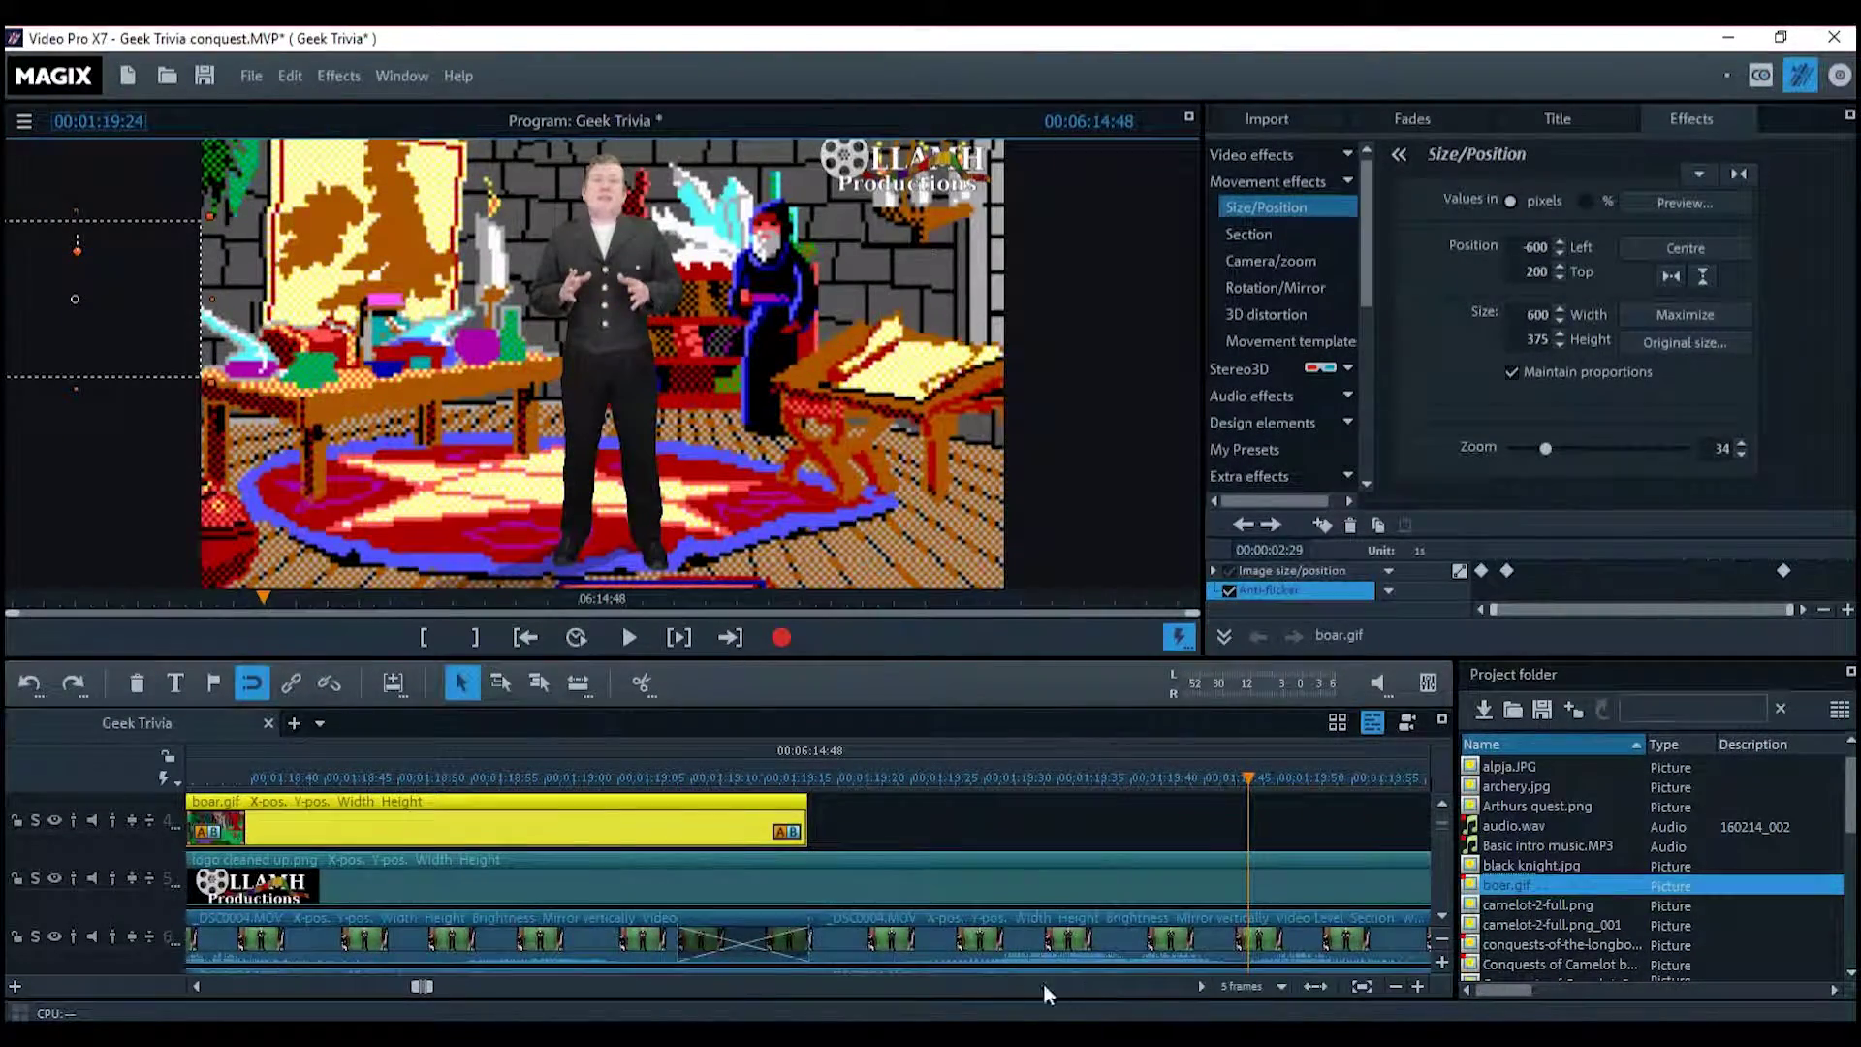
Ungroup the second _DSC0004.MOV clip from the objects linked to it and select its copy on track 7
left_click(1443, 915)
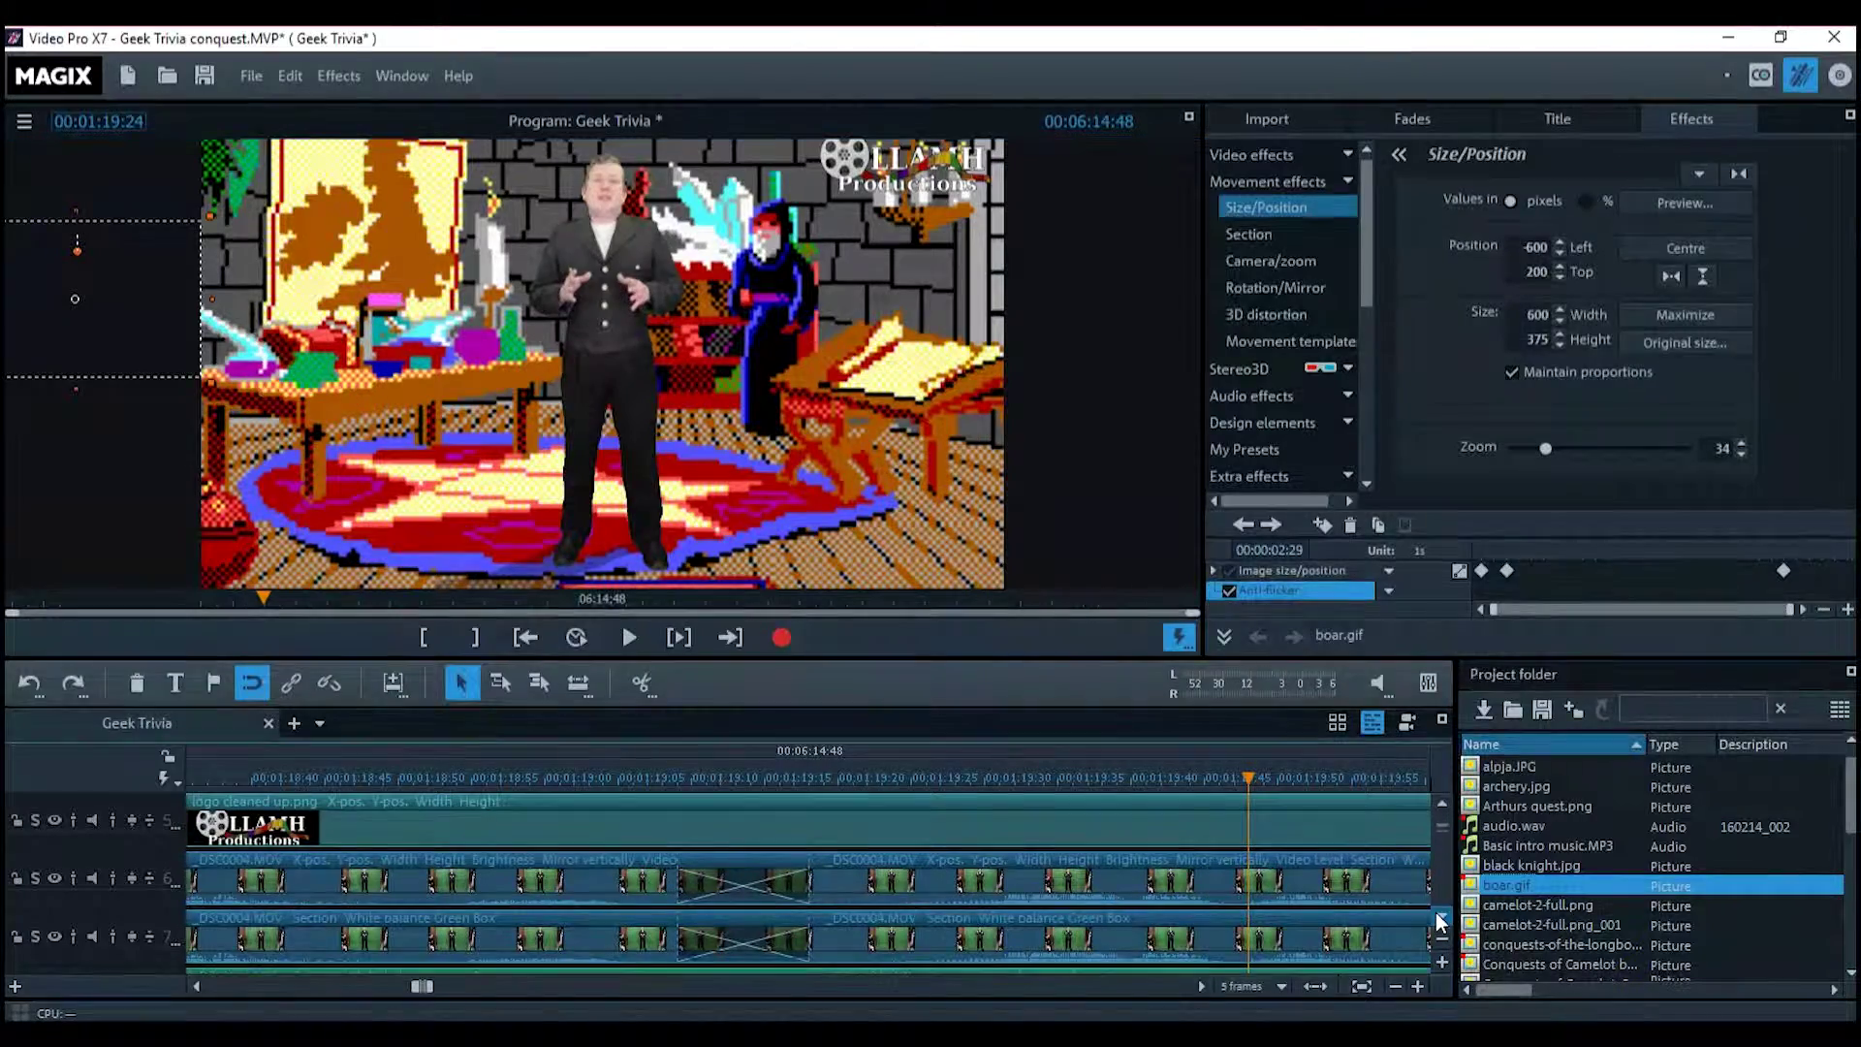
left_click(1296, 879)
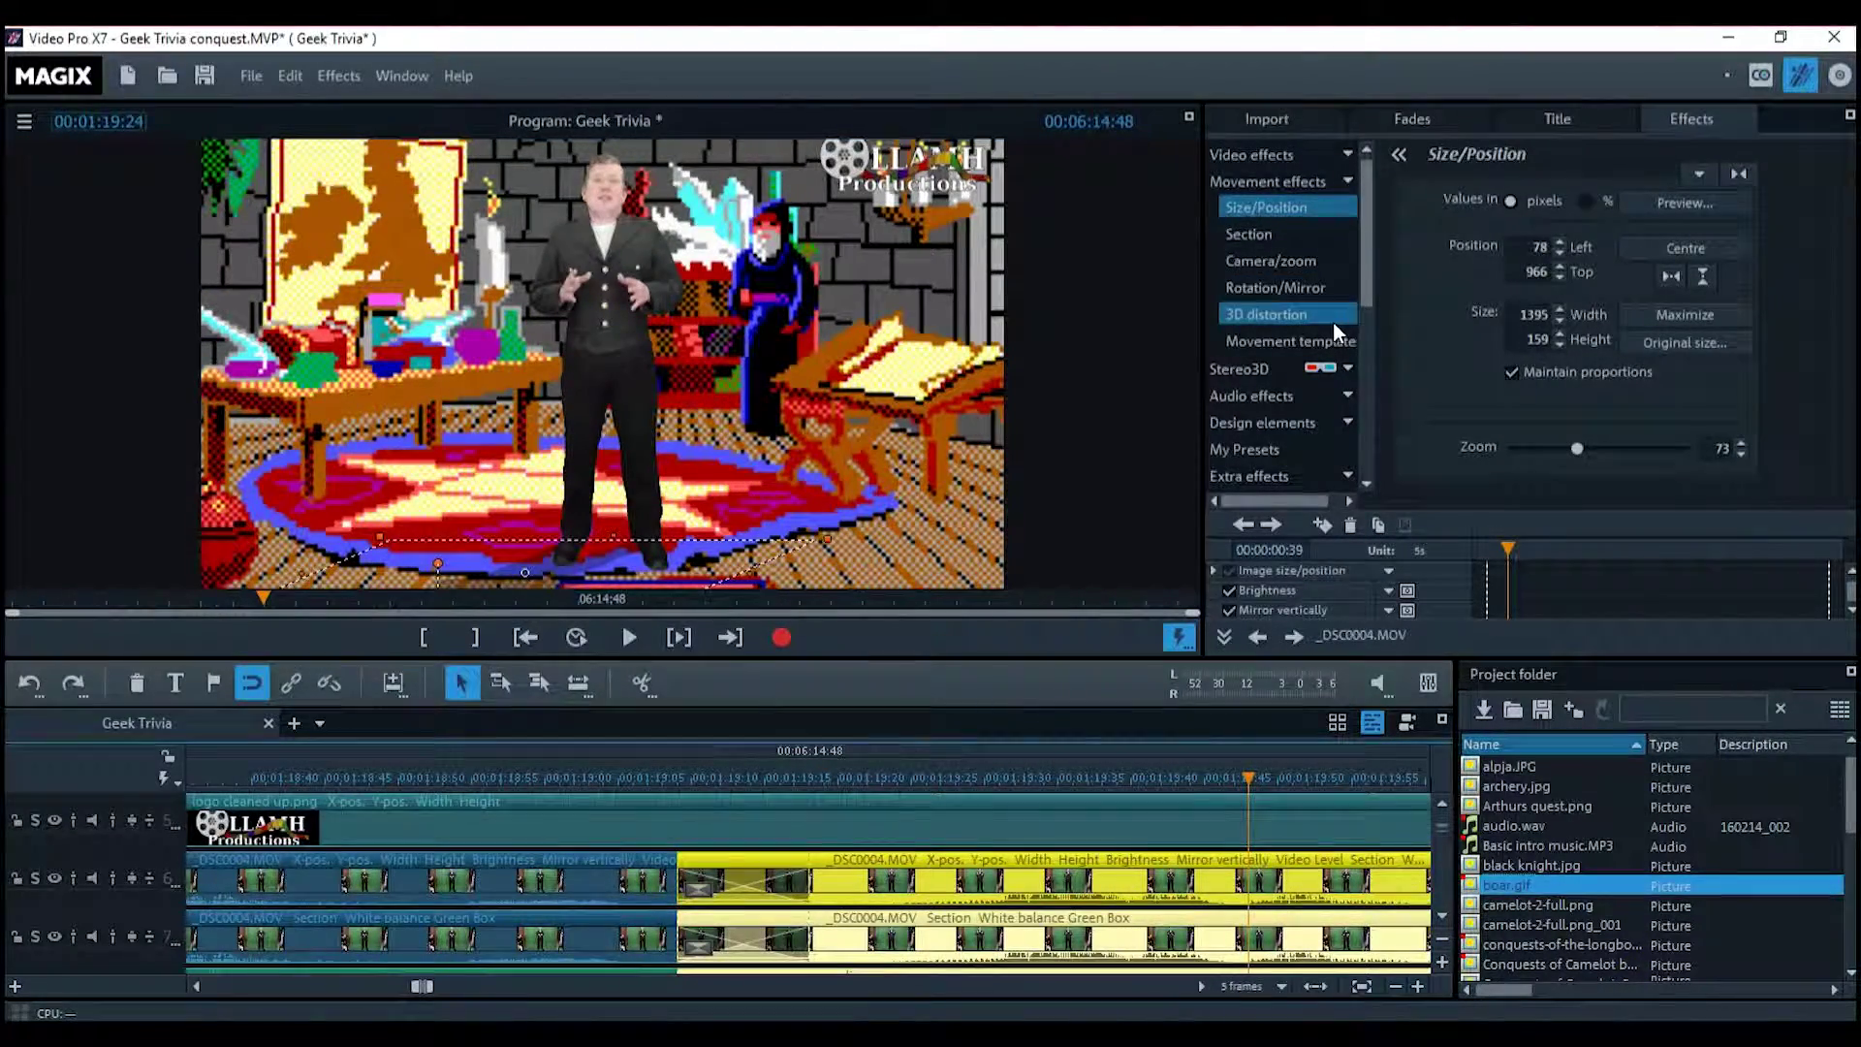
left_click(329, 688)
left_click(1442, 915)
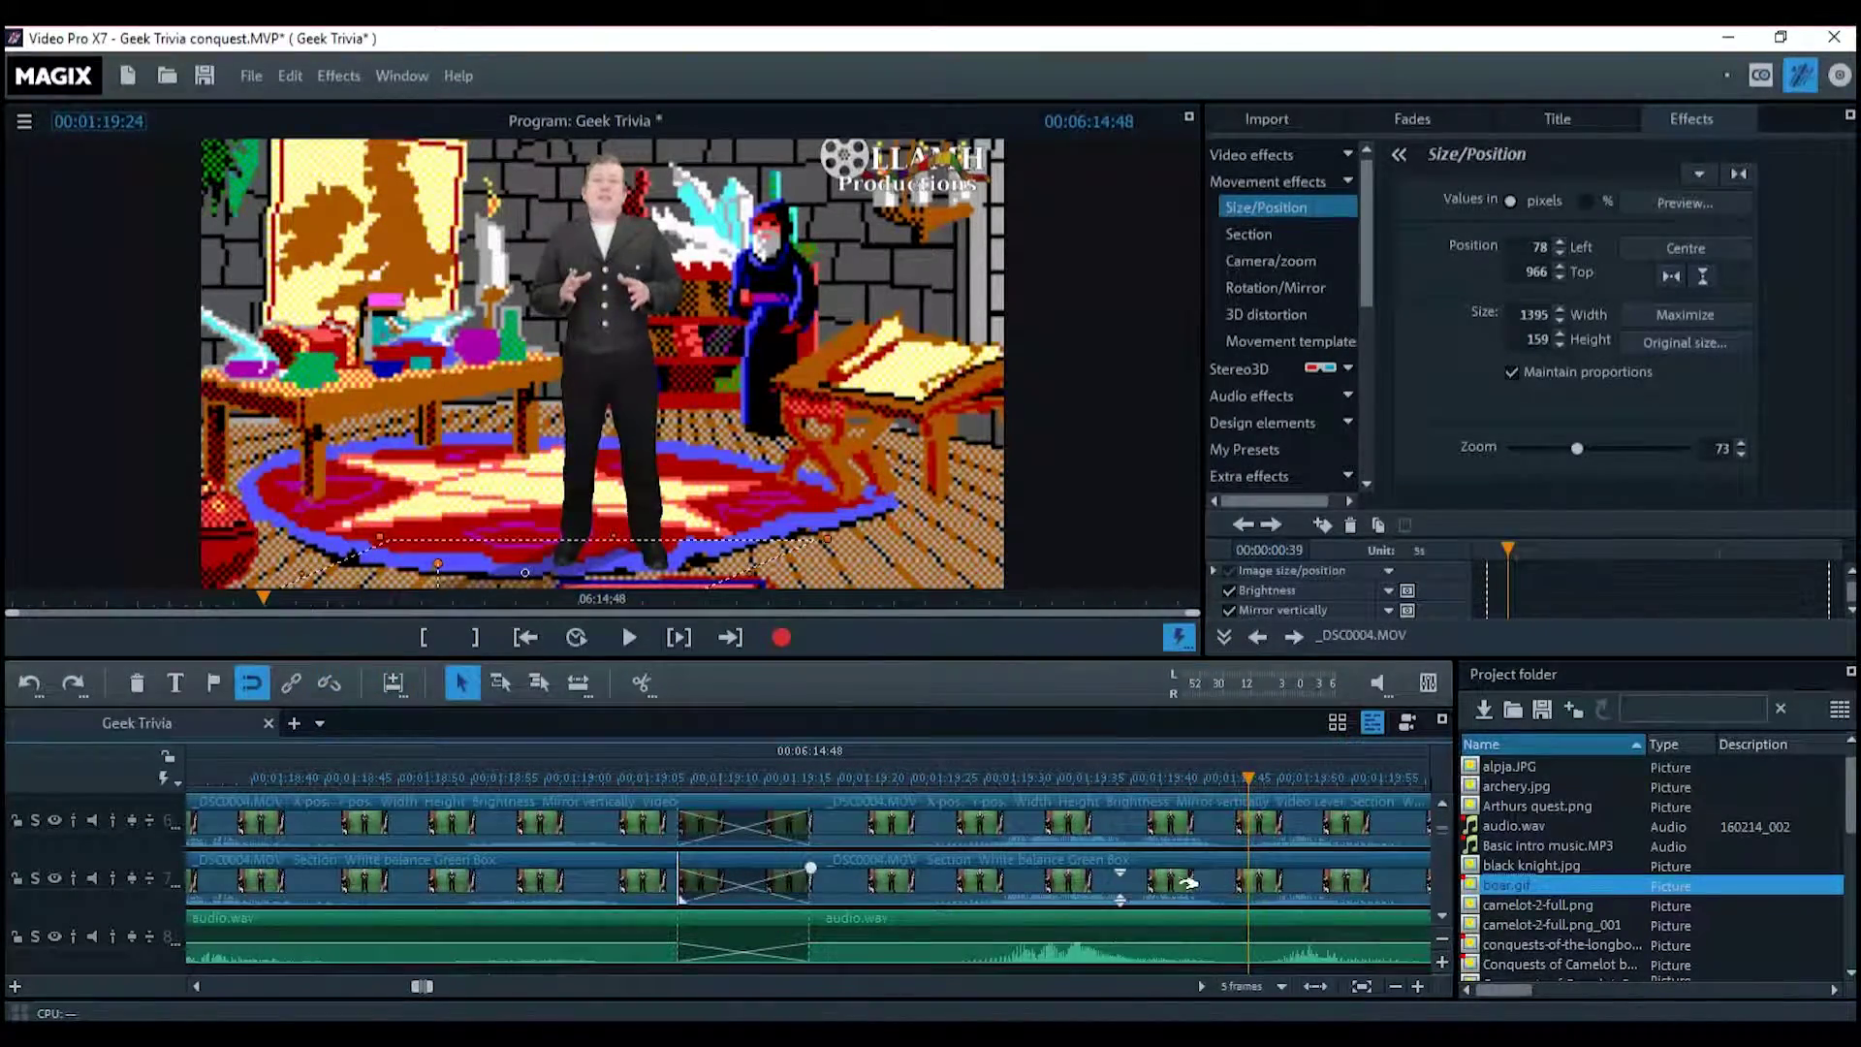
left_click(1176, 884)
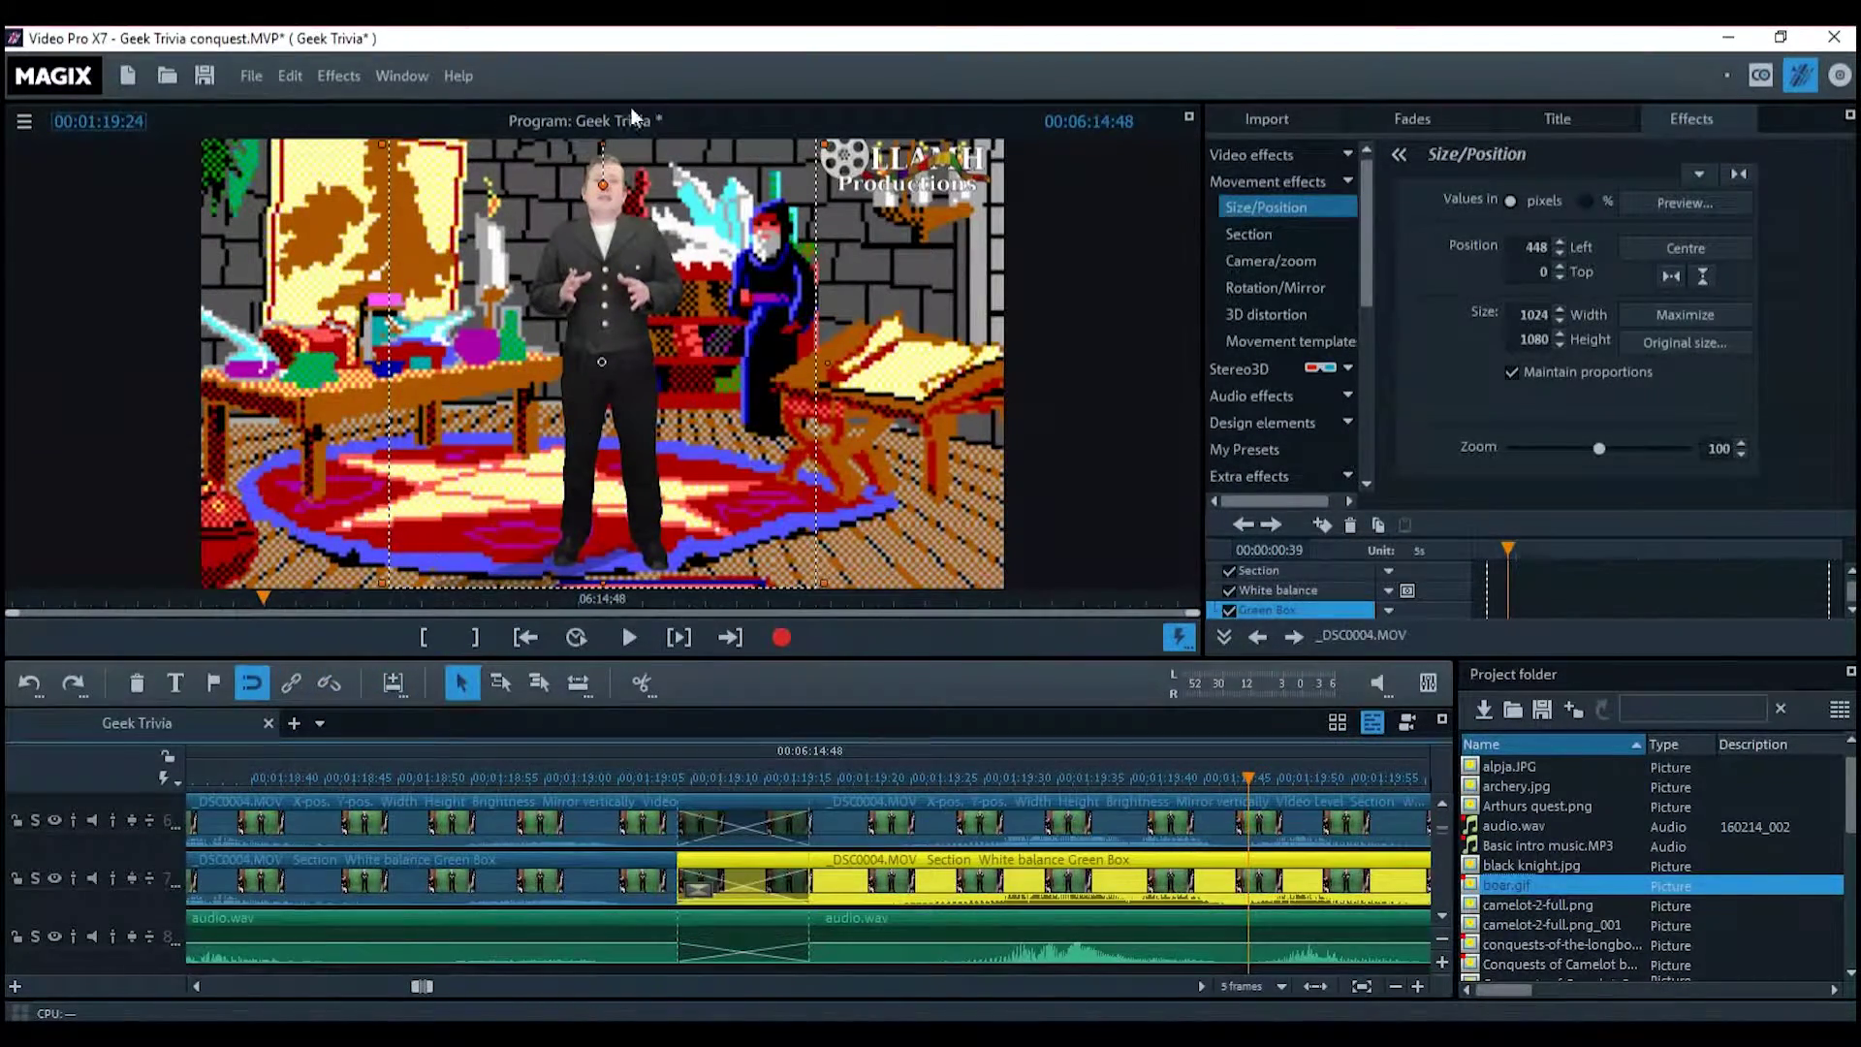
Open the Color effect for the track 7 clip and activate the Red keyframe curve at 00:00:00:39
left_click(1344, 157)
left_click(1328, 207)
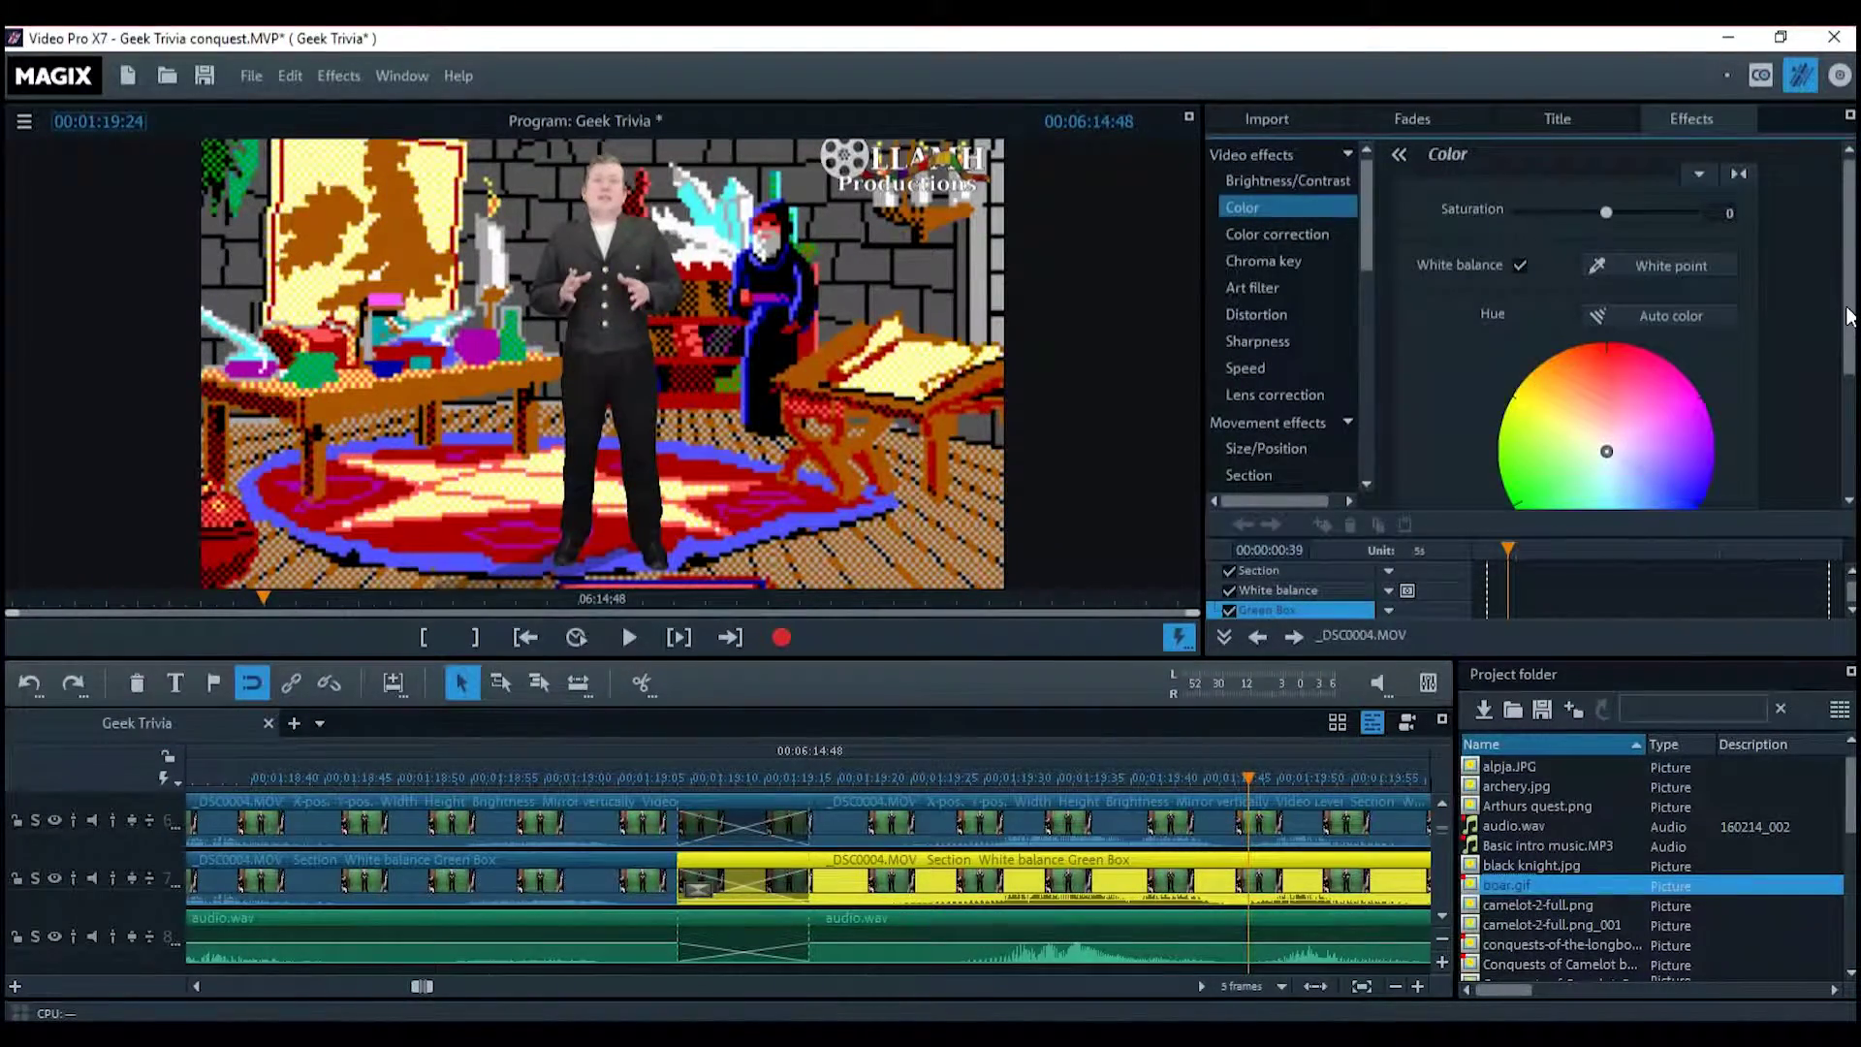
scroll(1849, 316, "down", 3)
scroll(1723, 415, "down", 1)
left_click(1713, 414)
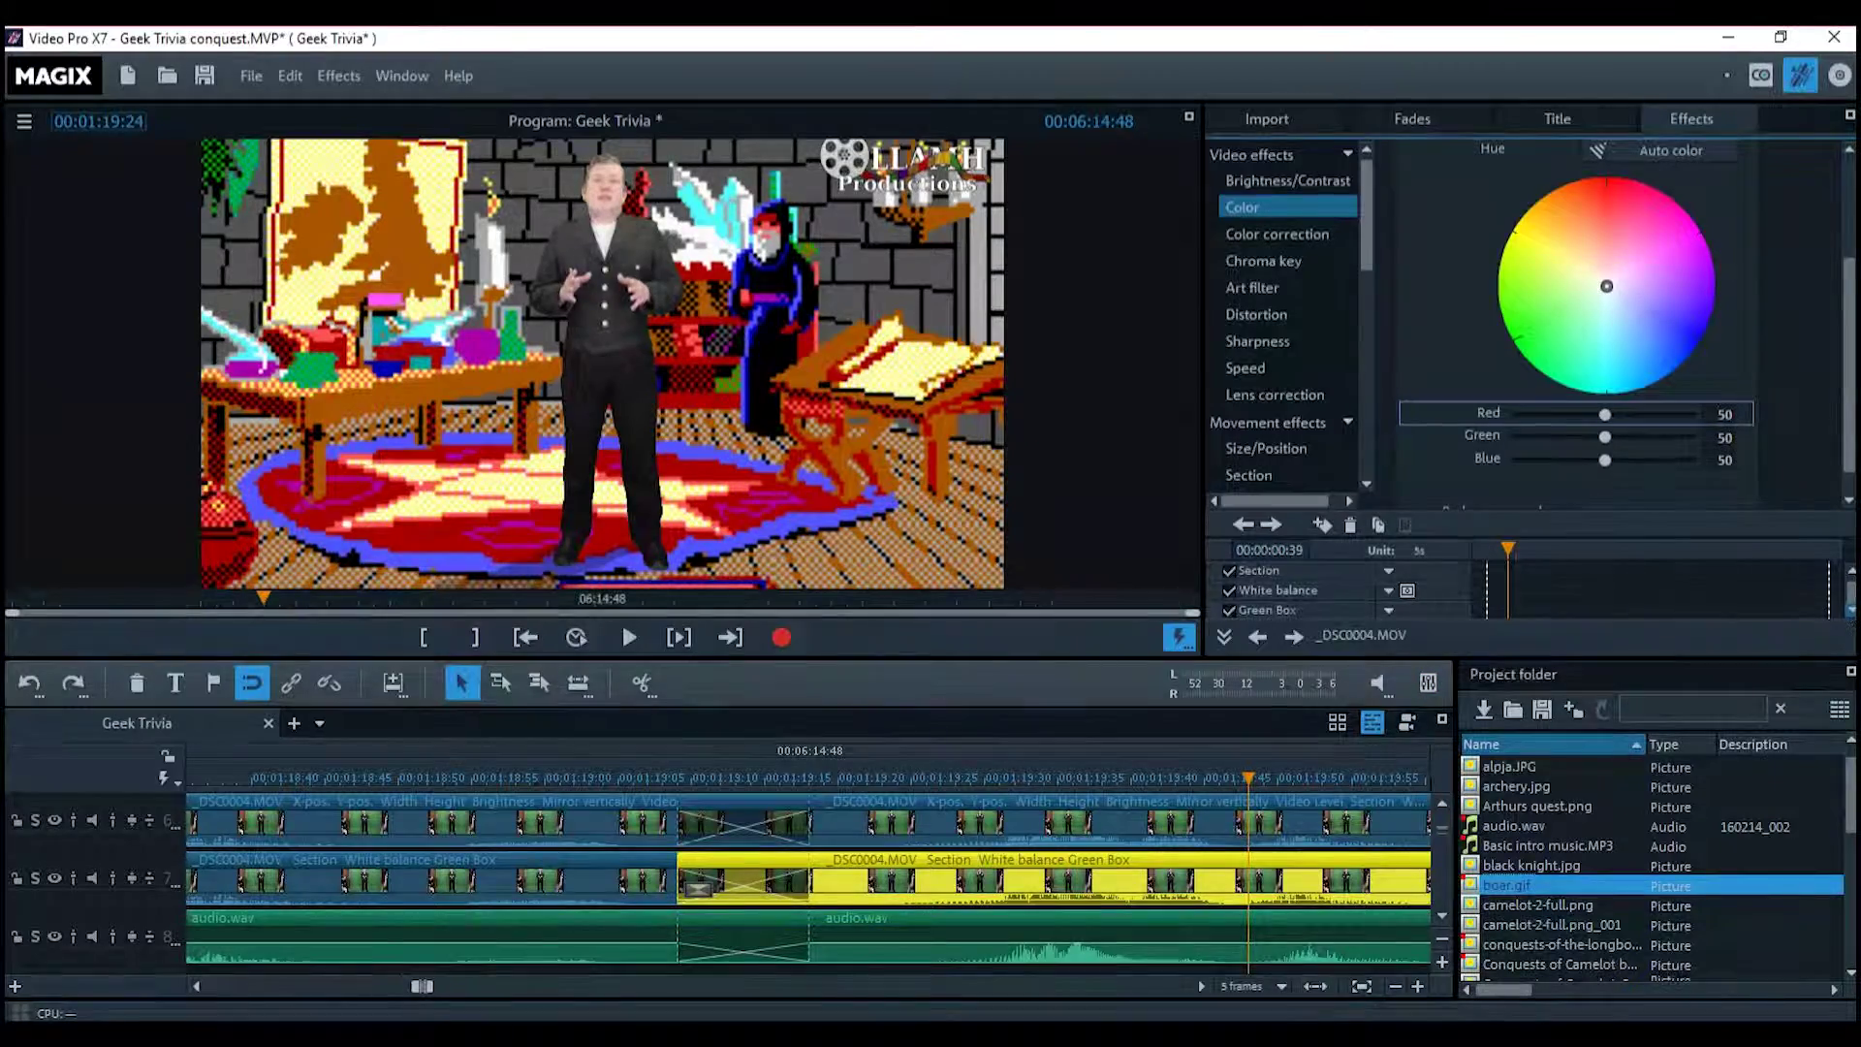
left_click(1852, 610)
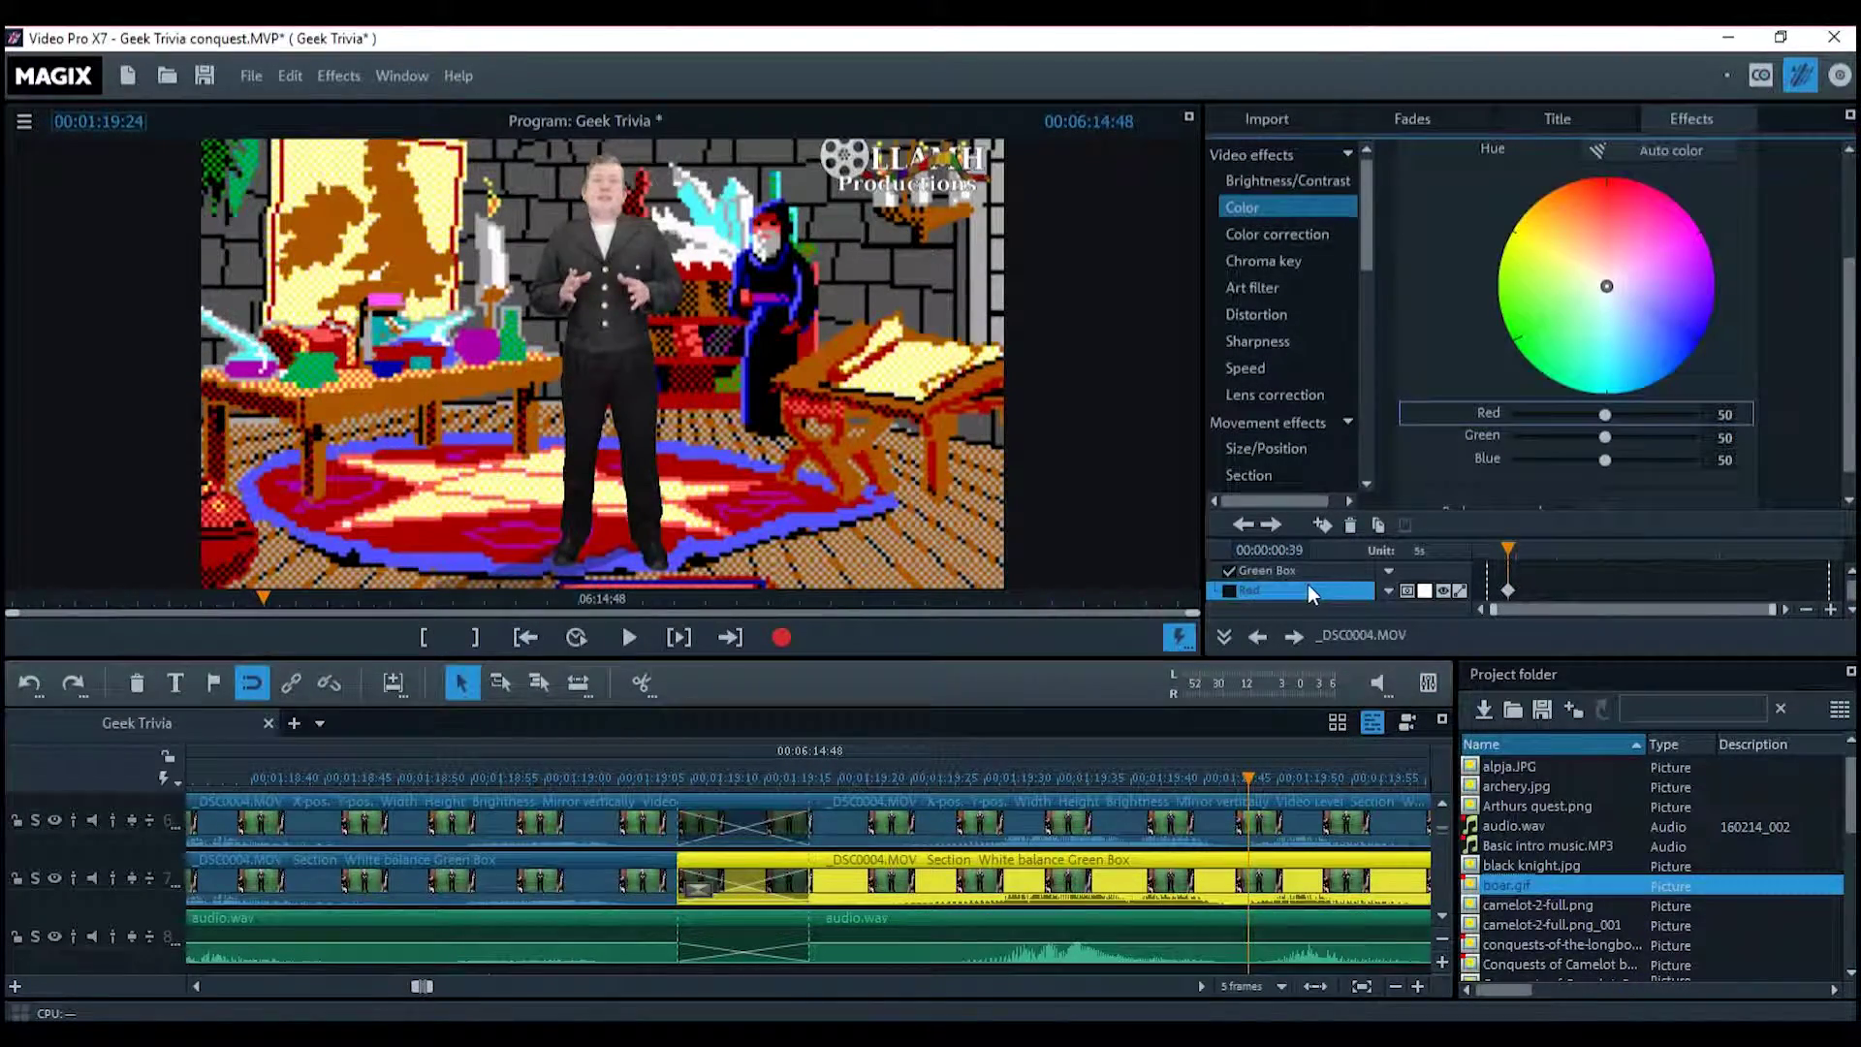
left_click(1229, 590)
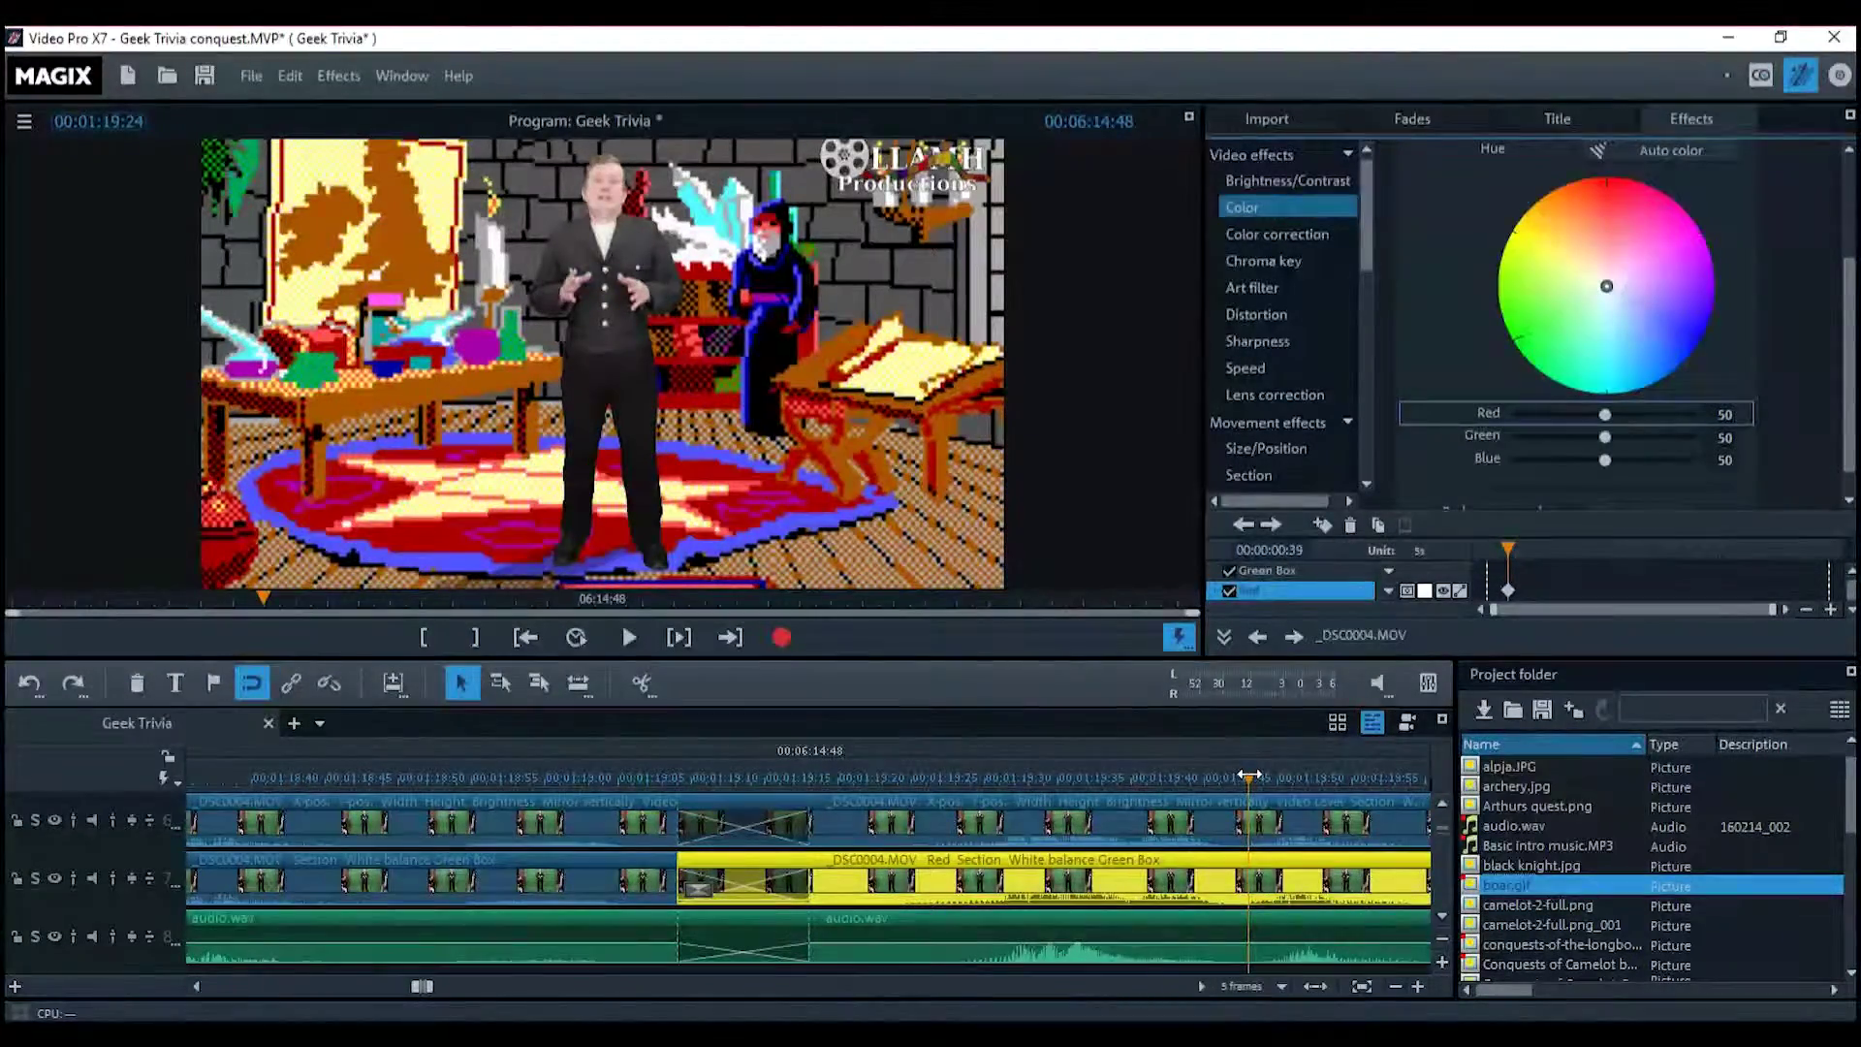
Set the timeline zoom to 1 s, move the playhead to 00:01:21:59 and add a second Red keyframe
left_click_drag(1239, 779, 1404, 771)
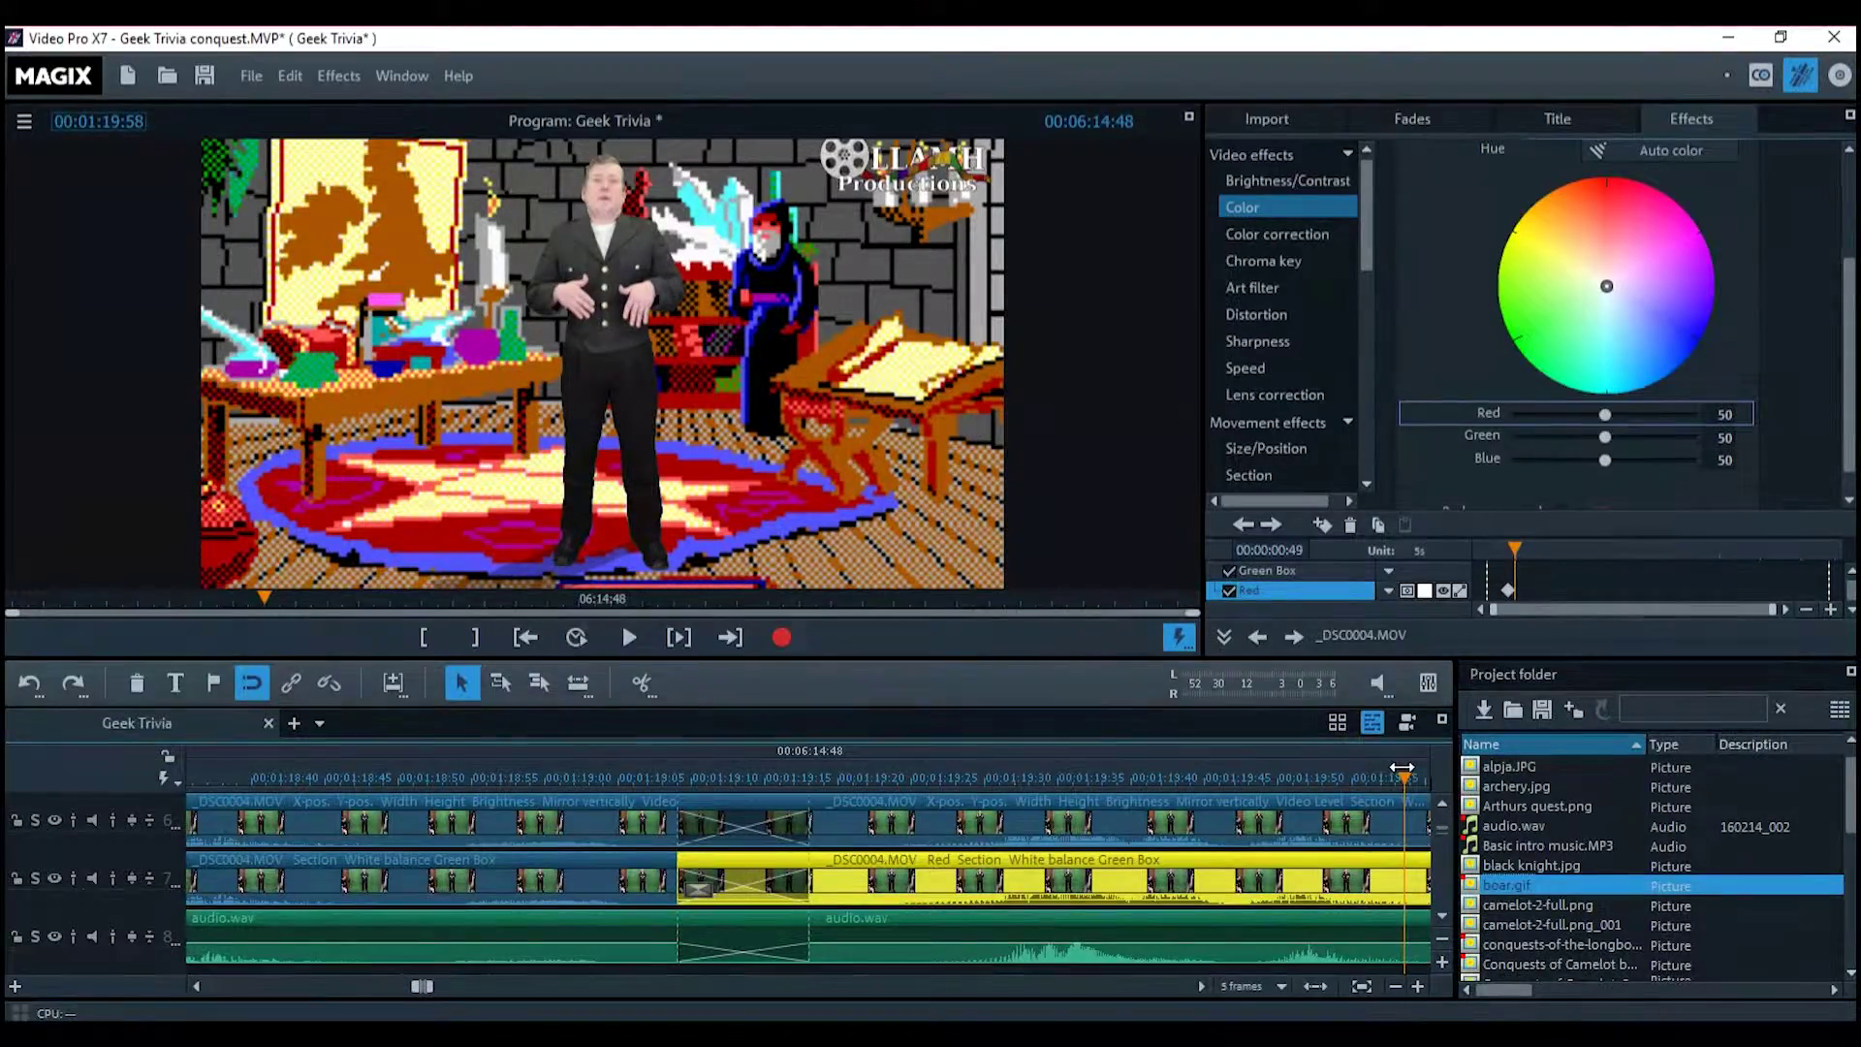
left_click(1255, 984)
left_click(1259, 874)
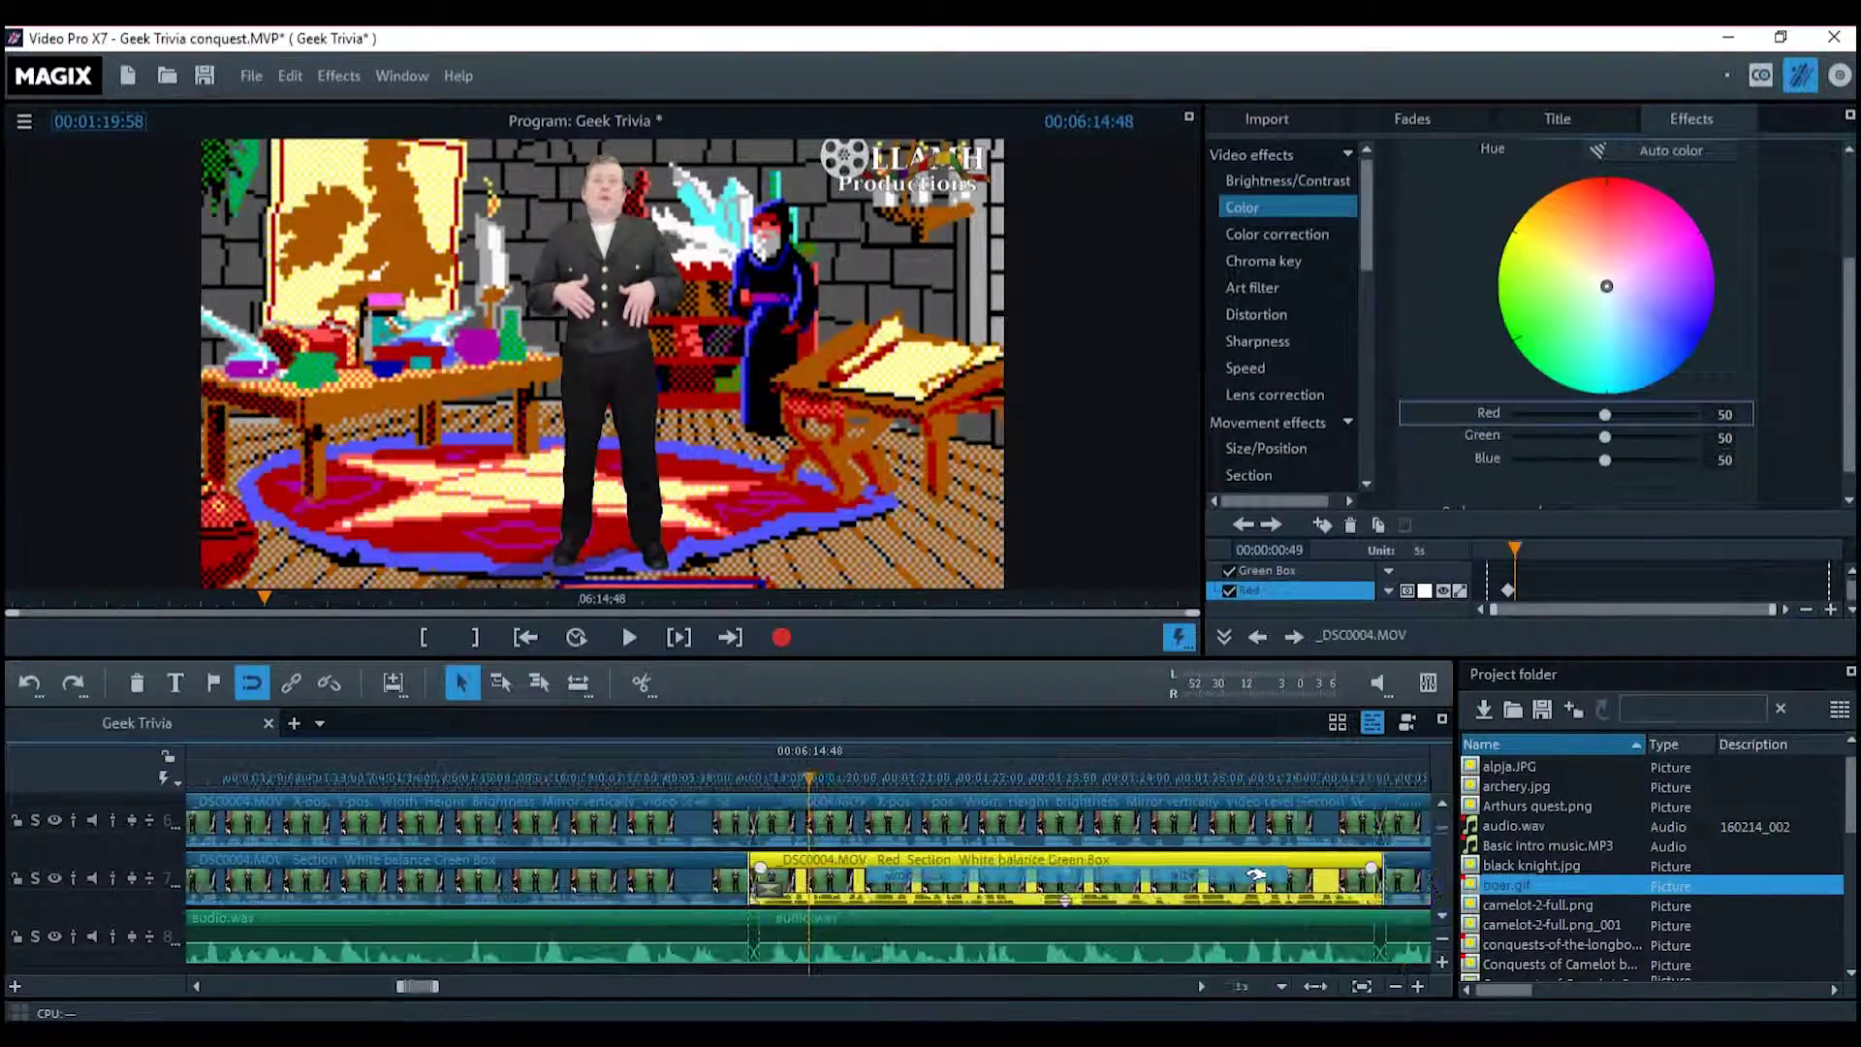
key("space")
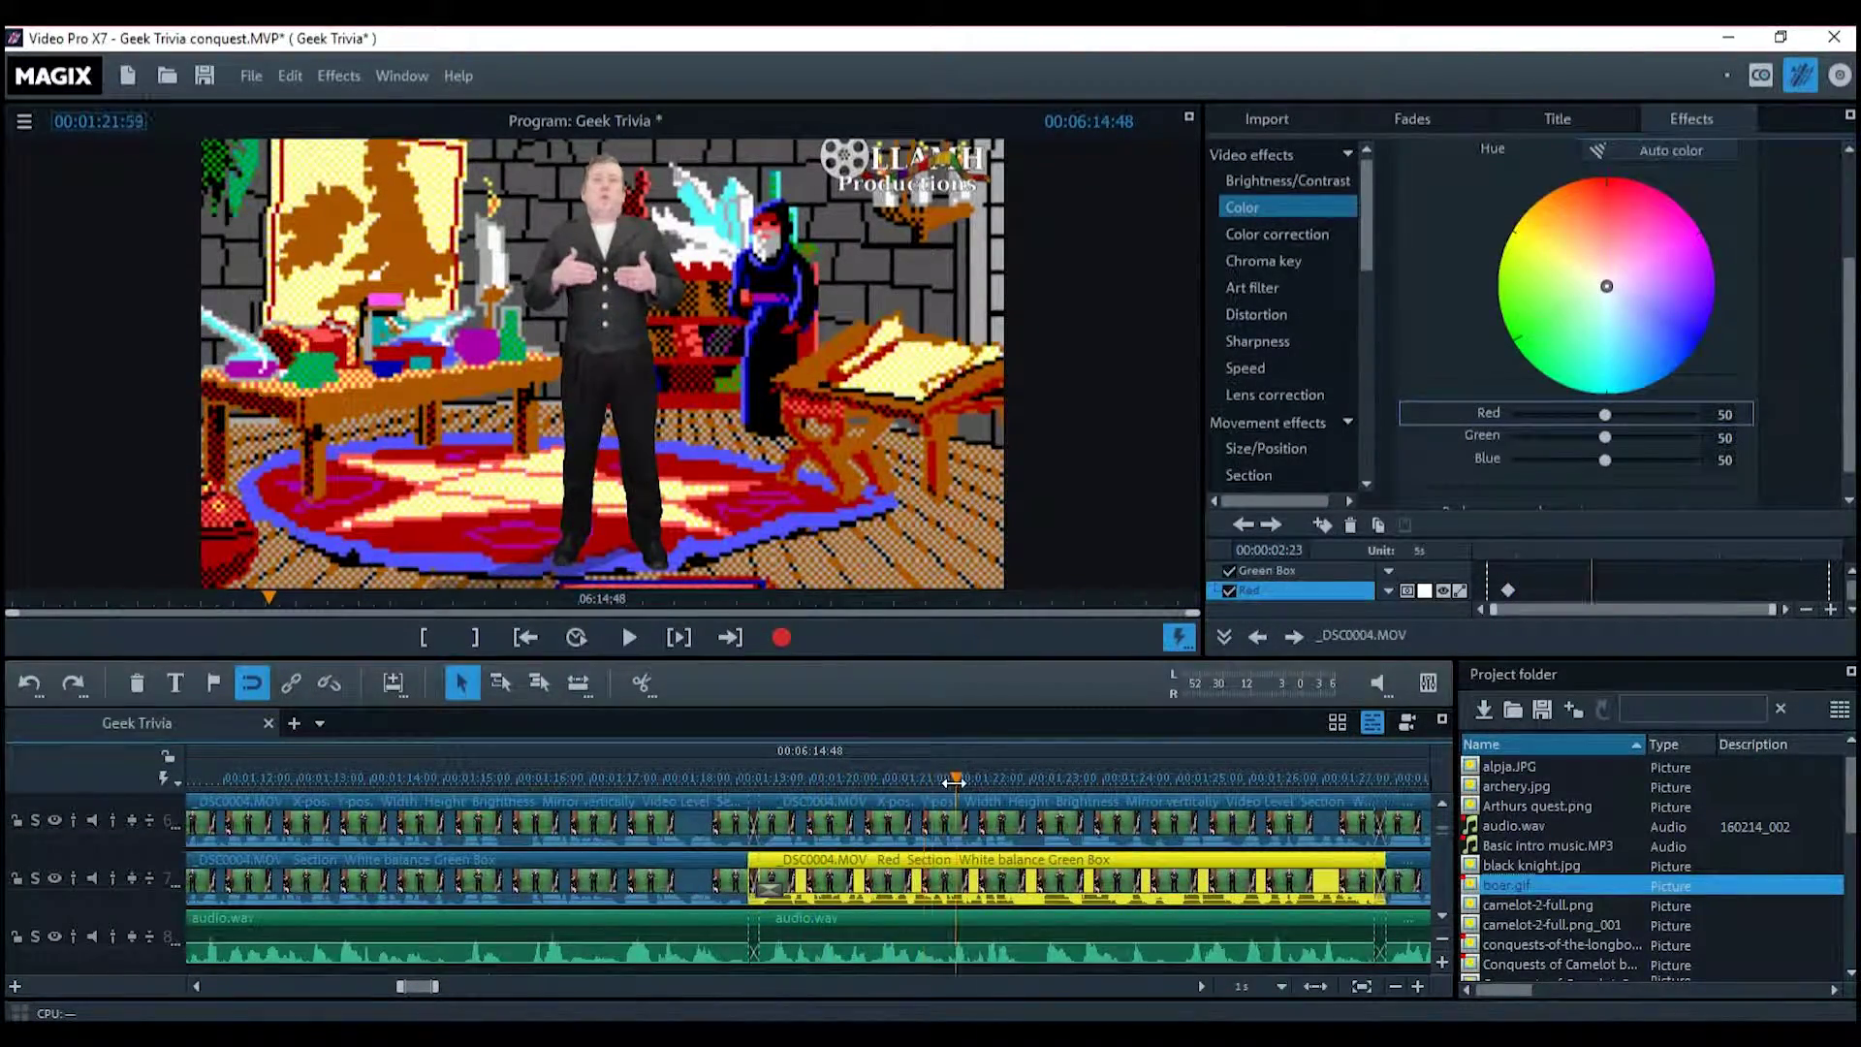
left_click(1322, 524)
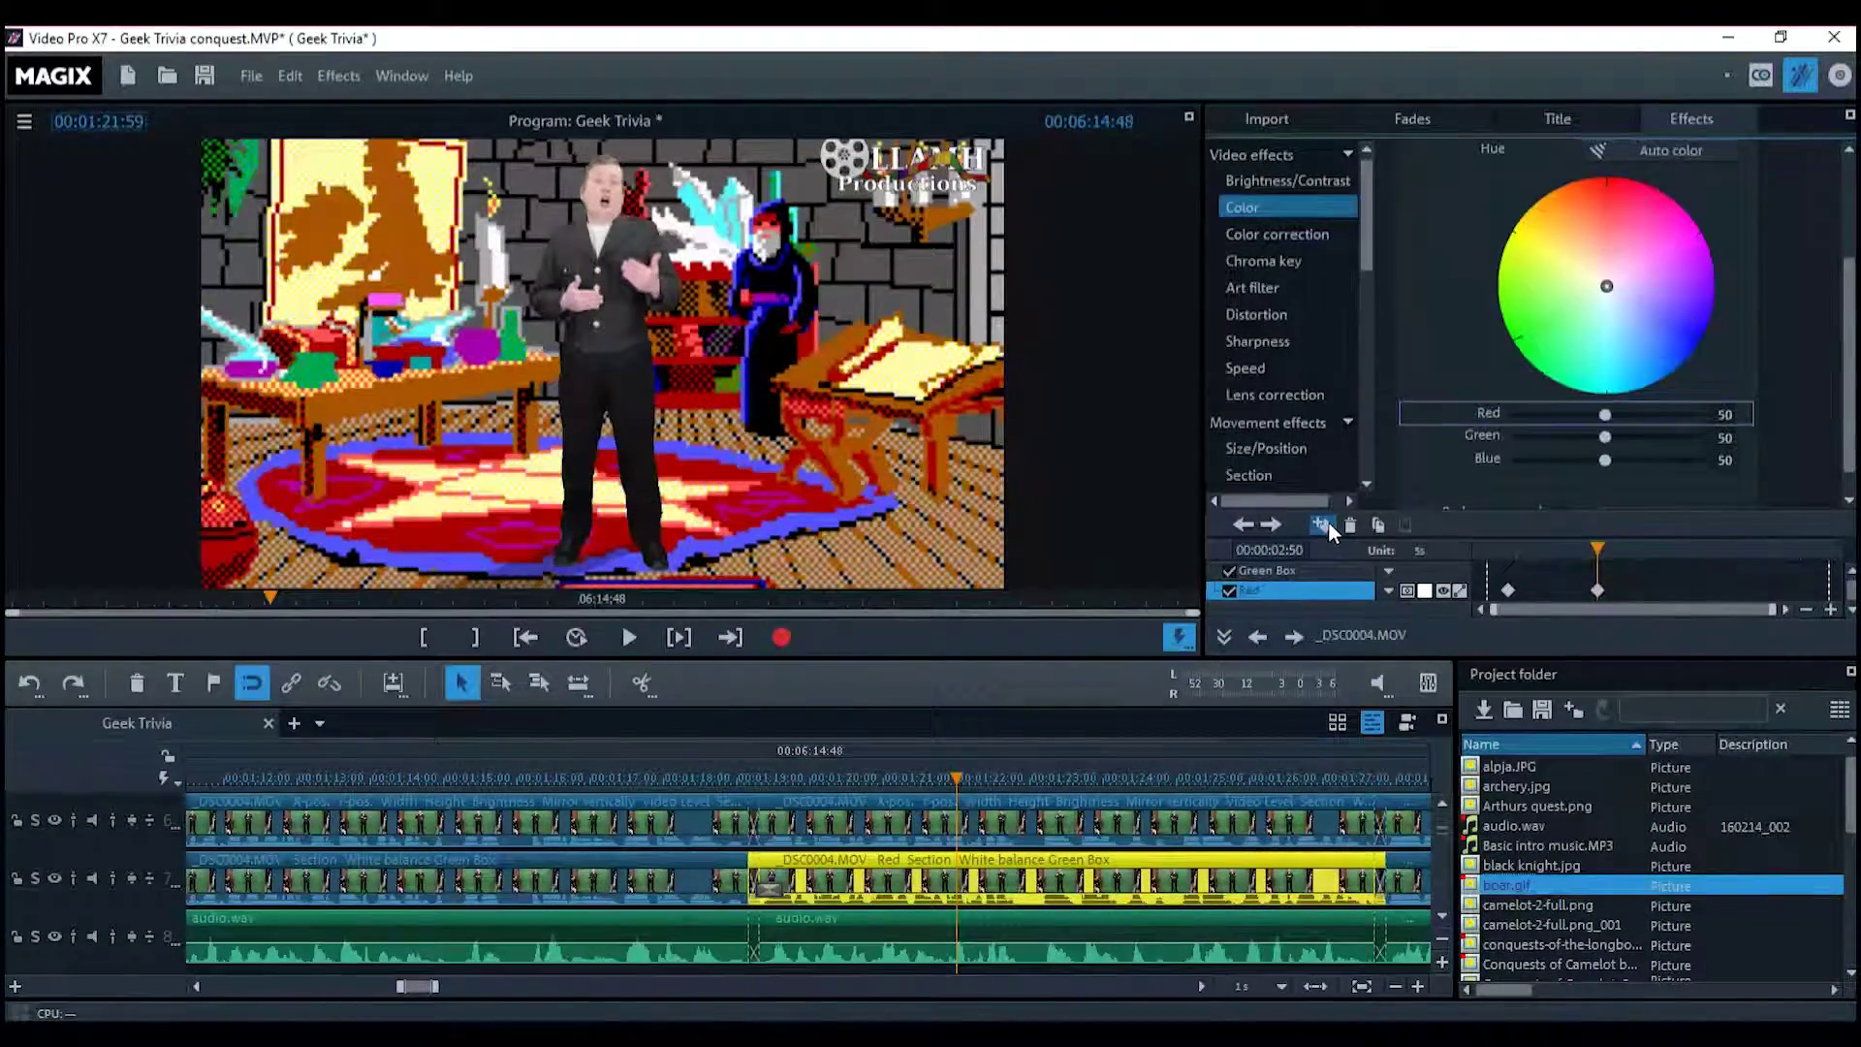
At the second keyframe, raise Red to its maximum and check the colour shift between the two keyframes
double_click(1731, 415)
left_click_drag(1611, 417, 1726, 417)
left_click(862, 778)
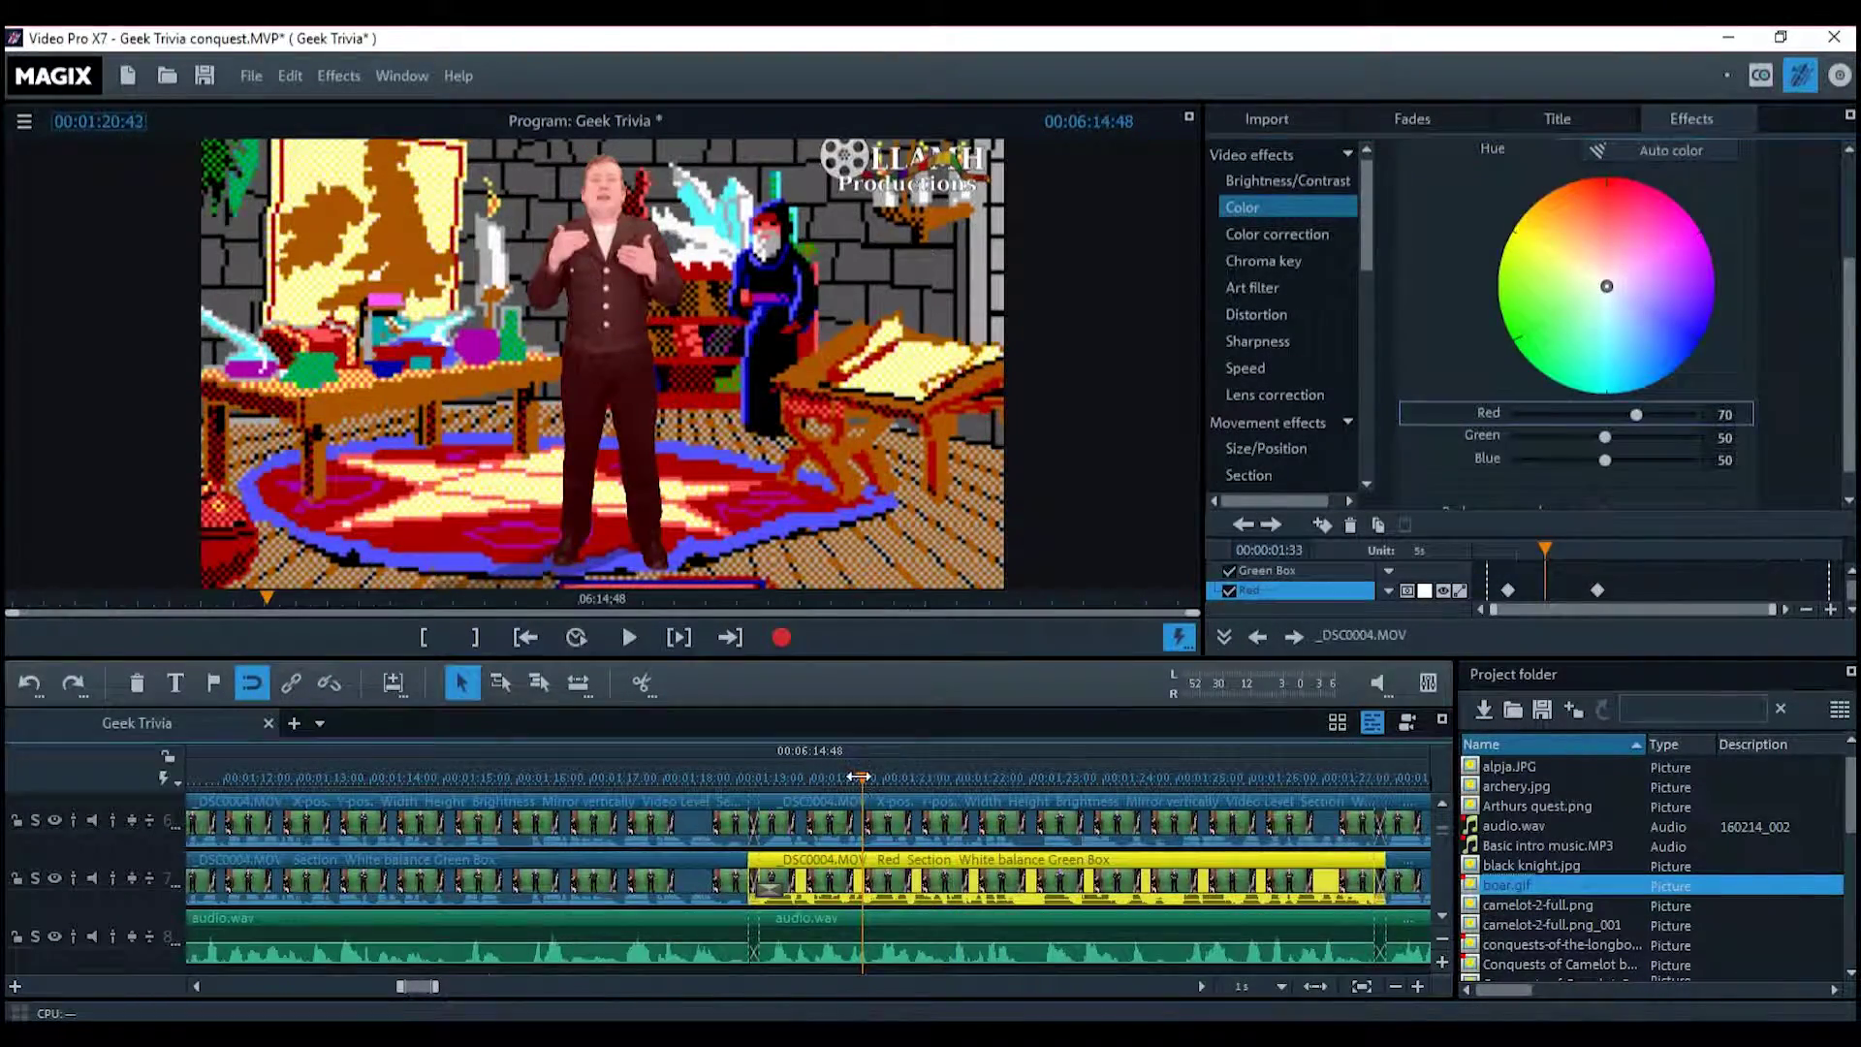
left_click(801, 778)
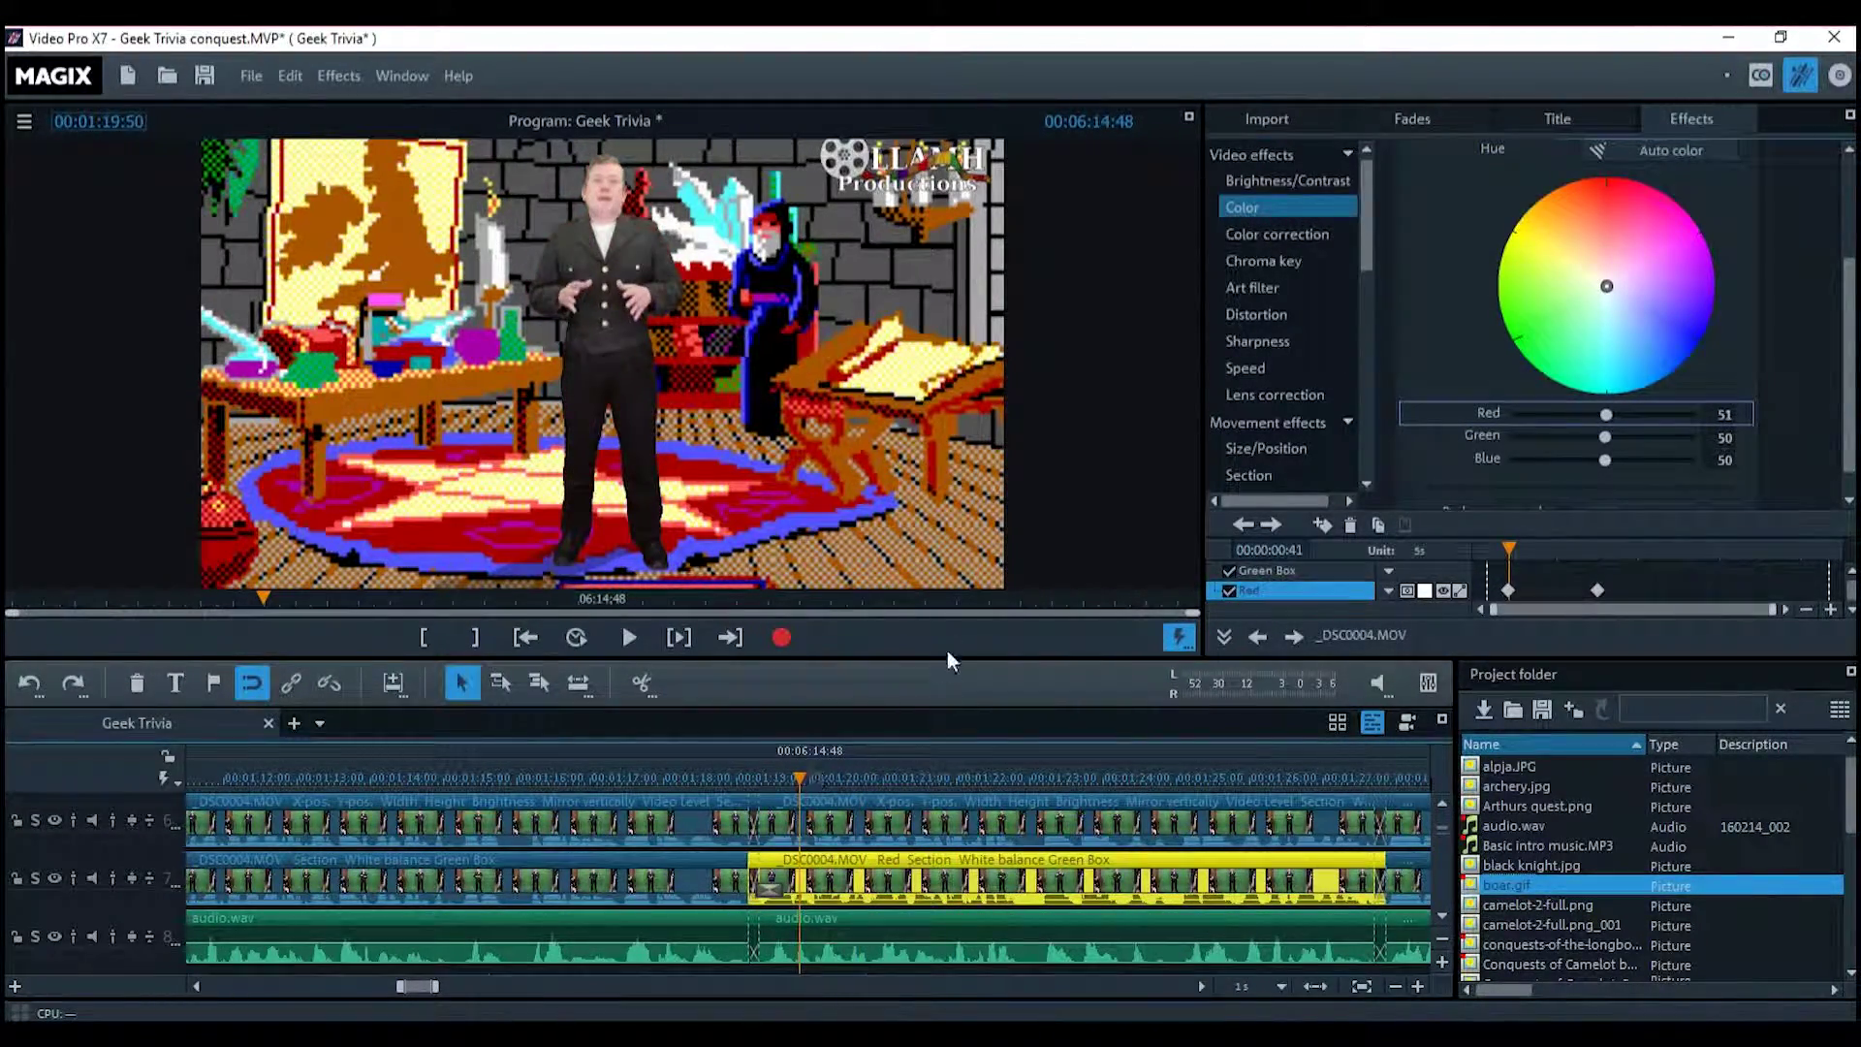
Play the track 7 clip from its first Red keyframe and scrub between the two keyframes to review the colour shift
left_click(629, 637)
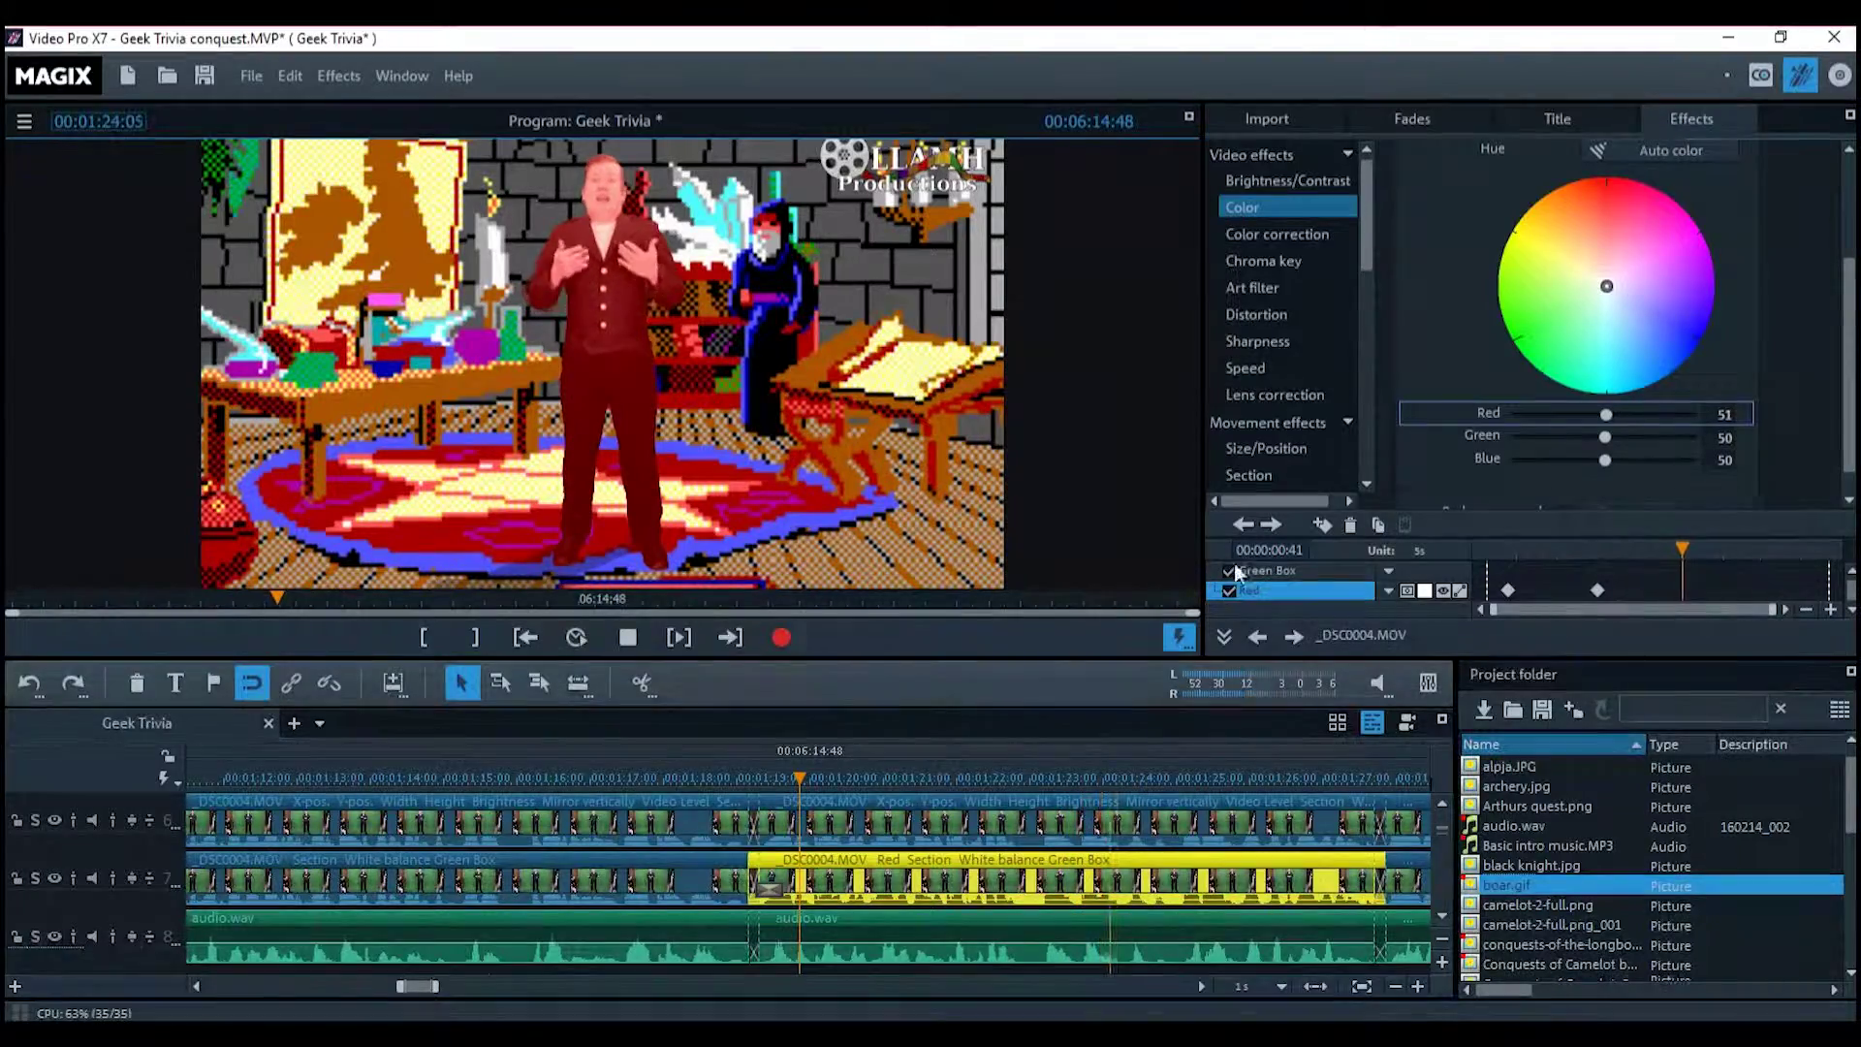
left_click(635, 637)
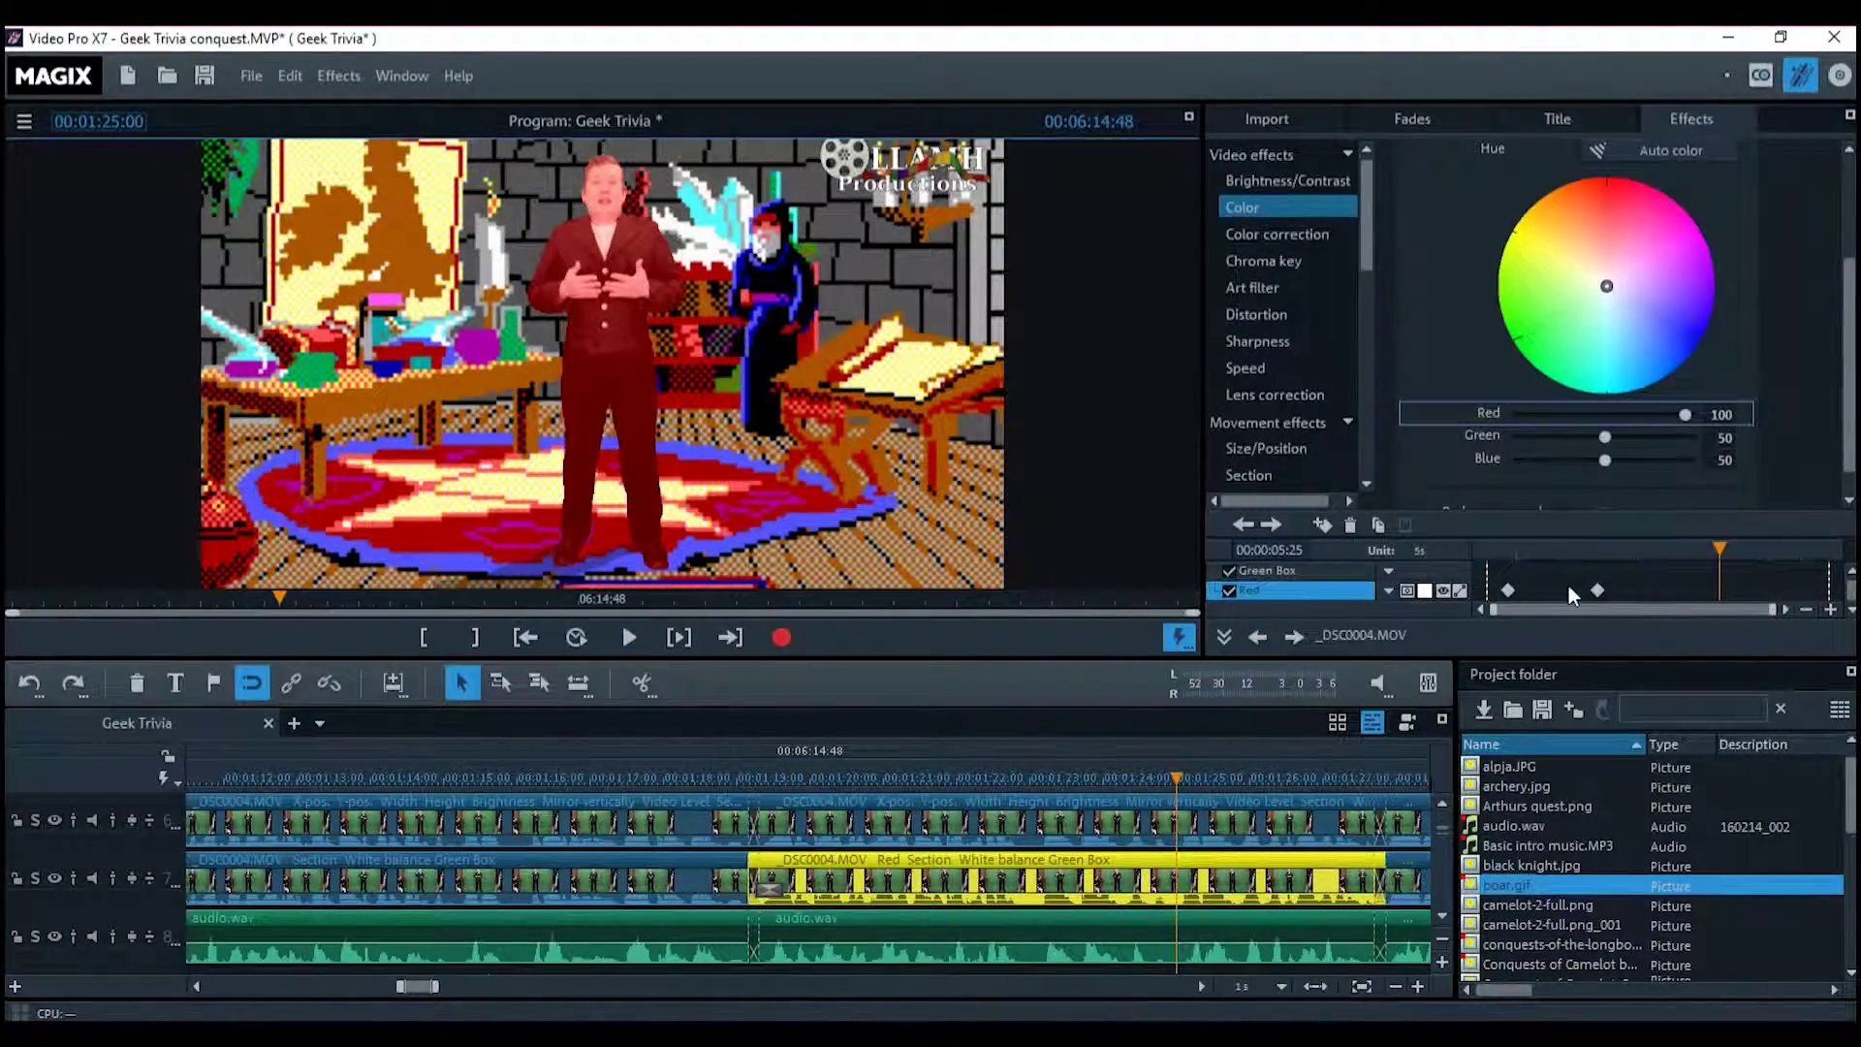
left_click(1506, 548)
mouse_move(1506, 547)
left_mouse_down()
mouse_move(1599, 549)
mouse_move(1522, 549)
left_mouse_up()
Select the second Red keyframe of the track 7 clip and set Red to 50
left_click(1599, 590)
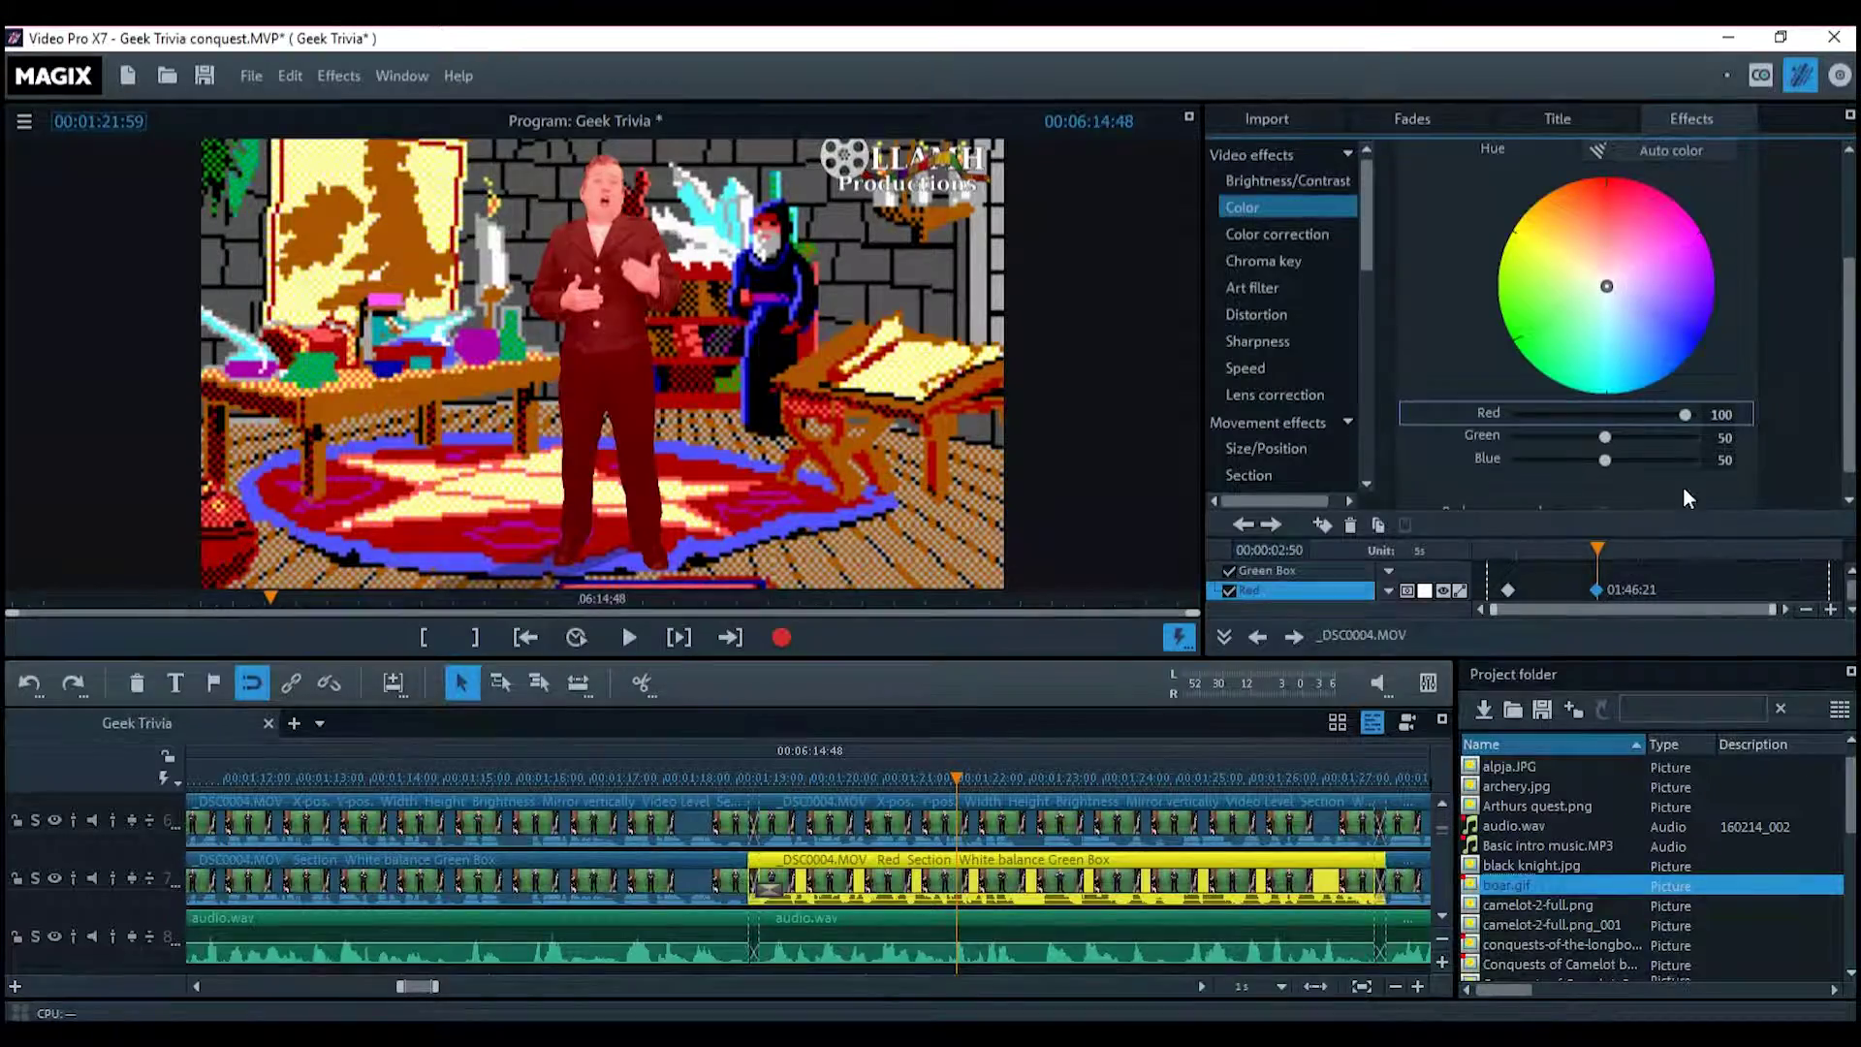
double_click(1718, 414)
type("50")
Select the Conquests of Camelot background.png clip on track 1 and add an active Saturation keyframe at 00:00:32:02
left_click_drag(1847, 386, 1844, 258)
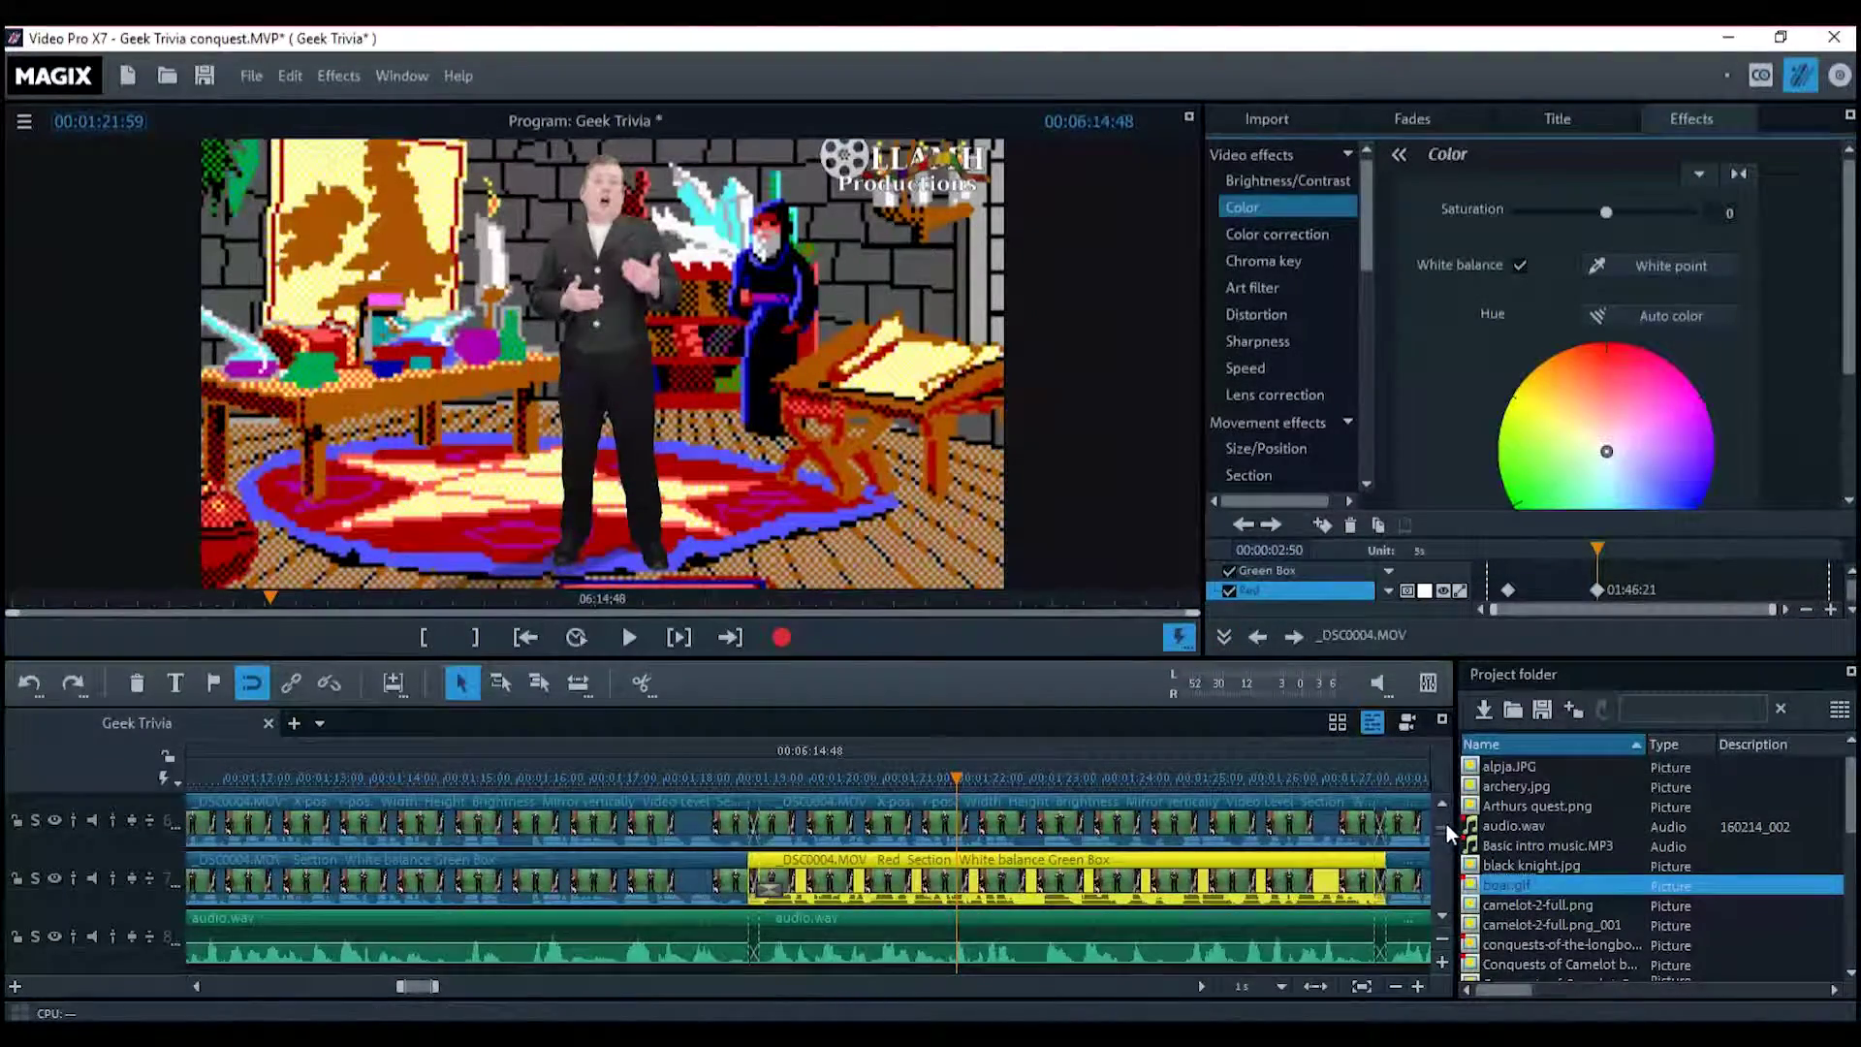
scroll(1451, 810, "up", 5)
left_click(893, 804)
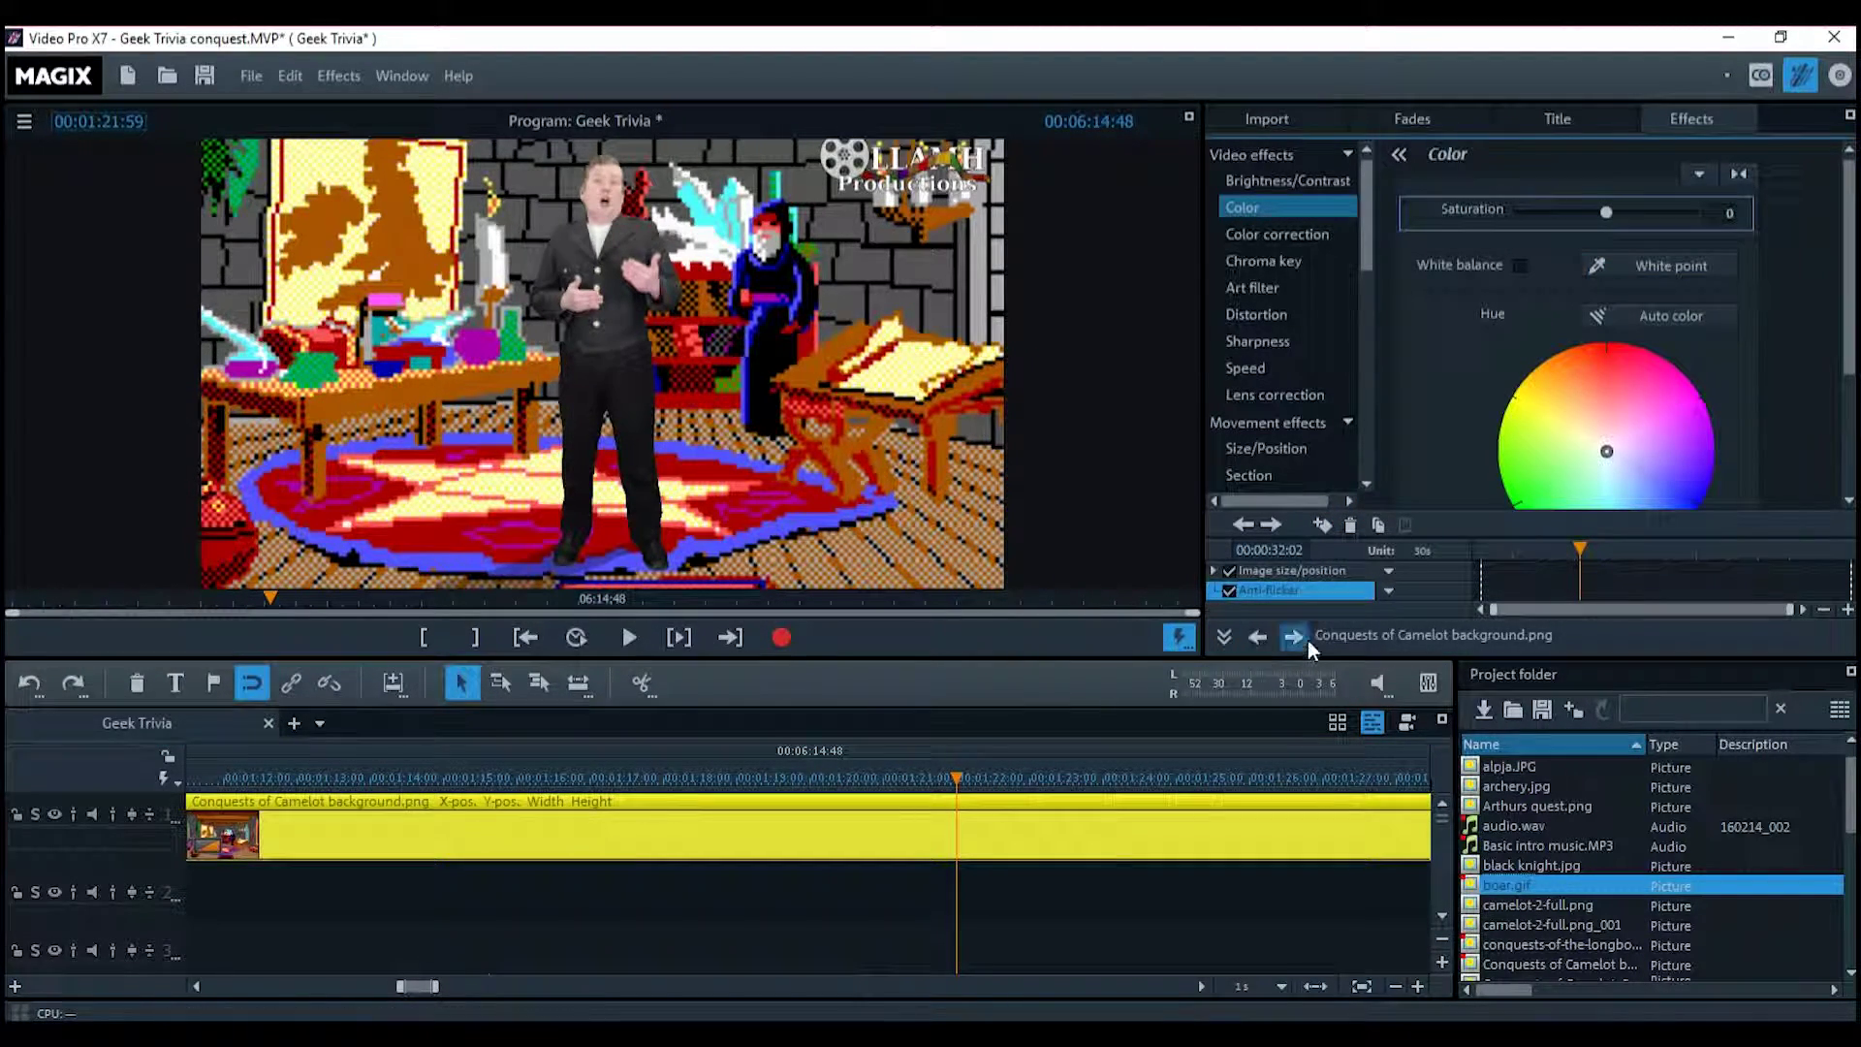
left_click(1323, 525)
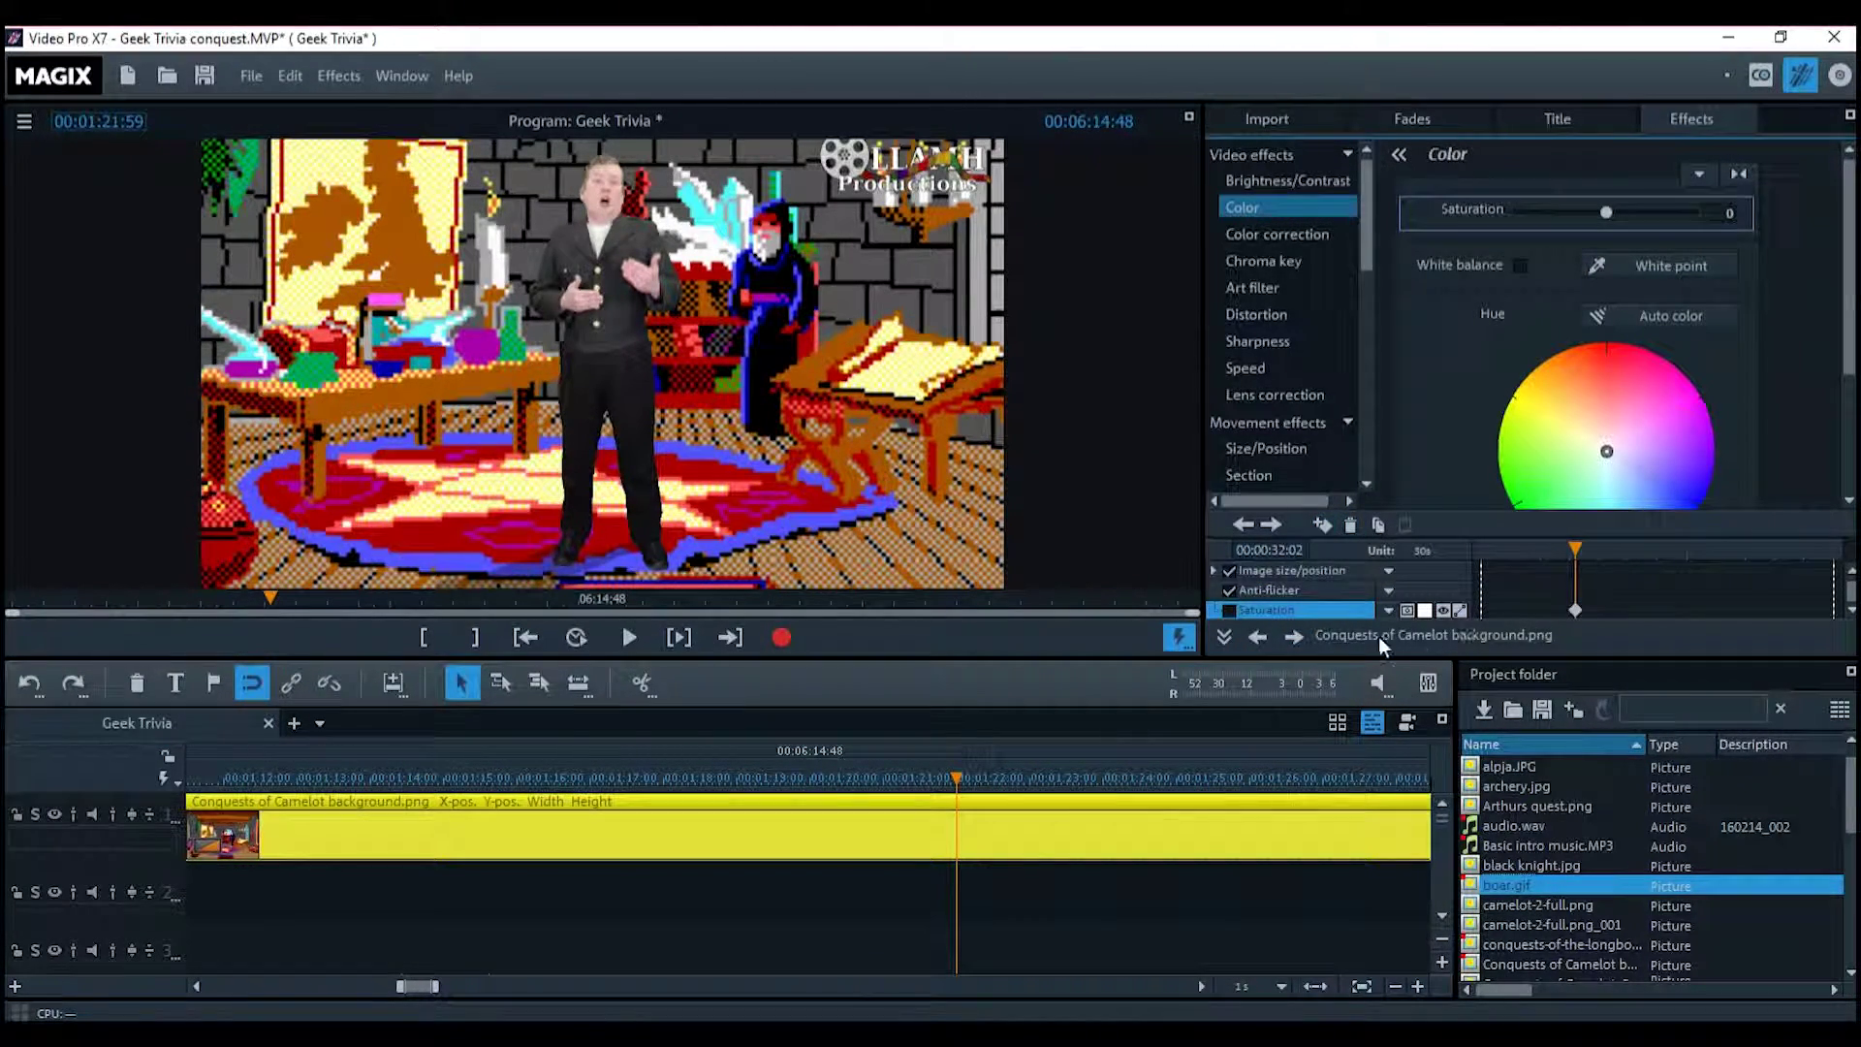
left_click(1229, 611)
At 00:00:59:53 in the background clip, set Saturation to -100 and scrub between the two keyframes to check the fade
left_click_drag(974, 785, 1297, 780)
left_click_drag(1583, 548, 1656, 547)
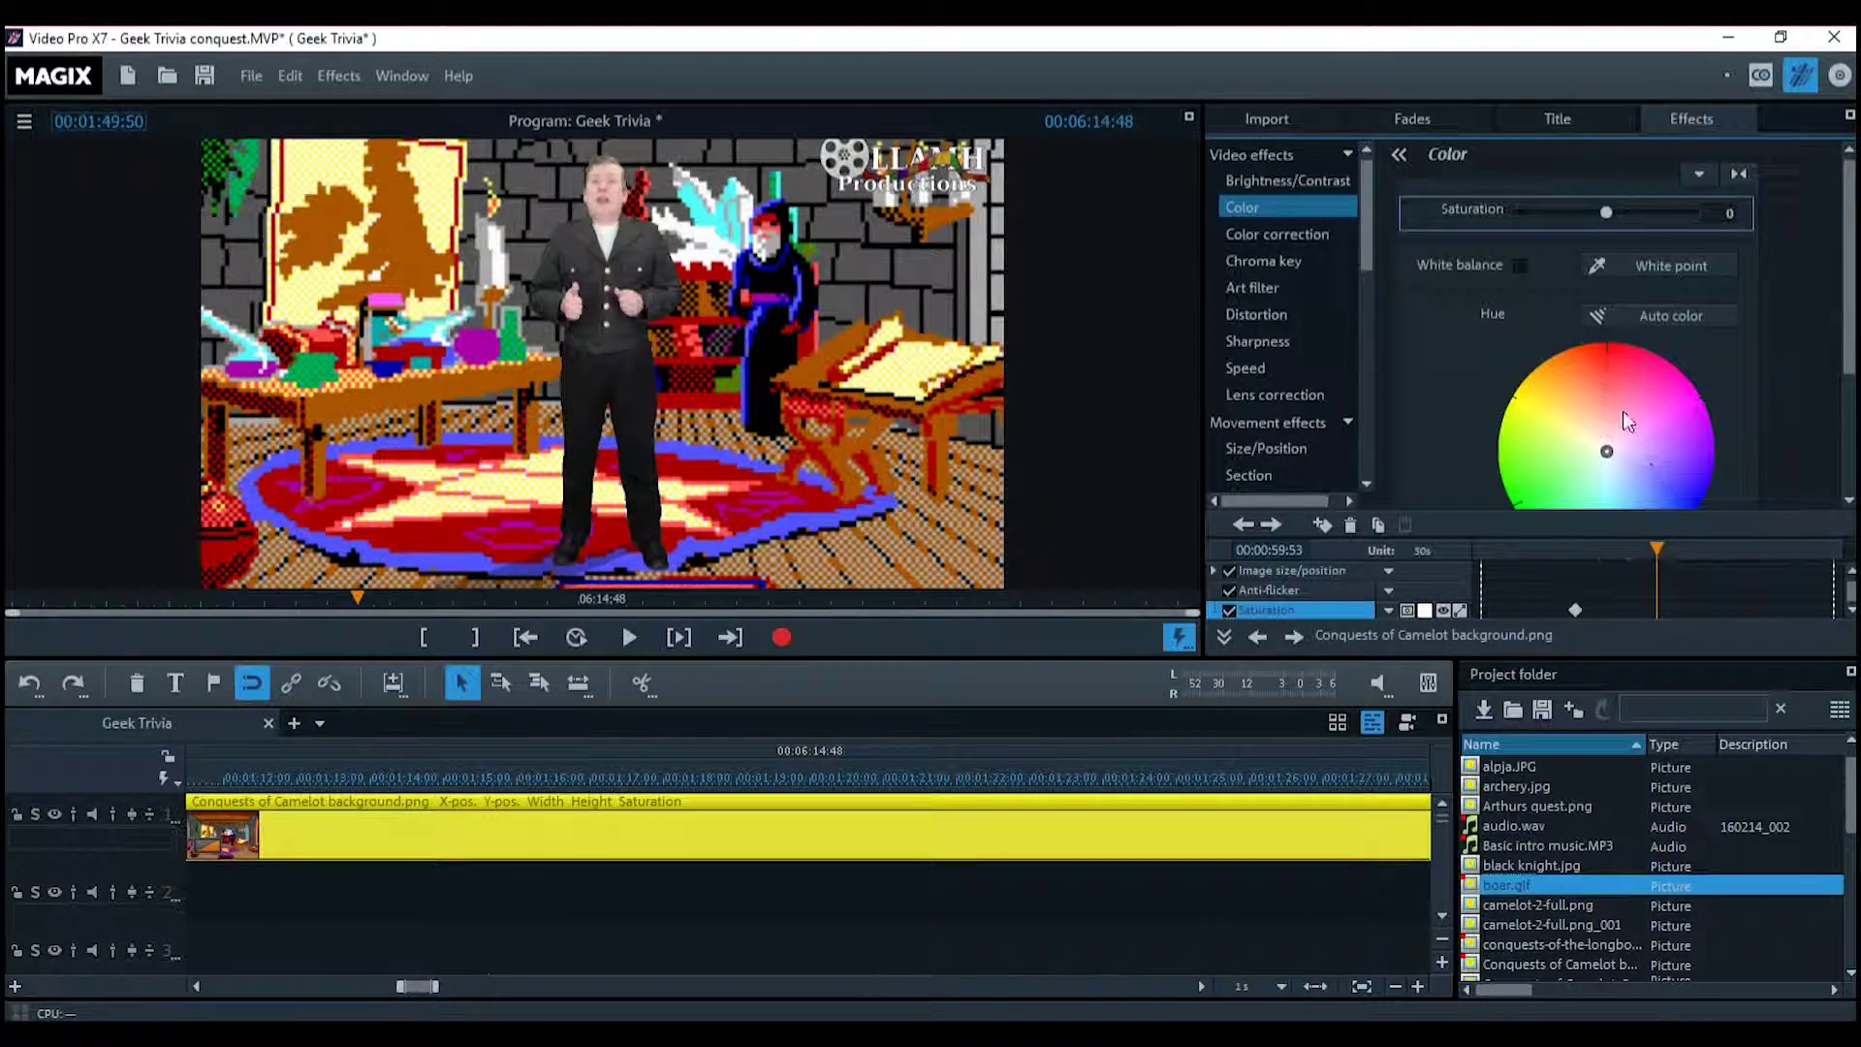
left_click_drag(1606, 213, 1447, 216)
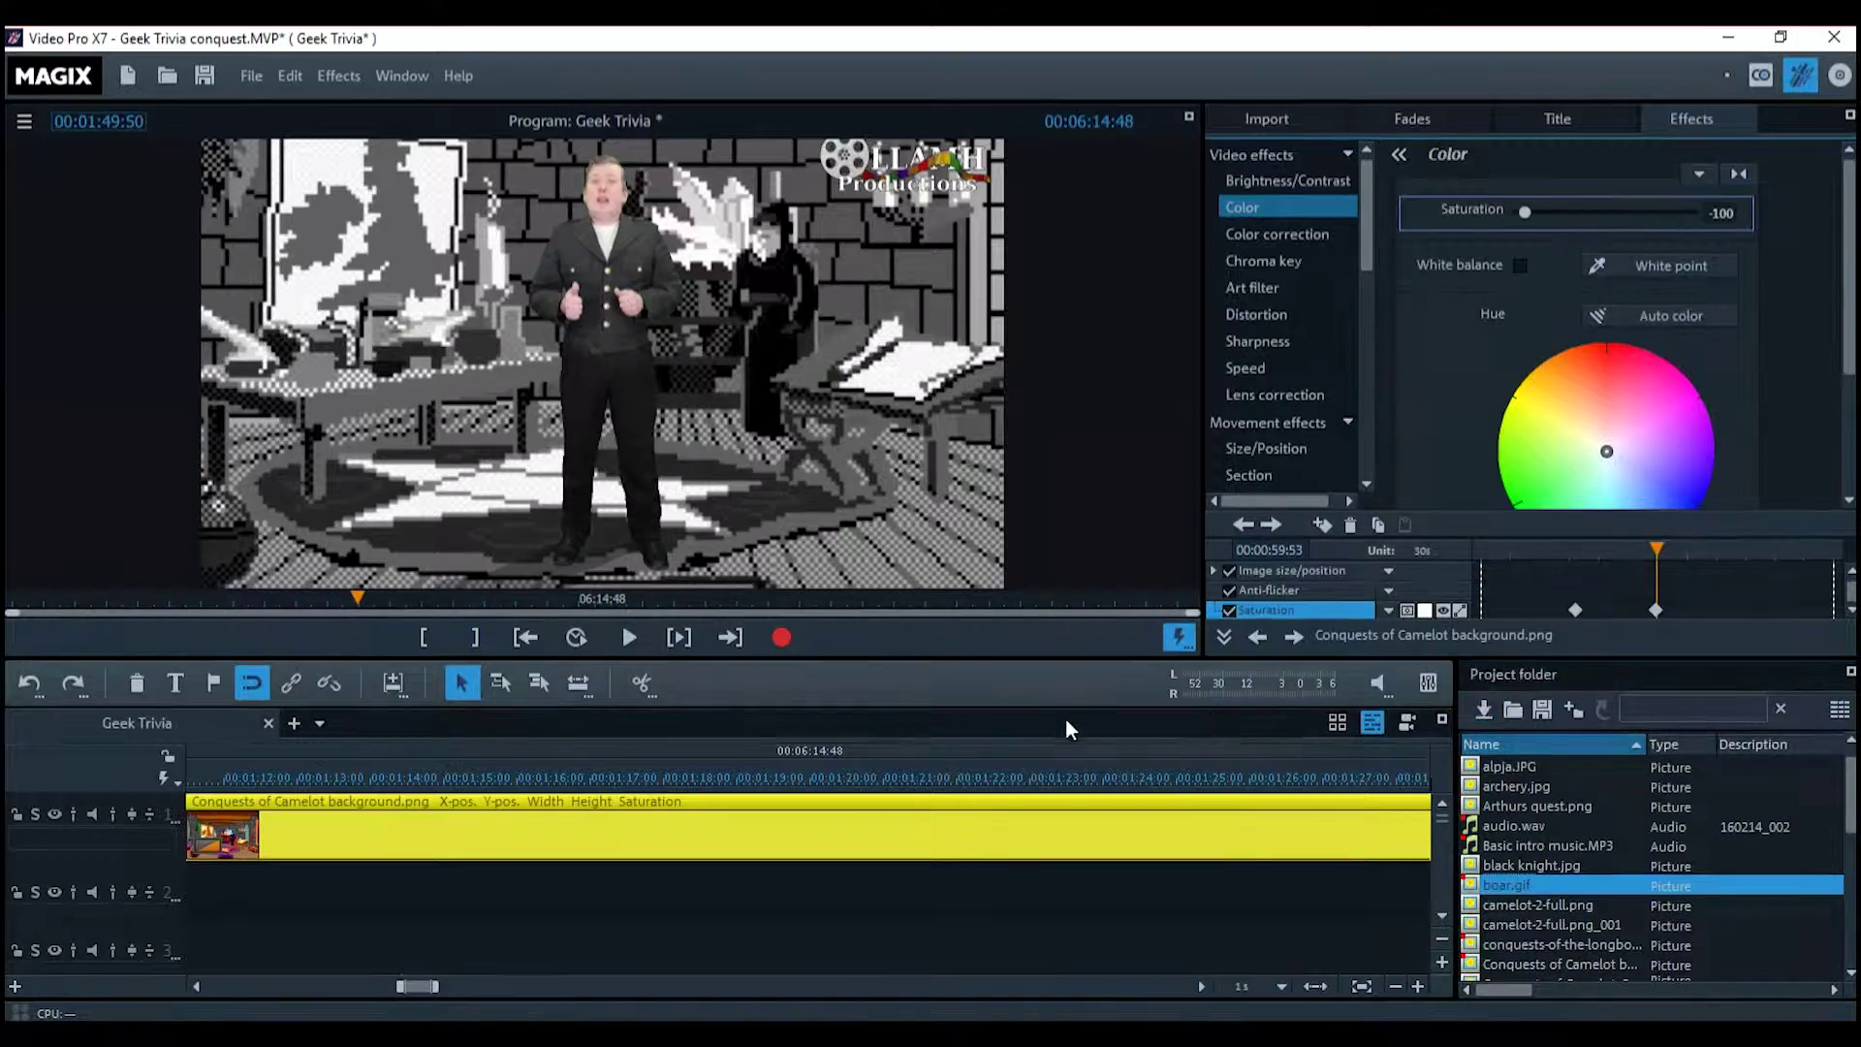
left_click_drag(947, 776, 1343, 772)
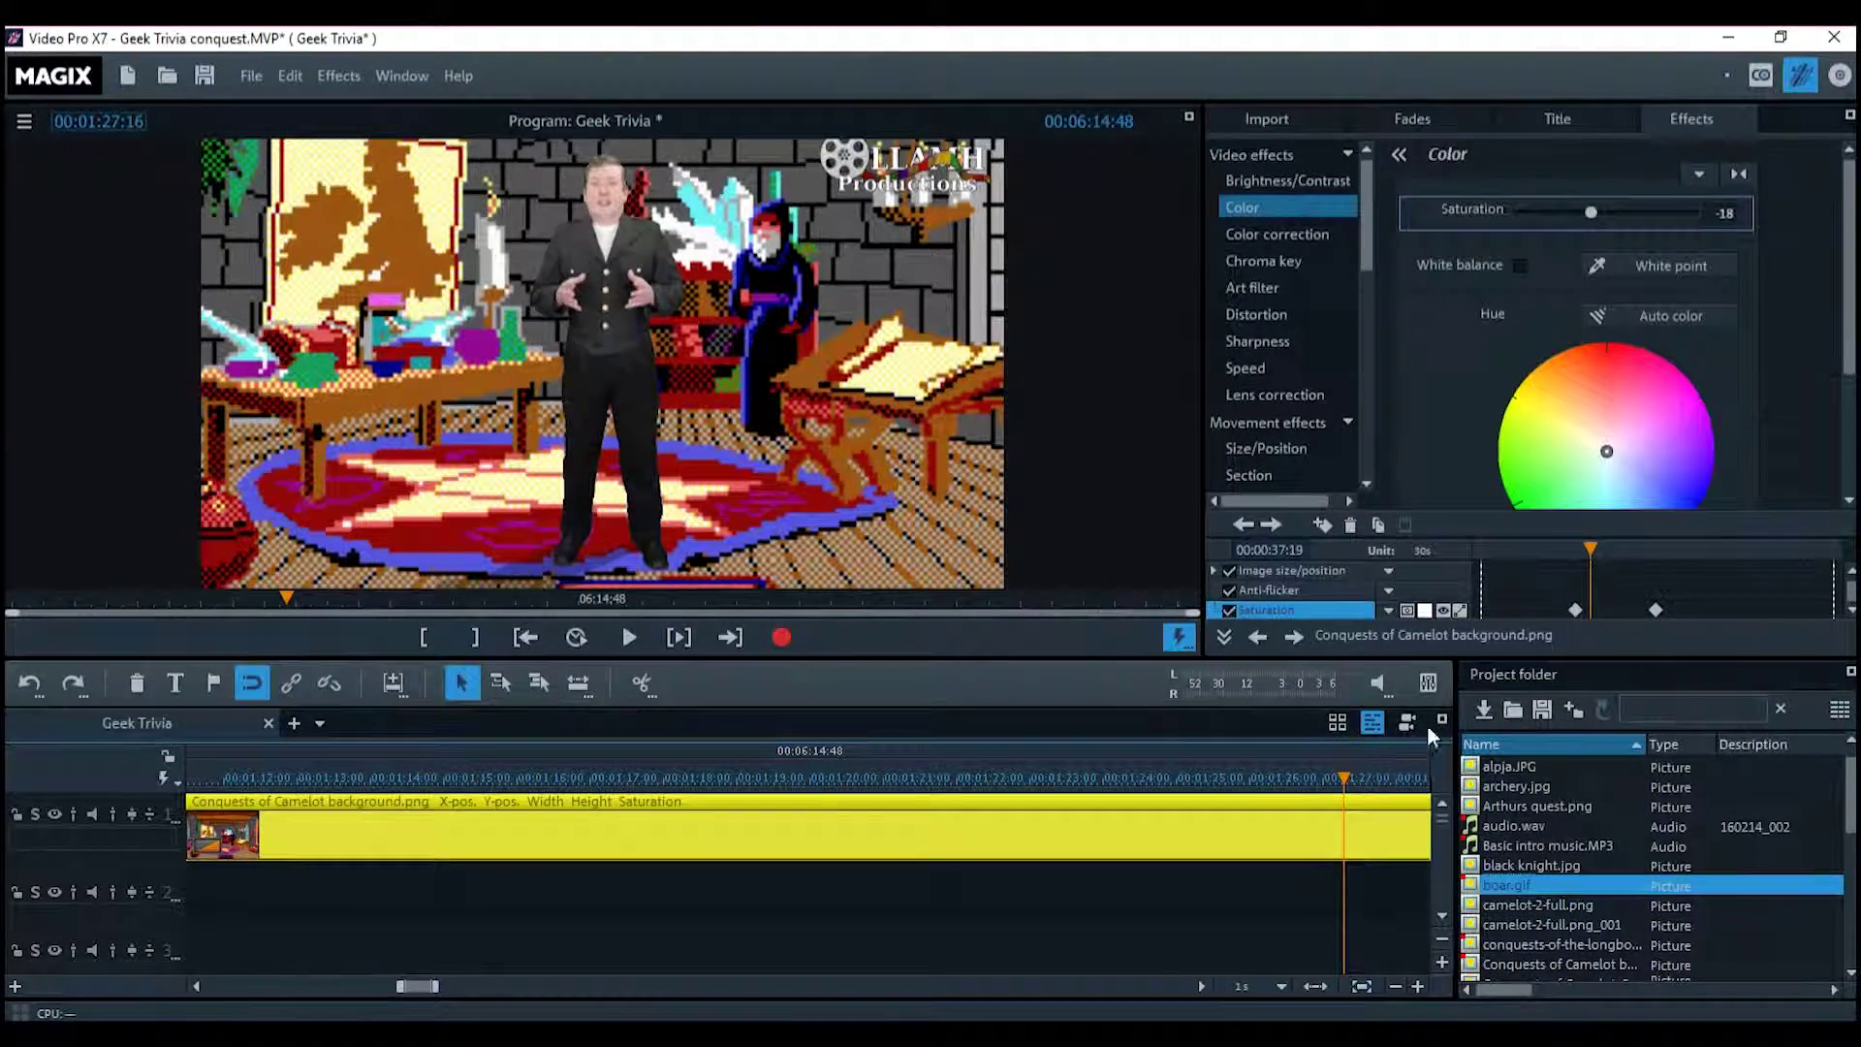
mouse_move(1591, 545)
left_mouse_down()
mouse_move(1718, 548)
mouse_move(1581, 549)
left_mouse_up()
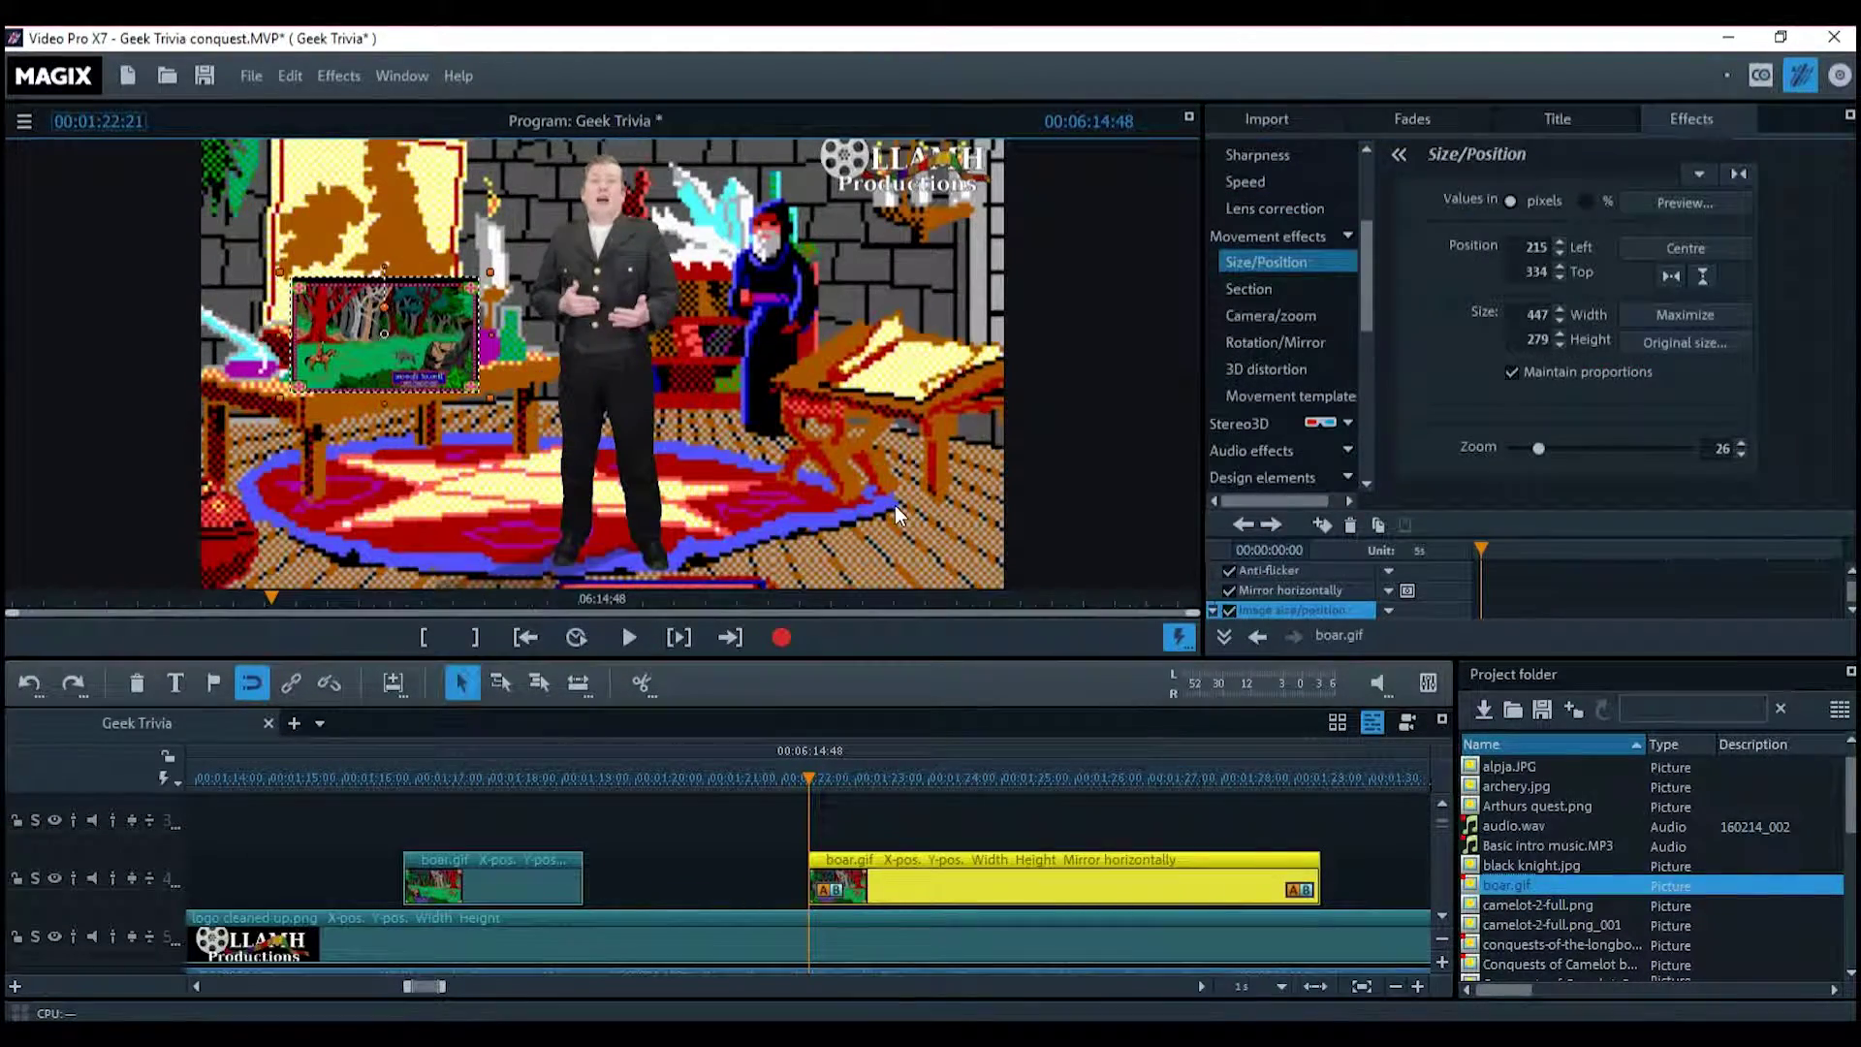
Open Rotation/Mirroring for the second boar.gif clip, add a keyframe at 00:00:00:00 and nudge the vertical-axis rotation up and back to 0
left_click(1312, 342)
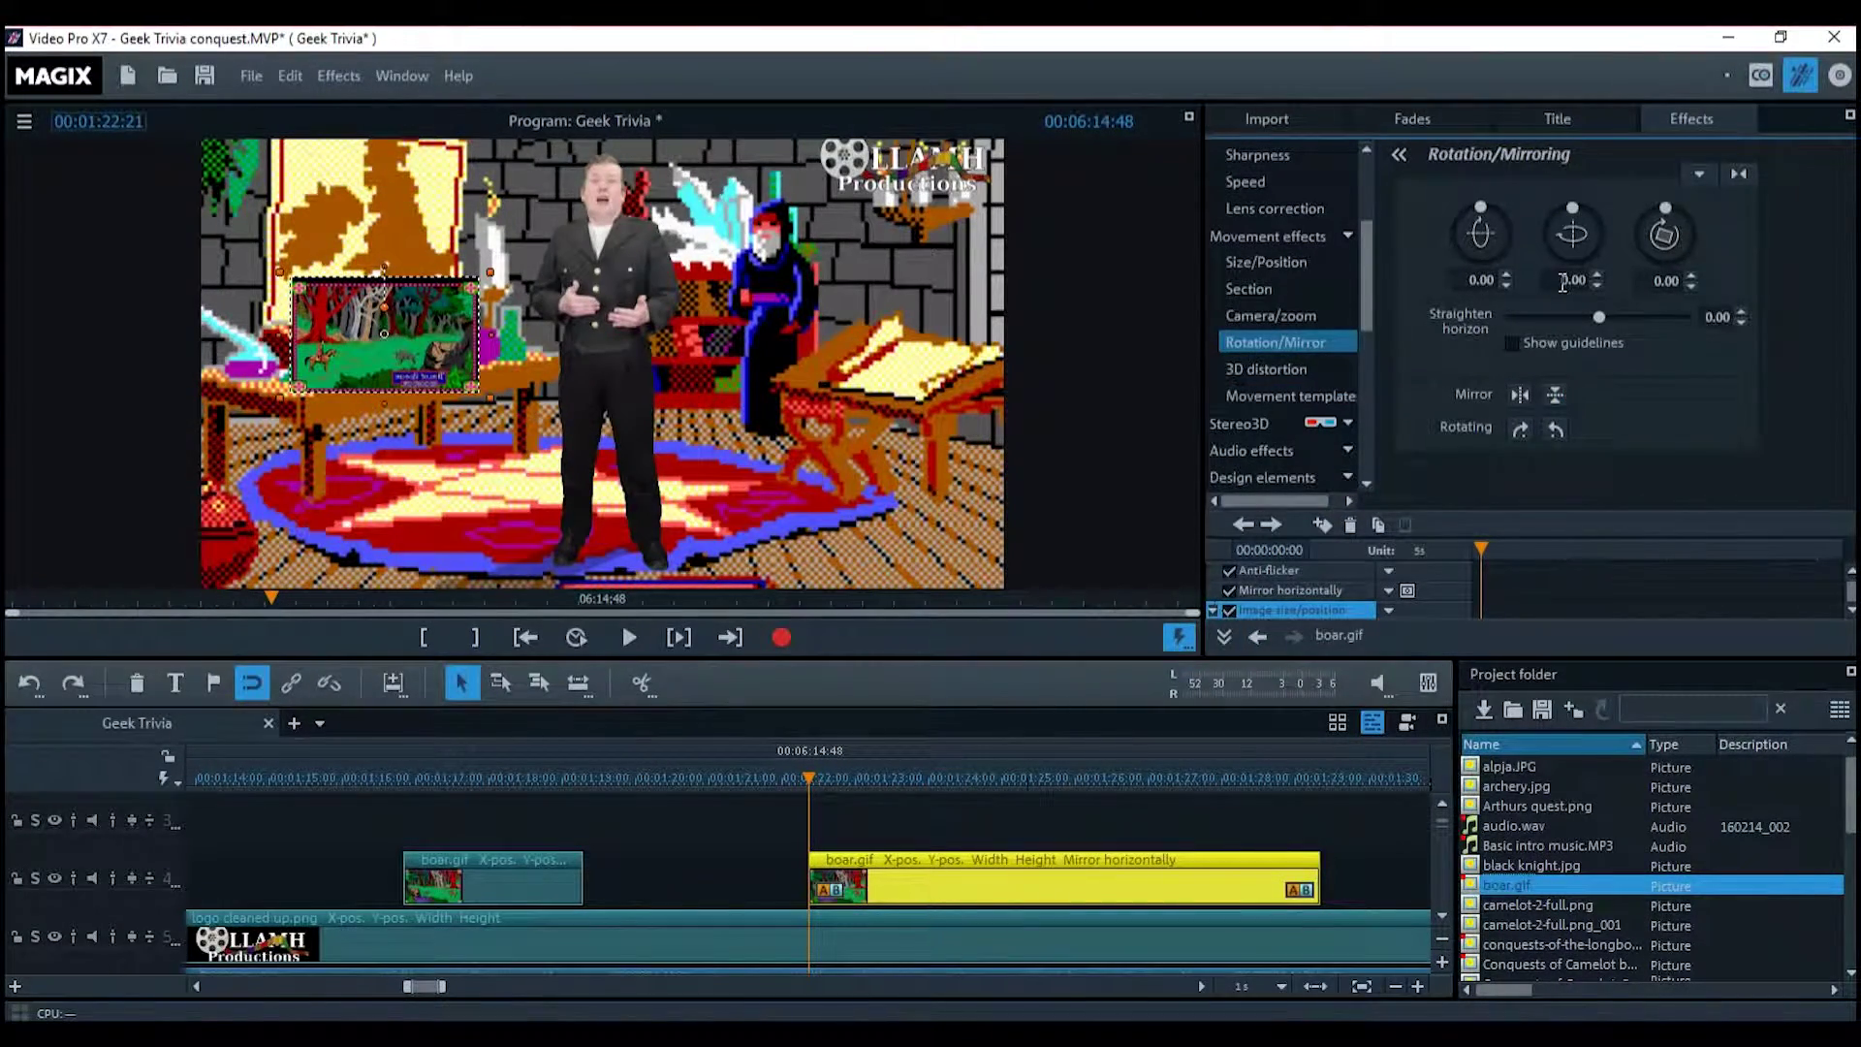
left_click(1324, 527)
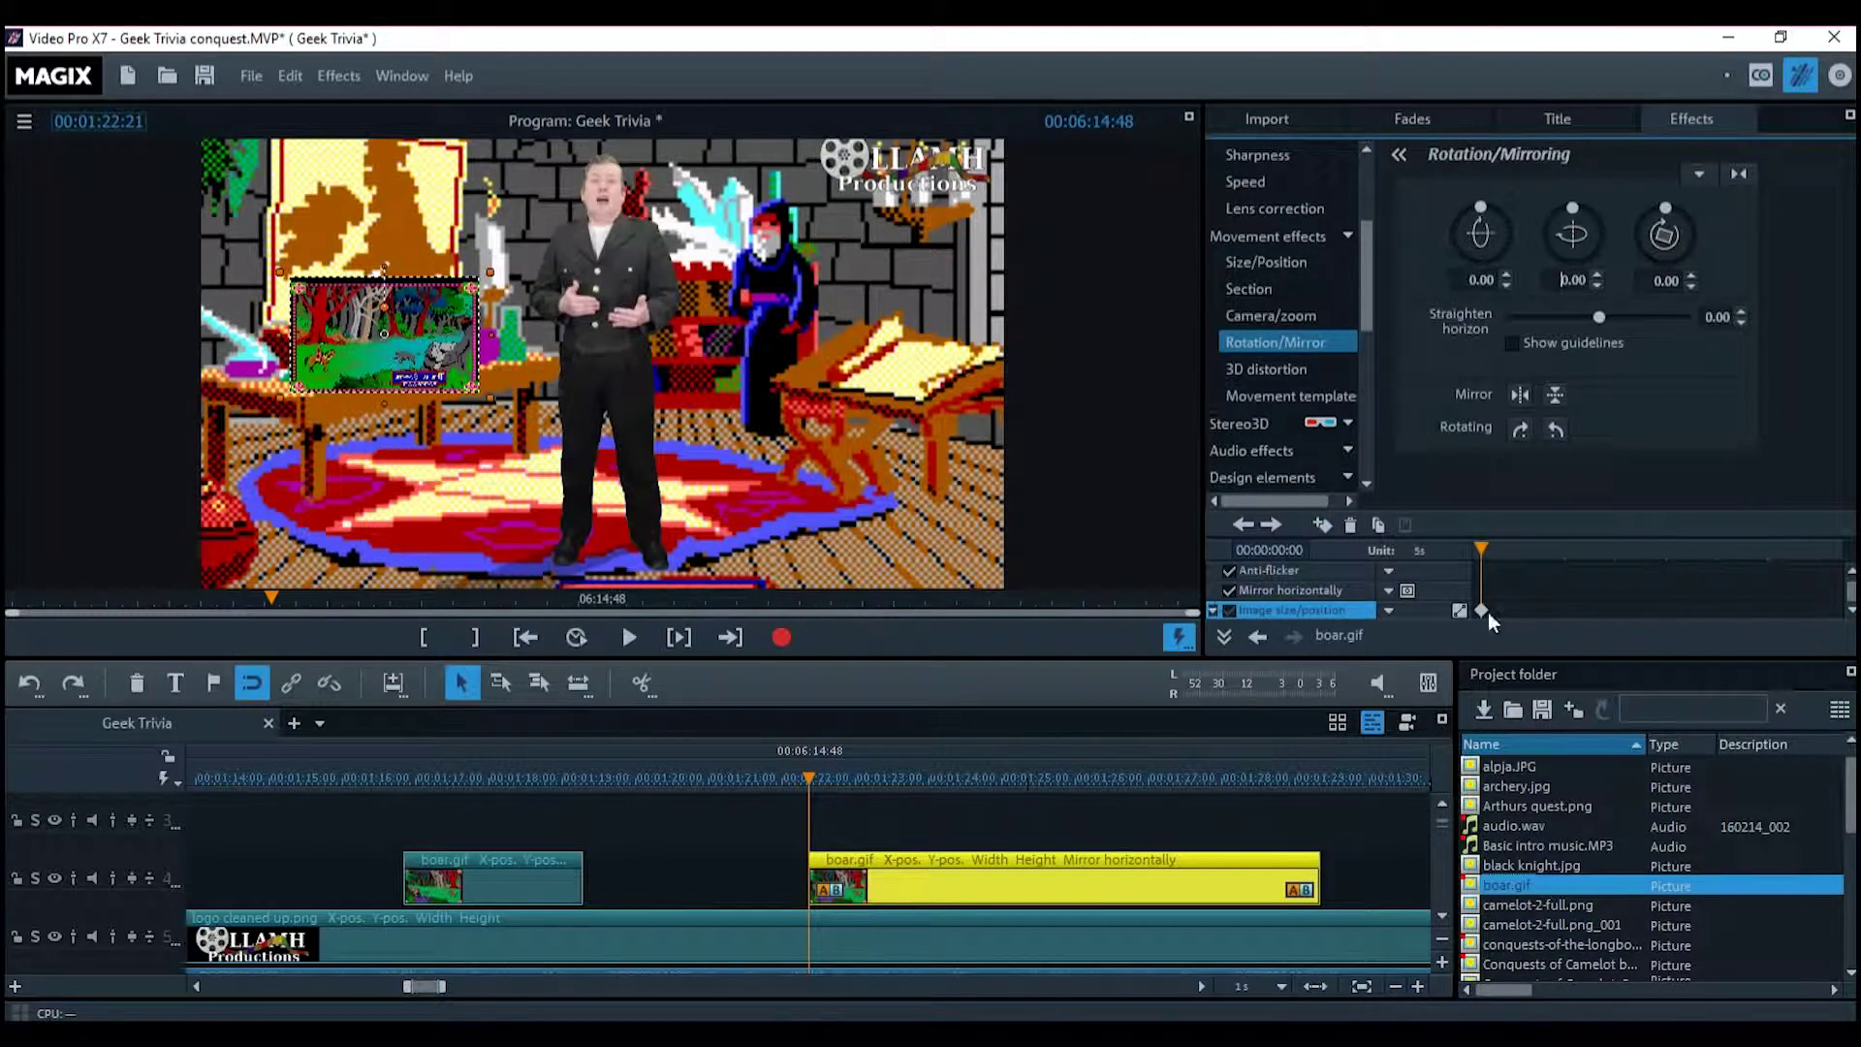
left_click(1282, 591)
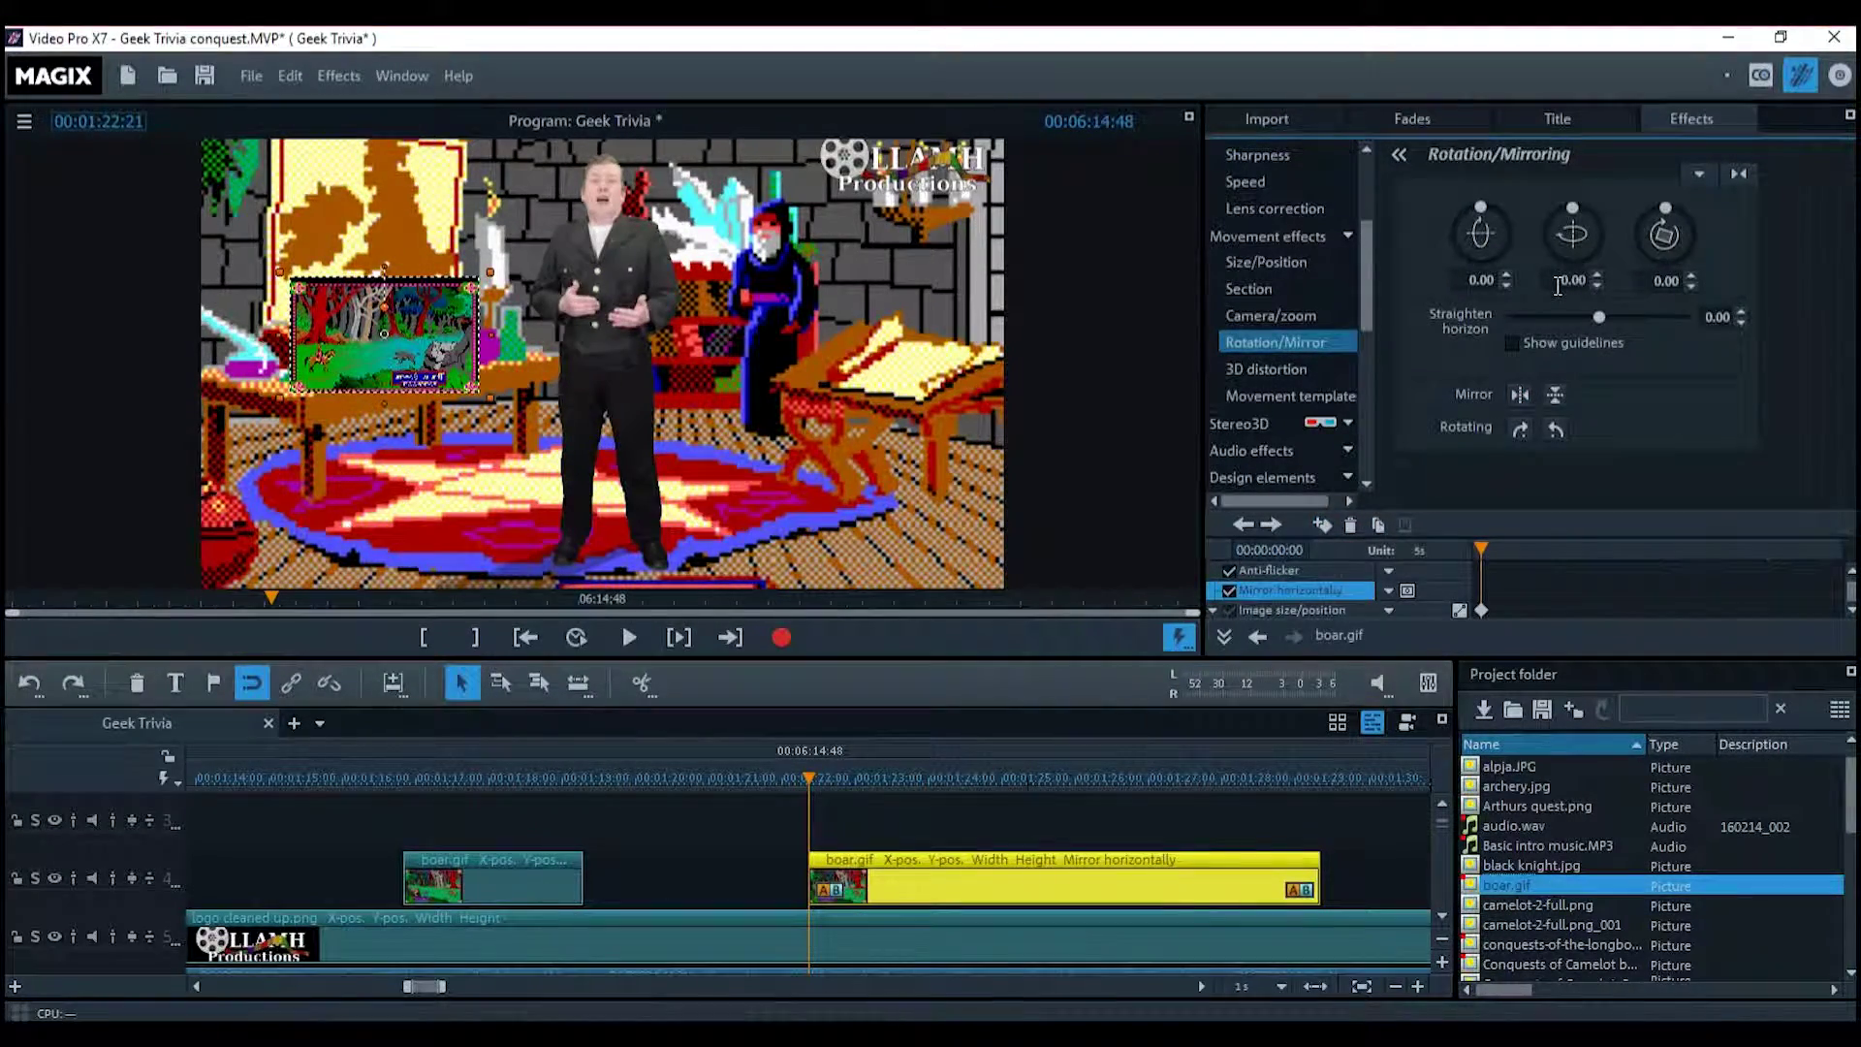
left_click(1601, 276)
left_click(1602, 288)
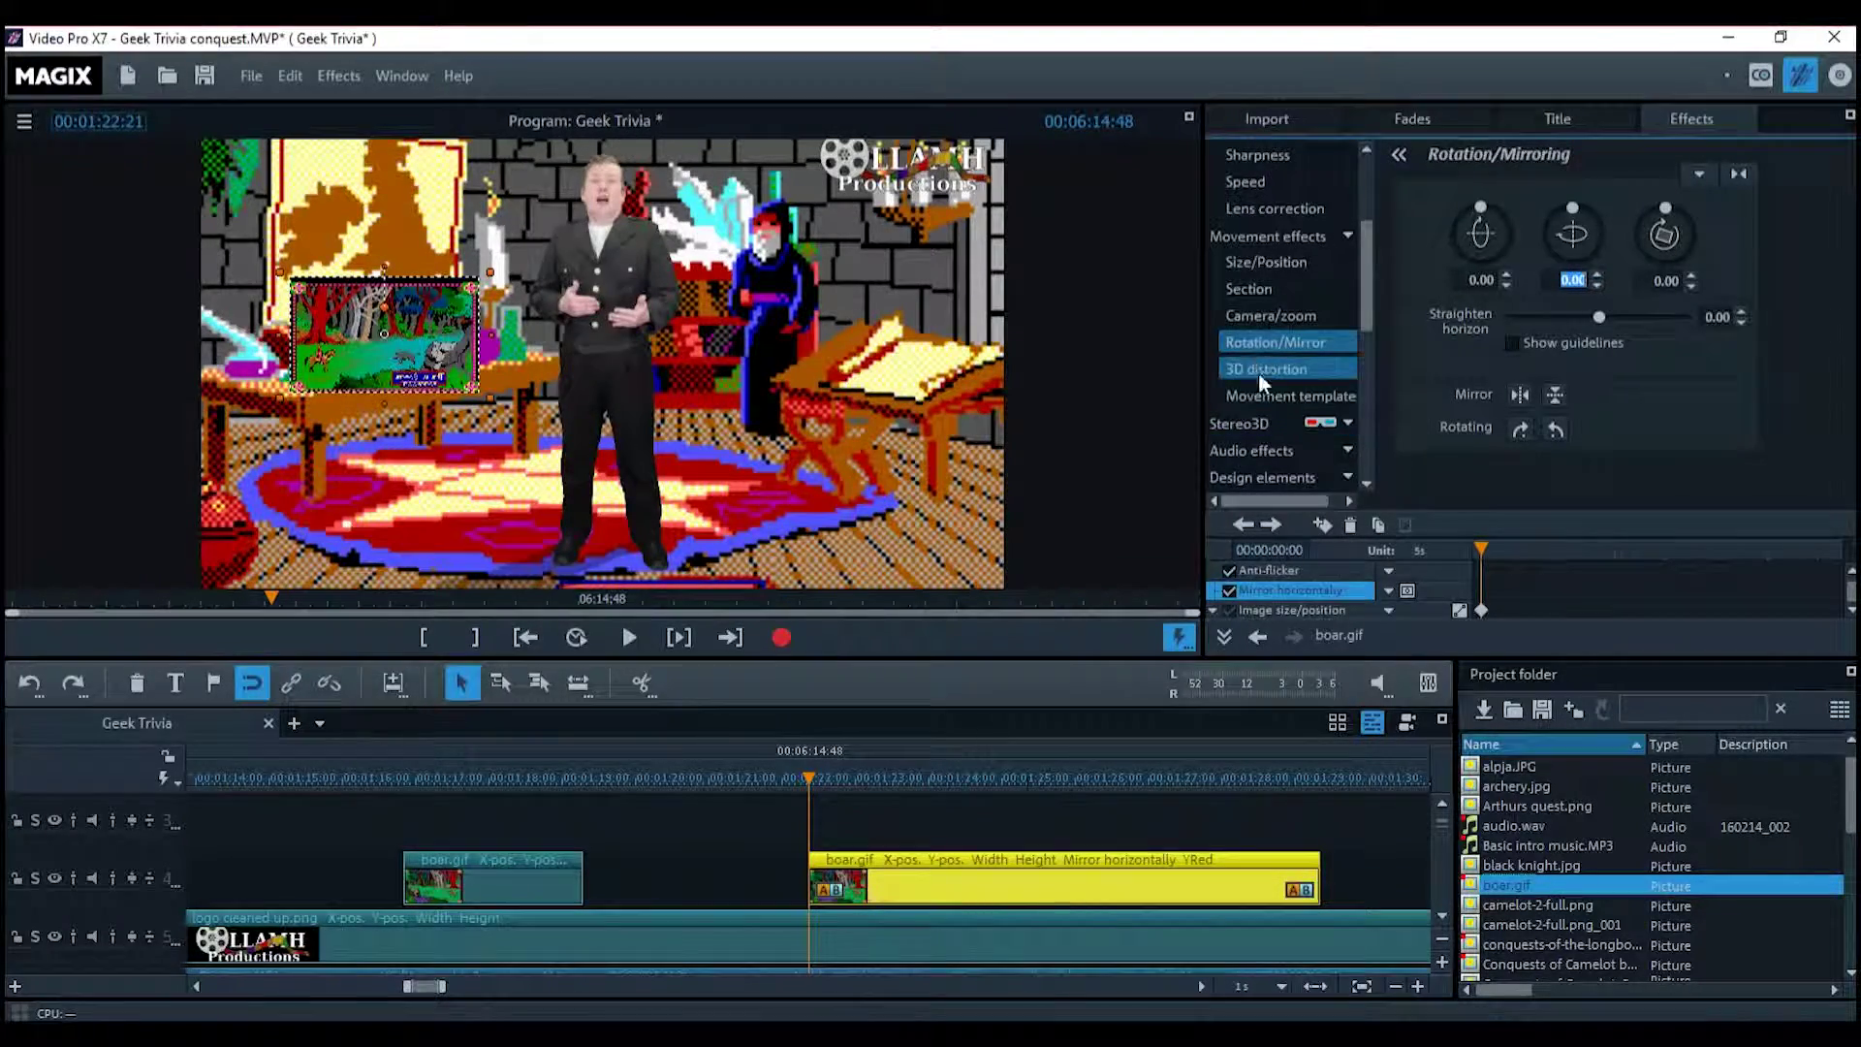
Look through the boar.gif clip's expanded Image size/position keyframe curves for those that control rotation and tilt
left_click_drag(1849, 593, 1852, 613)
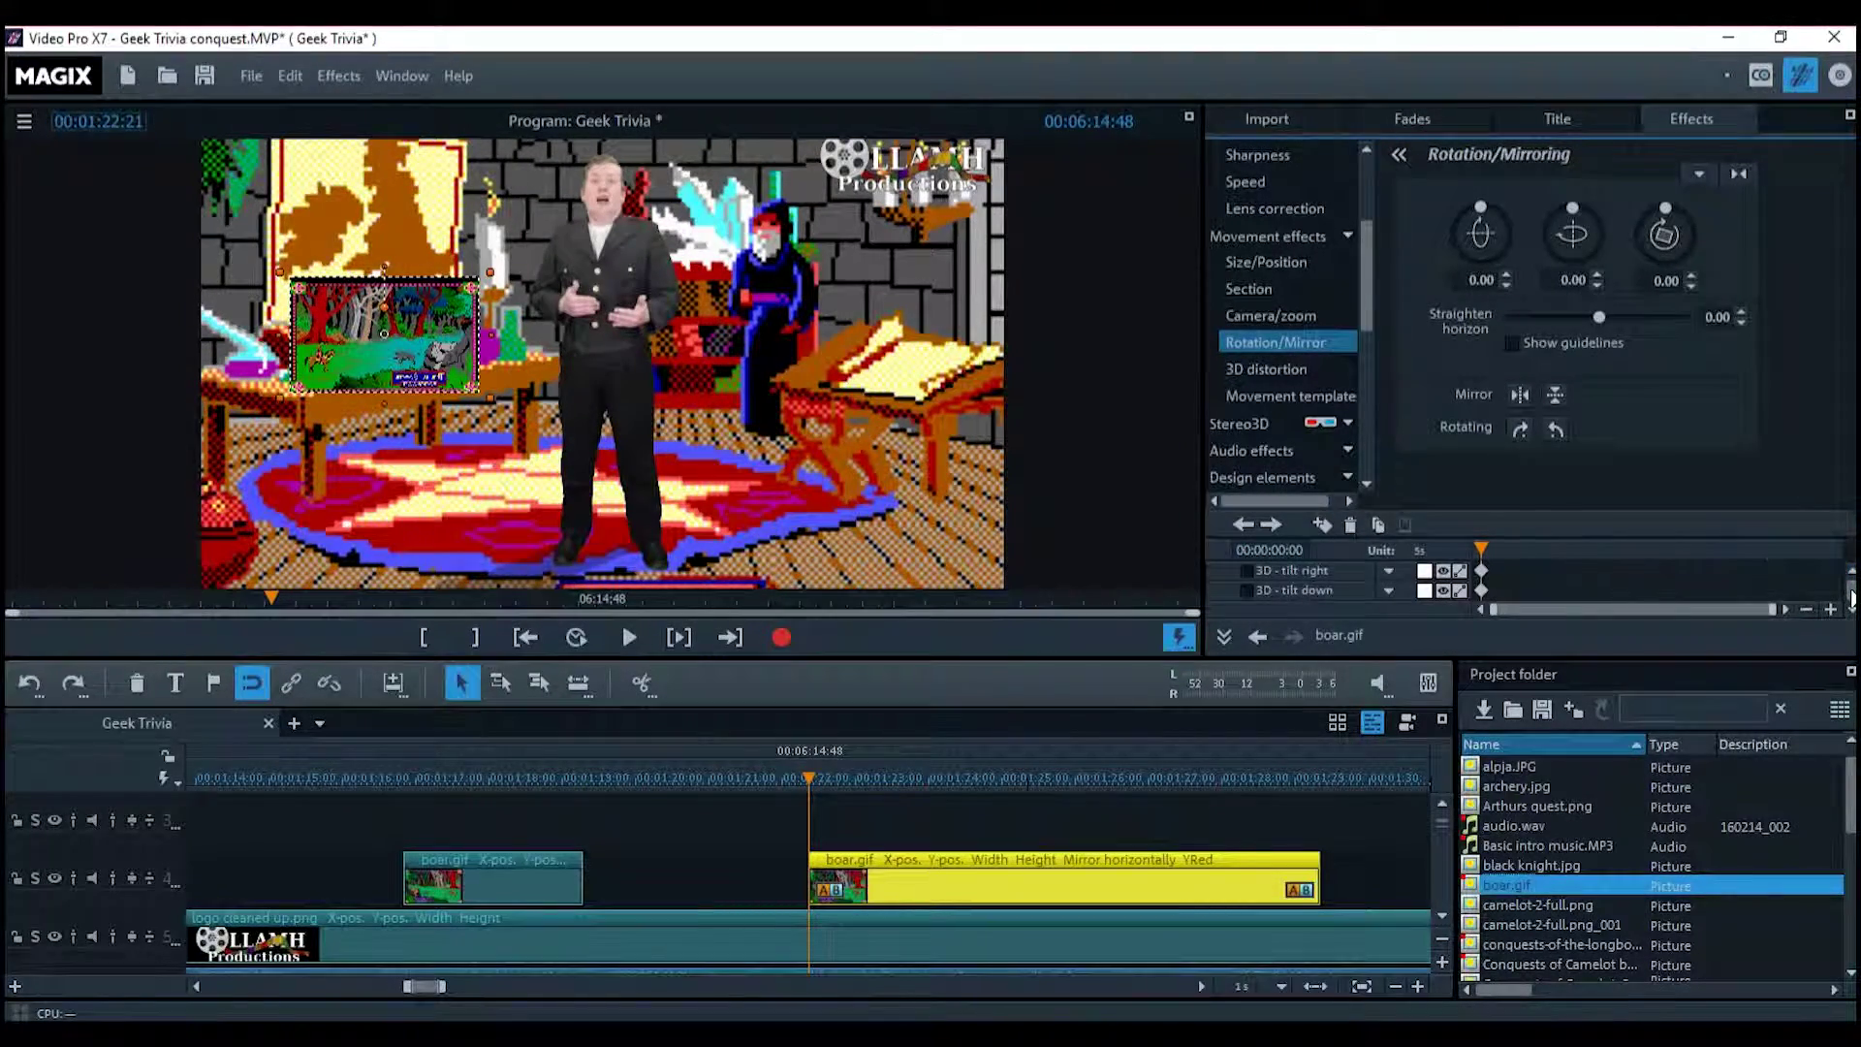
left_click_drag(1852, 597, 1852, 593)
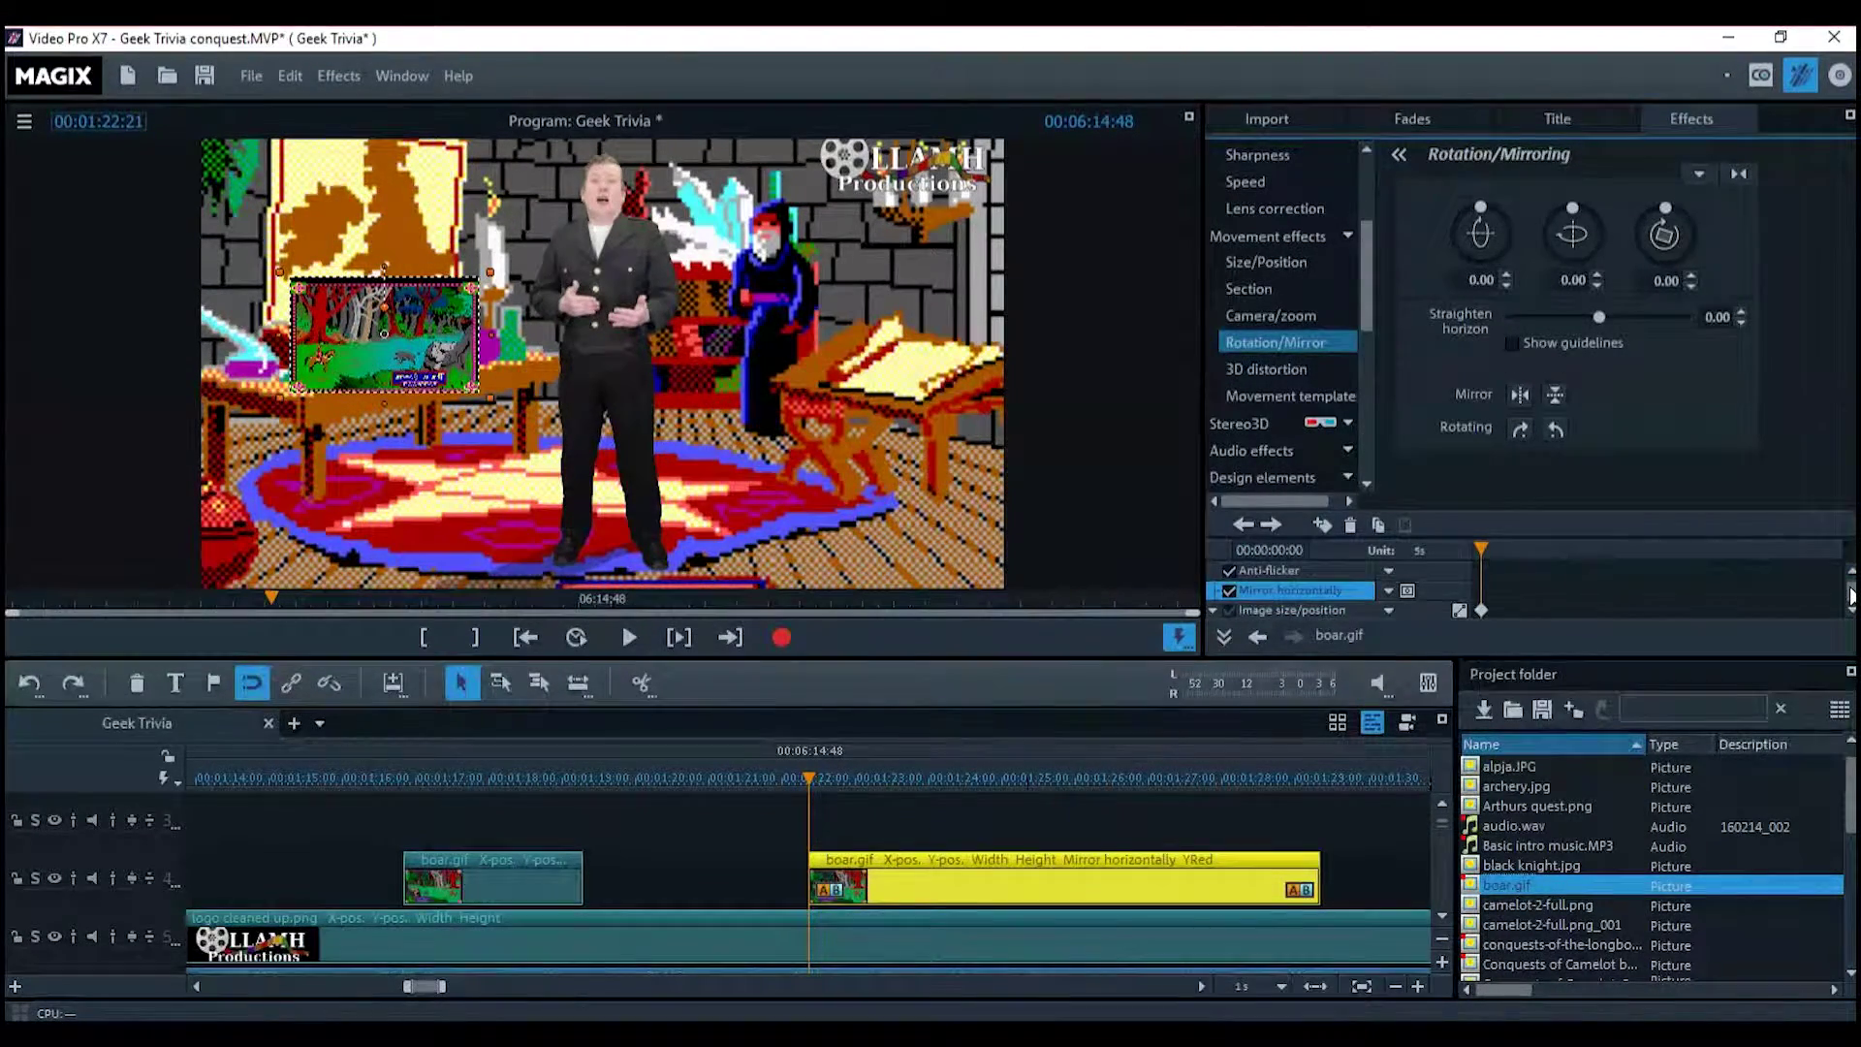
left_click(1852, 613)
left_click(1851, 612)
left_click(1852, 612)
left_click(1851, 613)
left_click(1851, 612)
left_click(1851, 613)
left_click(1851, 613)
left_click(1852, 613)
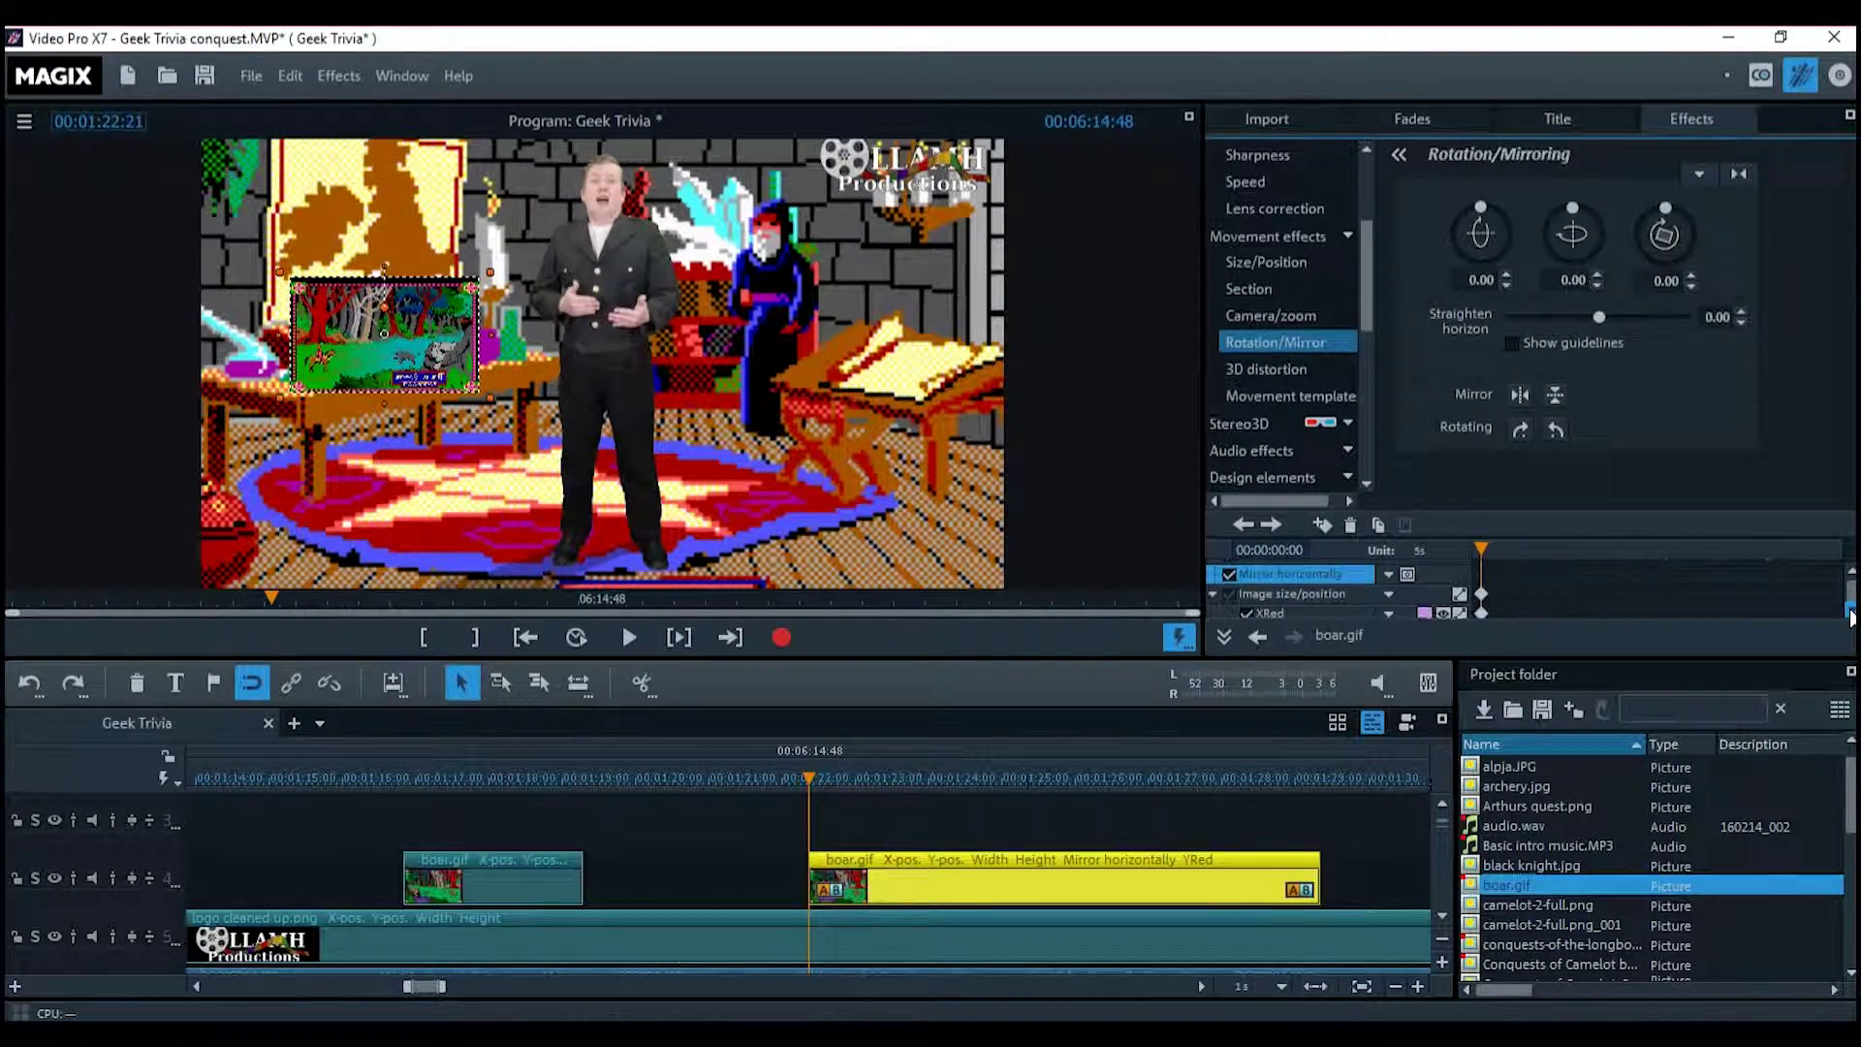
left_click(1213, 595)
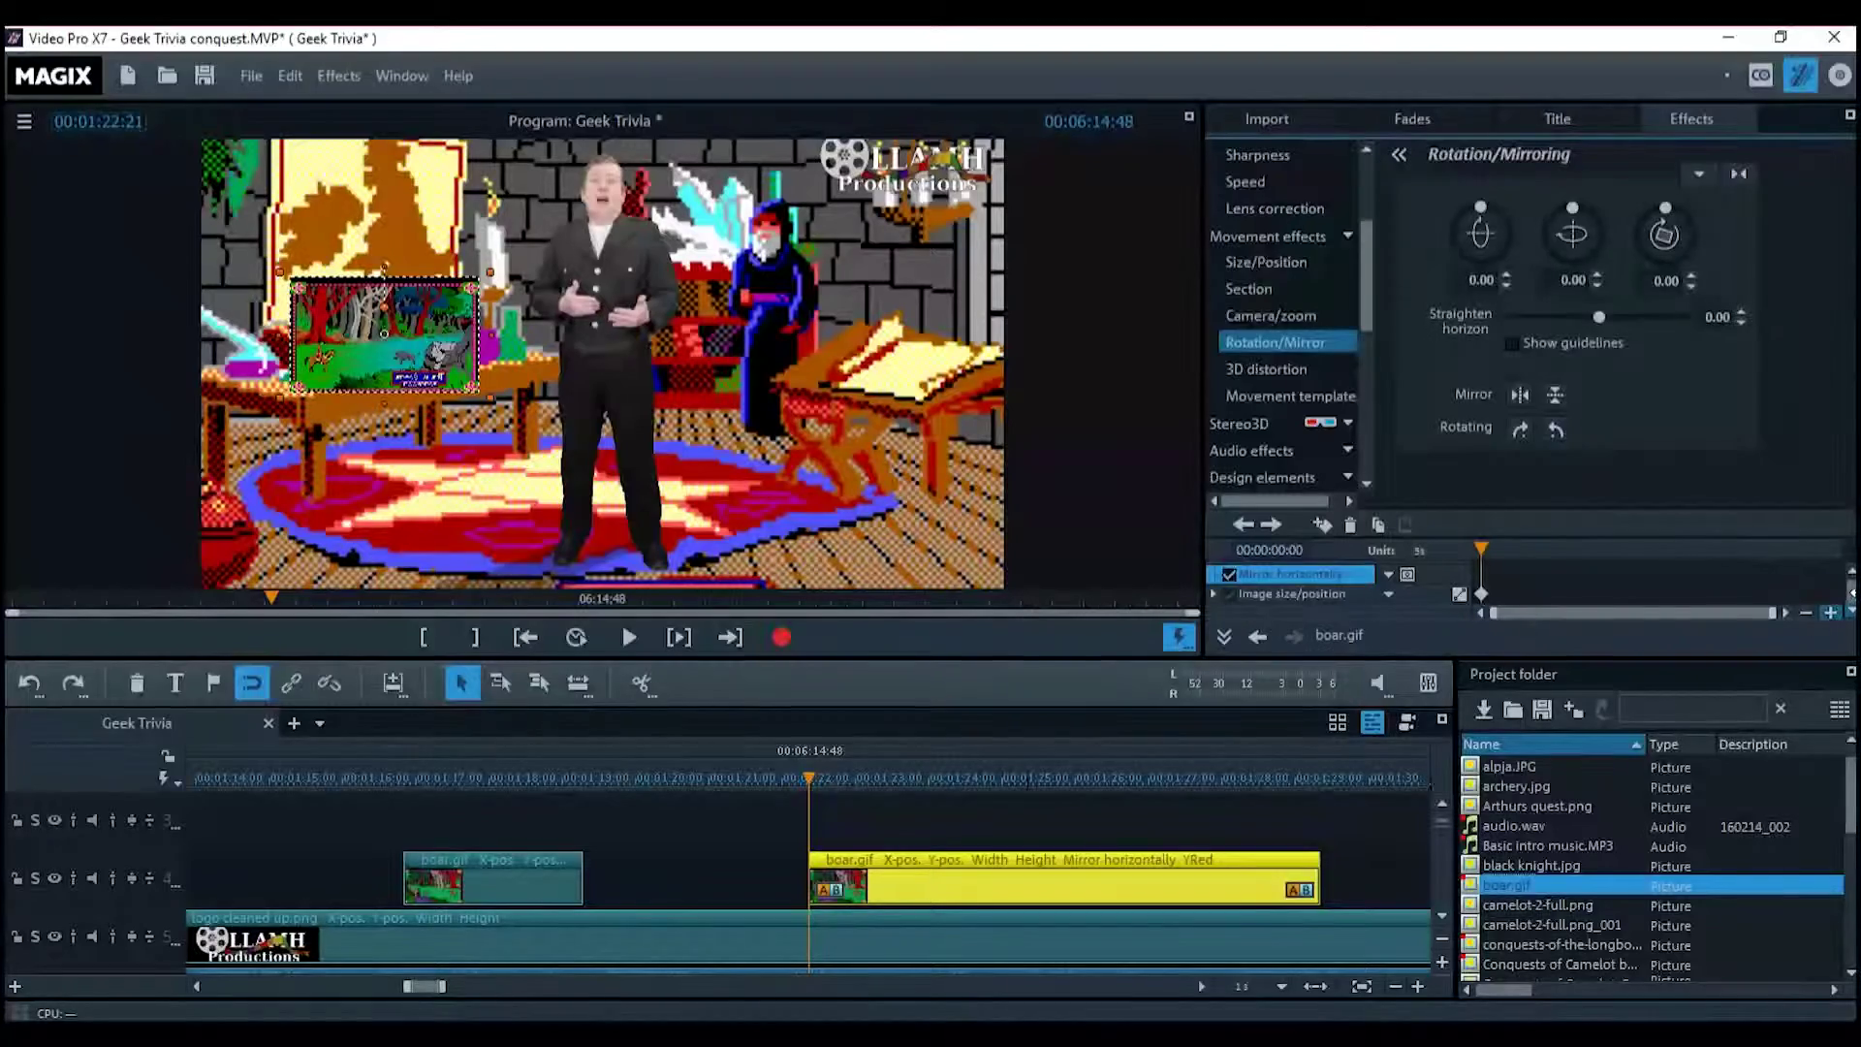
left_click(1852, 612)
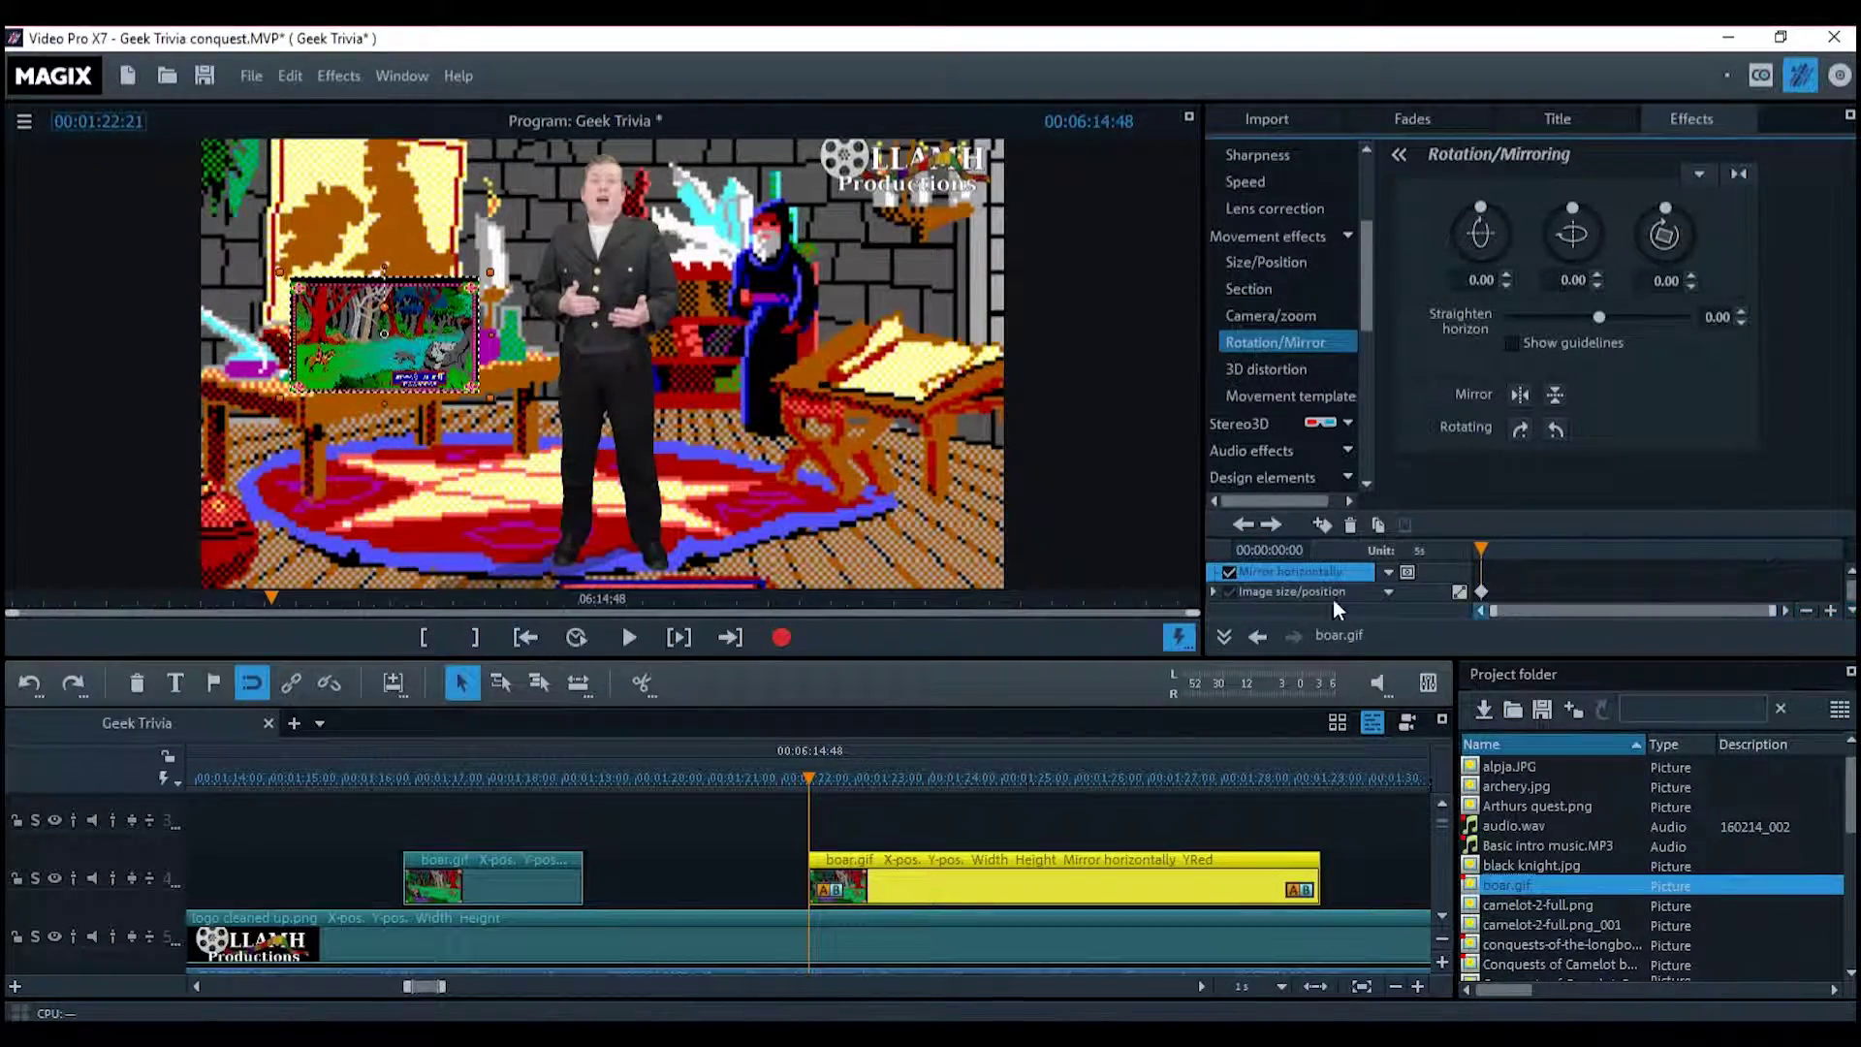
left_click(1213, 592)
left_click(1851, 613)
left_click(1852, 612)
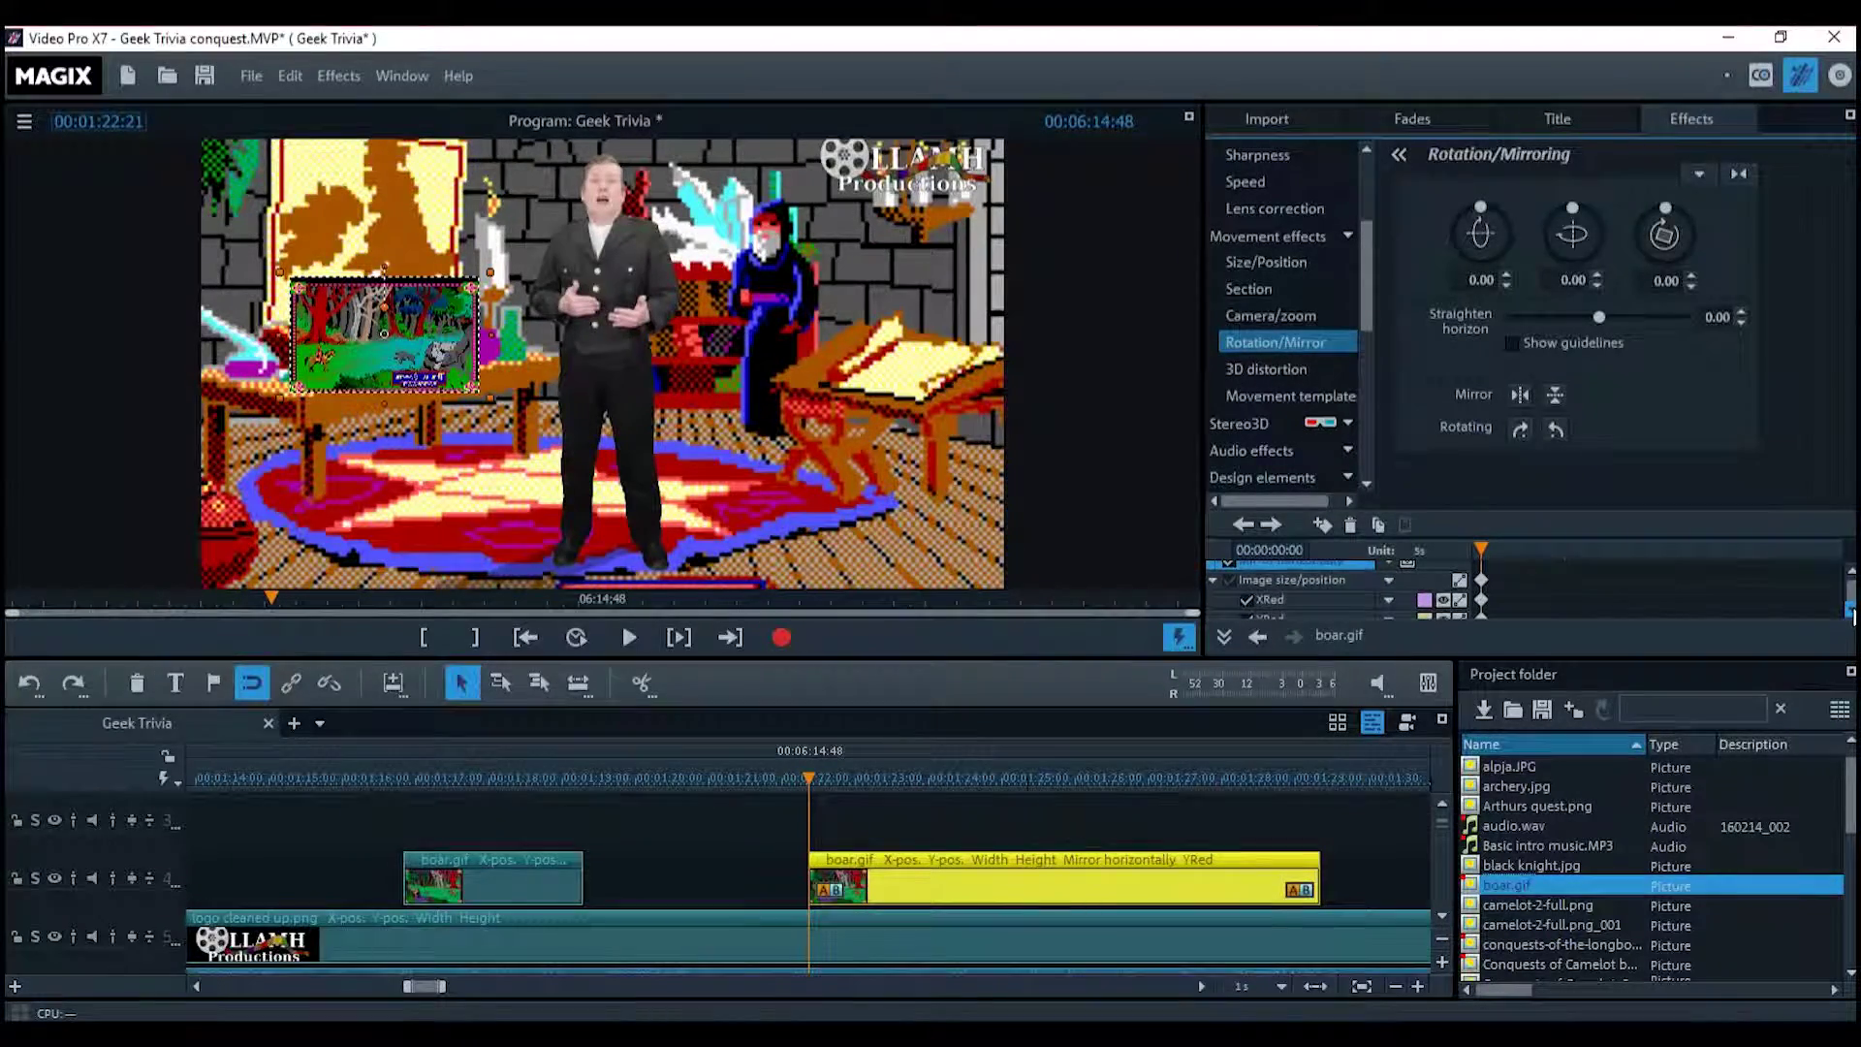
left_click(1852, 612)
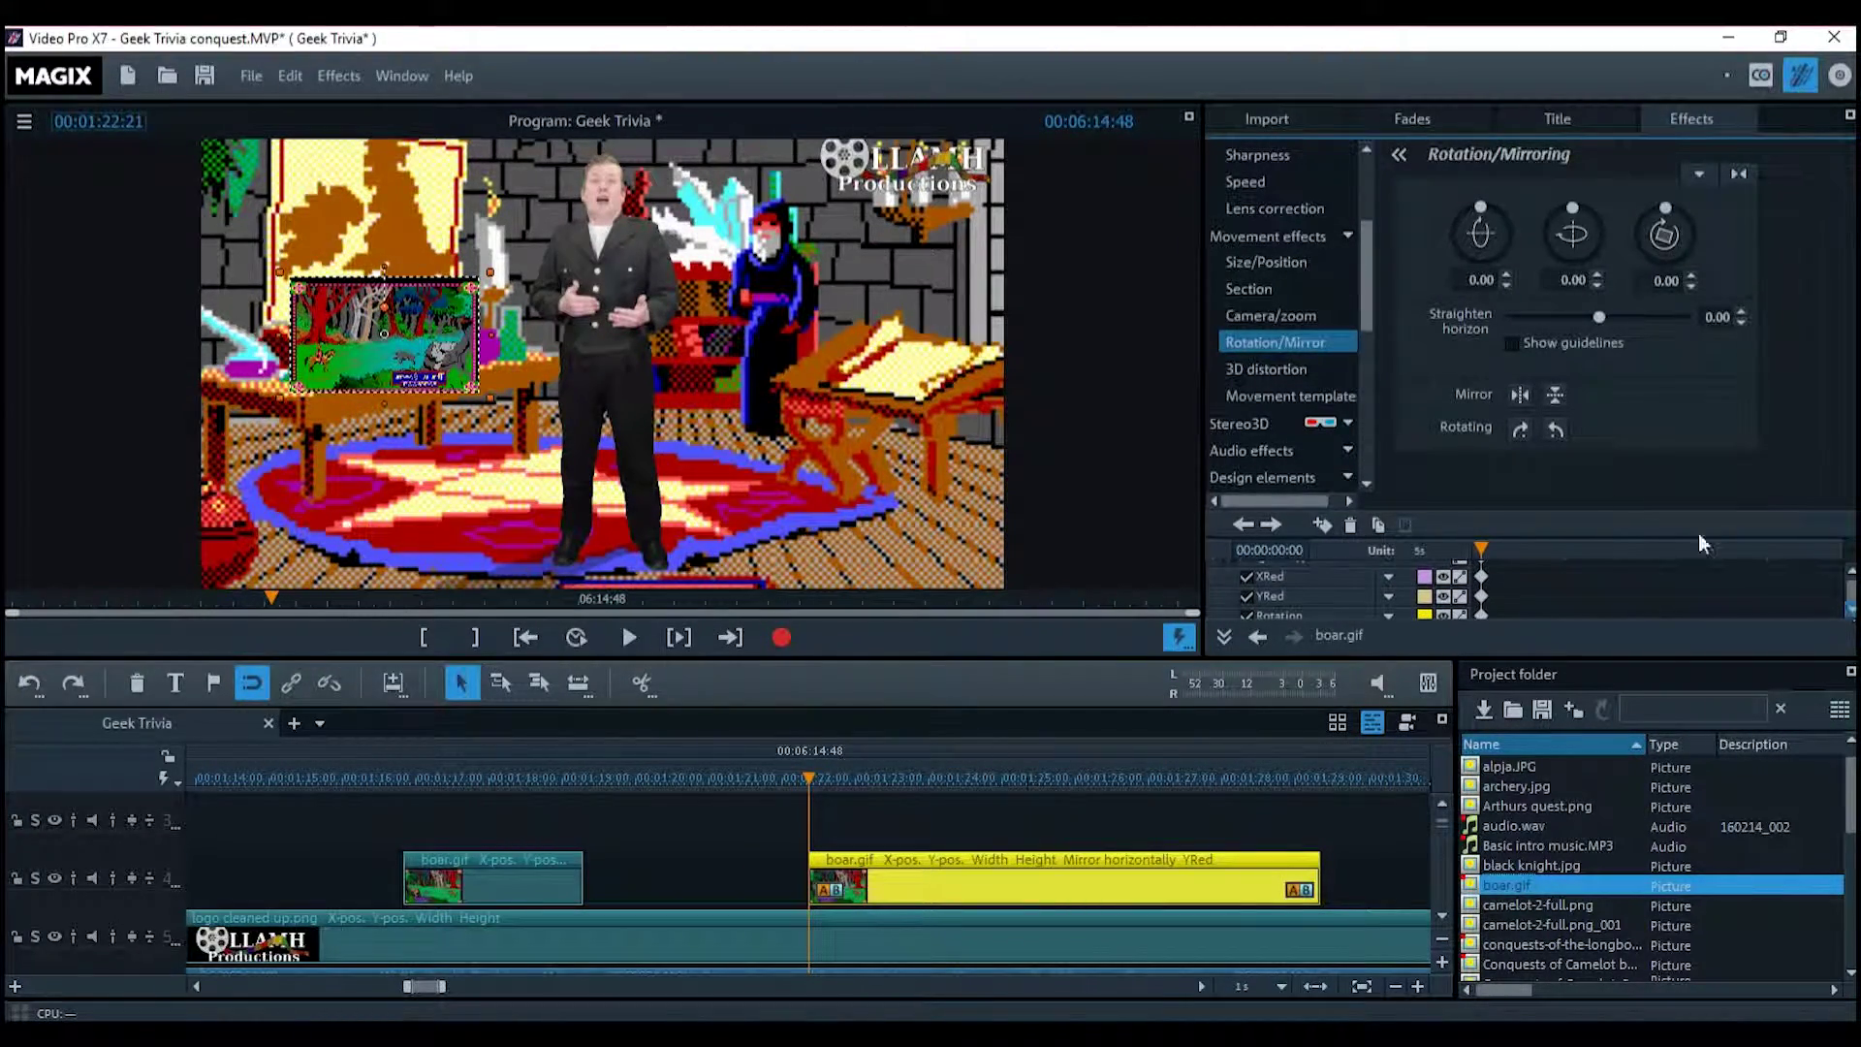
Enlarge the keyframe area and activate the 3D tilt left, up, right and down curves of the boar.gif clip
left_click_drag(1586, 535, 1648, 474)
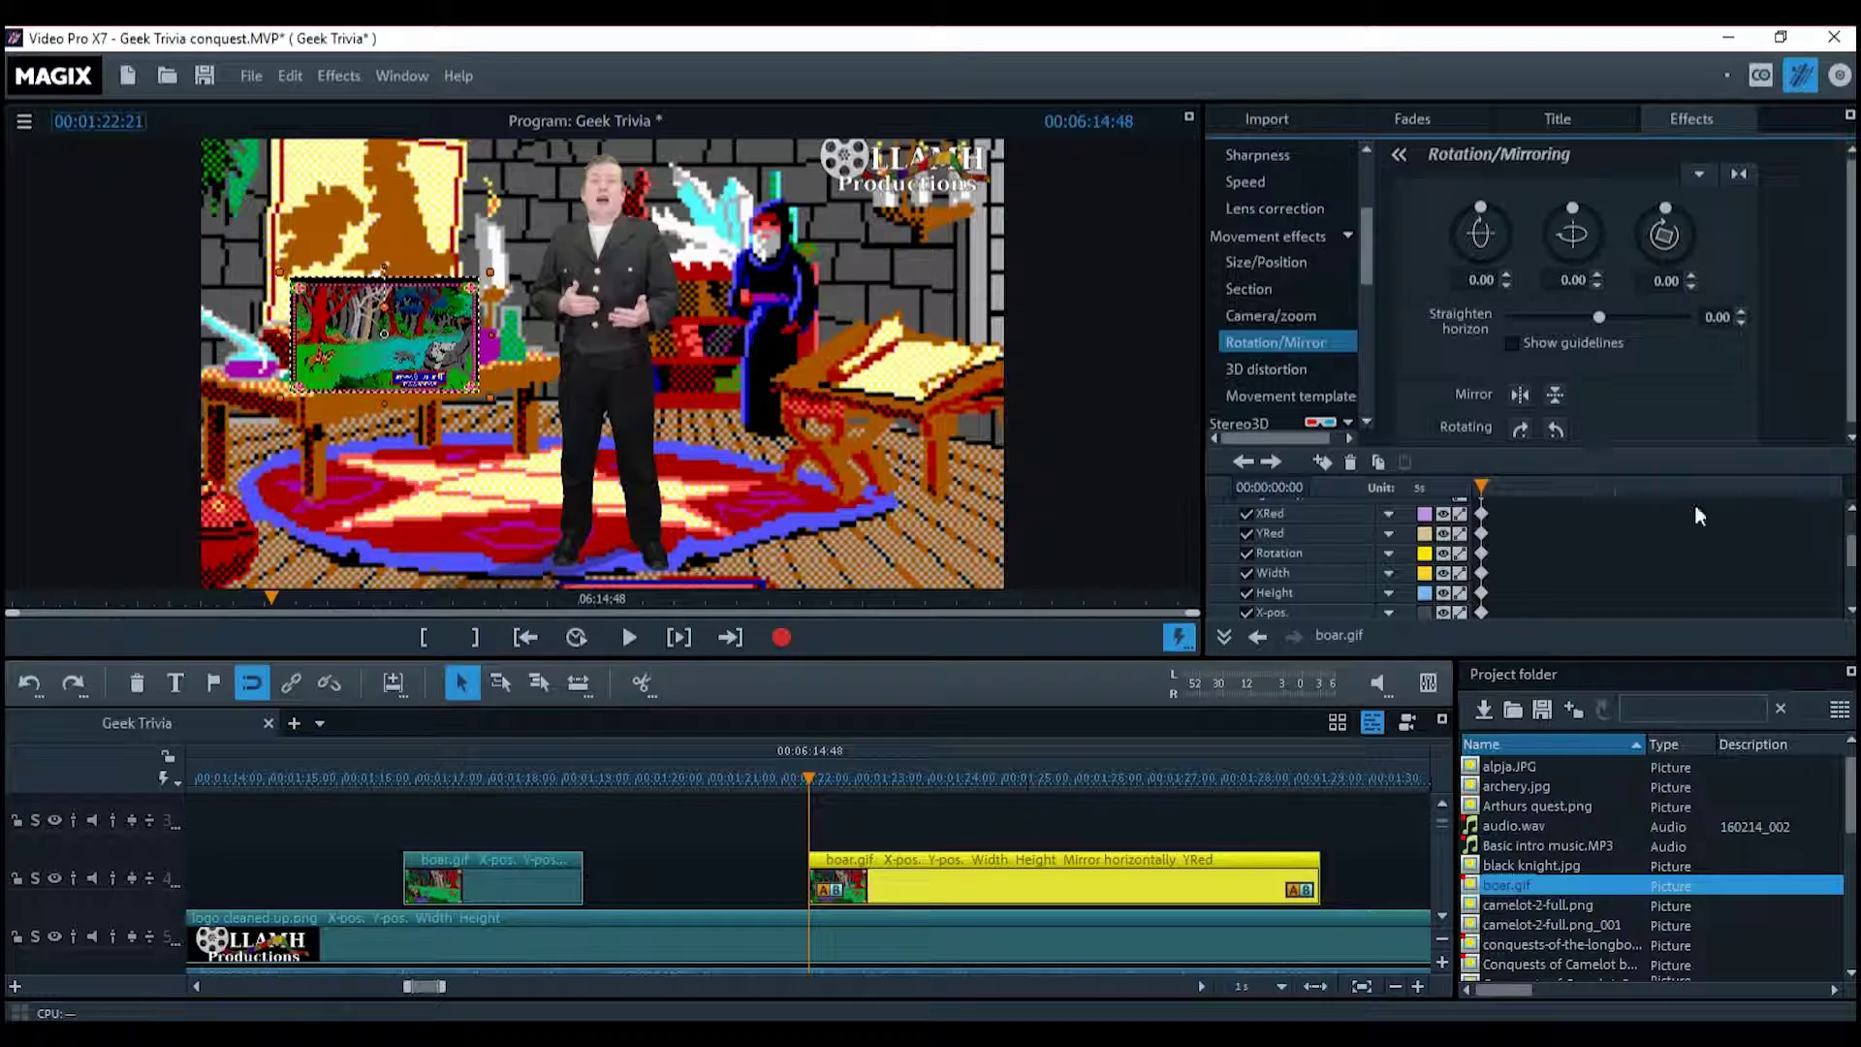
left_click_drag(1853, 555, 1853, 589)
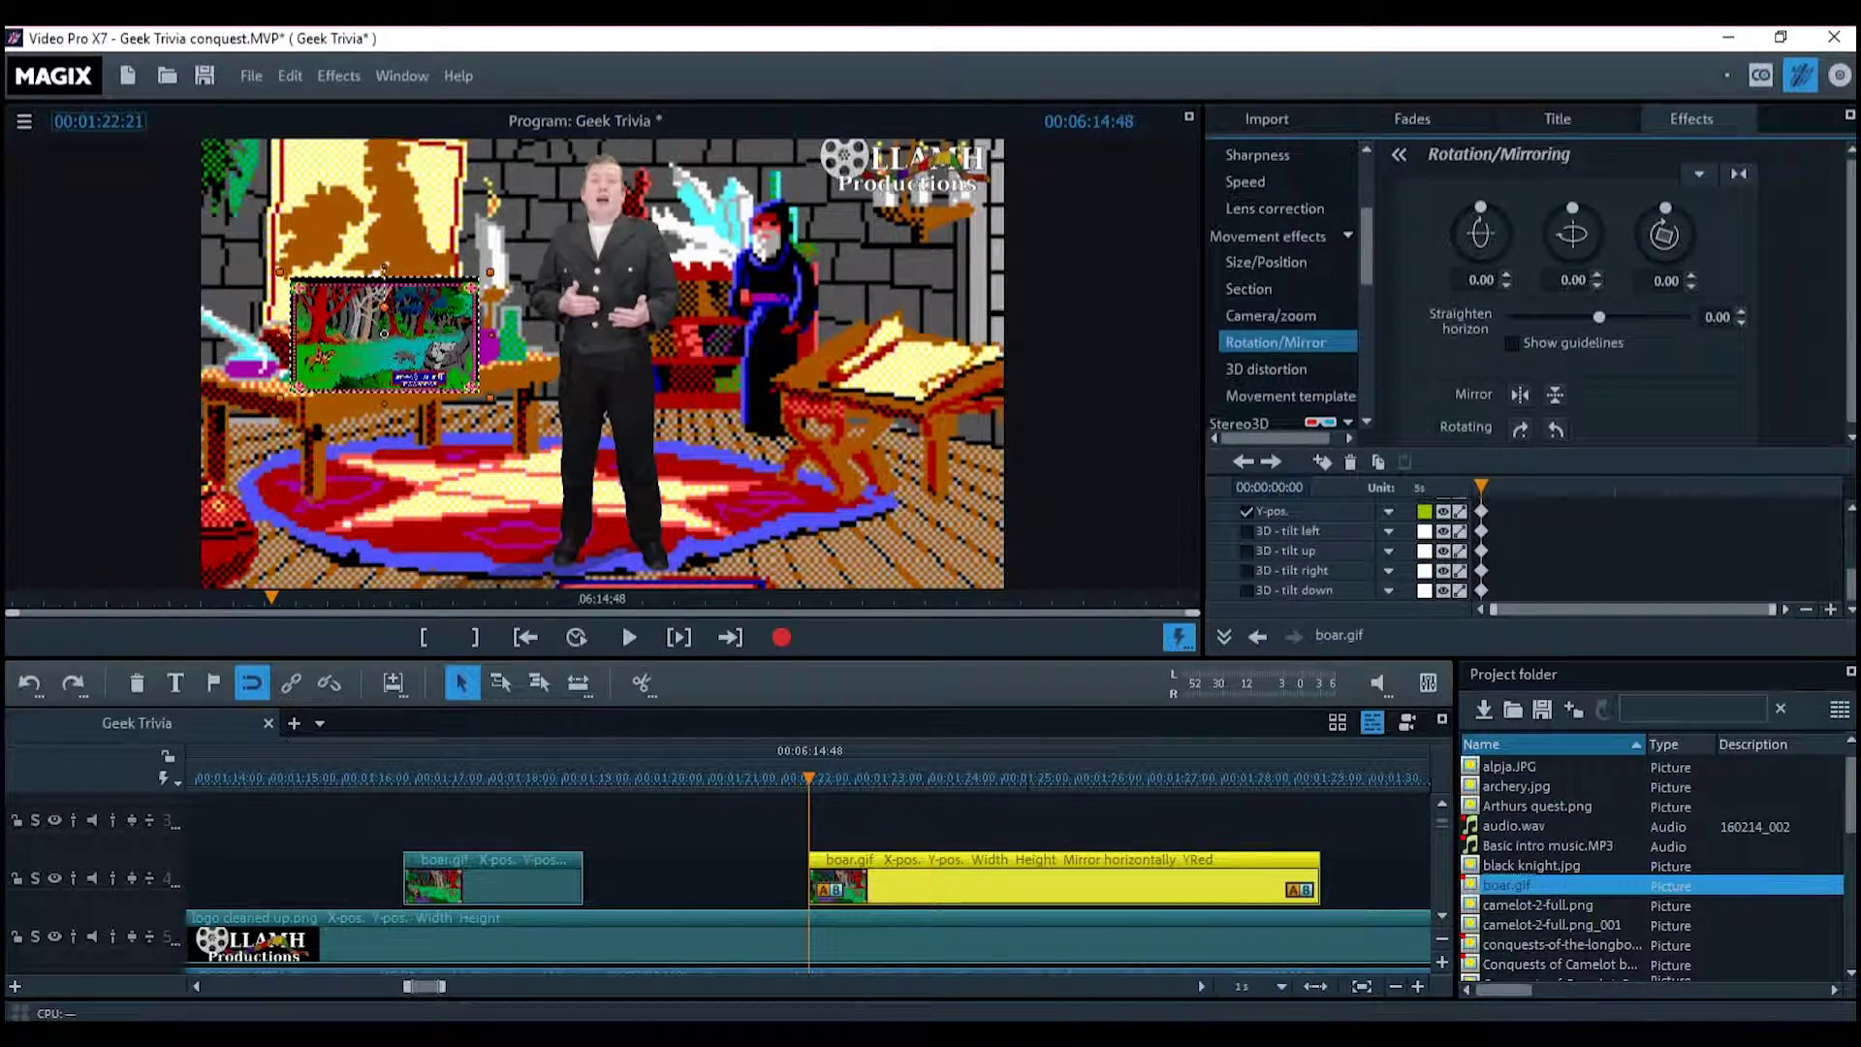
left_click(1246, 530)
left_click(1247, 571)
left_click(1247, 549)
left_click(1247, 590)
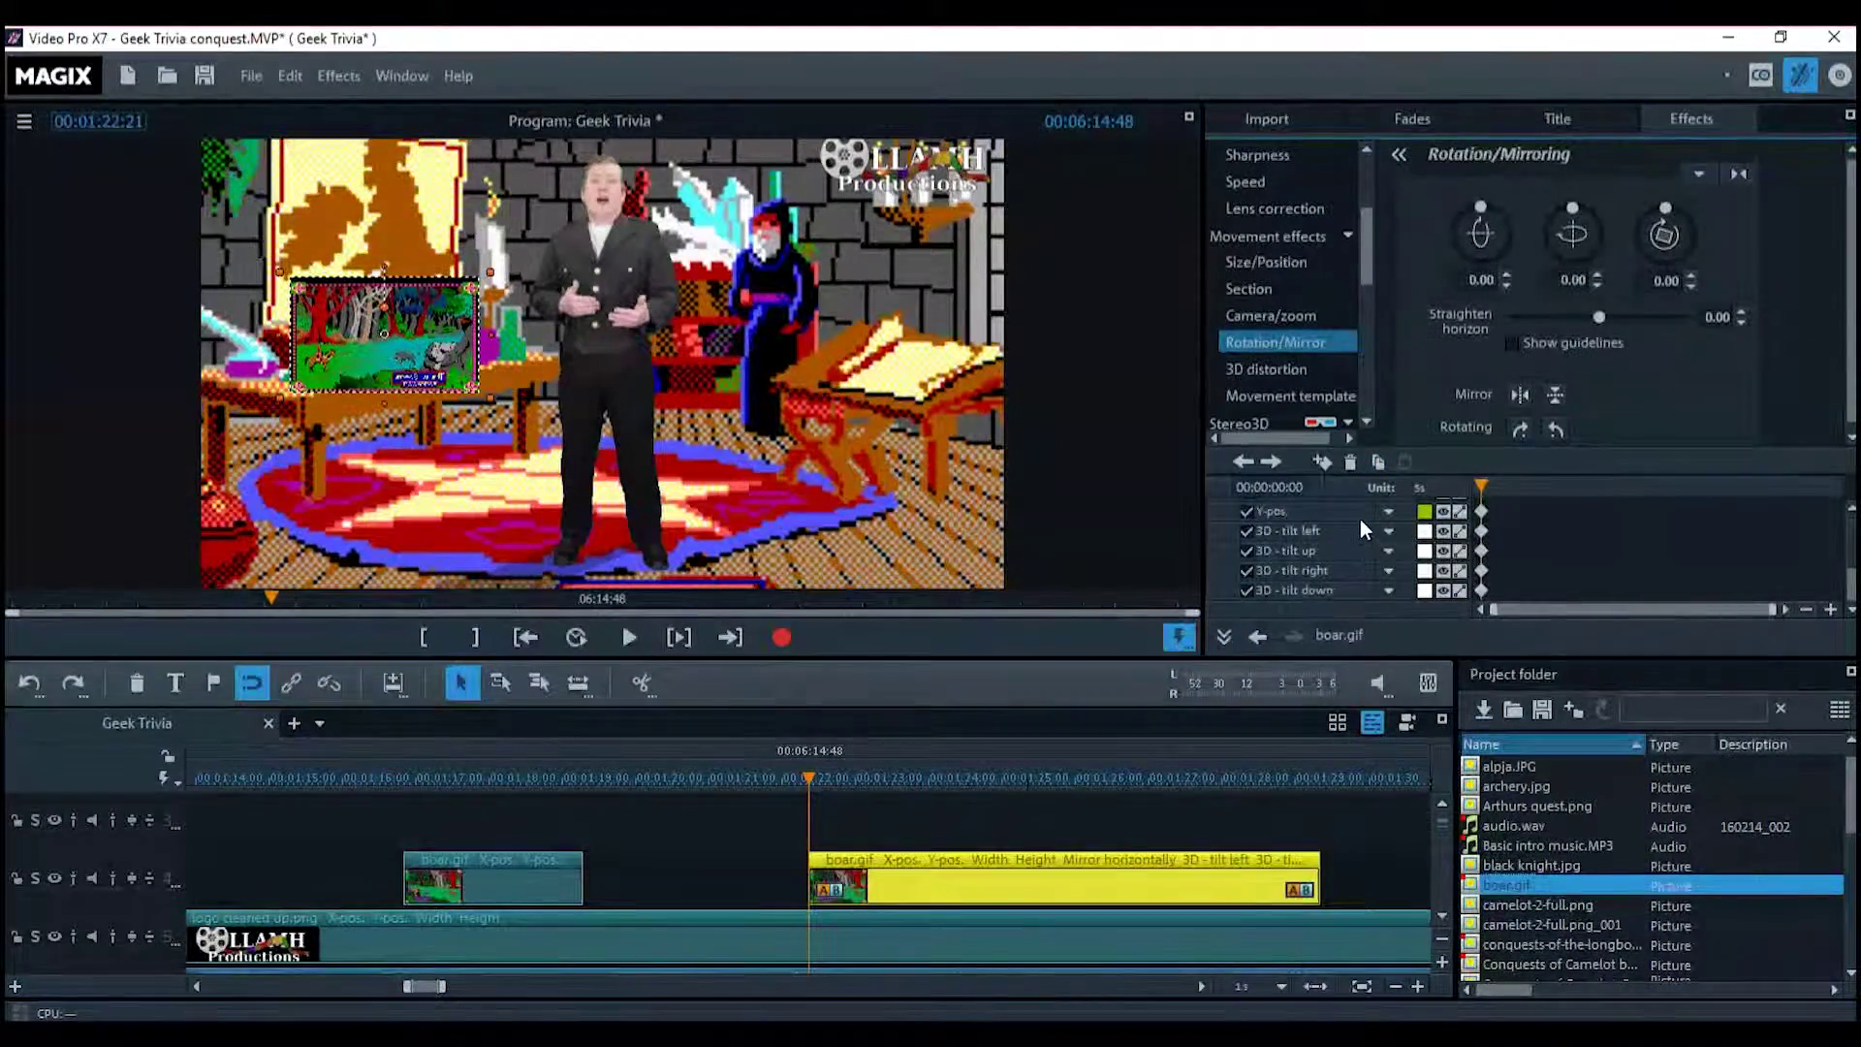
Add a keyframe at 00:00:01:30 in the boar.gif clip and set the vertical-axis rotation to 180 at 00:00:01:50
left_click_drag(1474, 486, 1557, 487)
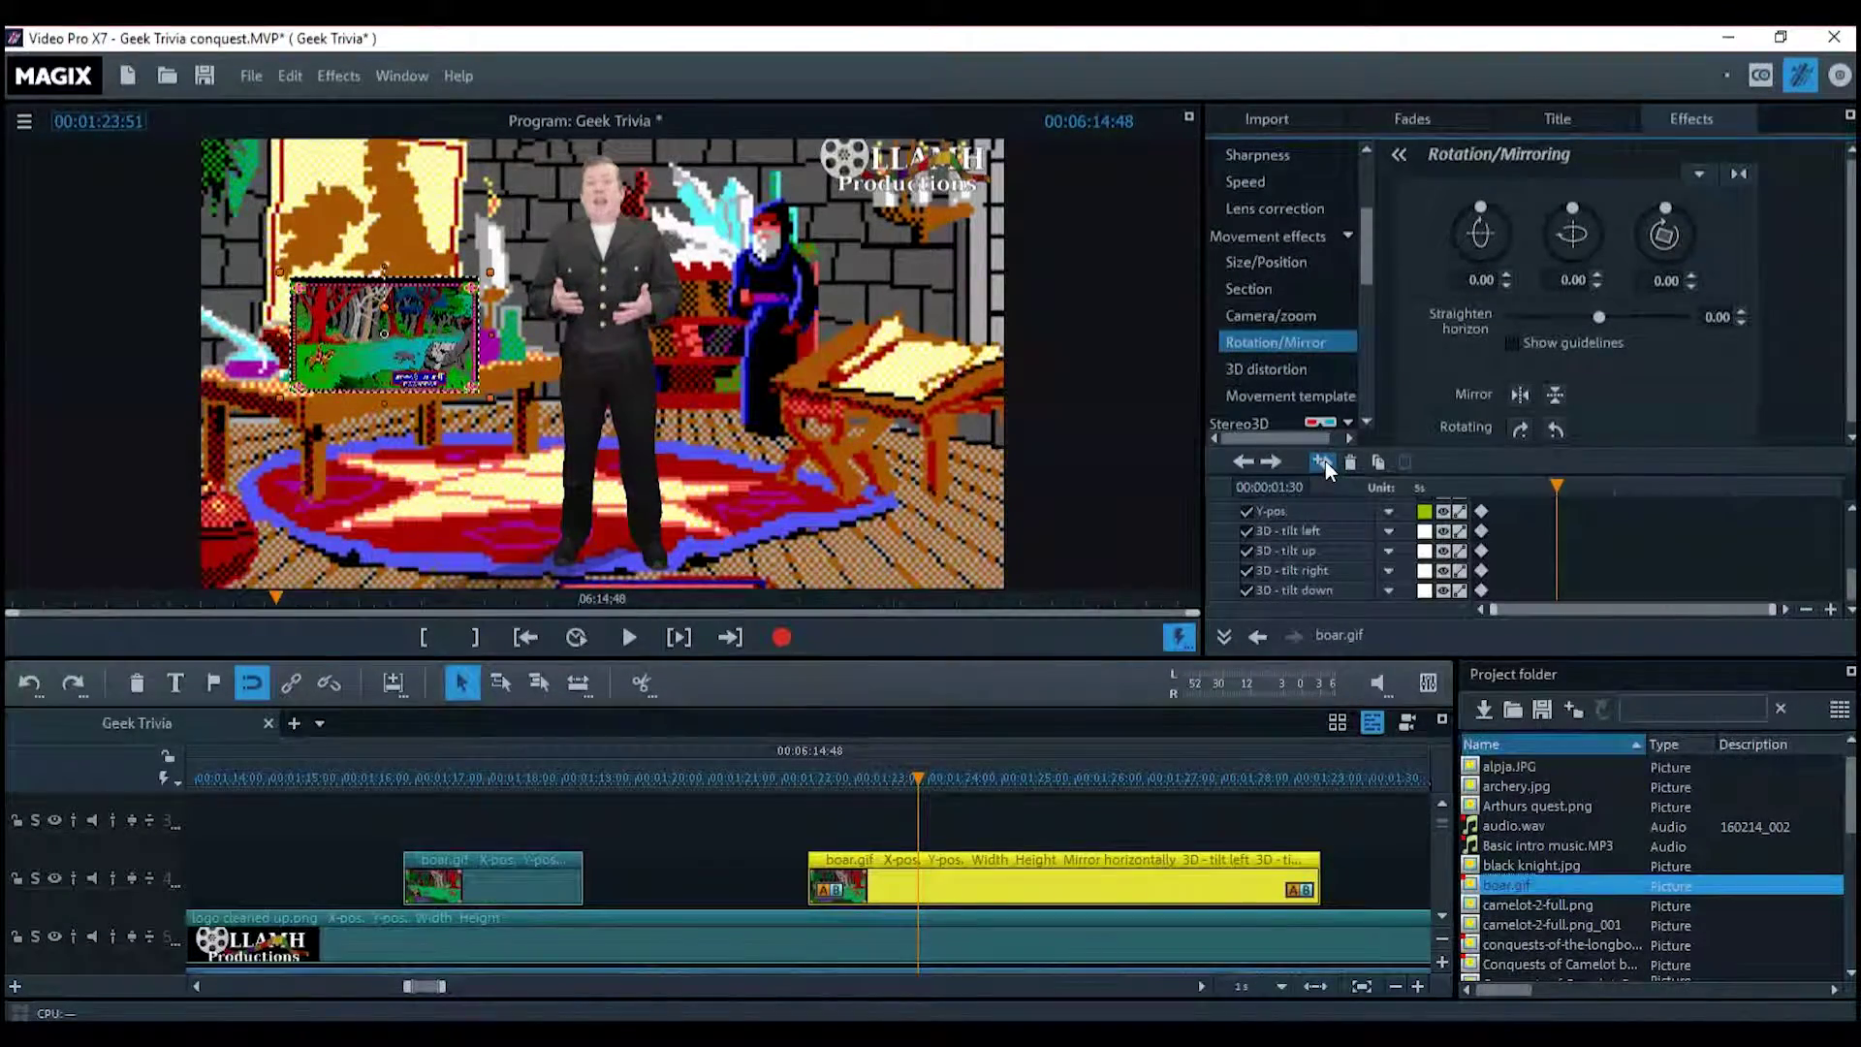
left_click(1324, 462)
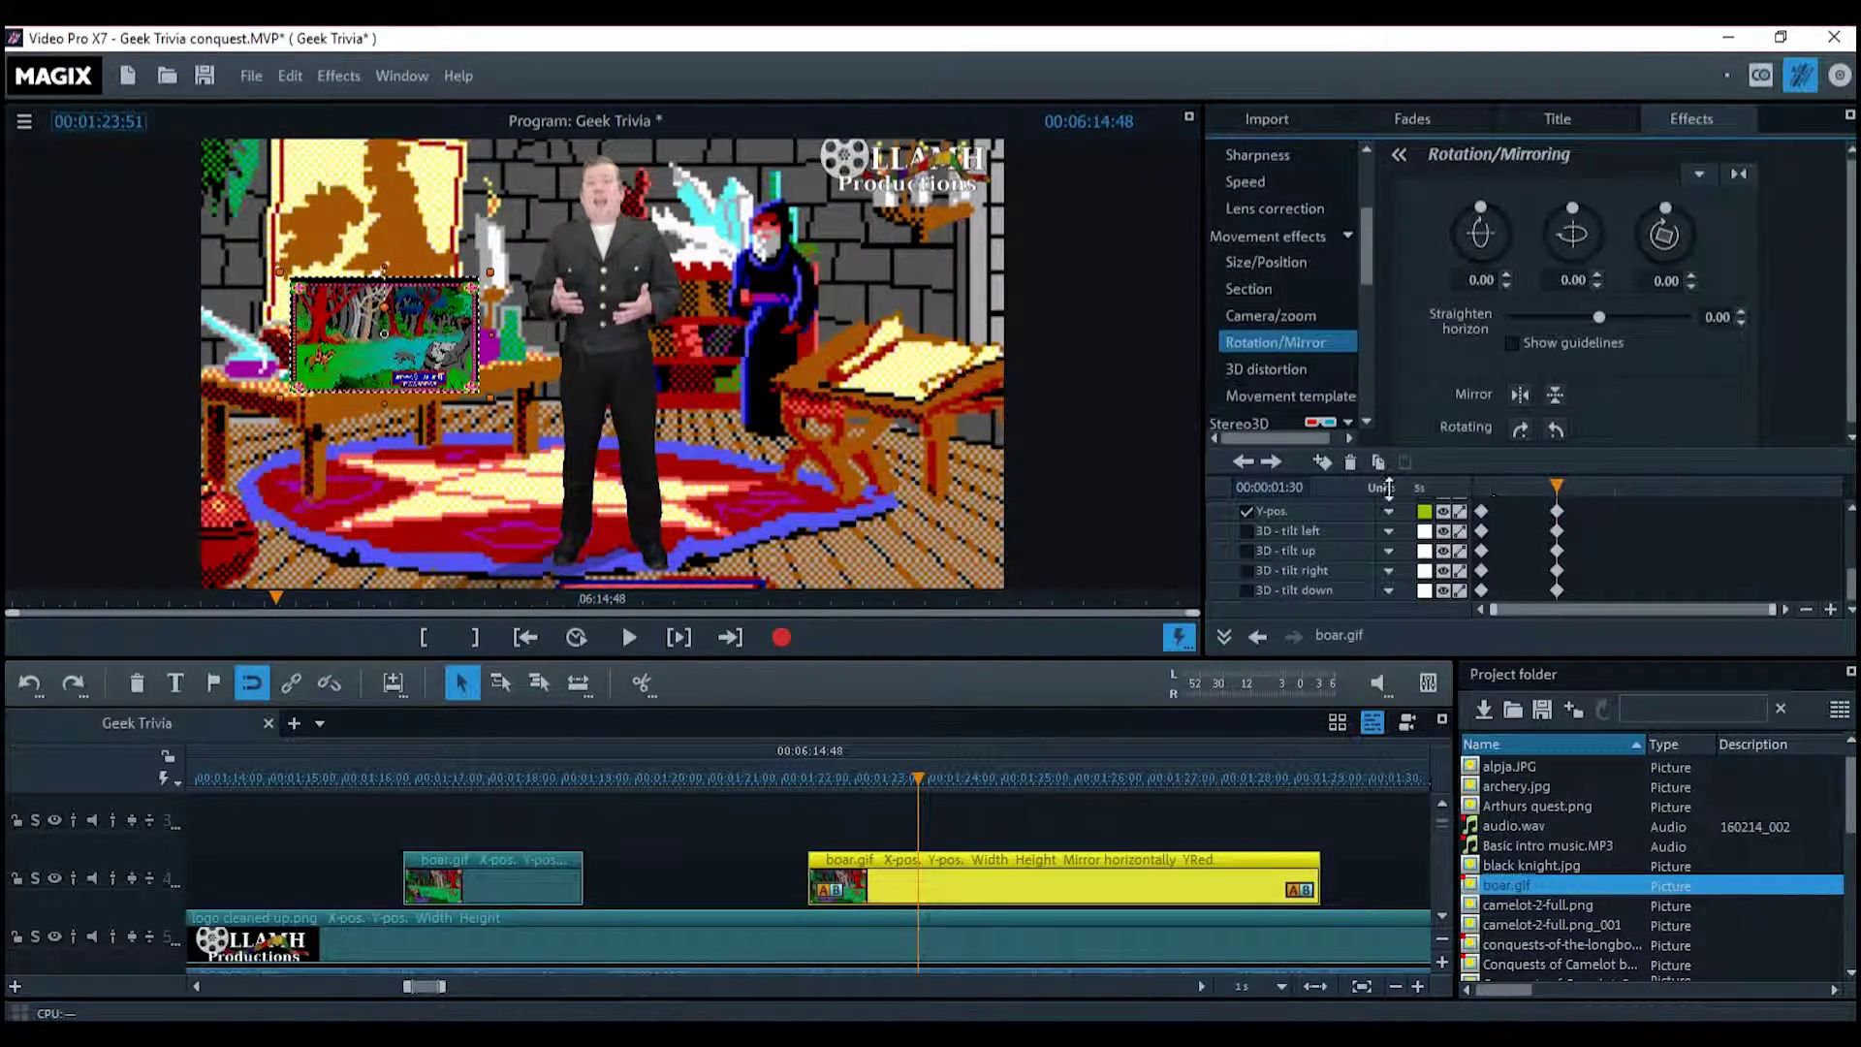
left_click(1300, 486)
type("50")
key("Return")
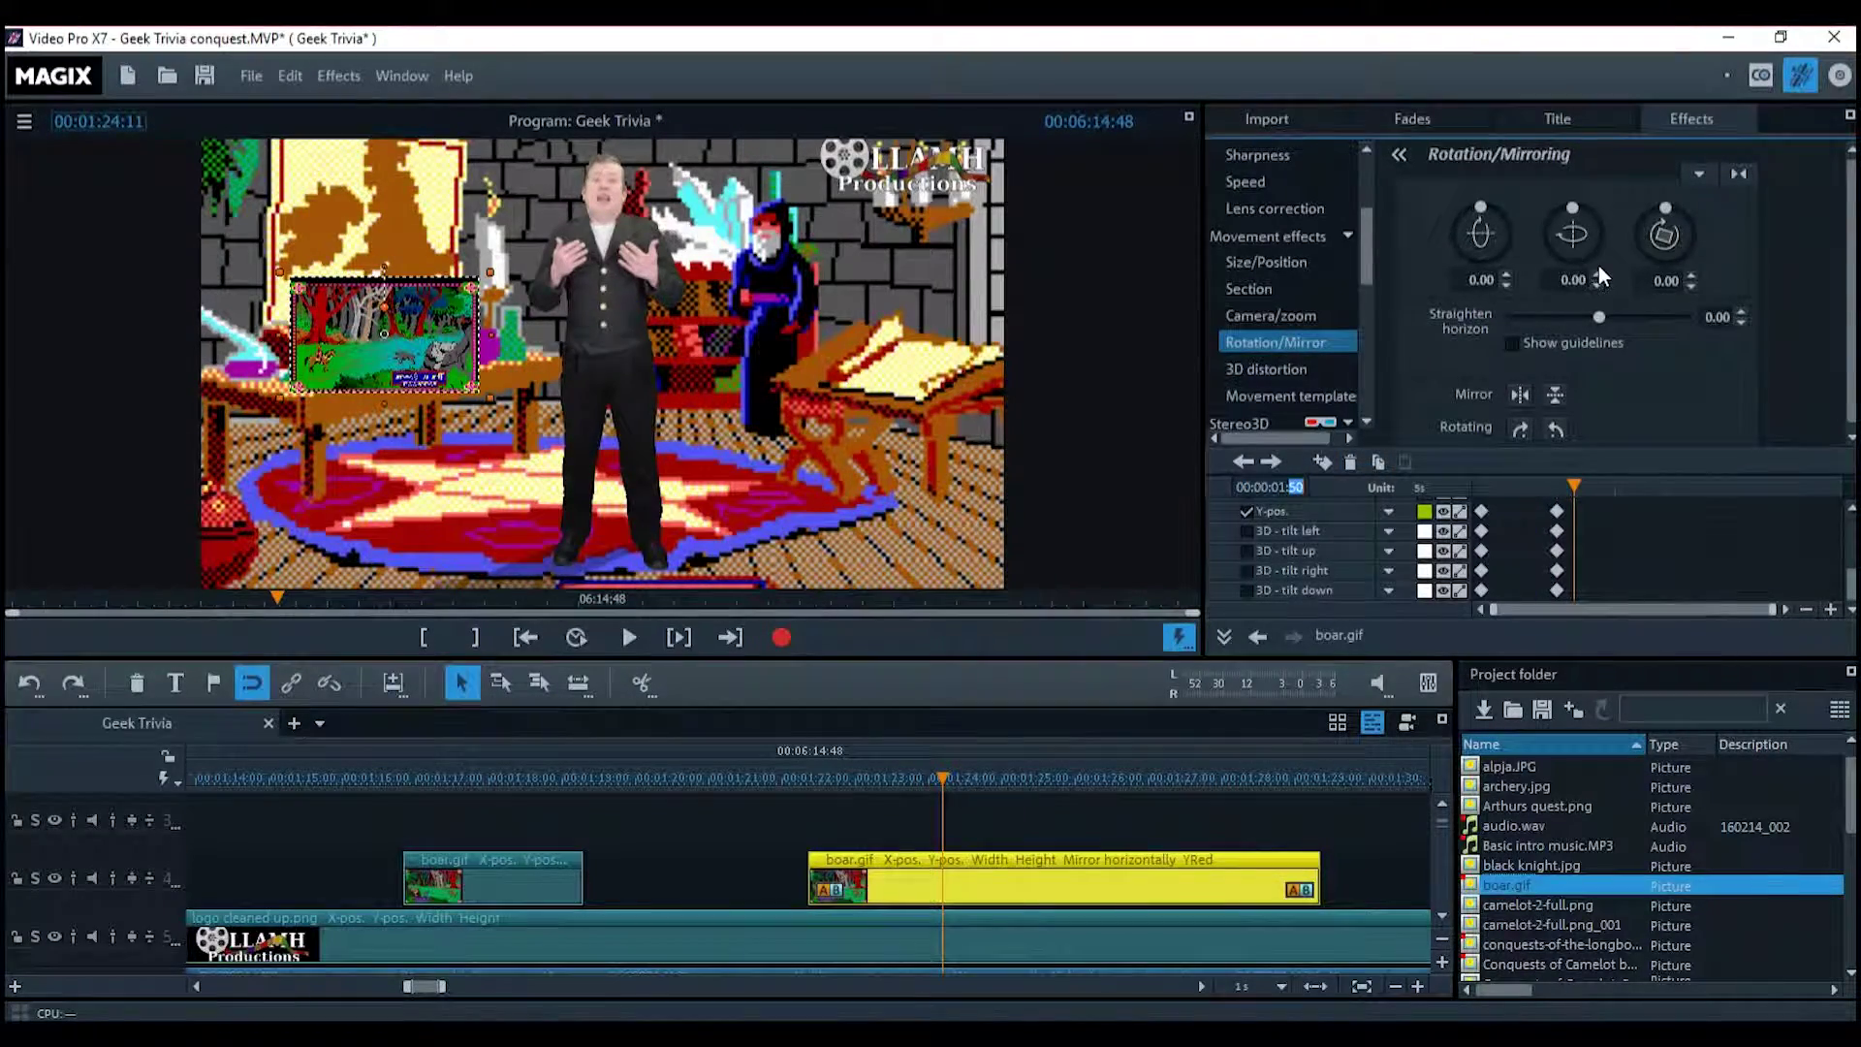
left_click(1571, 281)
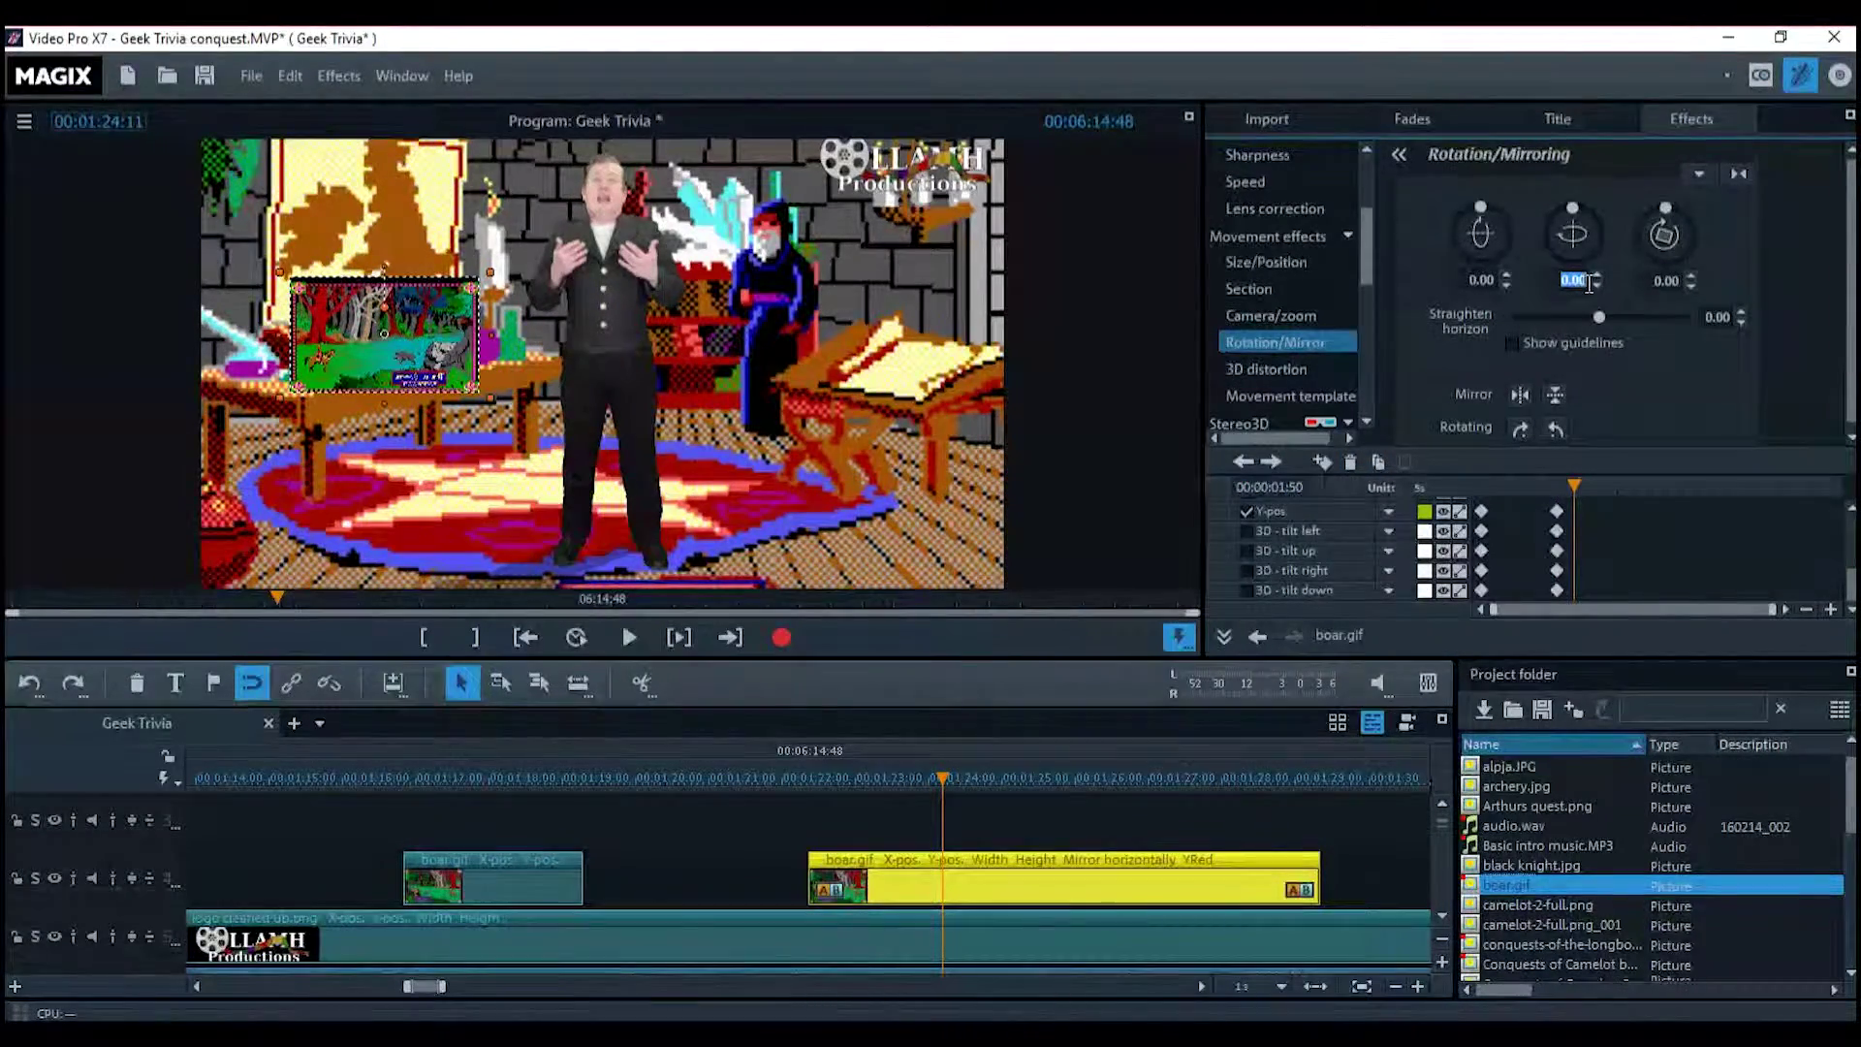
type("180")
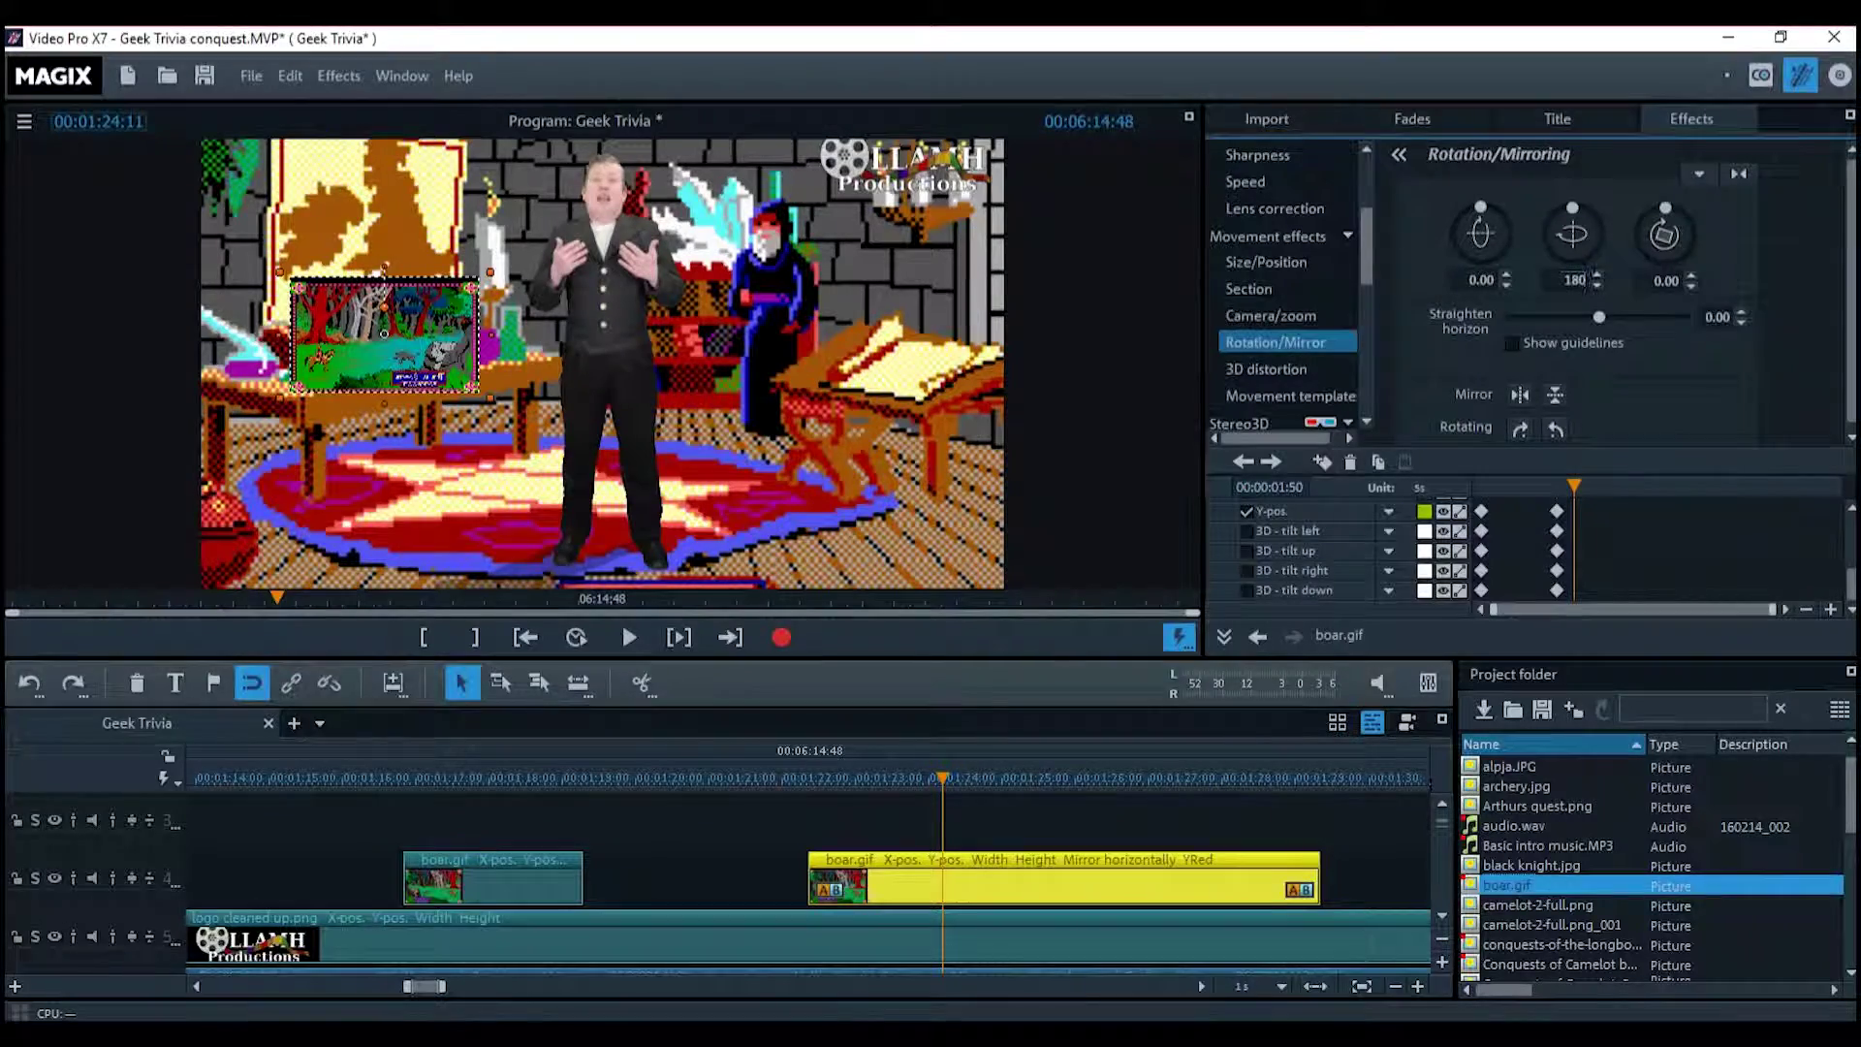
key("Return")
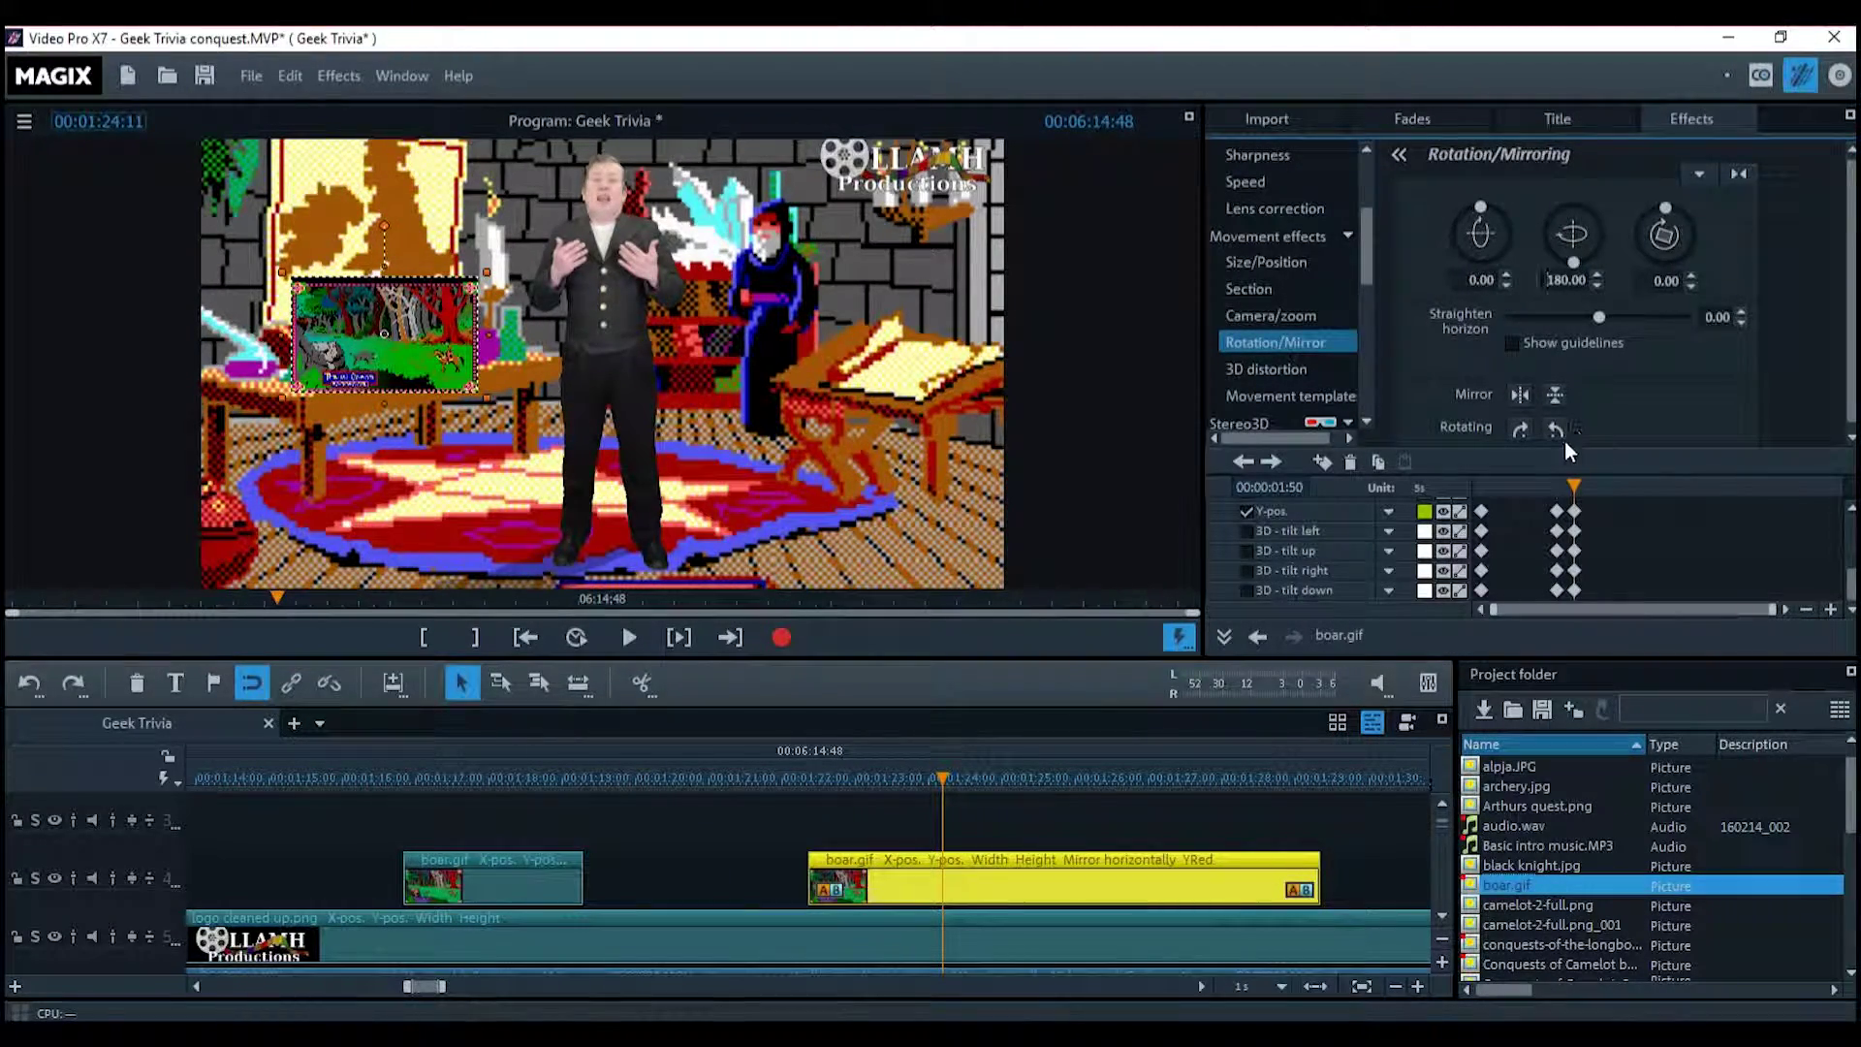
Move the boar.gif picture to the presenter's other side, at about 1340 left and 352 top, and reactivate the four 3D tilt curves
left_click(1306, 260)
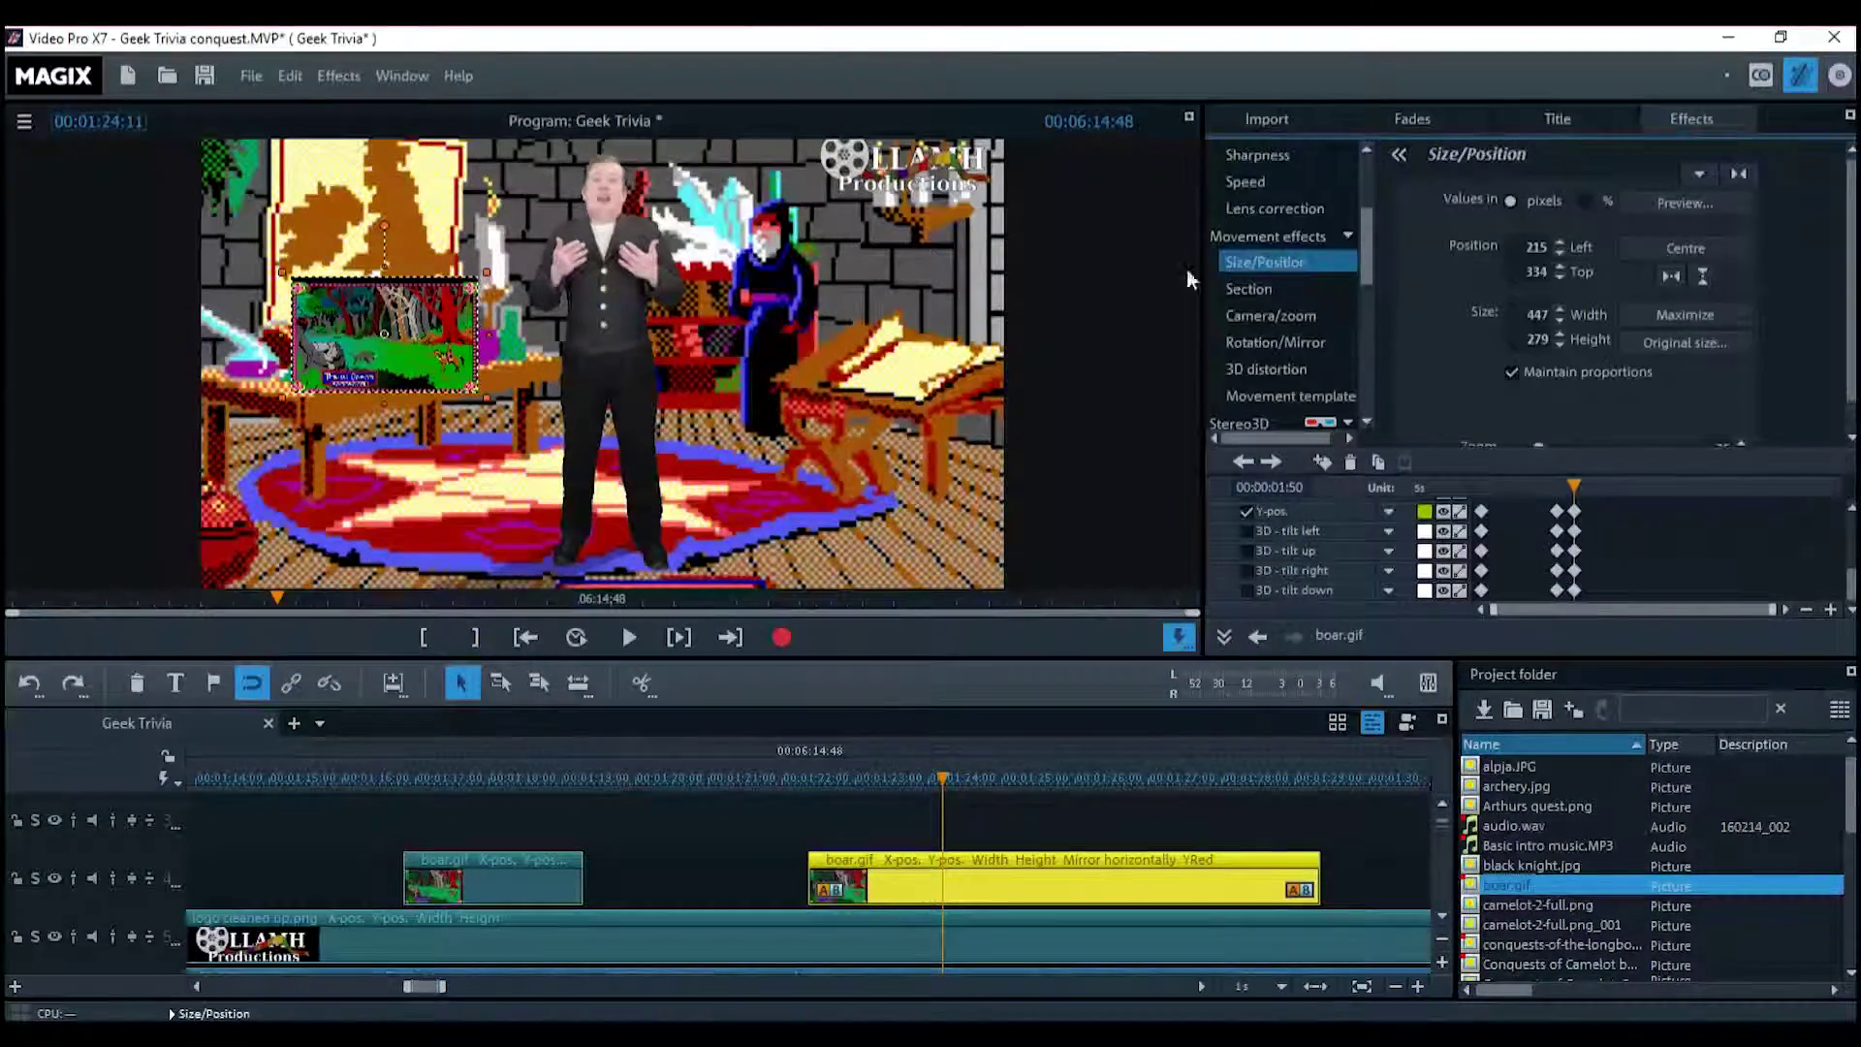
left_click_drag(388, 339, 849, 344)
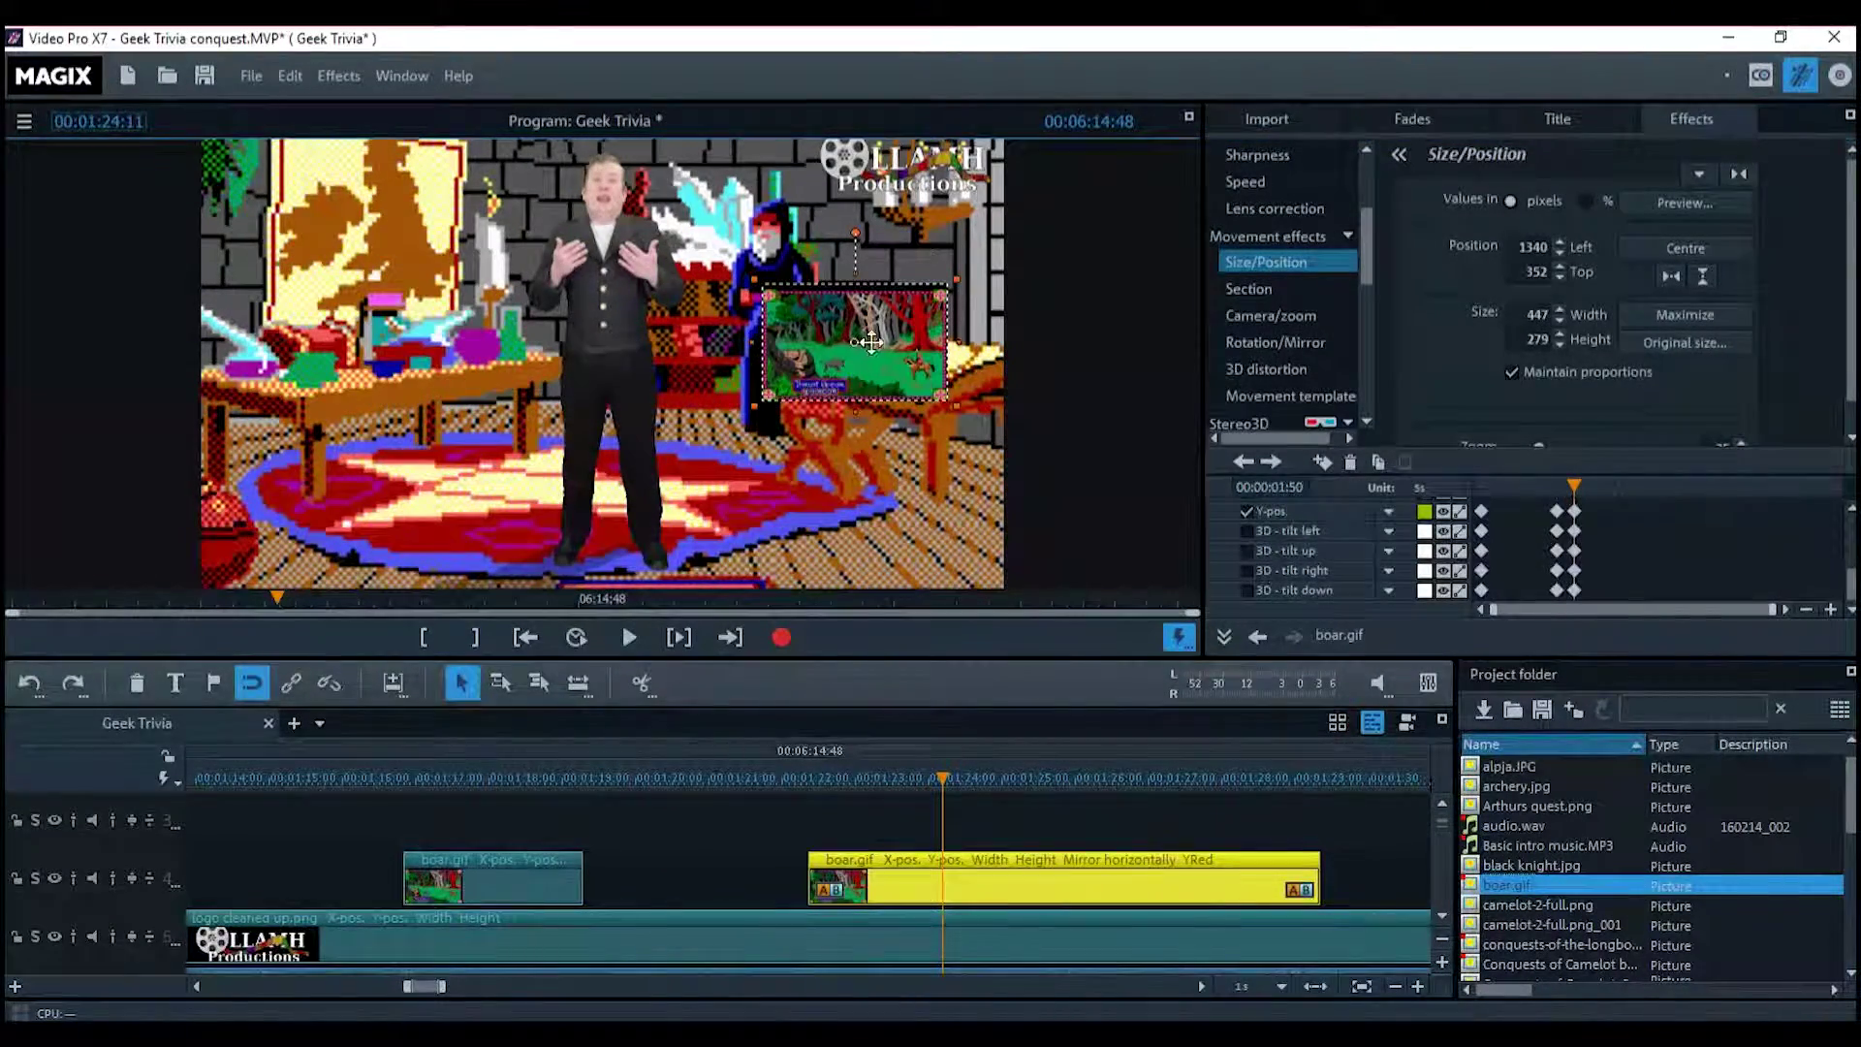
left_click(1247, 531)
left_click(1247, 551)
left_click(1247, 571)
left_click(1247, 592)
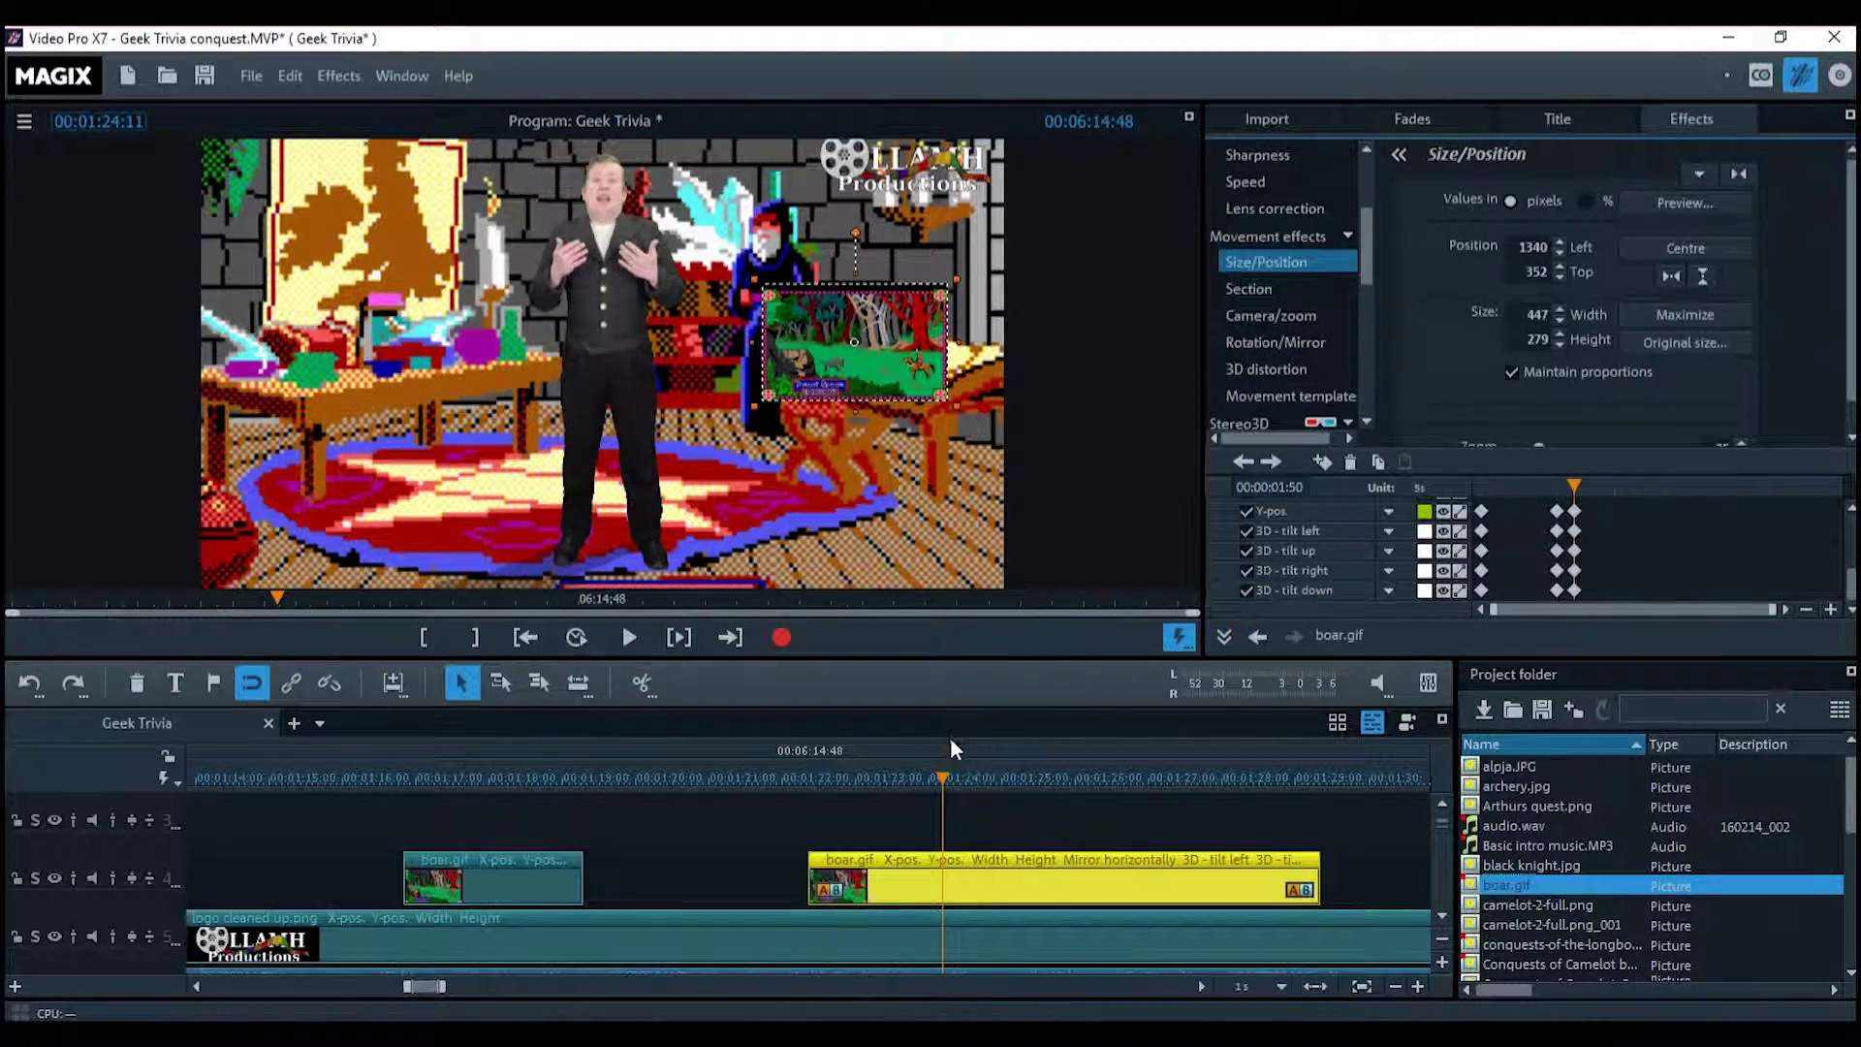
Add an image size/position keyframe to the boar.gif clip at 00:00:04:00
left_click_drag(1574, 484, 1691, 488)
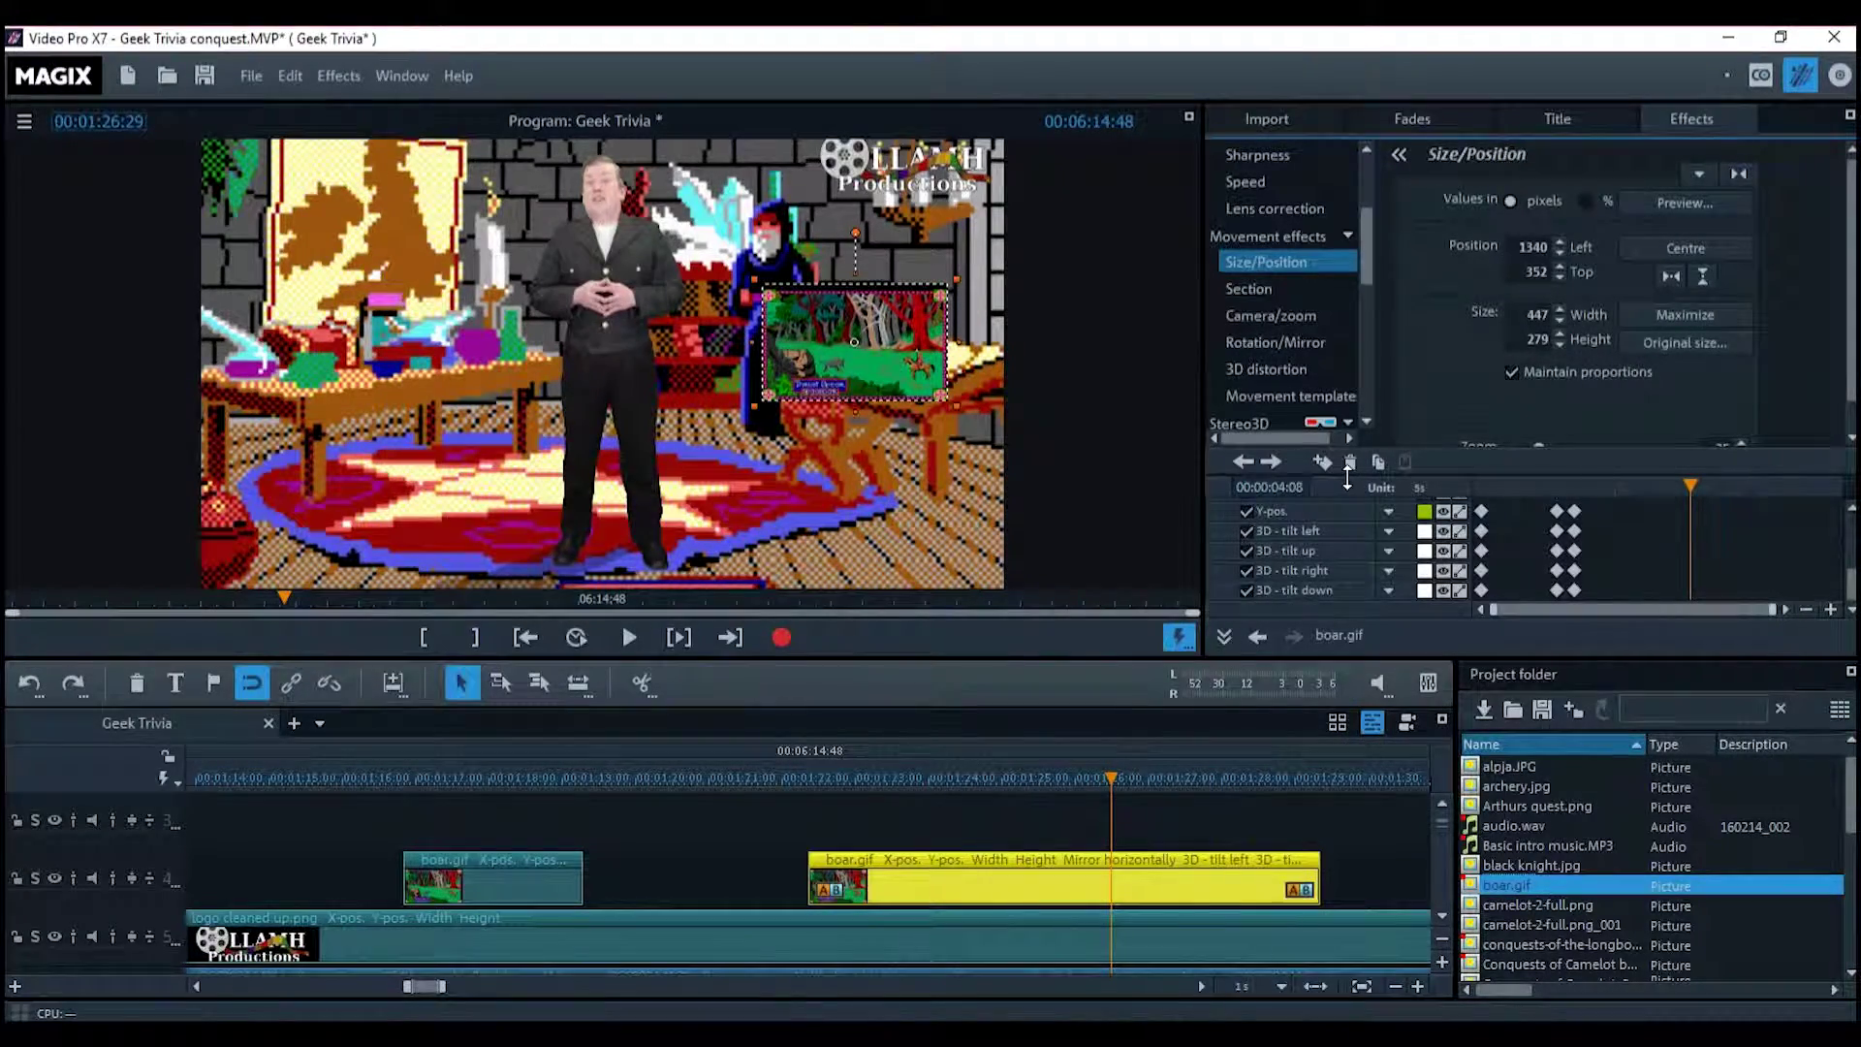
left_click_drag(1690, 484, 1685, 484)
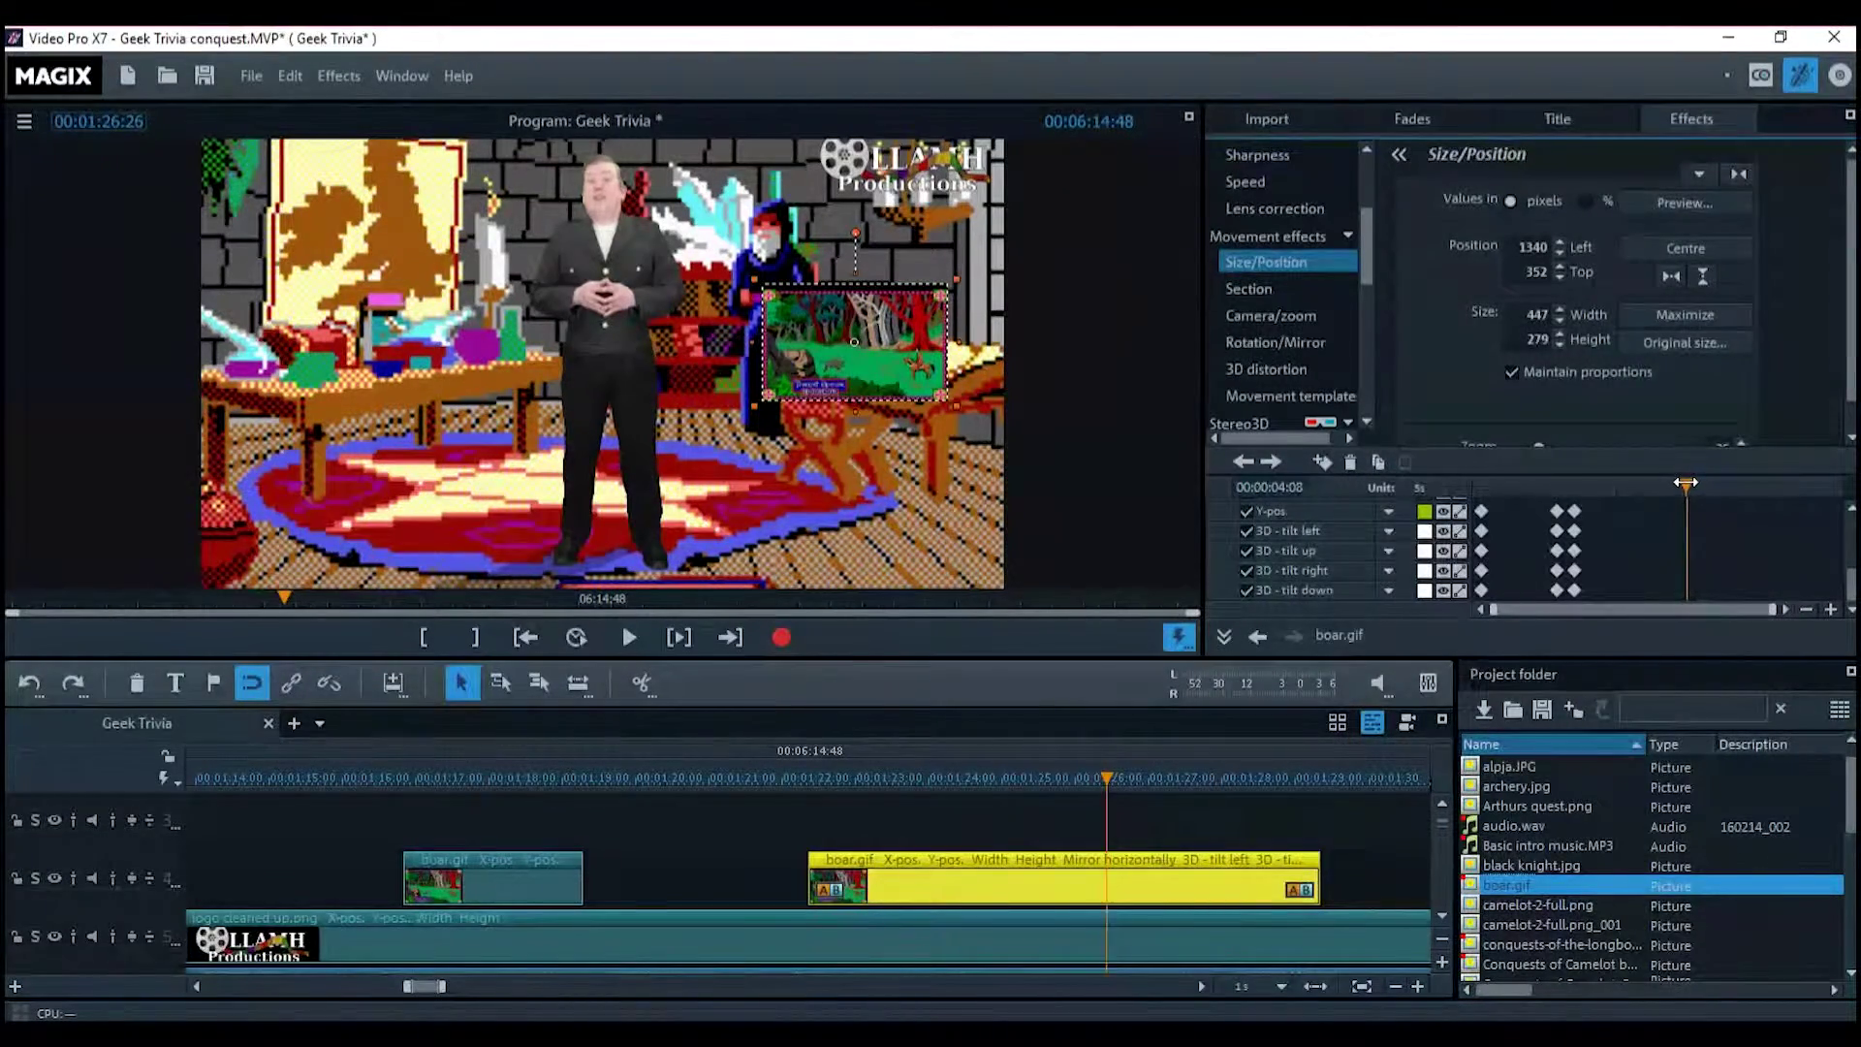
left_click(1301, 487)
double_click(1301, 487)
type("00")
key("Return")
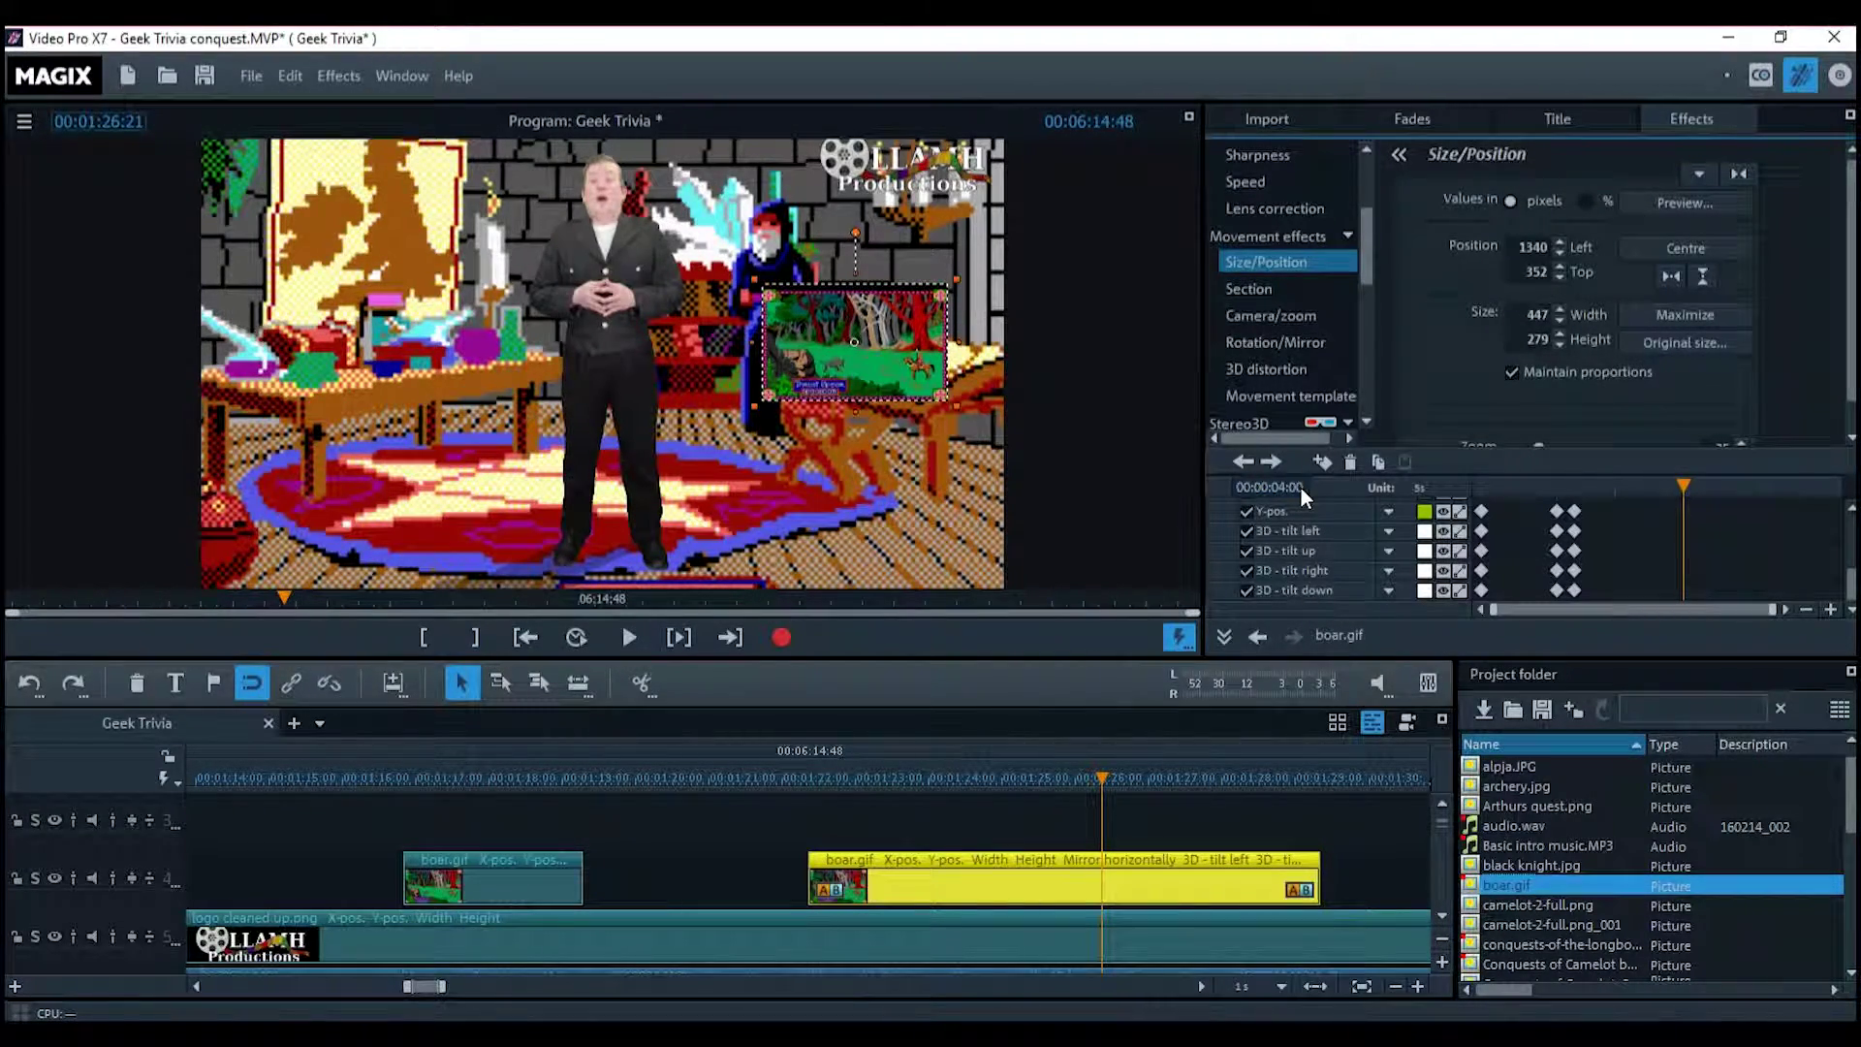
left_click(1321, 462)
At 00:00:04:20 in the boar.gif clip, set the vertical-axis rotation to 0 and move the picture back to its original side of the presenter
left_click(1301, 489)
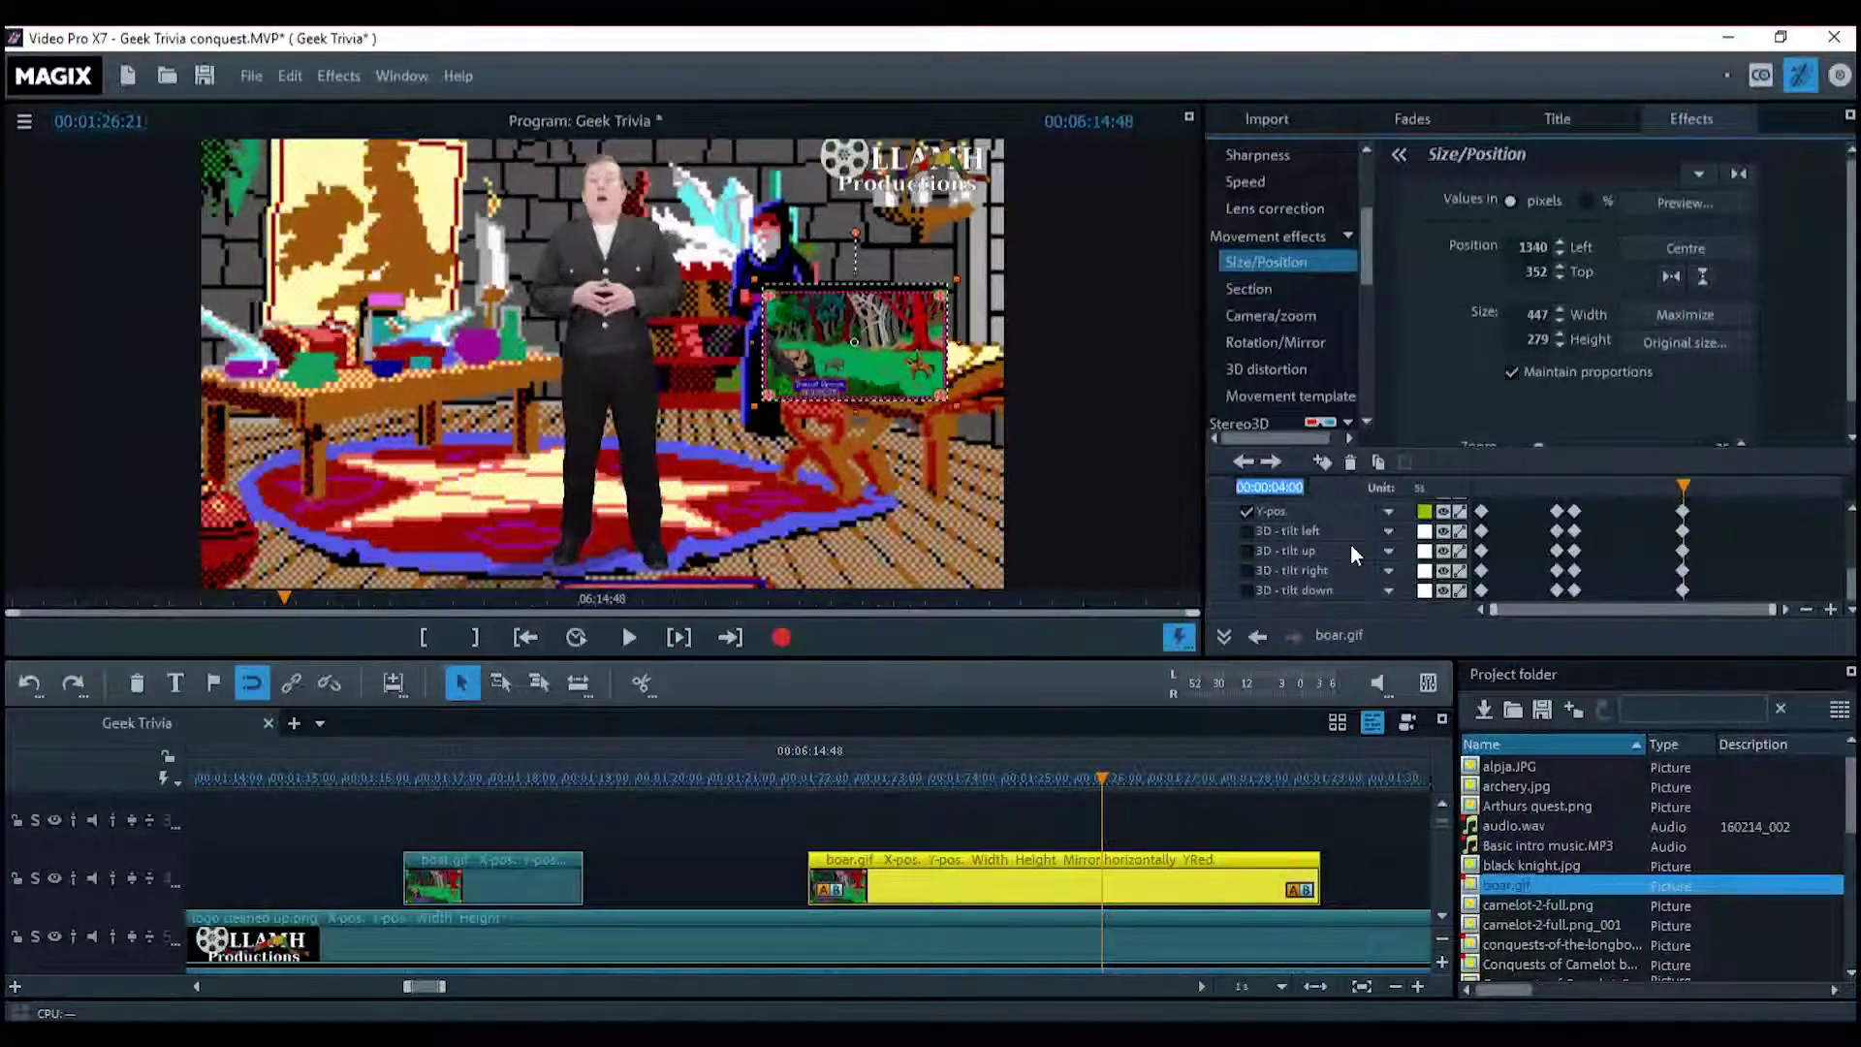
double_click(1296, 487)
type("20")
key("Return")
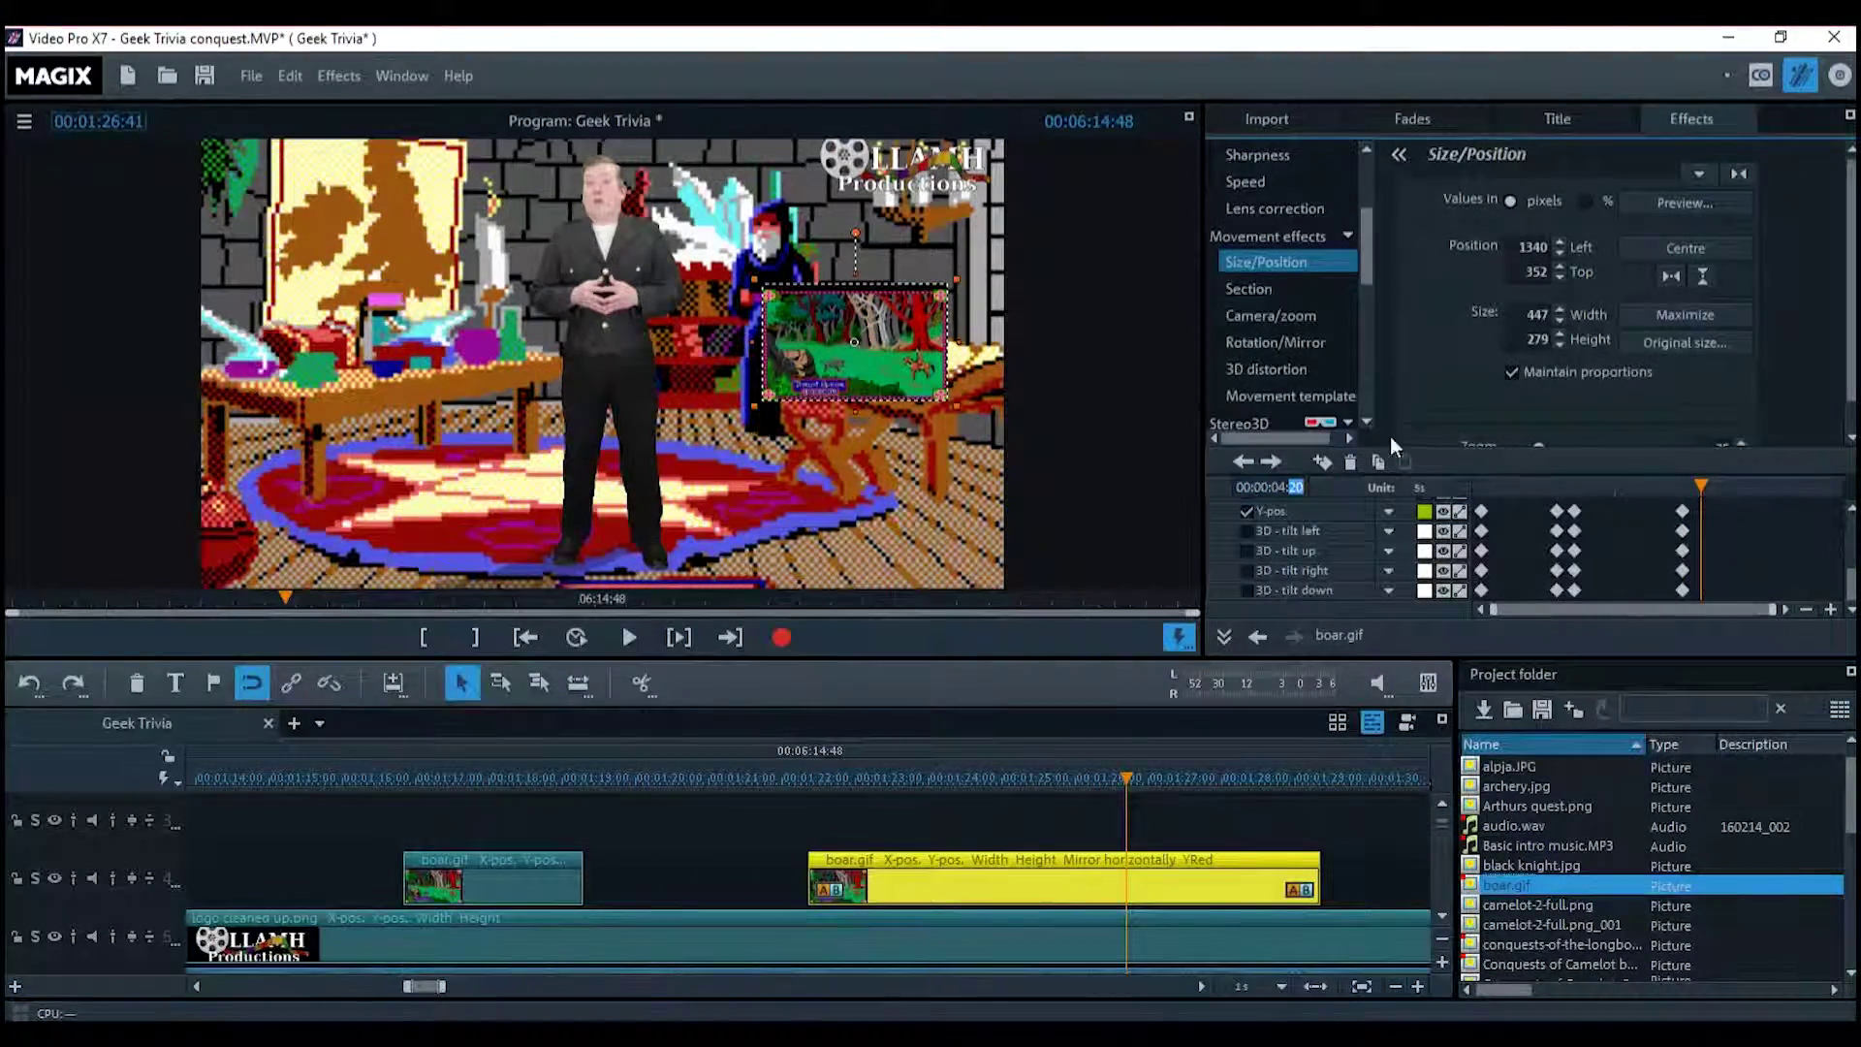
left_click(1295, 339)
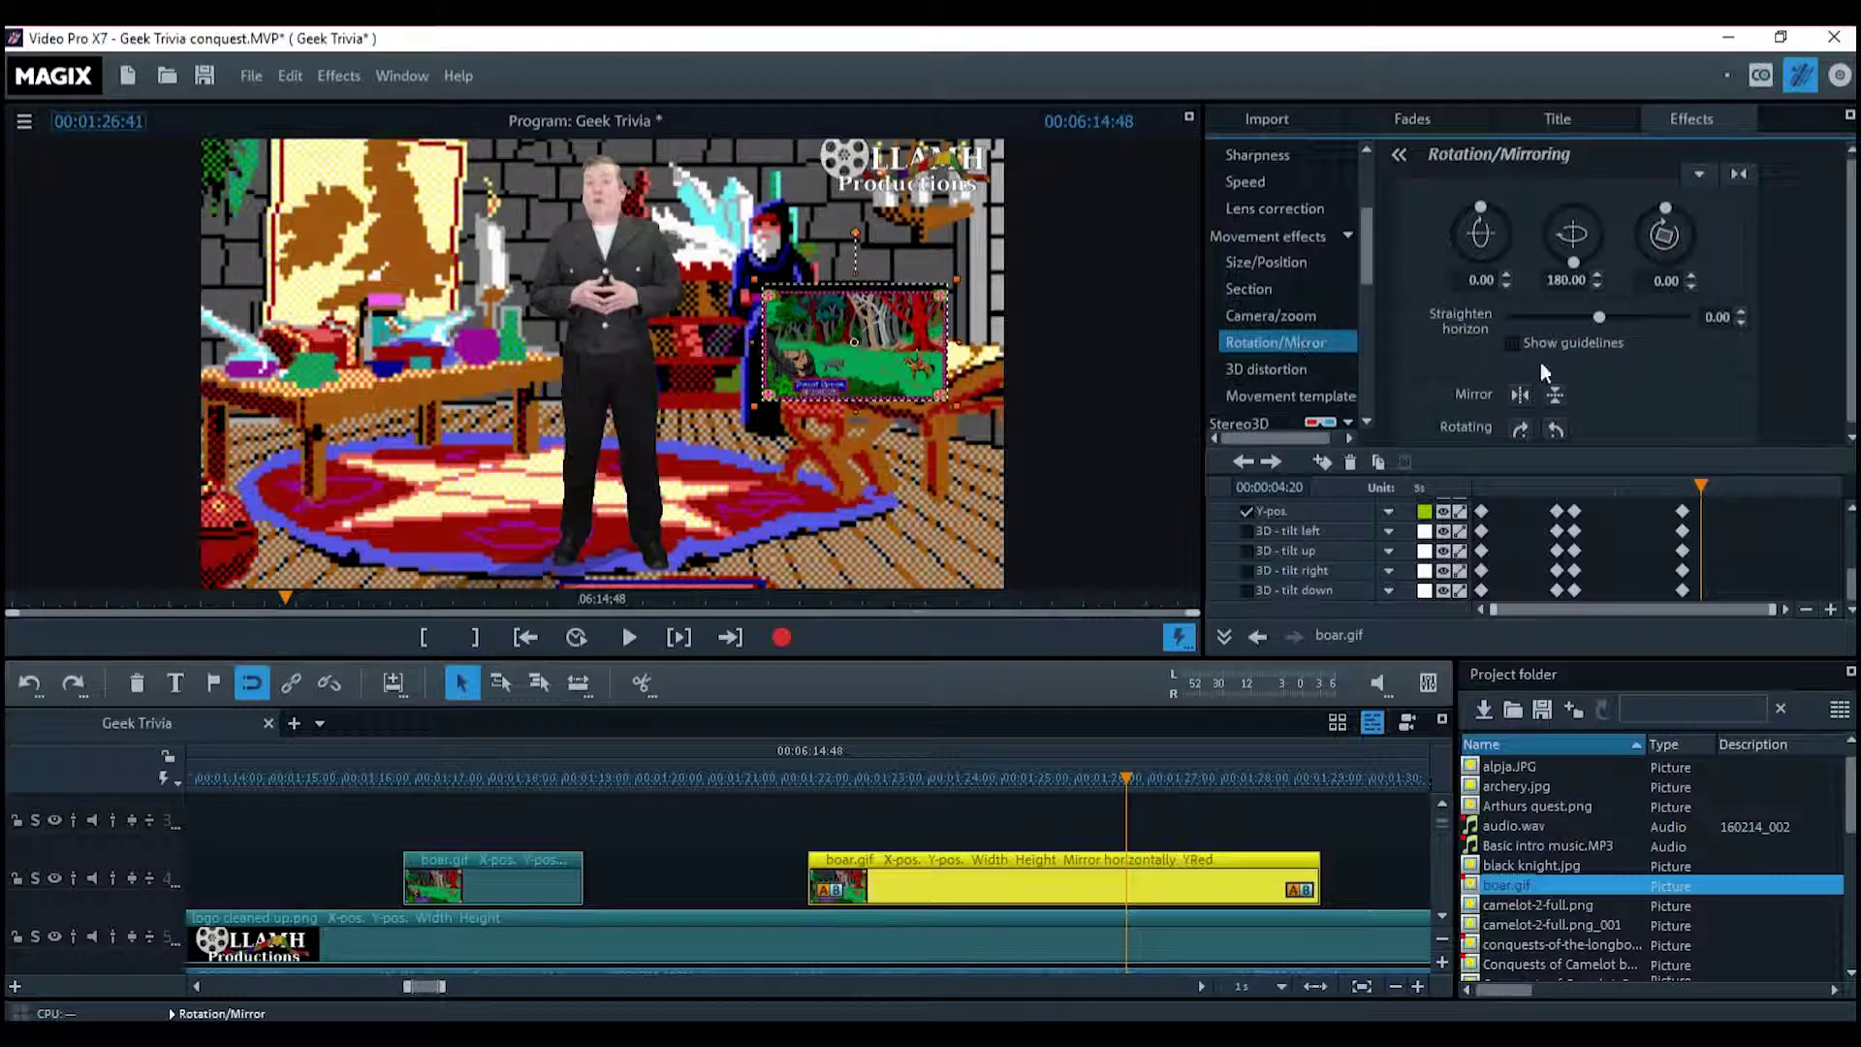
left_click_drag(1552, 280, 1589, 284)
type("0")
key("Return")
left_click_drag(885, 333, 399, 332)
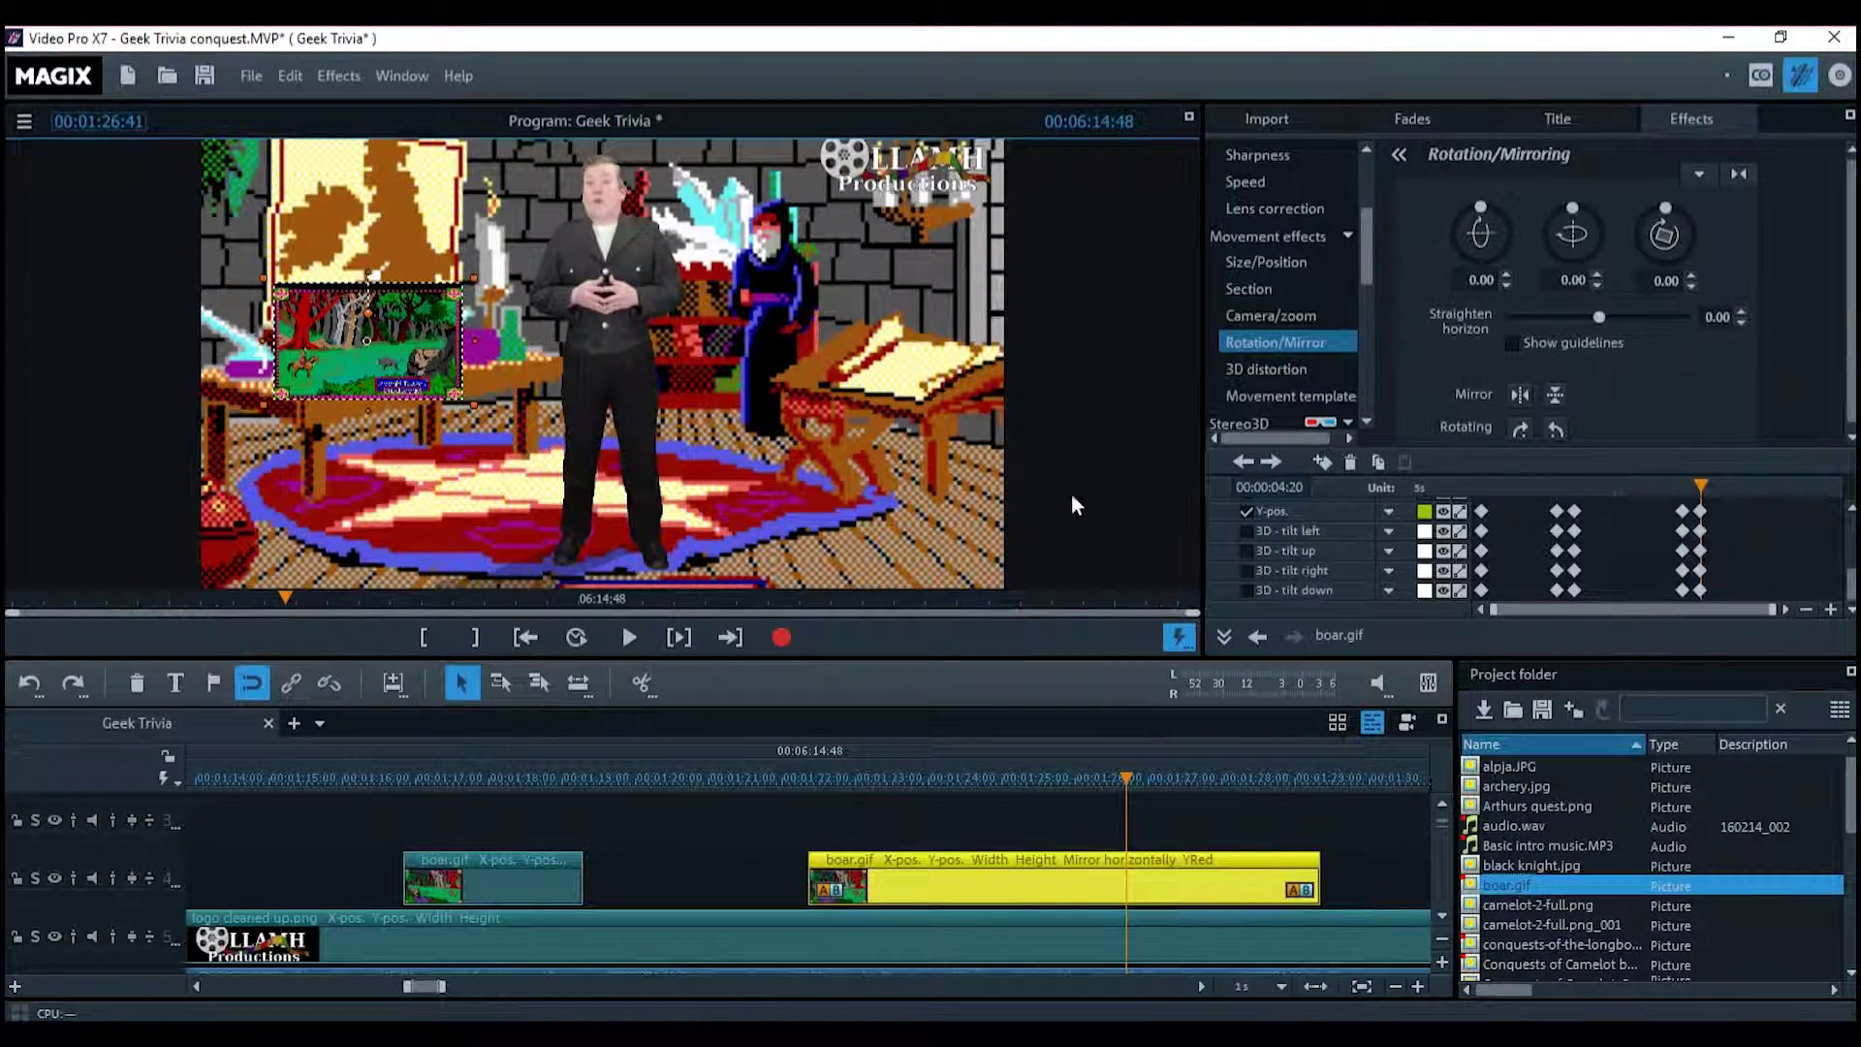
Play back the boar.gif animation from just before the clip's start to check both flips and moves
left_click_drag(845, 780, 797, 780)
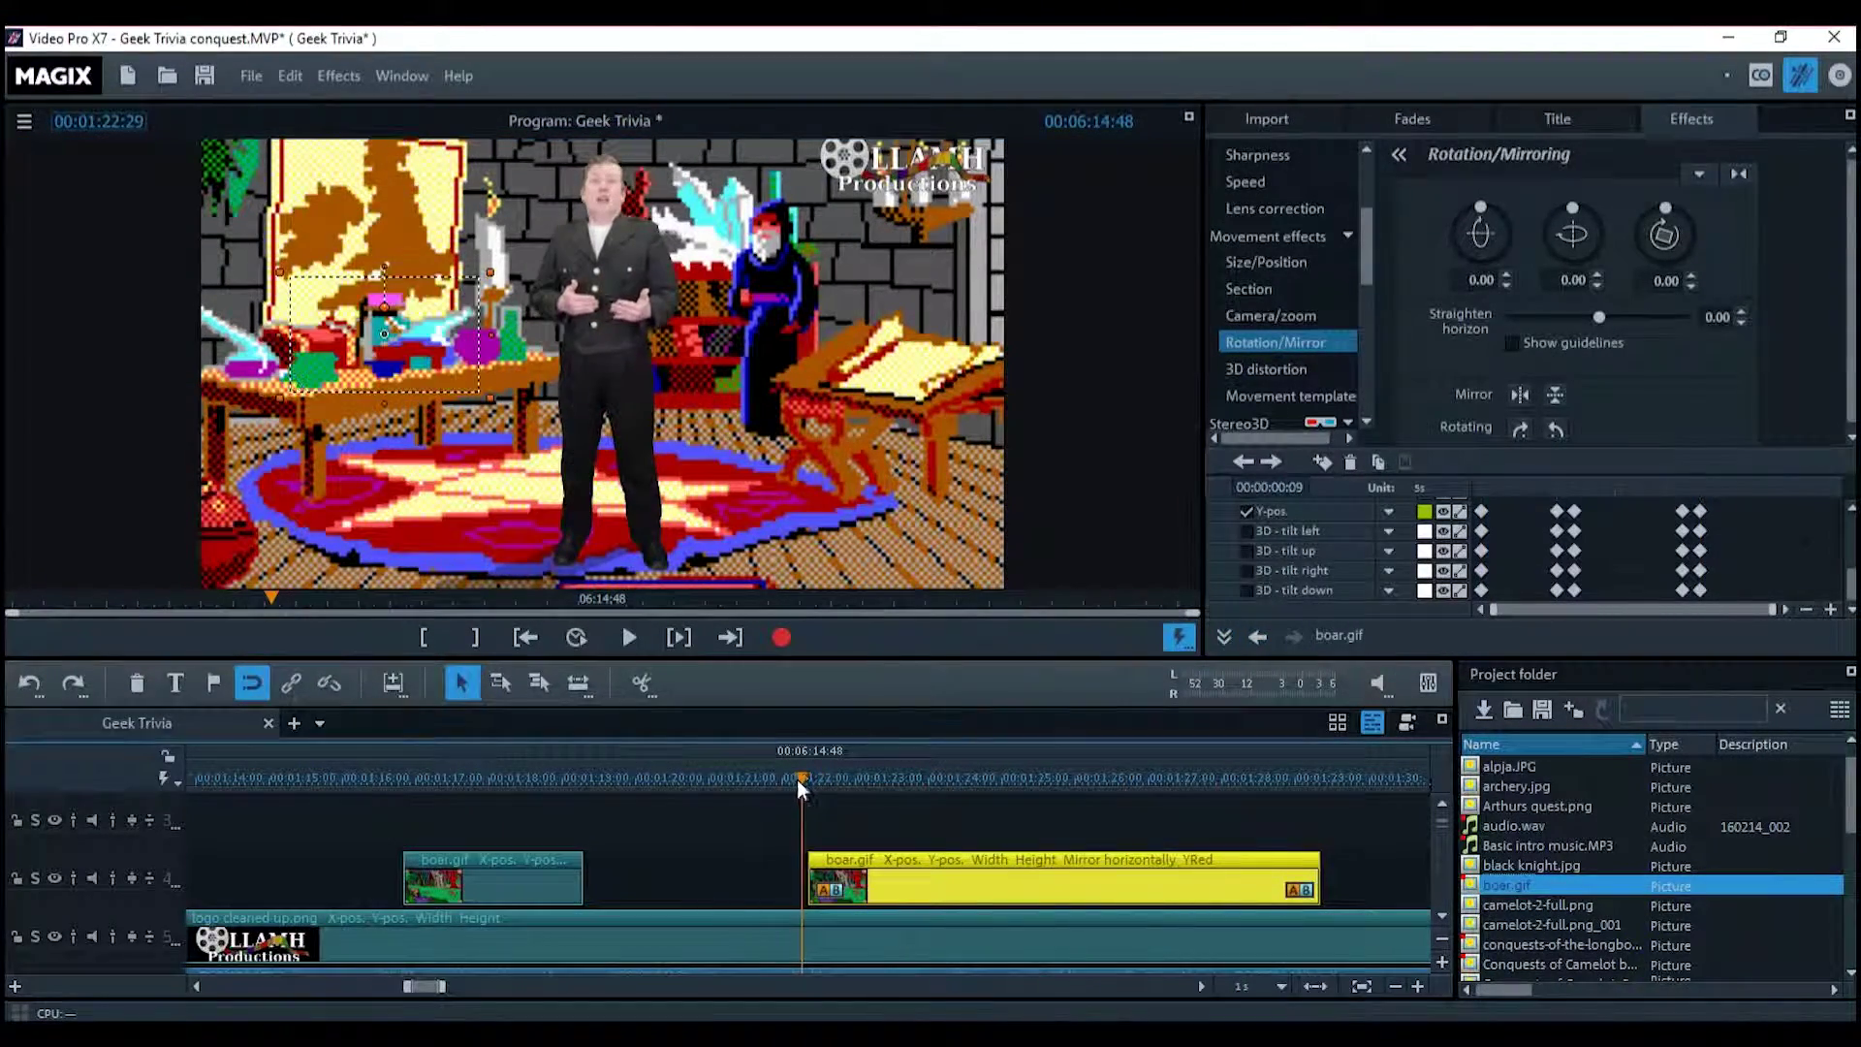
left_click(630, 641)
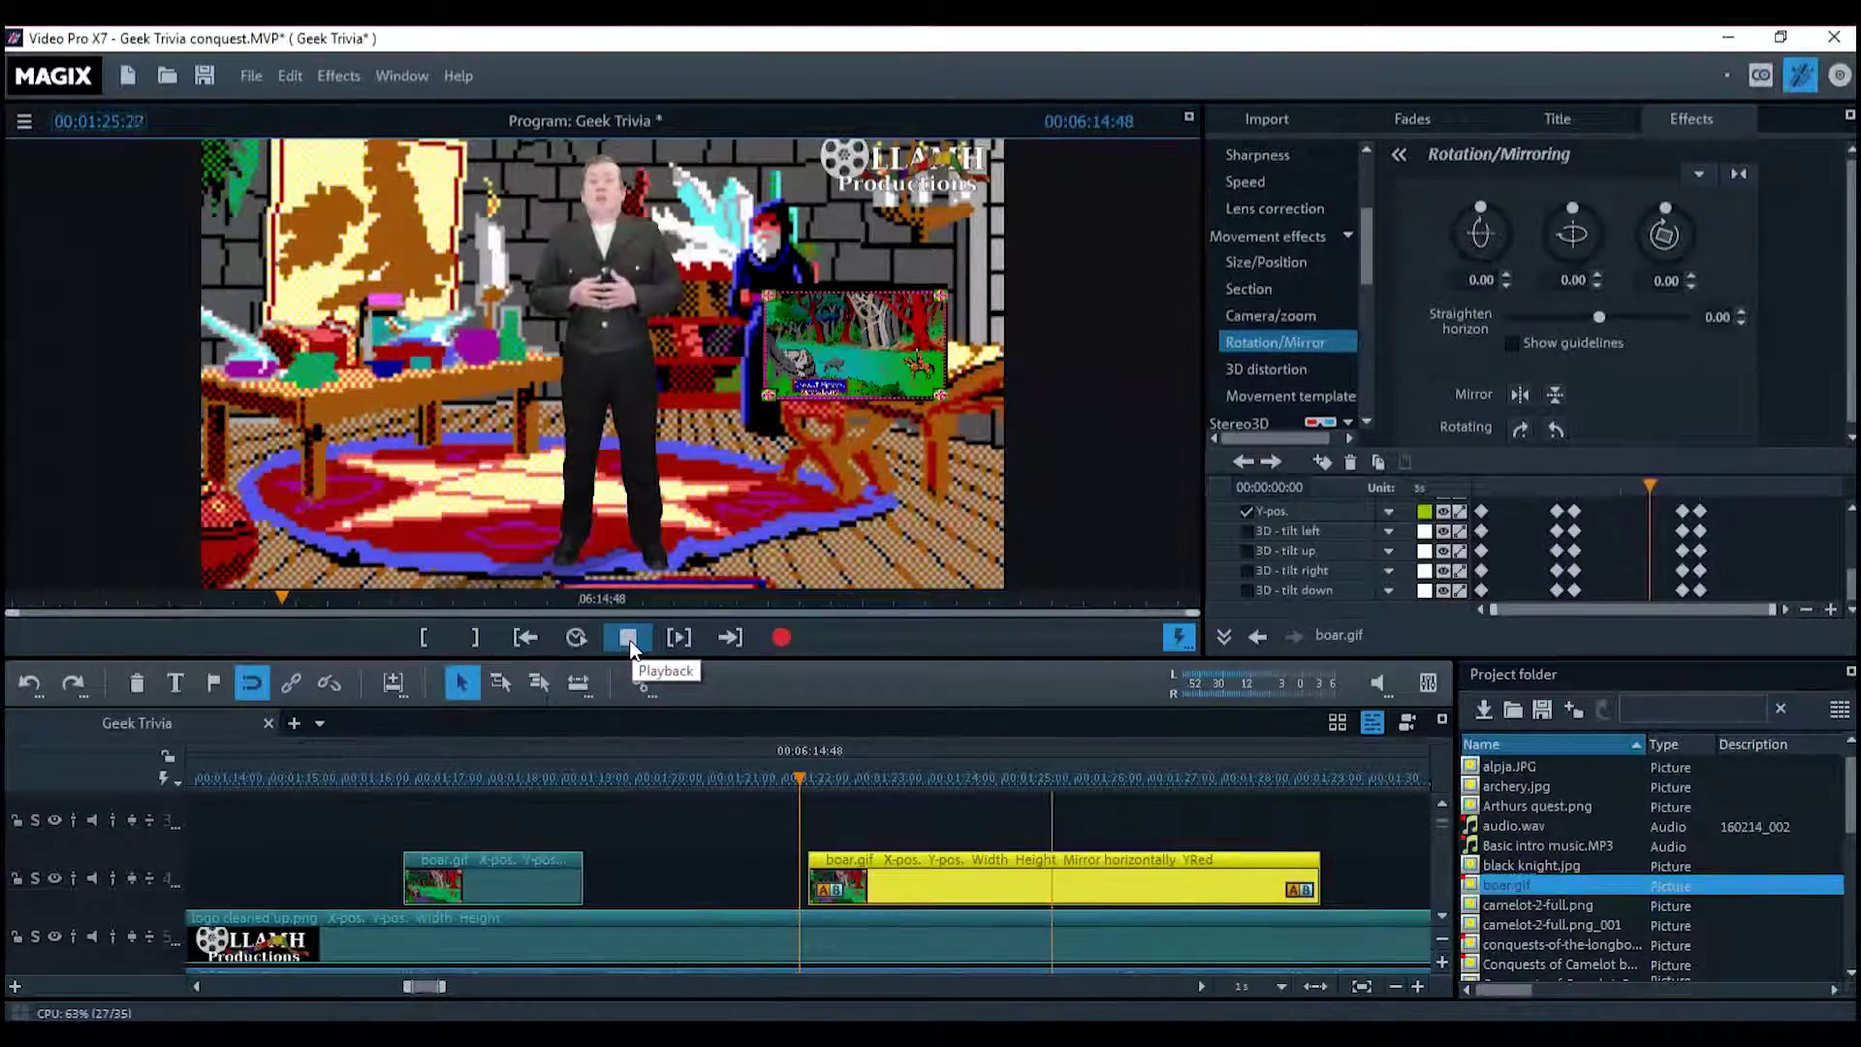
left_click(630, 644)
mouse_move(1211, 781)
left_mouse_down()
mouse_move(1097, 768)
mouse_move(1141, 776)
left_mouse_up()
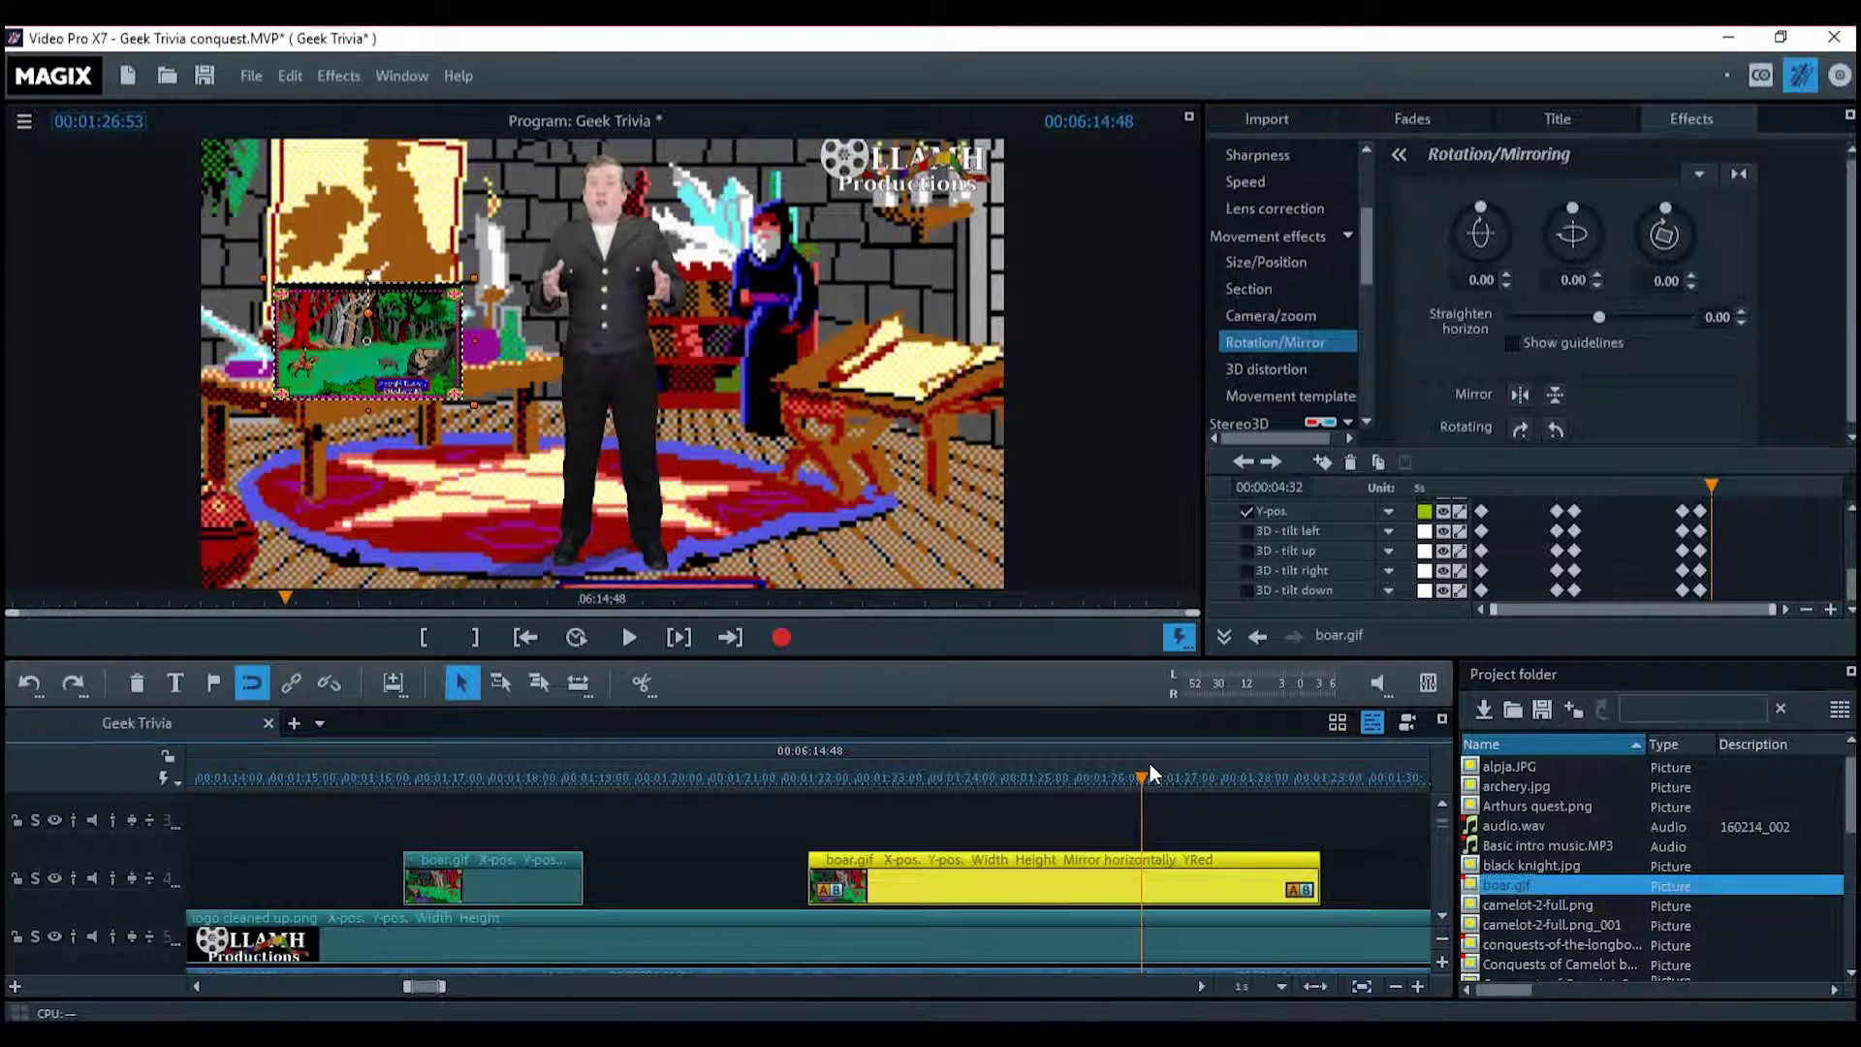
Collapse the Image size/position curves, then add and activate a Whirlpool distortion keyframe on the boar.gif clip at 00:00:01:30
scroll(1361, 289, "down", 3)
scroll(1361, 287, "up", 5)
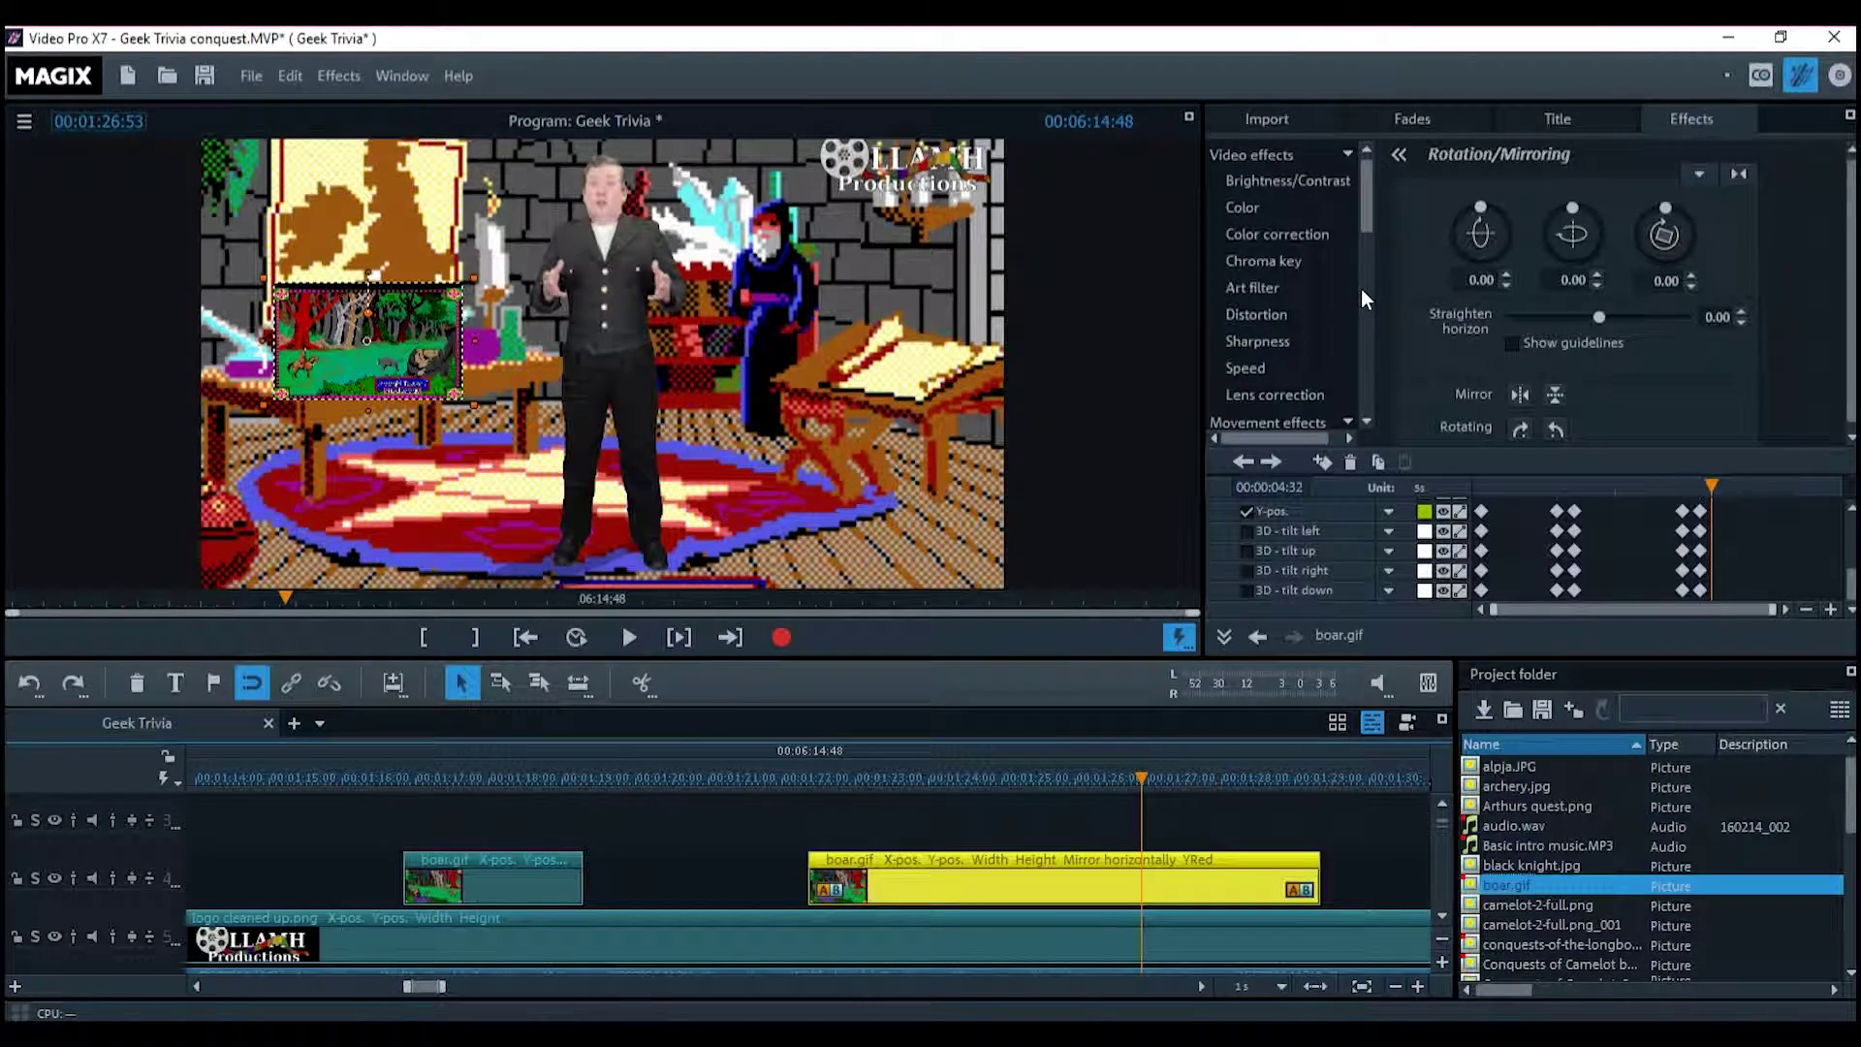
left_click_drag(1299, 316, 1443, 440)
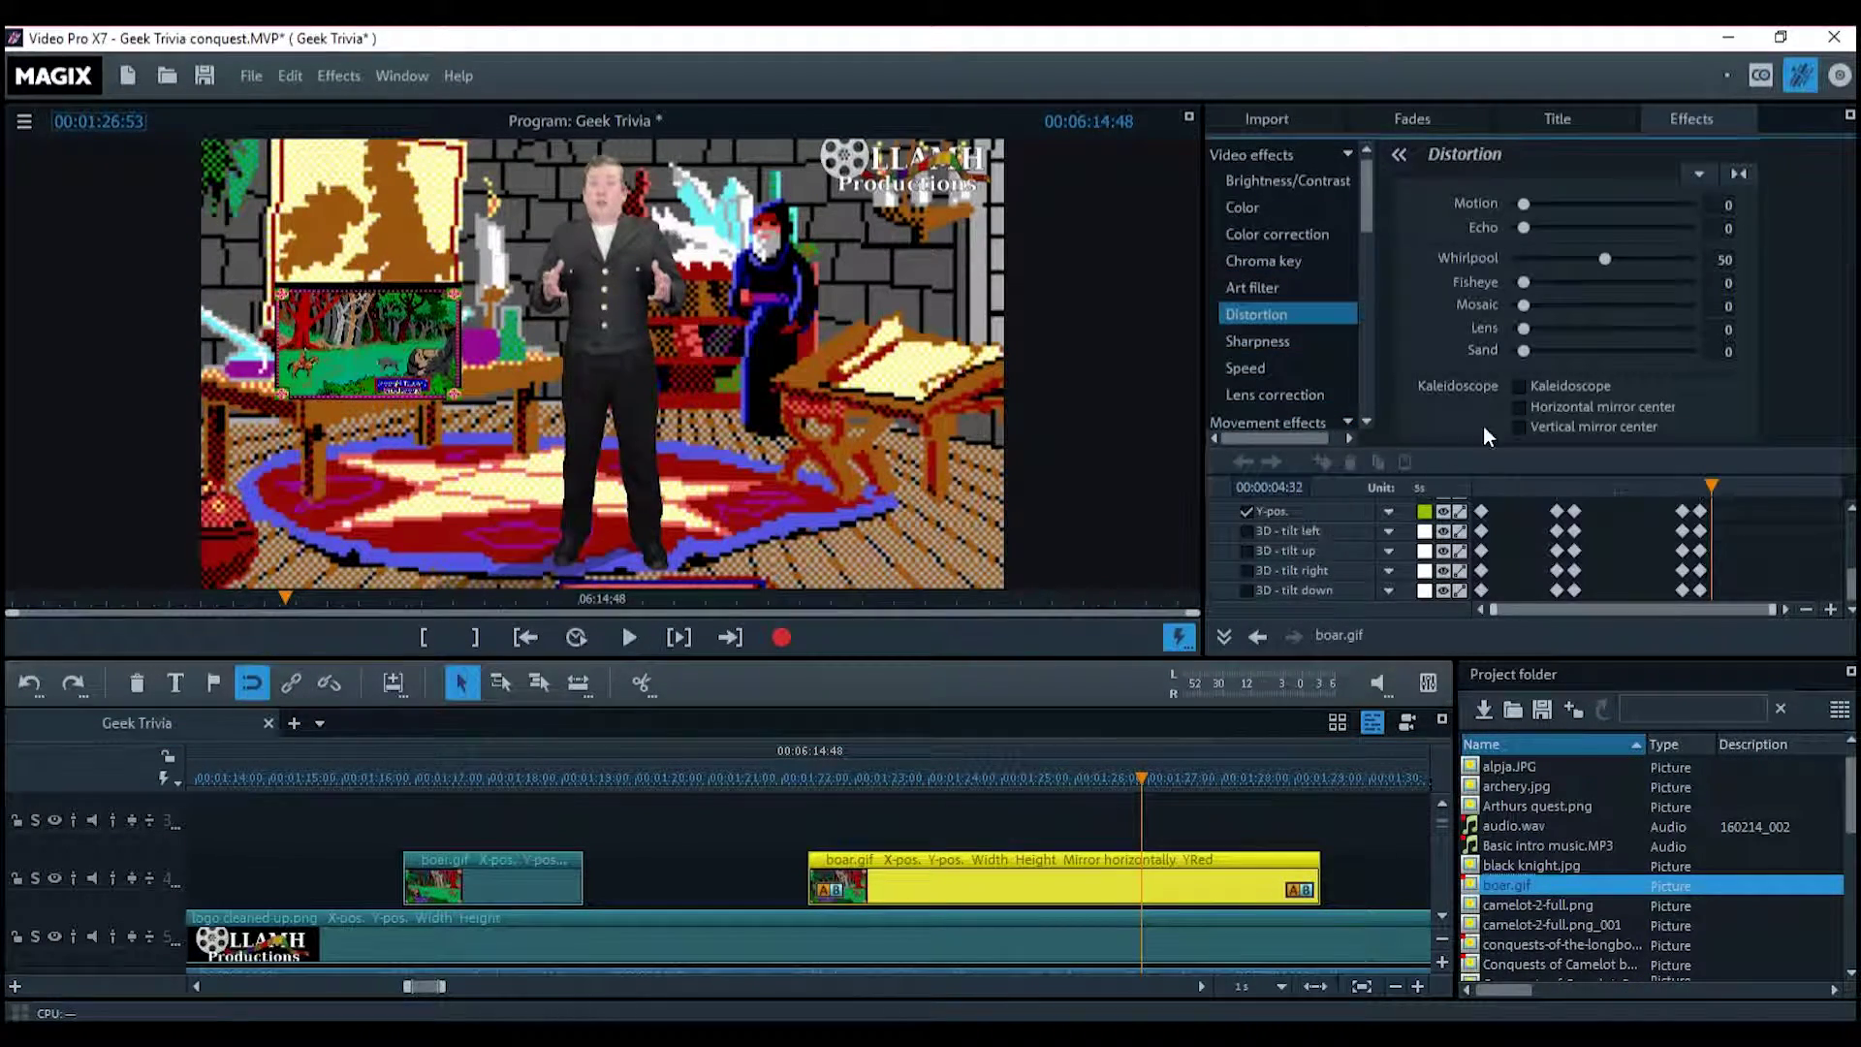
scroll(1442, 545, "up", 5)
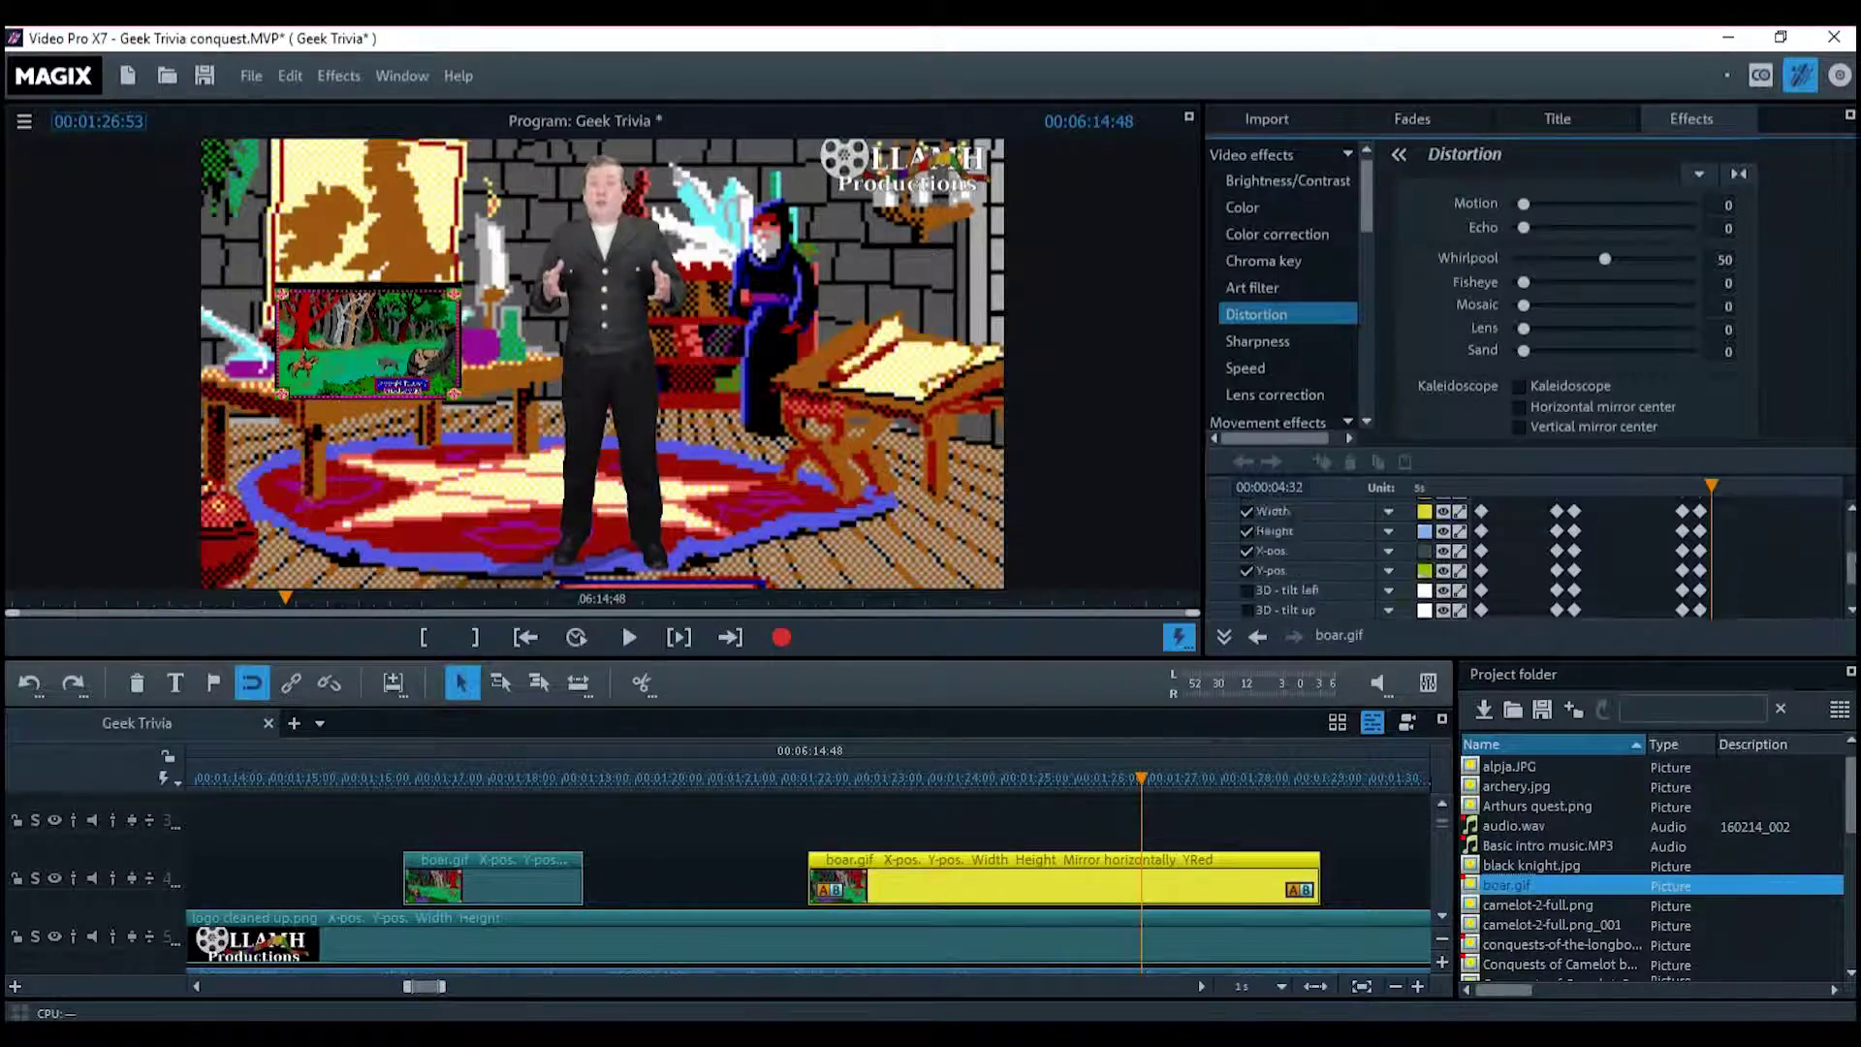
left_click(1212, 549)
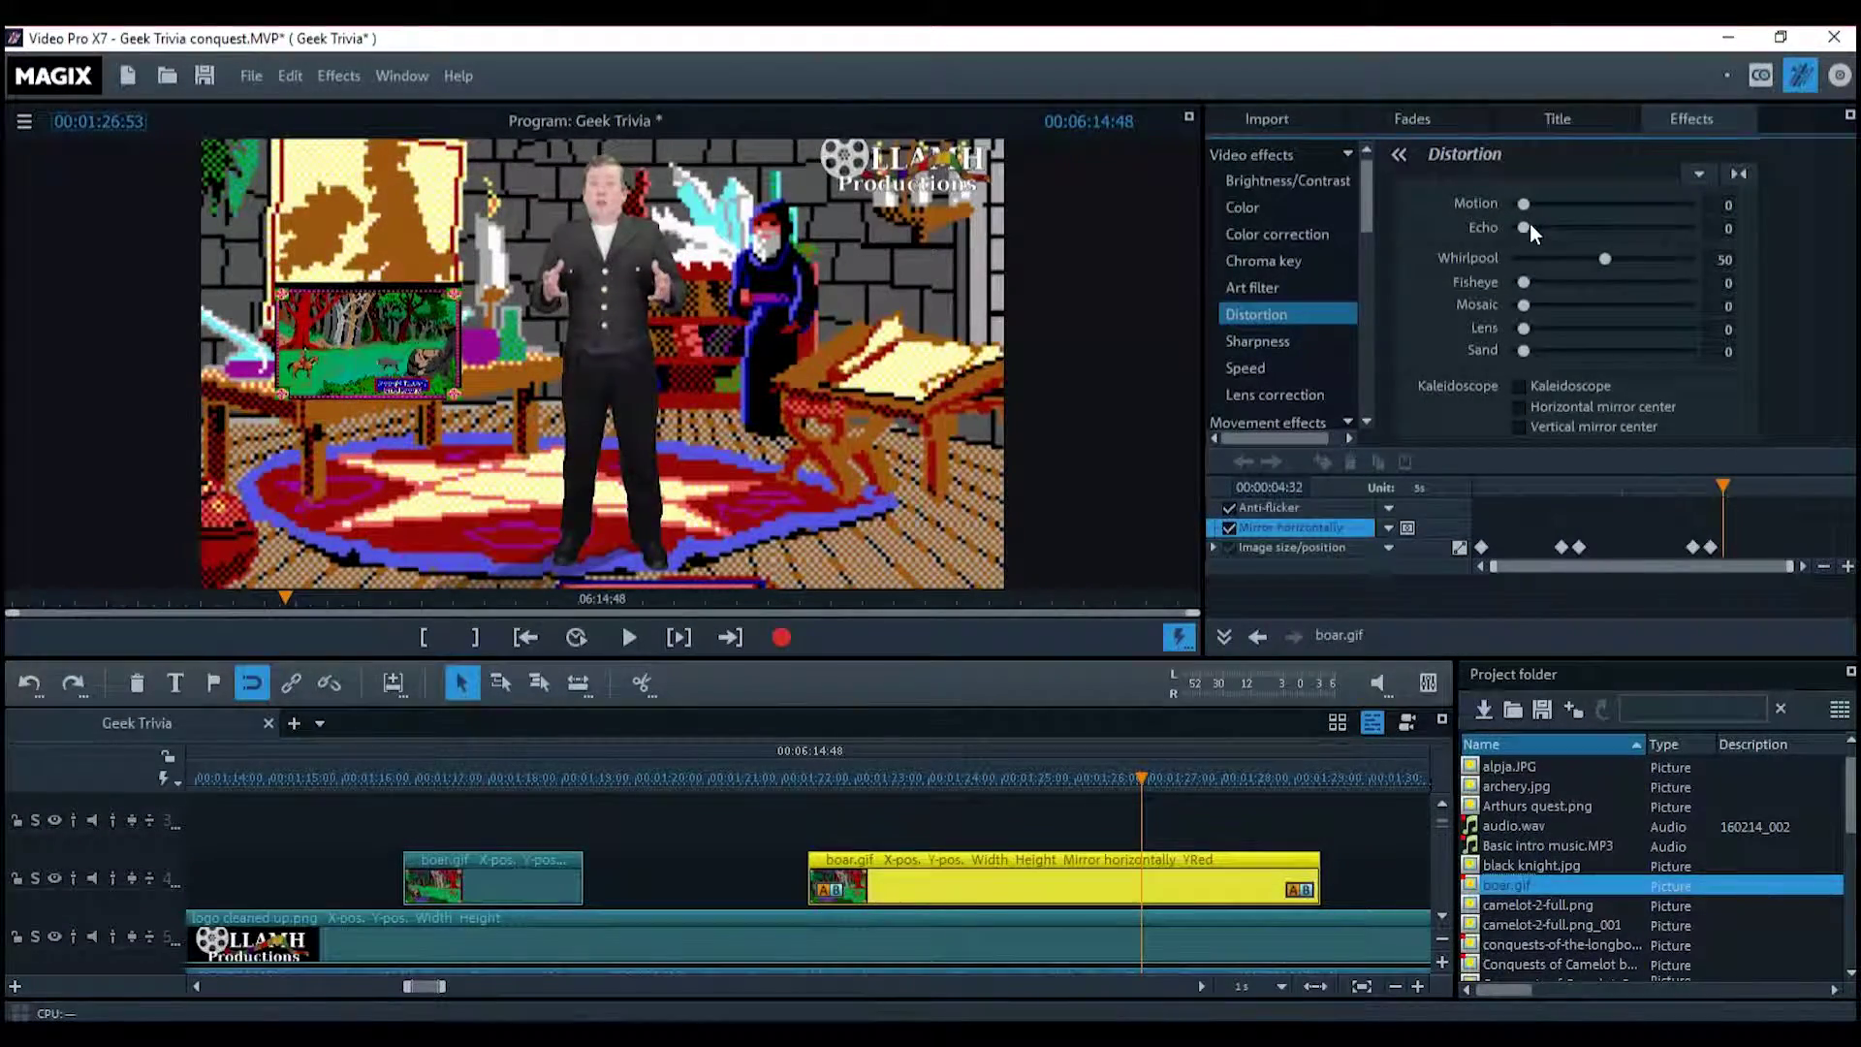
left_click(1605, 260)
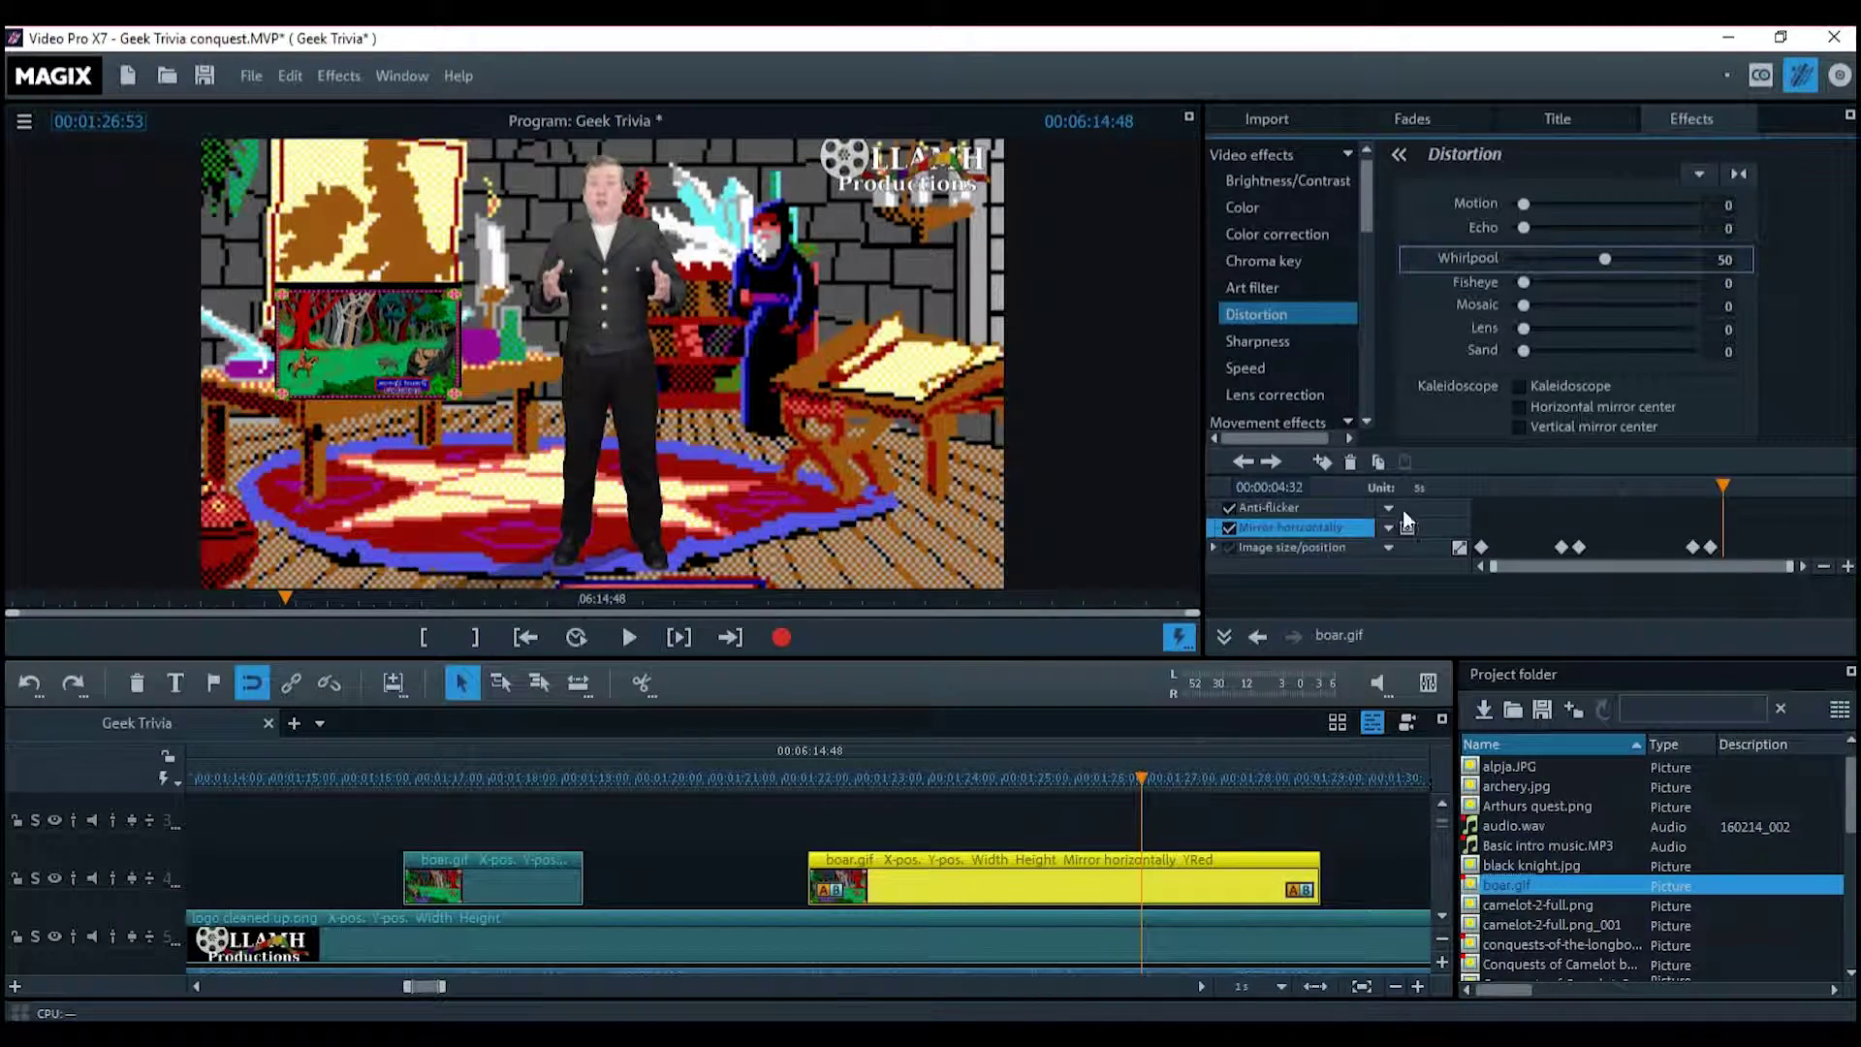
left_click(877, 782)
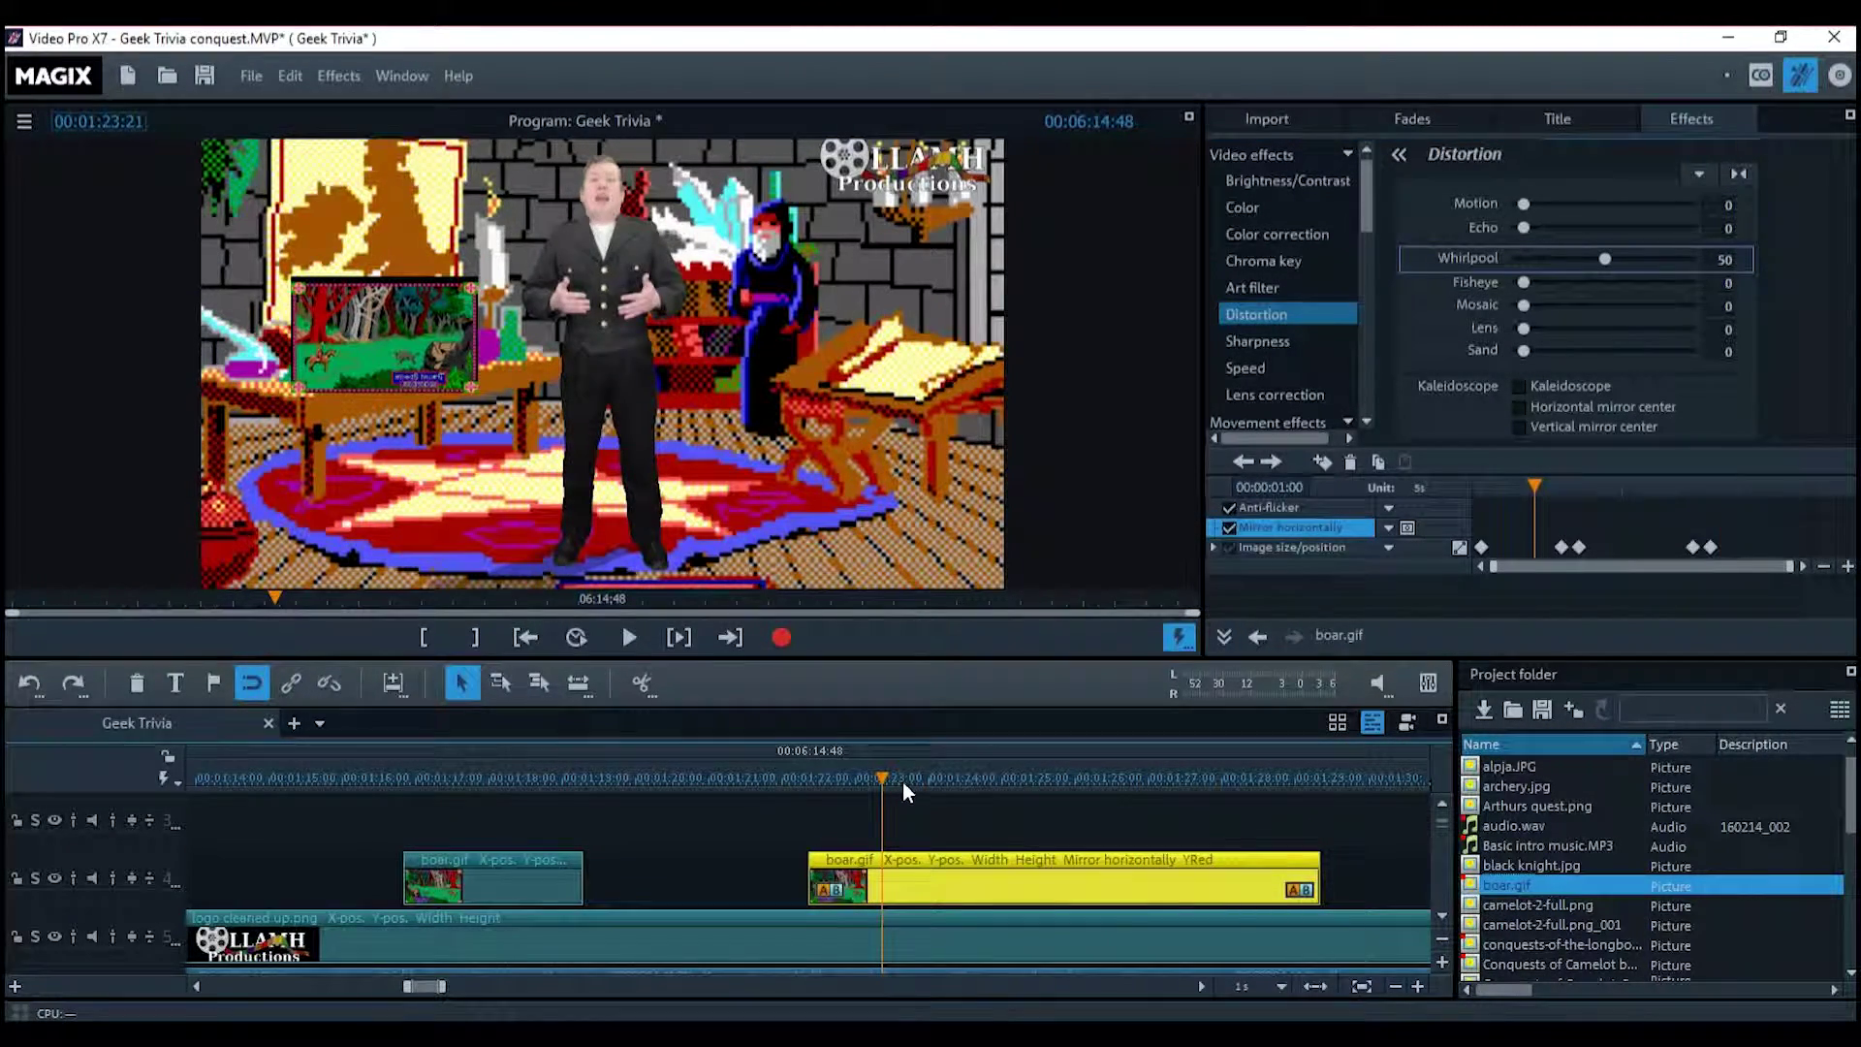
left_click(1561, 548)
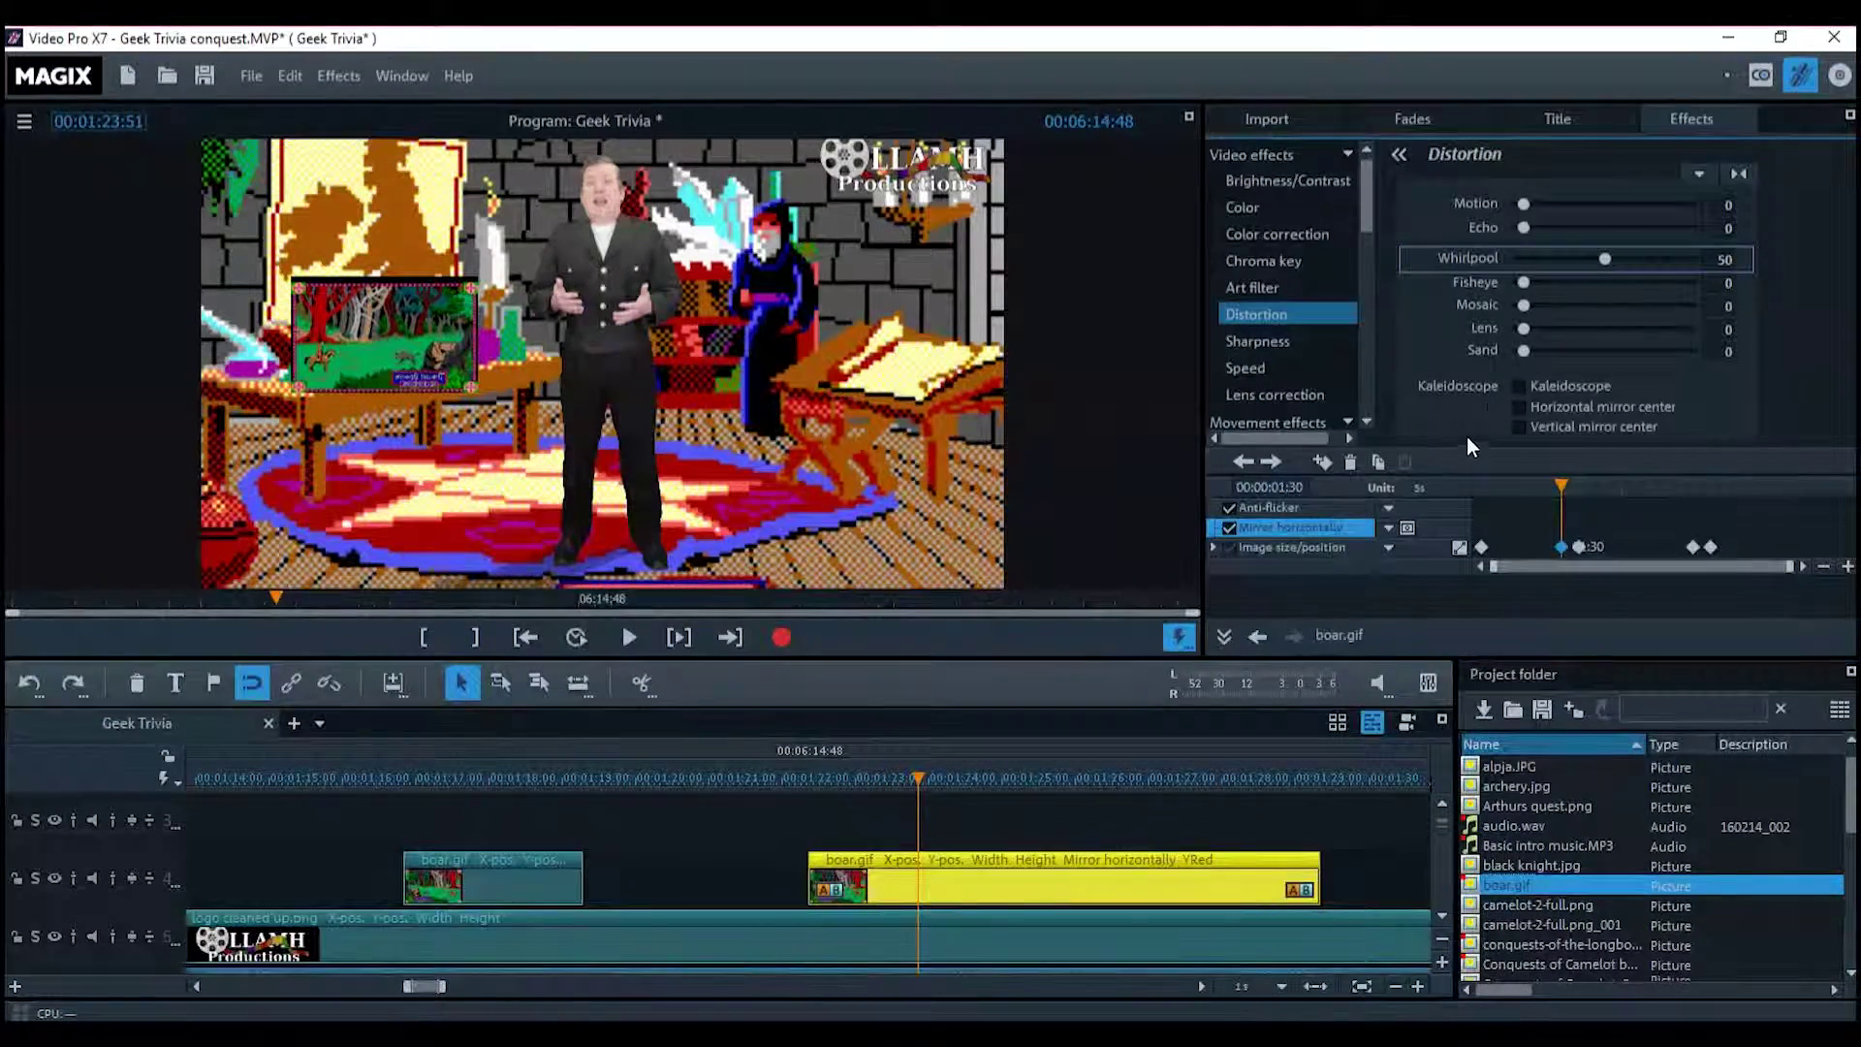
left_click(1324, 464)
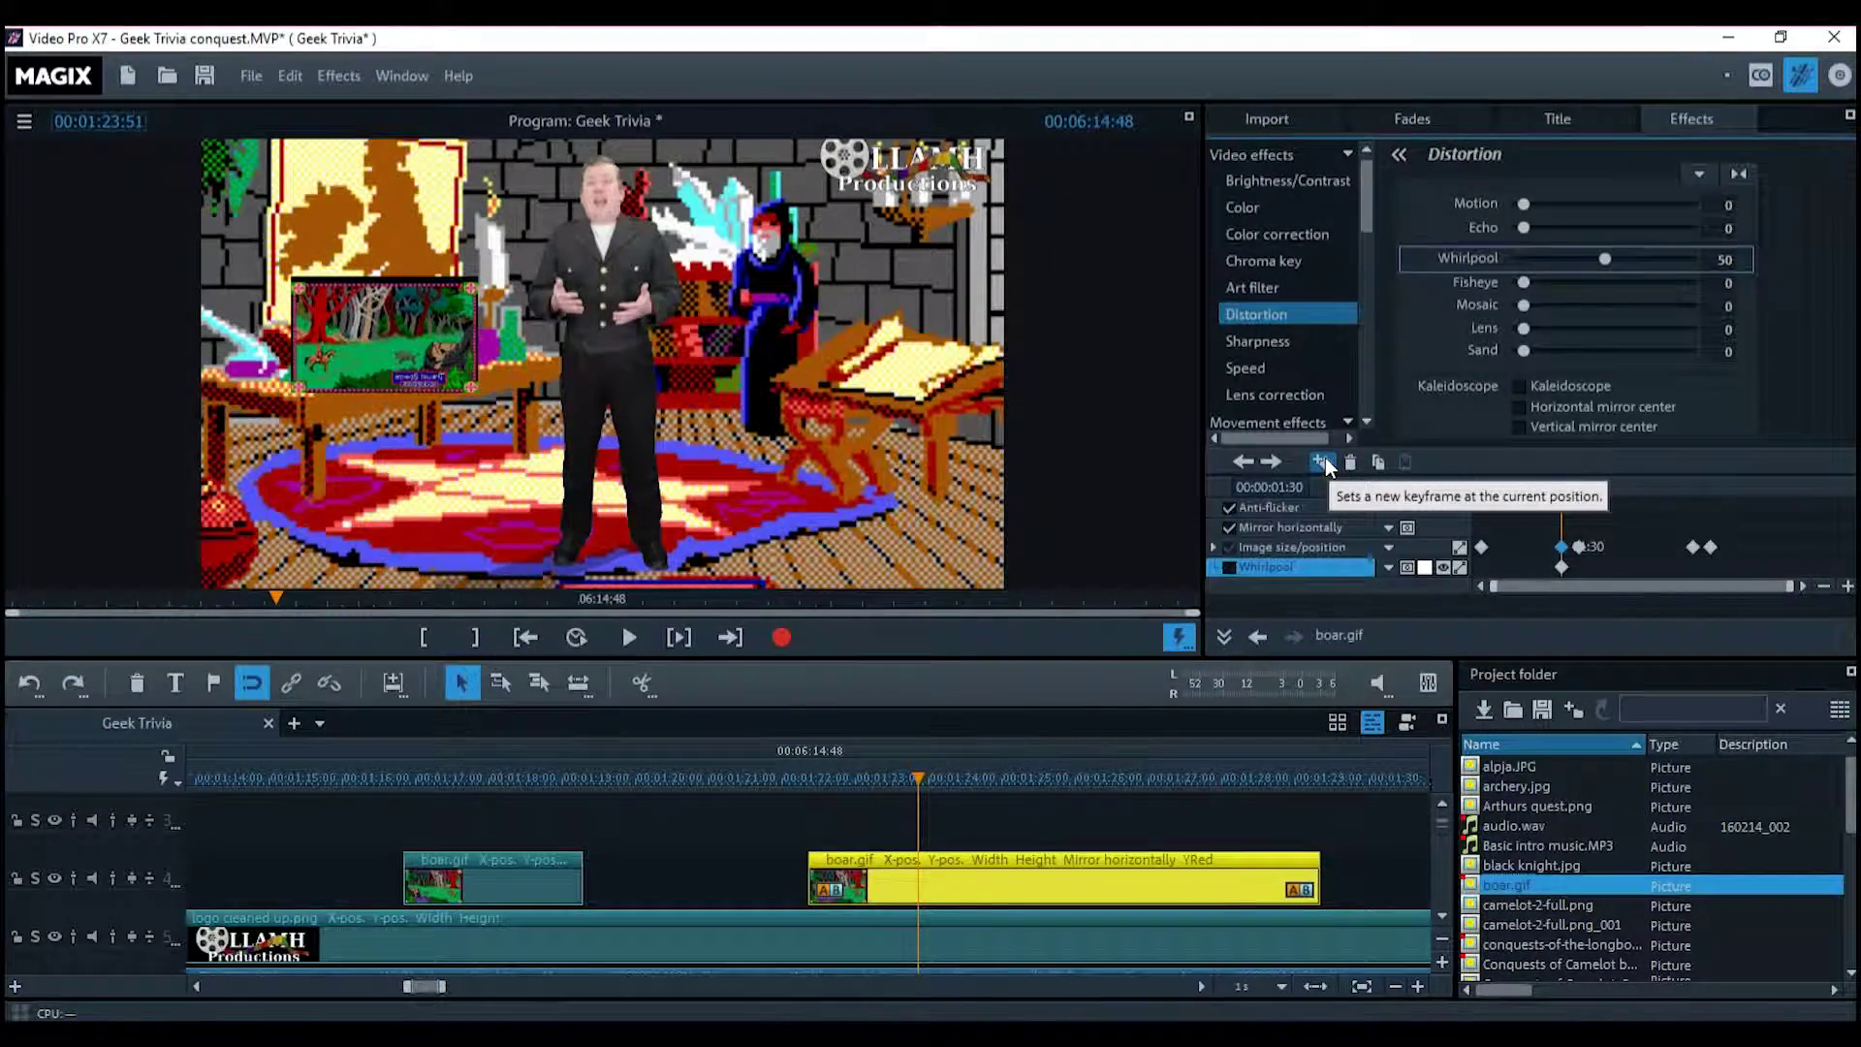
left_click(1230, 567)
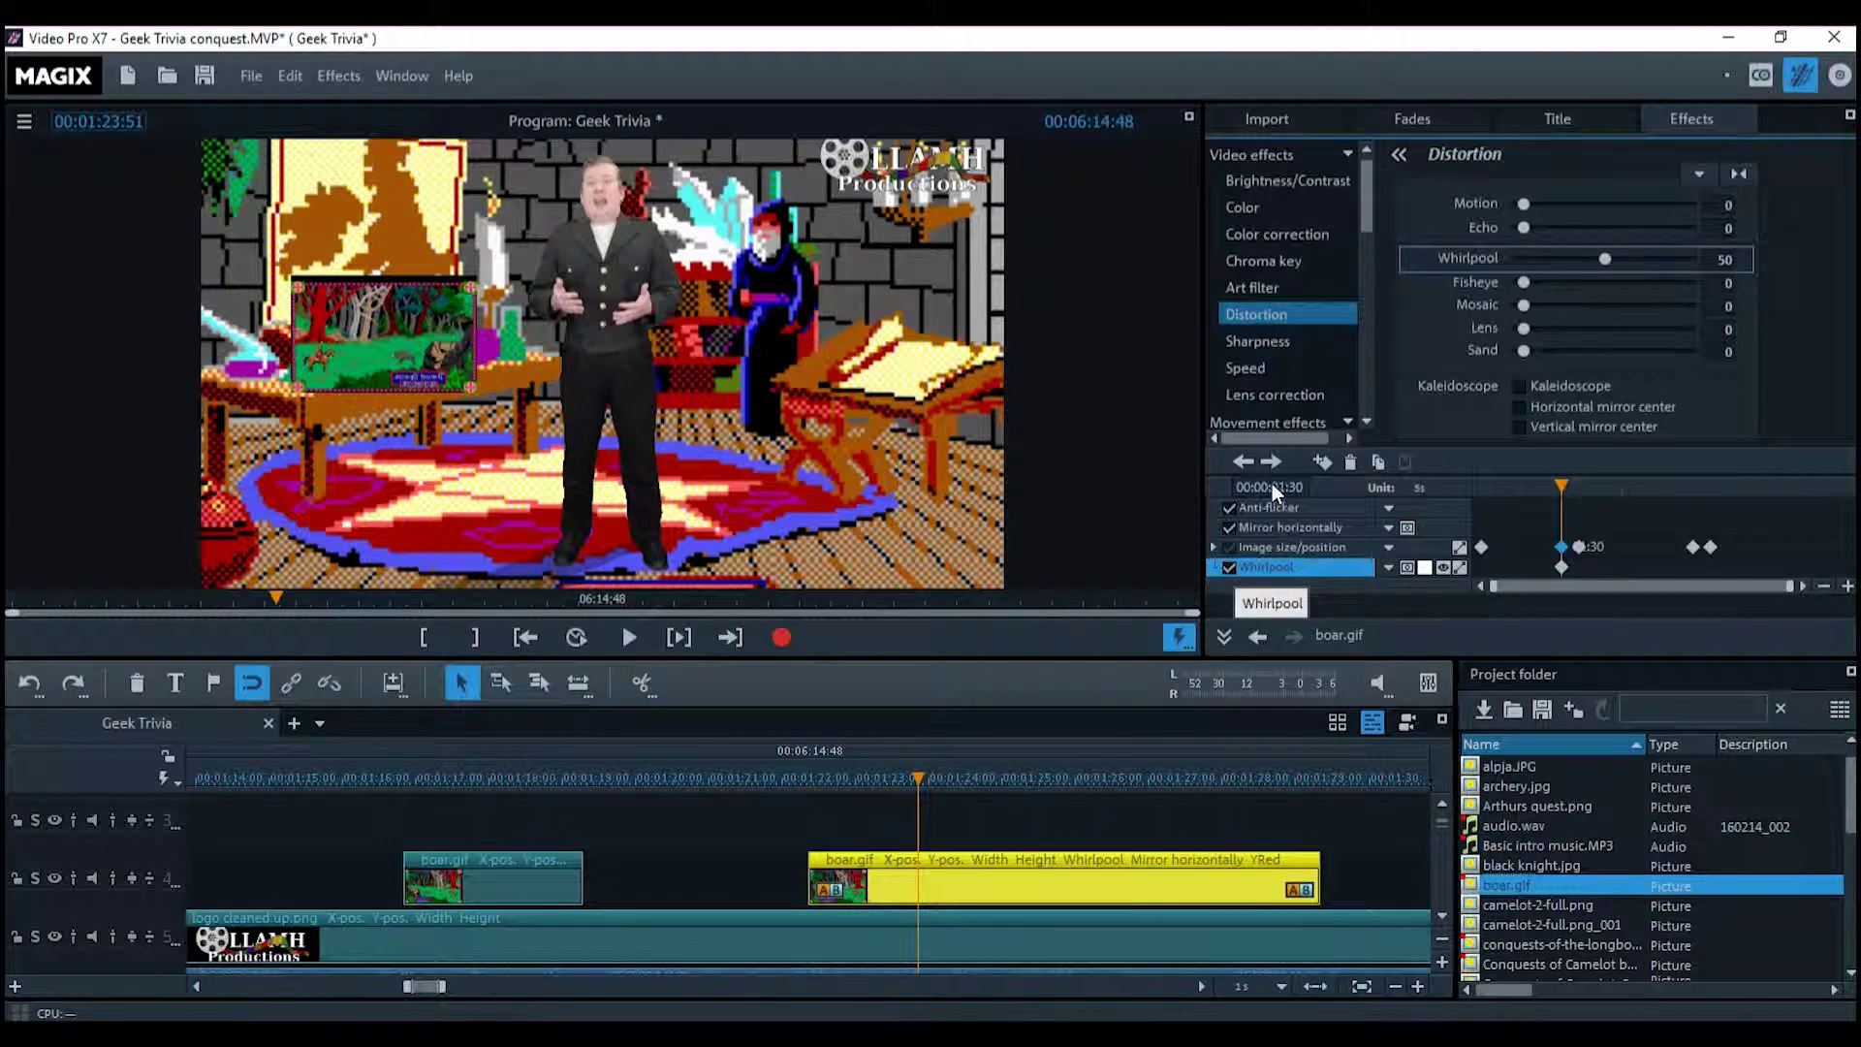
Add Whirlpool keyframes with value 50 at the boar.gif clip's start and at 00:00:01:50
left_click(1480, 547)
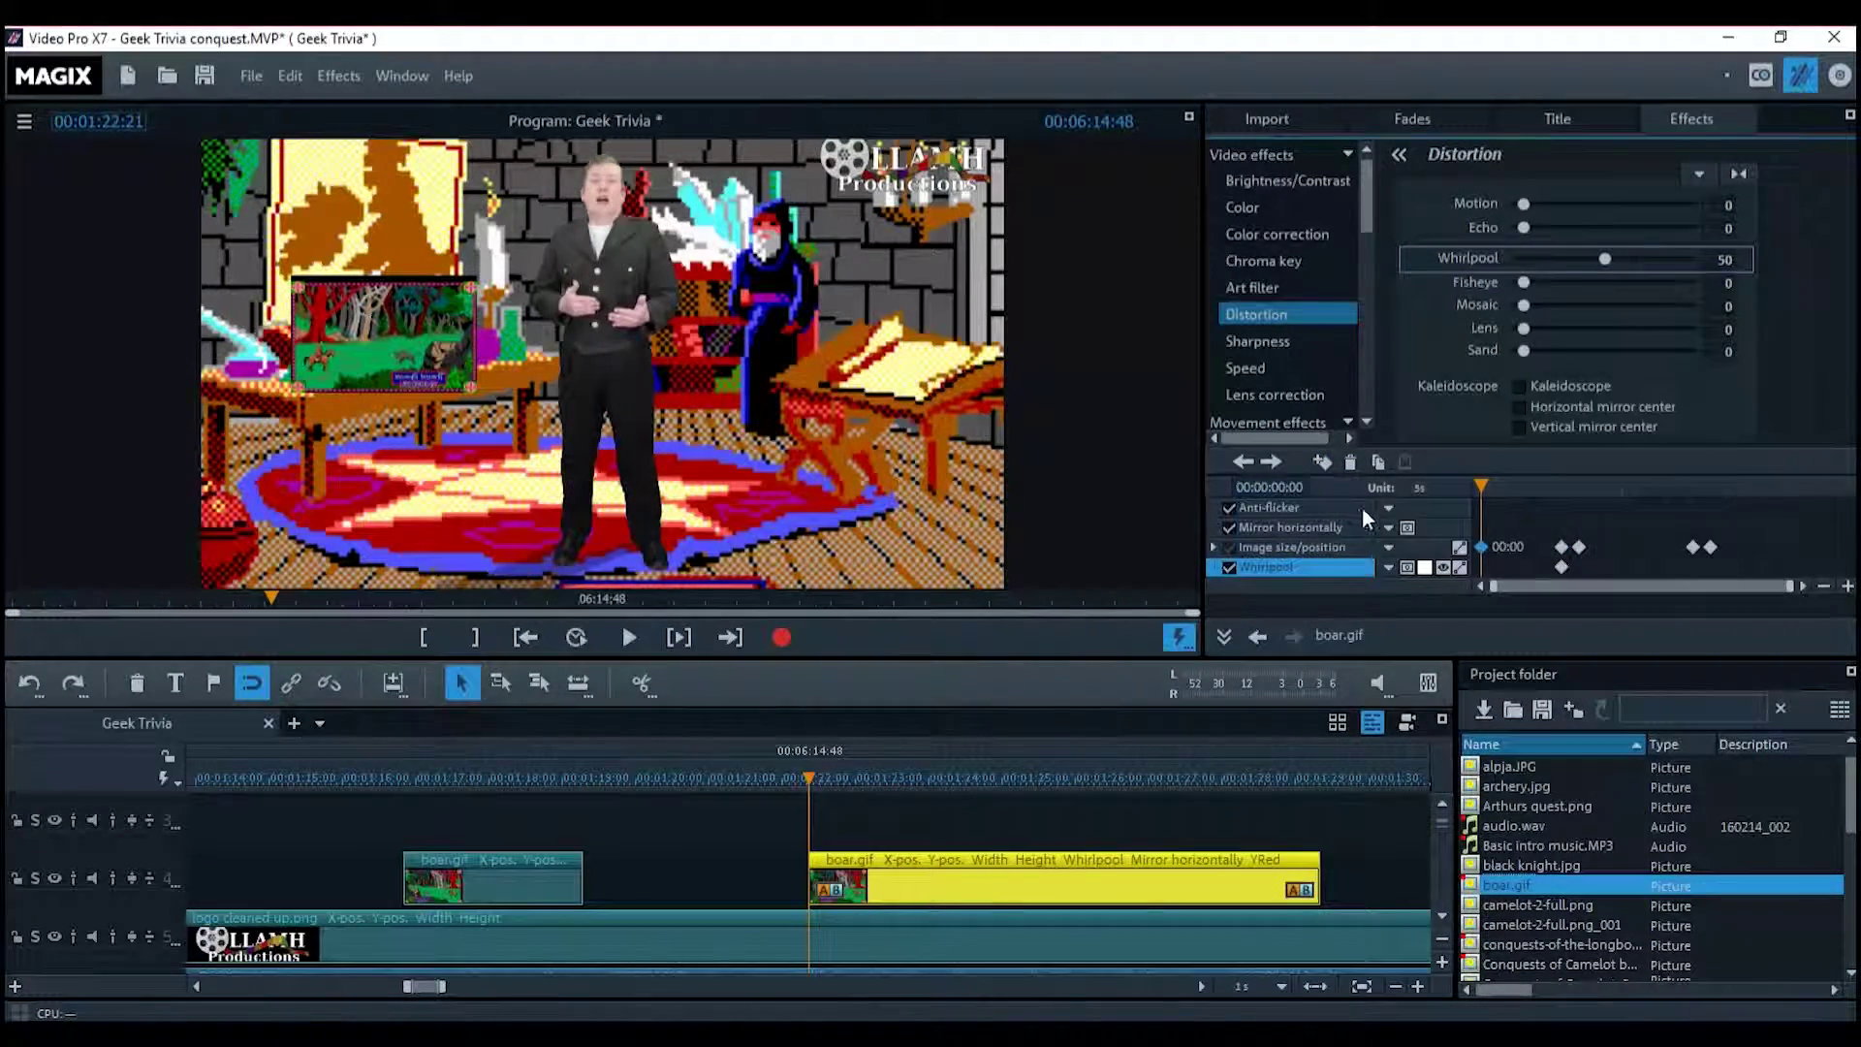
left_click(1324, 461)
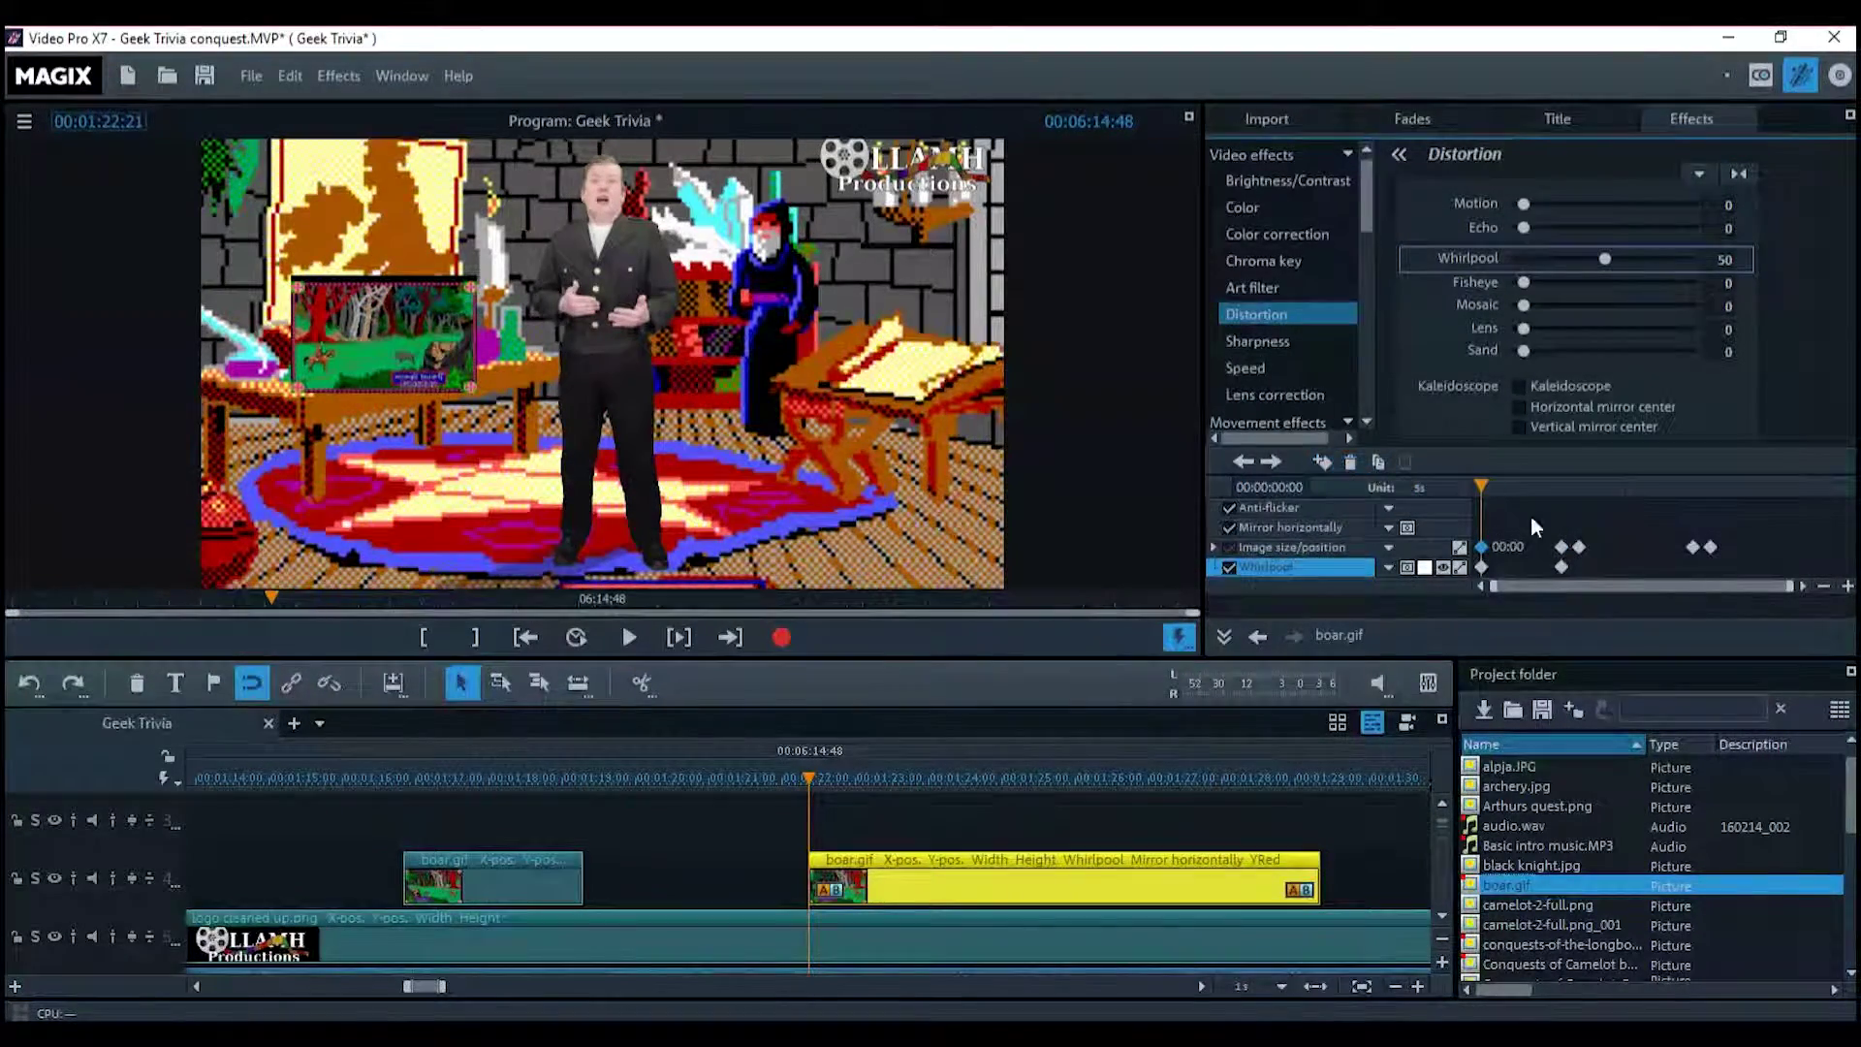
left_click(1578, 548)
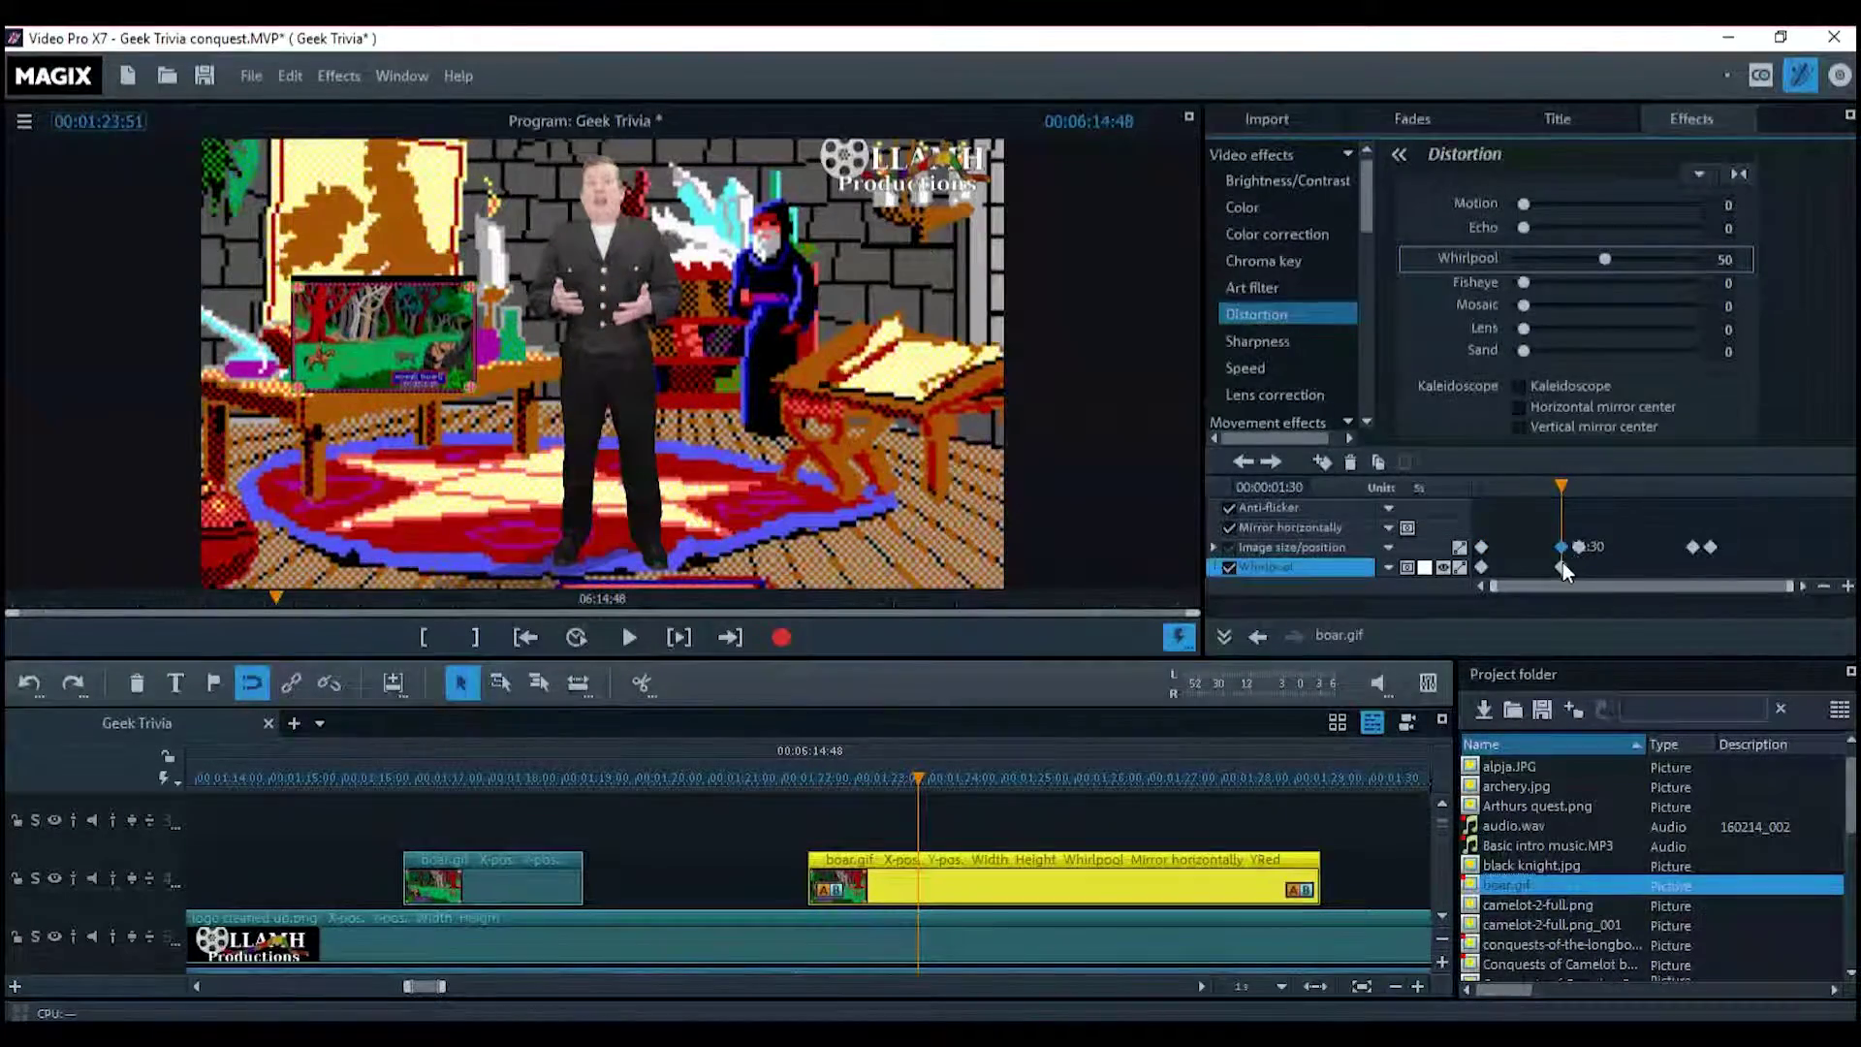
left_click(1580, 545)
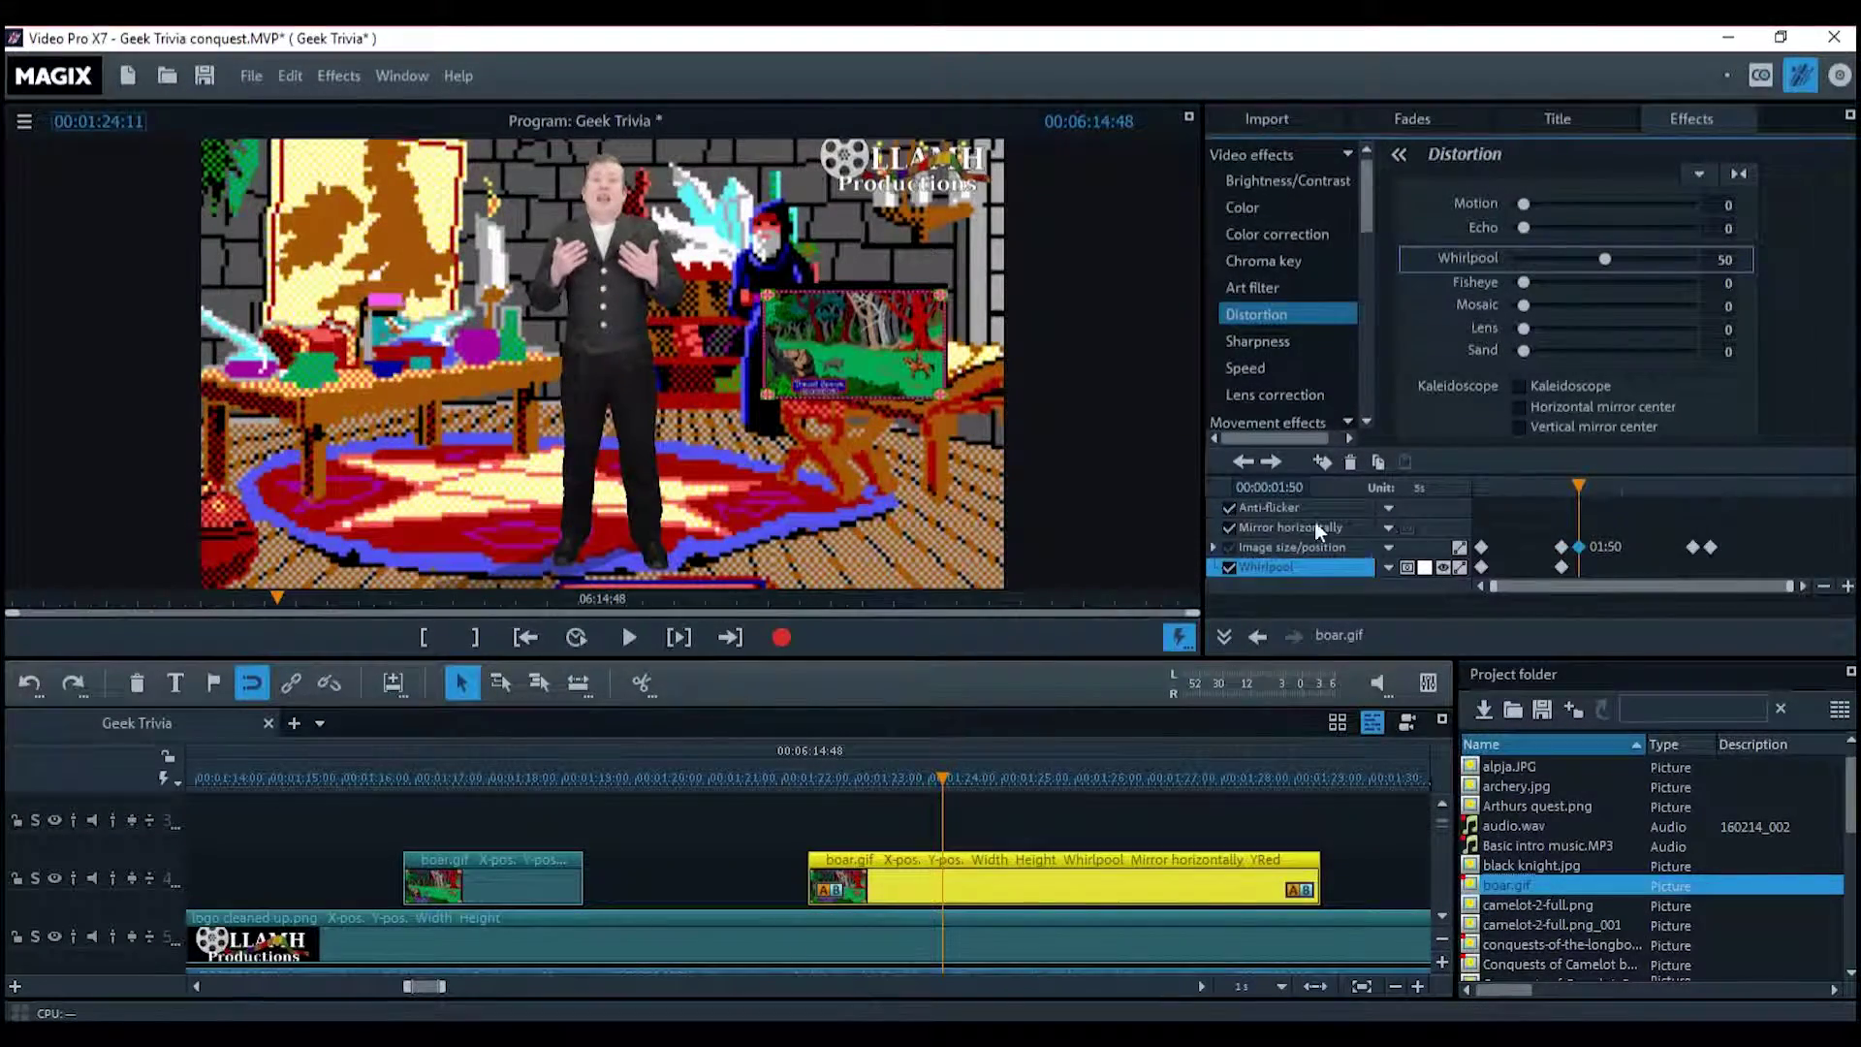
left_click(1321, 462)
Set the boar.gif clip's Whirlpool distortion to 100 at 00:00:01:40
double_click(1297, 487)
type("40")
key("Return")
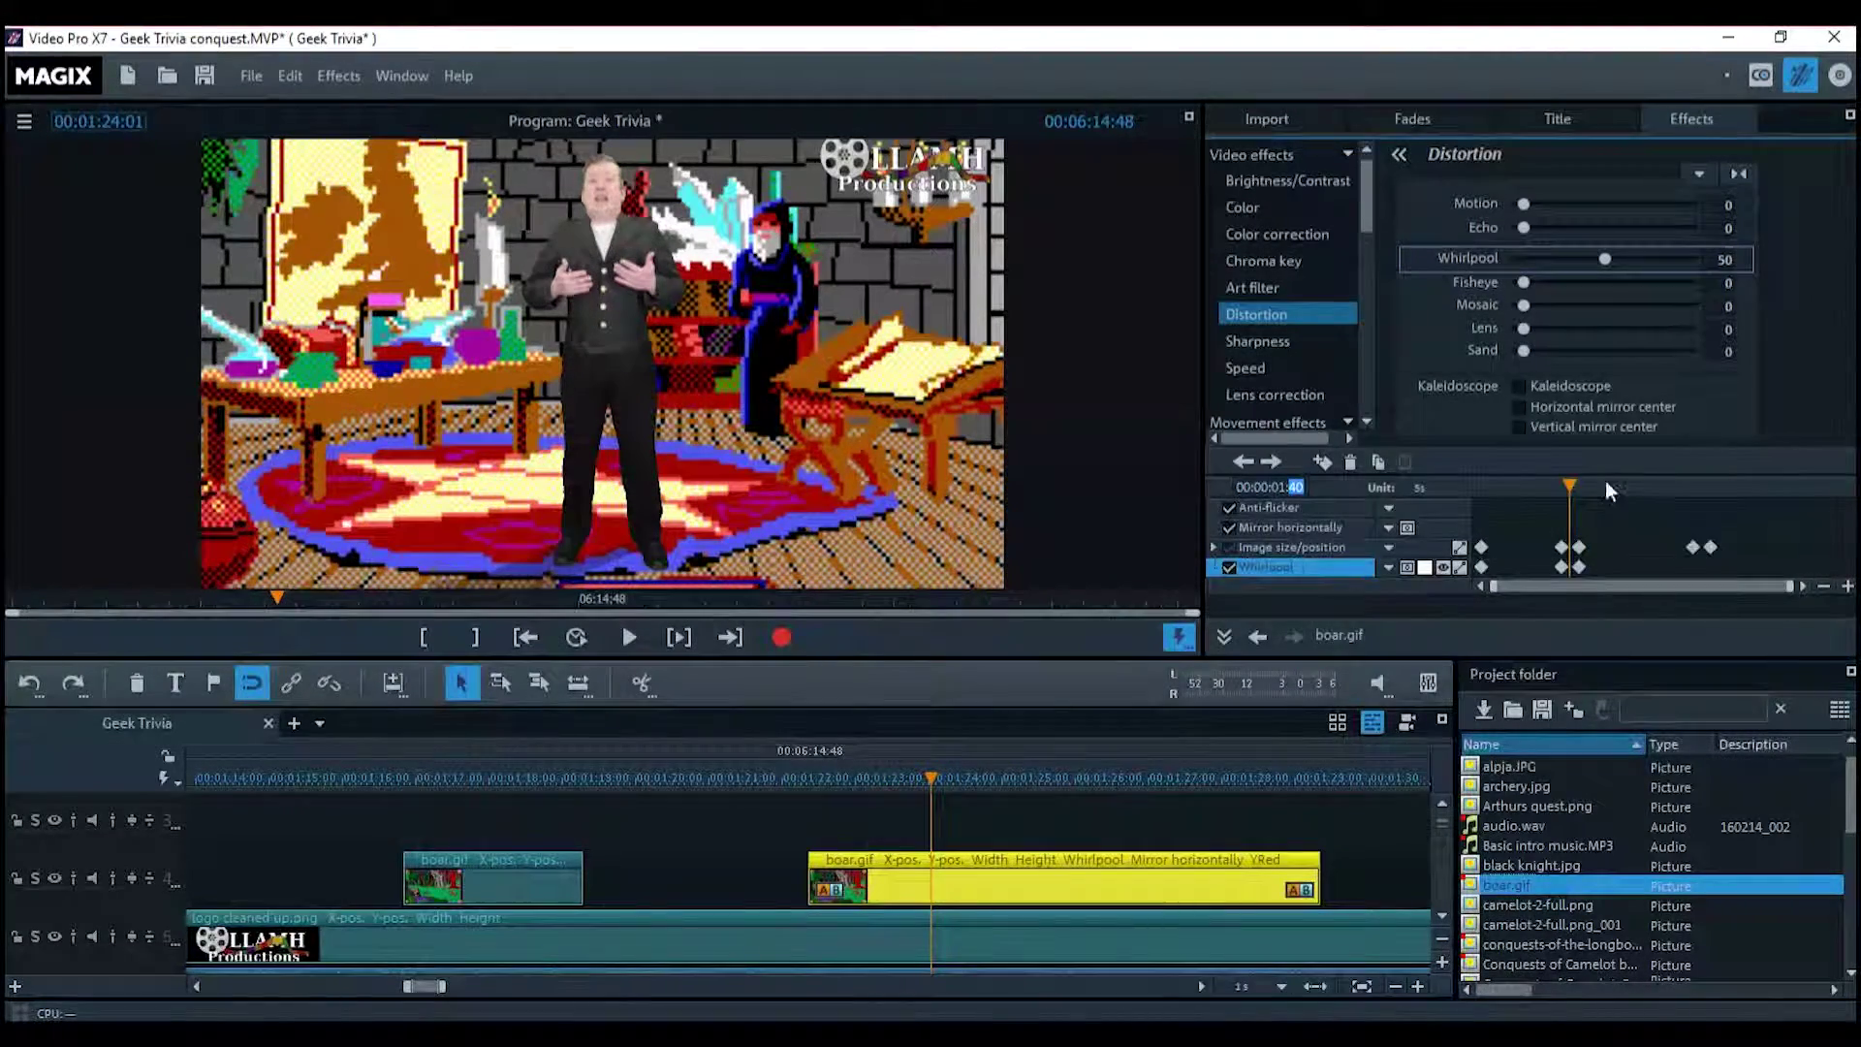
left_click_drag(1605, 258, 1691, 260)
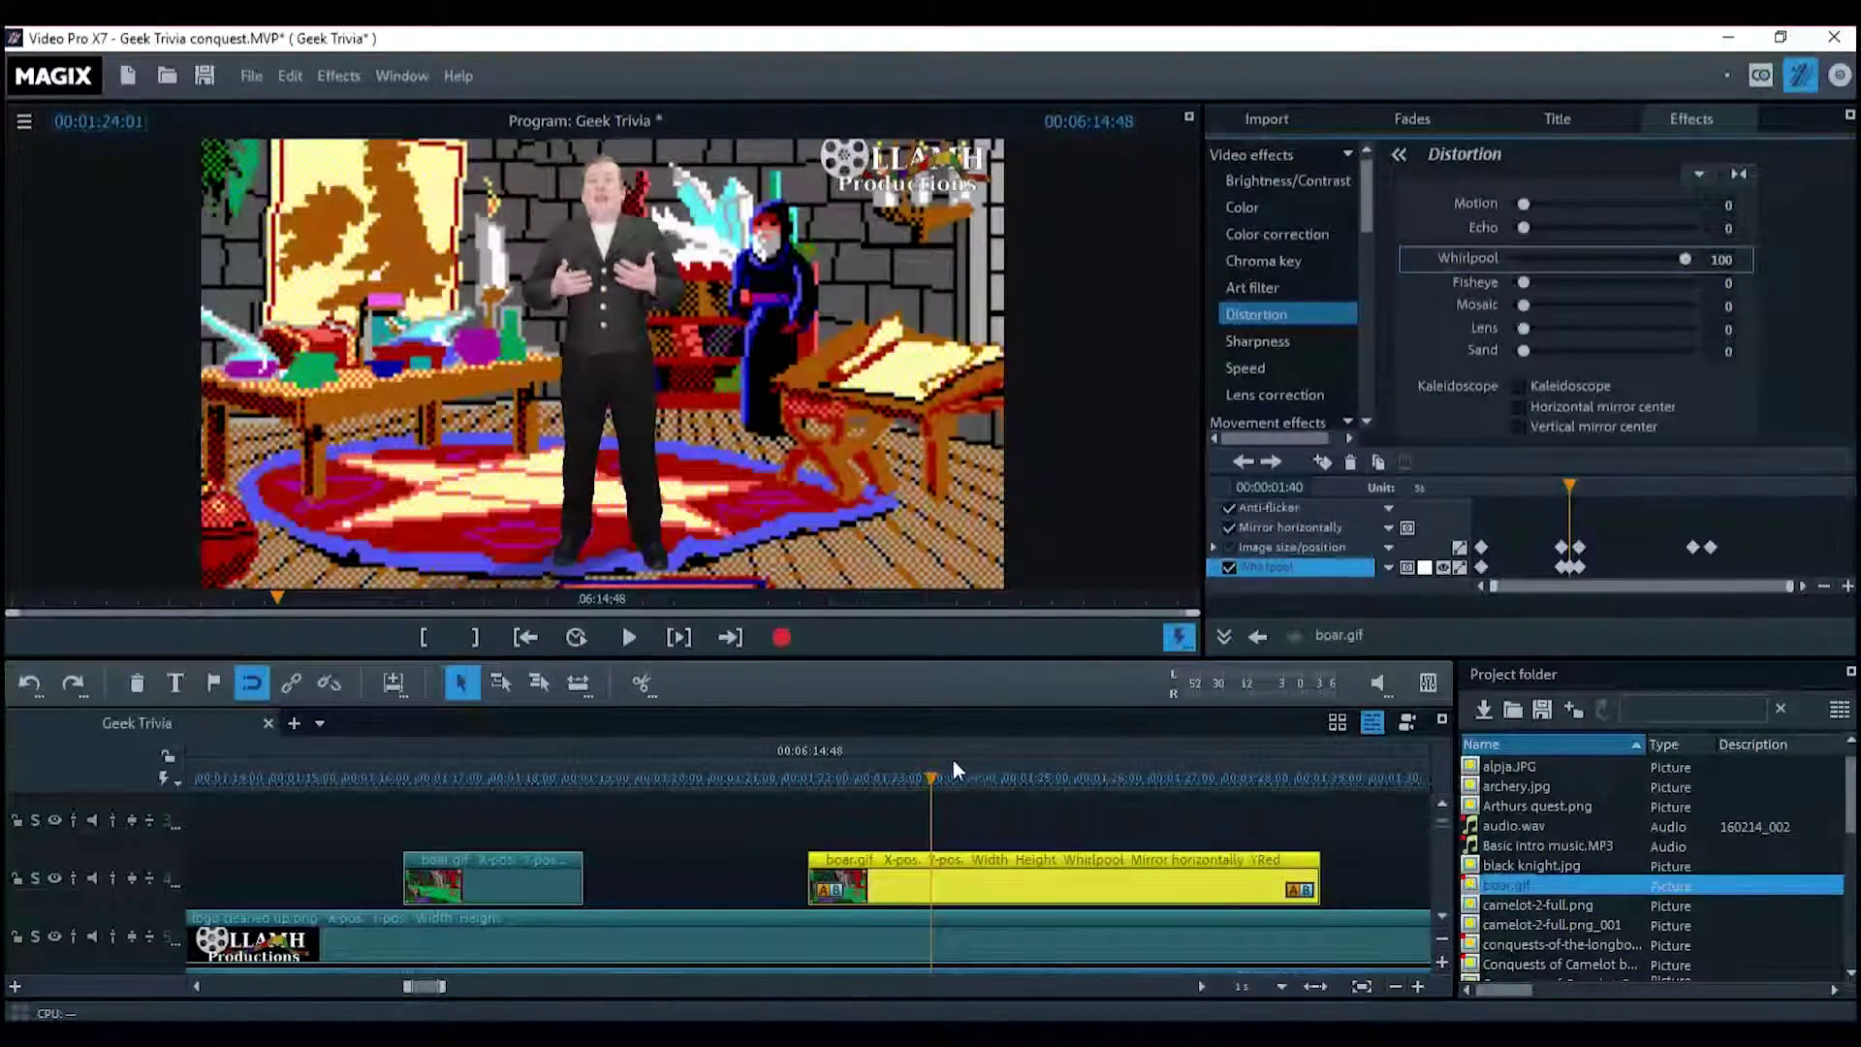
Shift the Image size/position and Whirlpool keyframes at 01:30 earlier, to about 00:00:01:09
left_click_drag(932, 777, 915, 777)
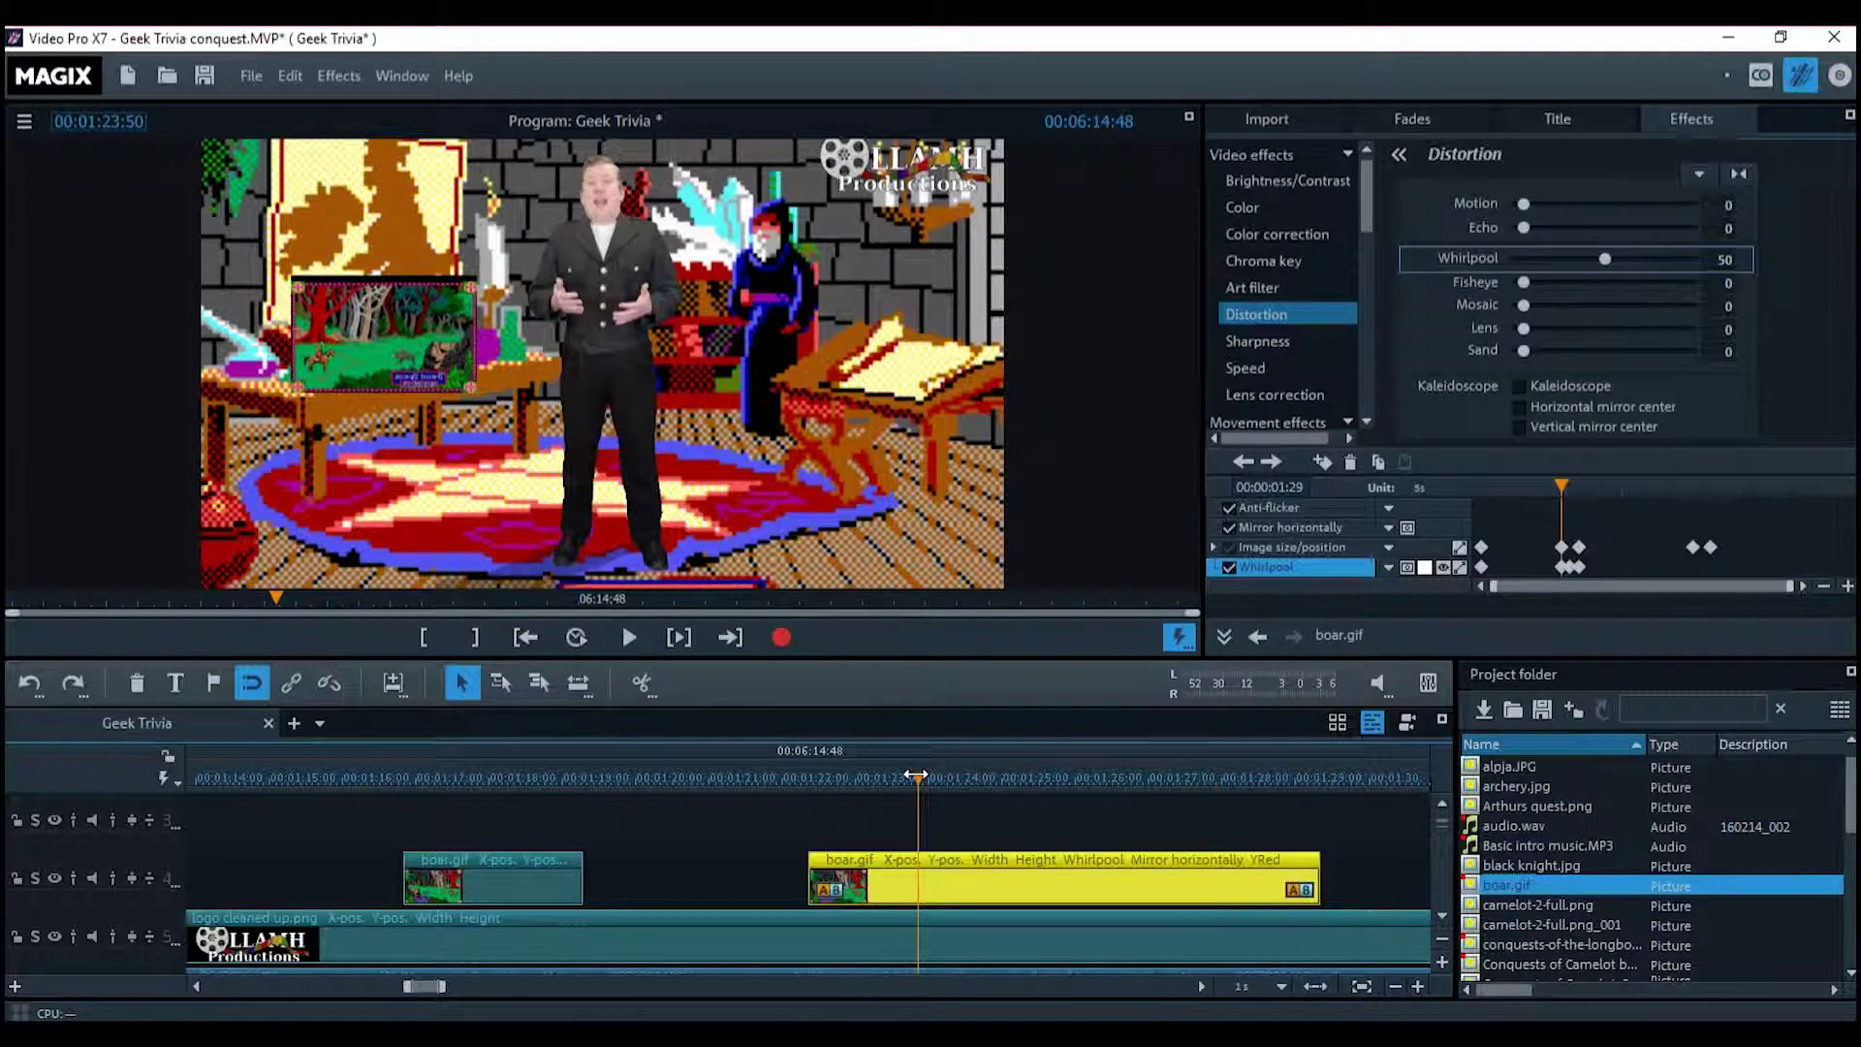
left_click_drag(1556, 545, 1541, 570)
left_click(1558, 569)
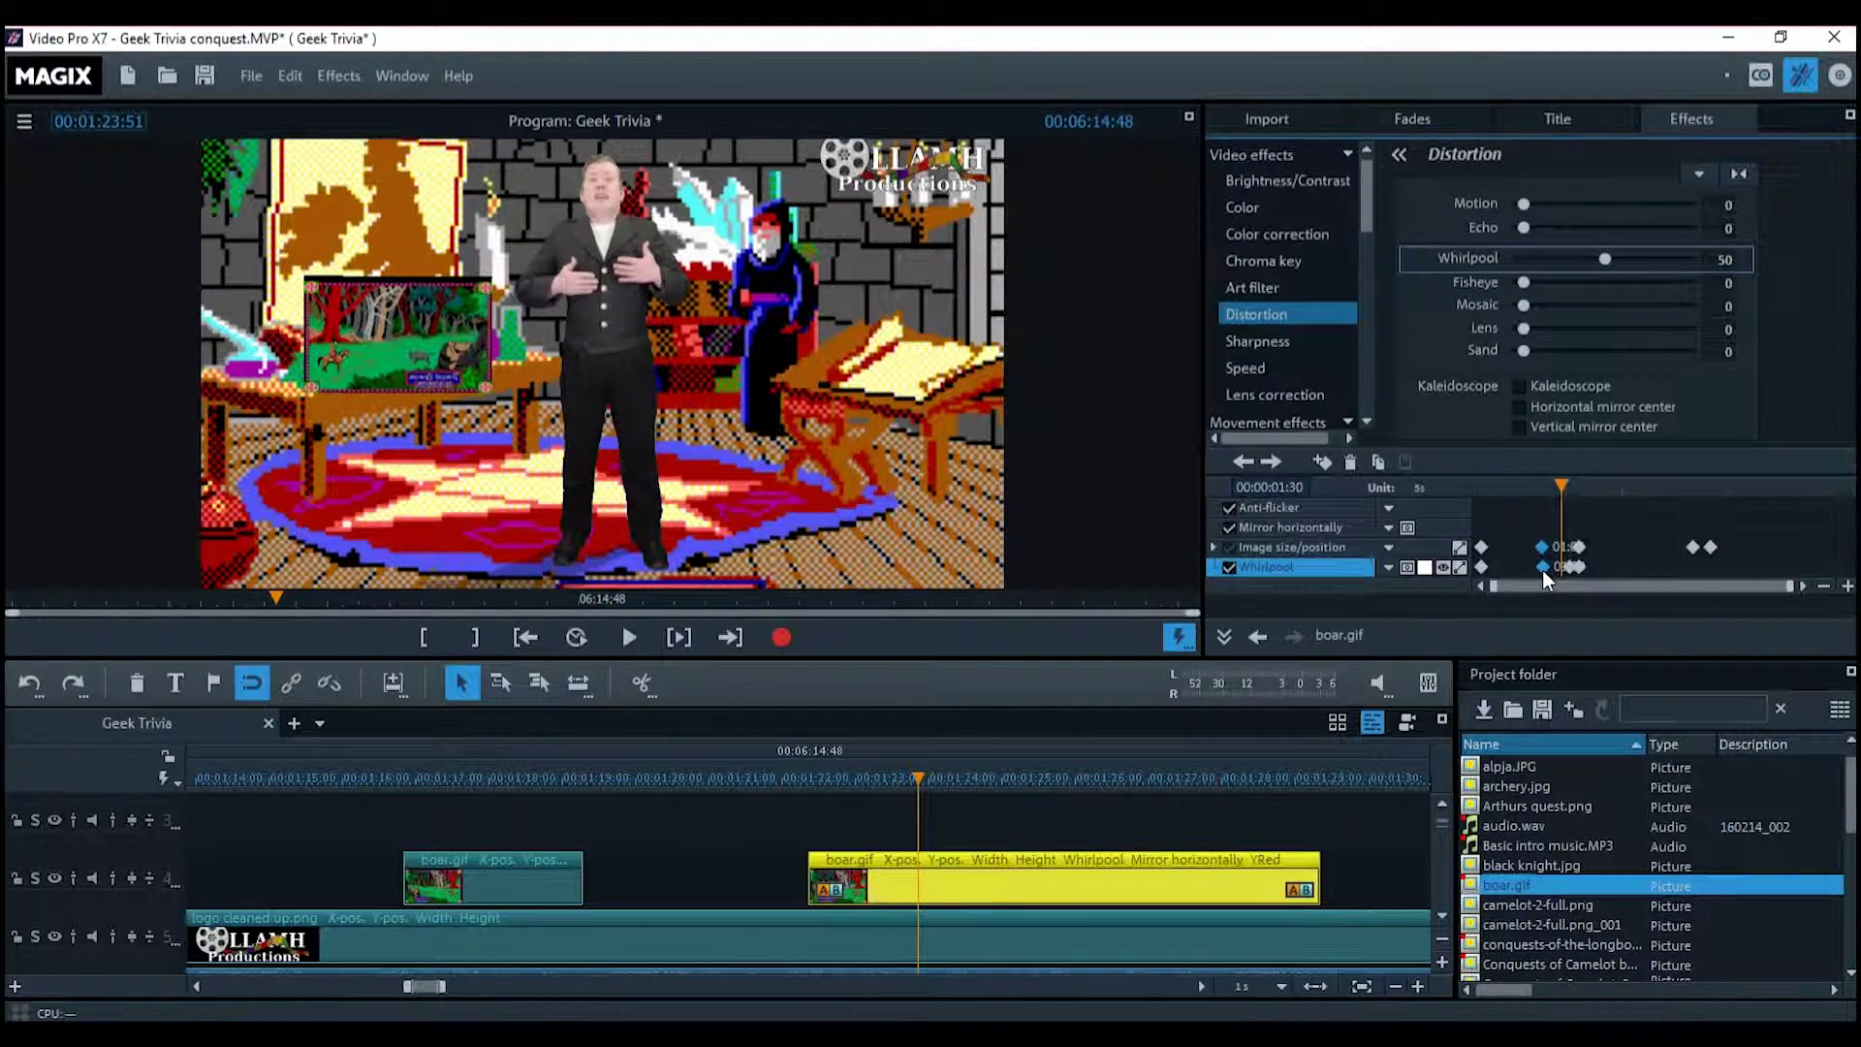
left_click(1544, 547)
left_click(1543, 565)
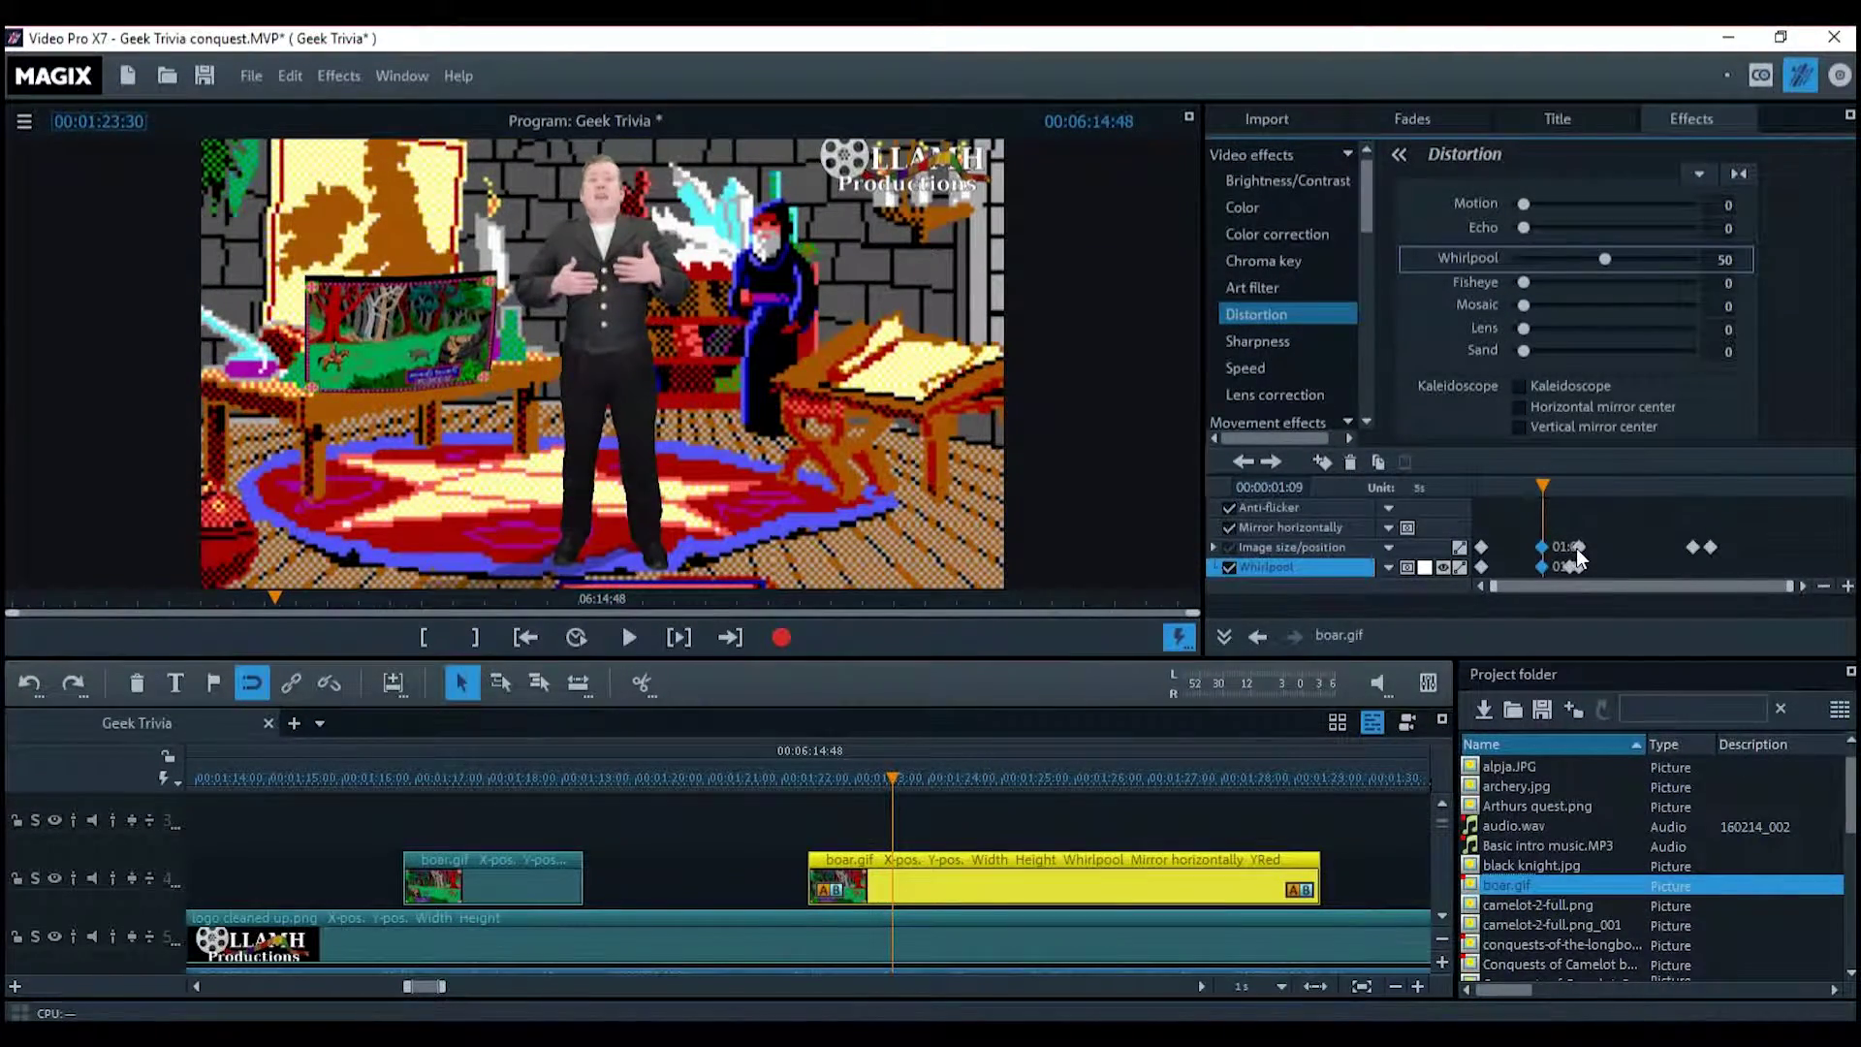
Shift the 01:50 Image size/position and Whirlpool keyframes to about 02:32, and centre the full-strength Whirlpool keyframe between its neighbours
left_click(1578, 548)
left_click_drag(1582, 546, 1619, 549)
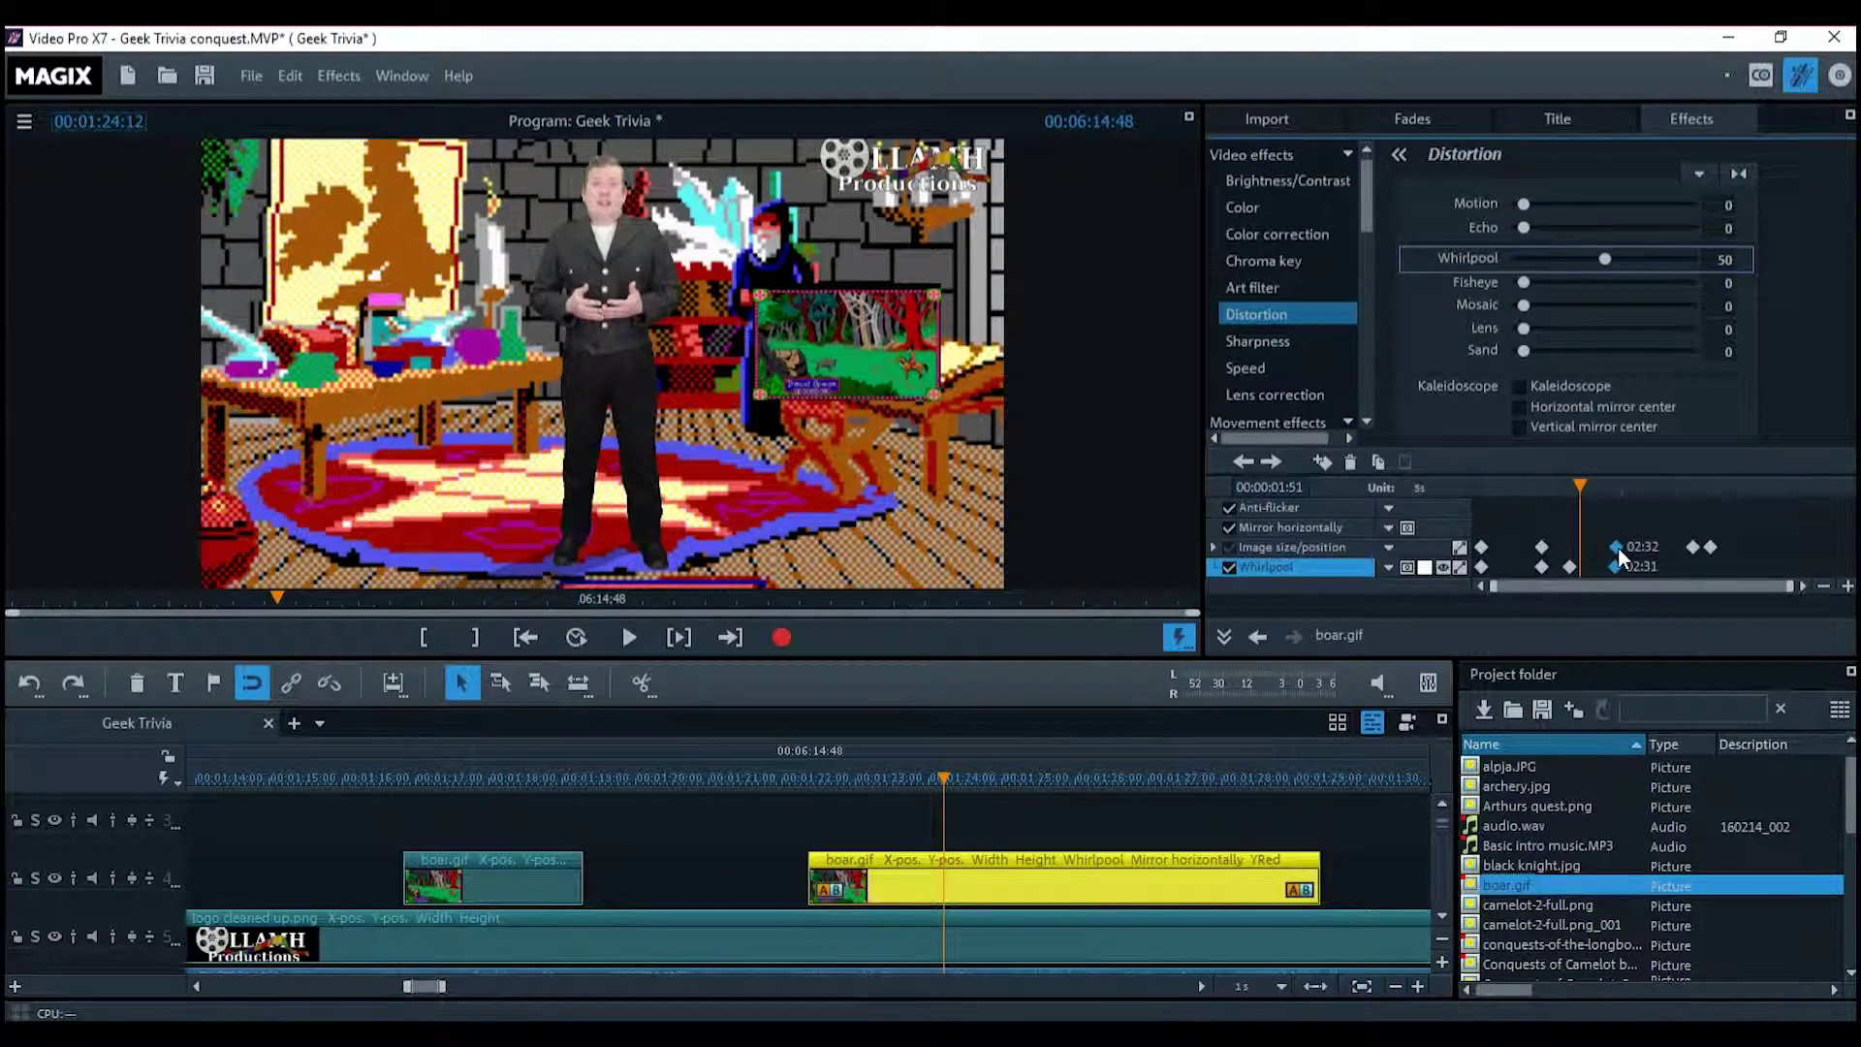
left_click(1570, 566)
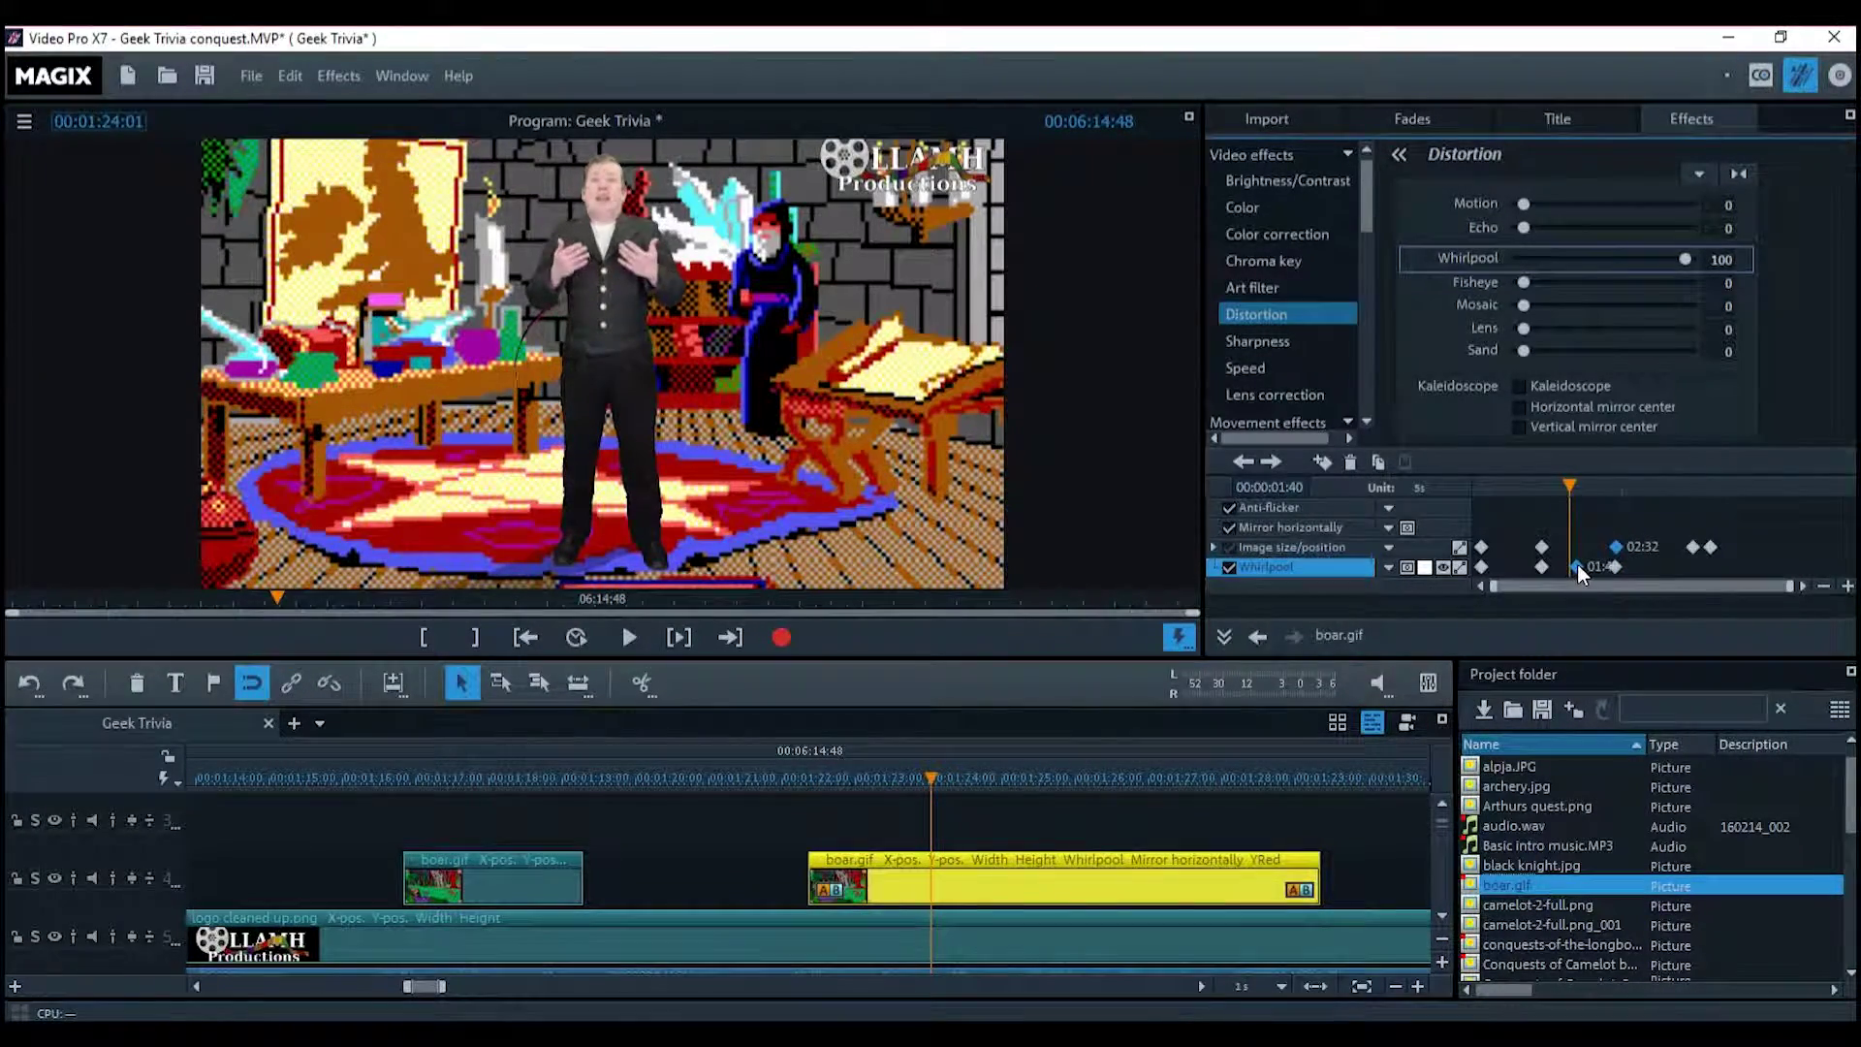
Play back the boar.gif clip from near its start to check the slower flip with the whirlpool distortion
left_click_drag(886, 787, 829, 782)
left_click(634, 637)
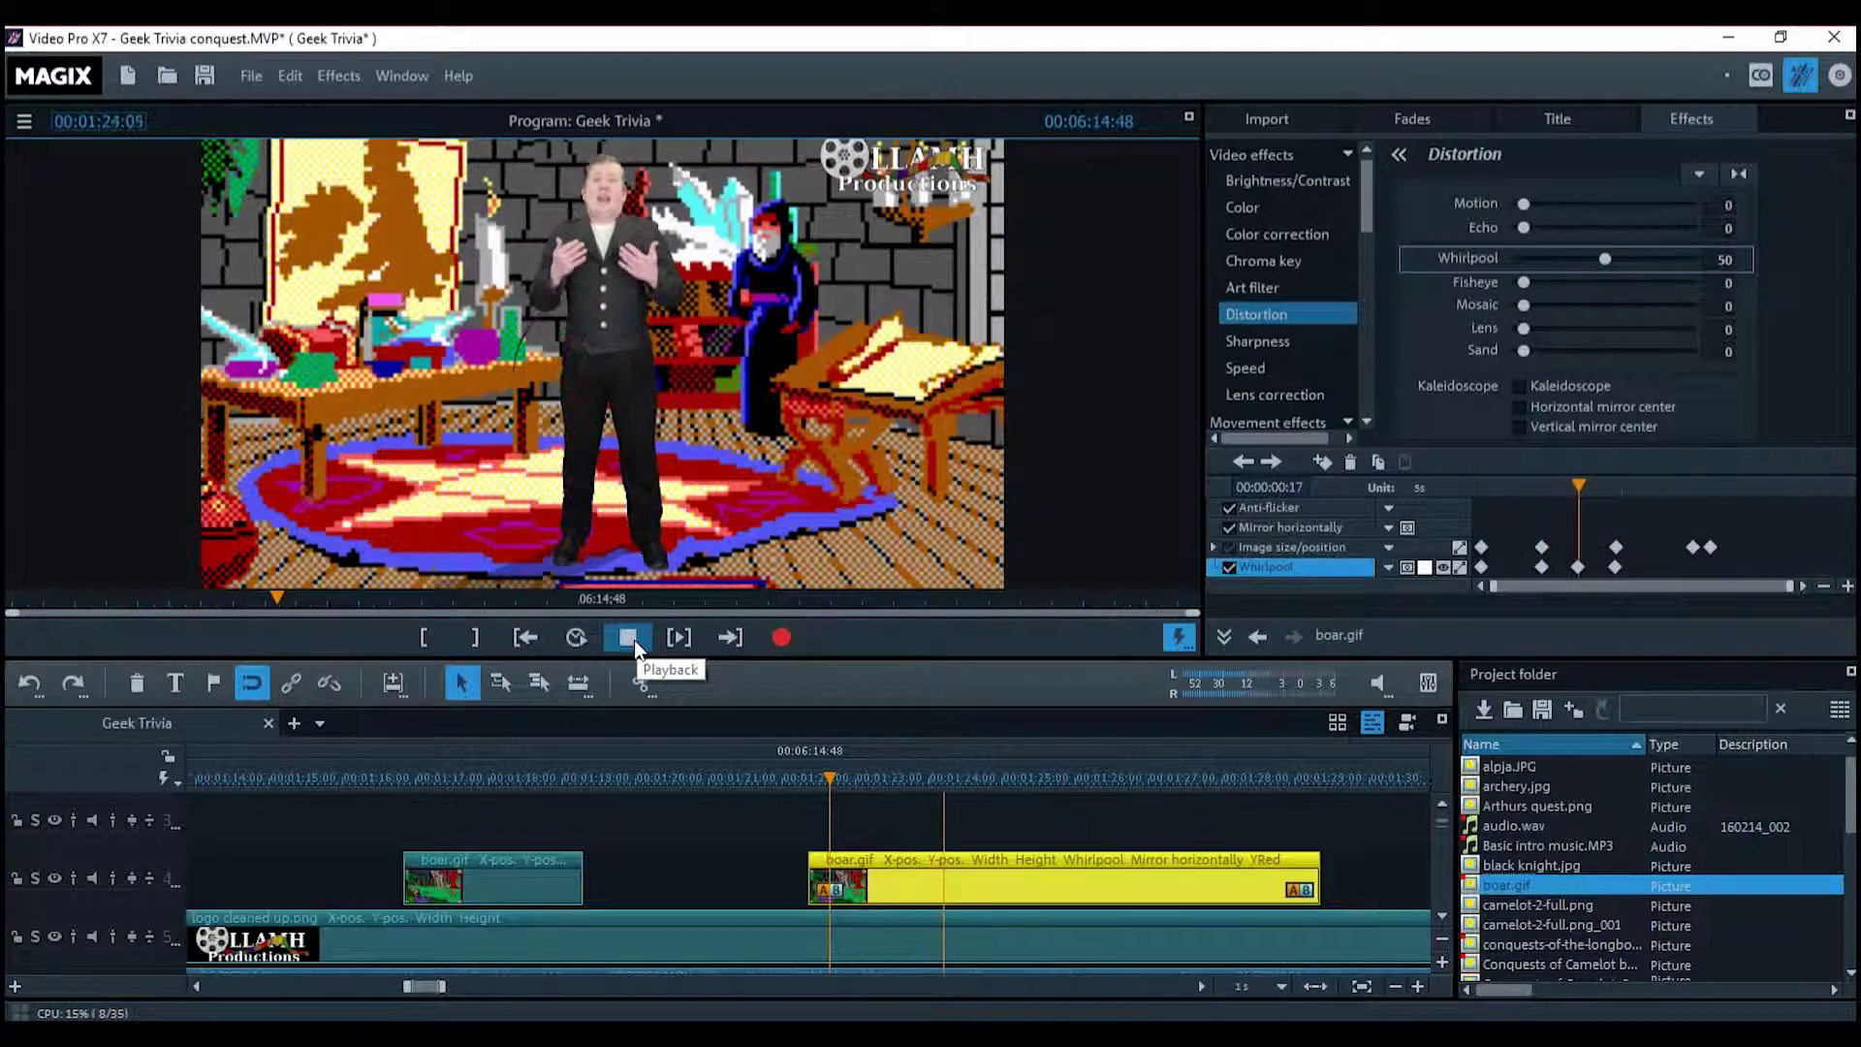
left_click(634, 640)
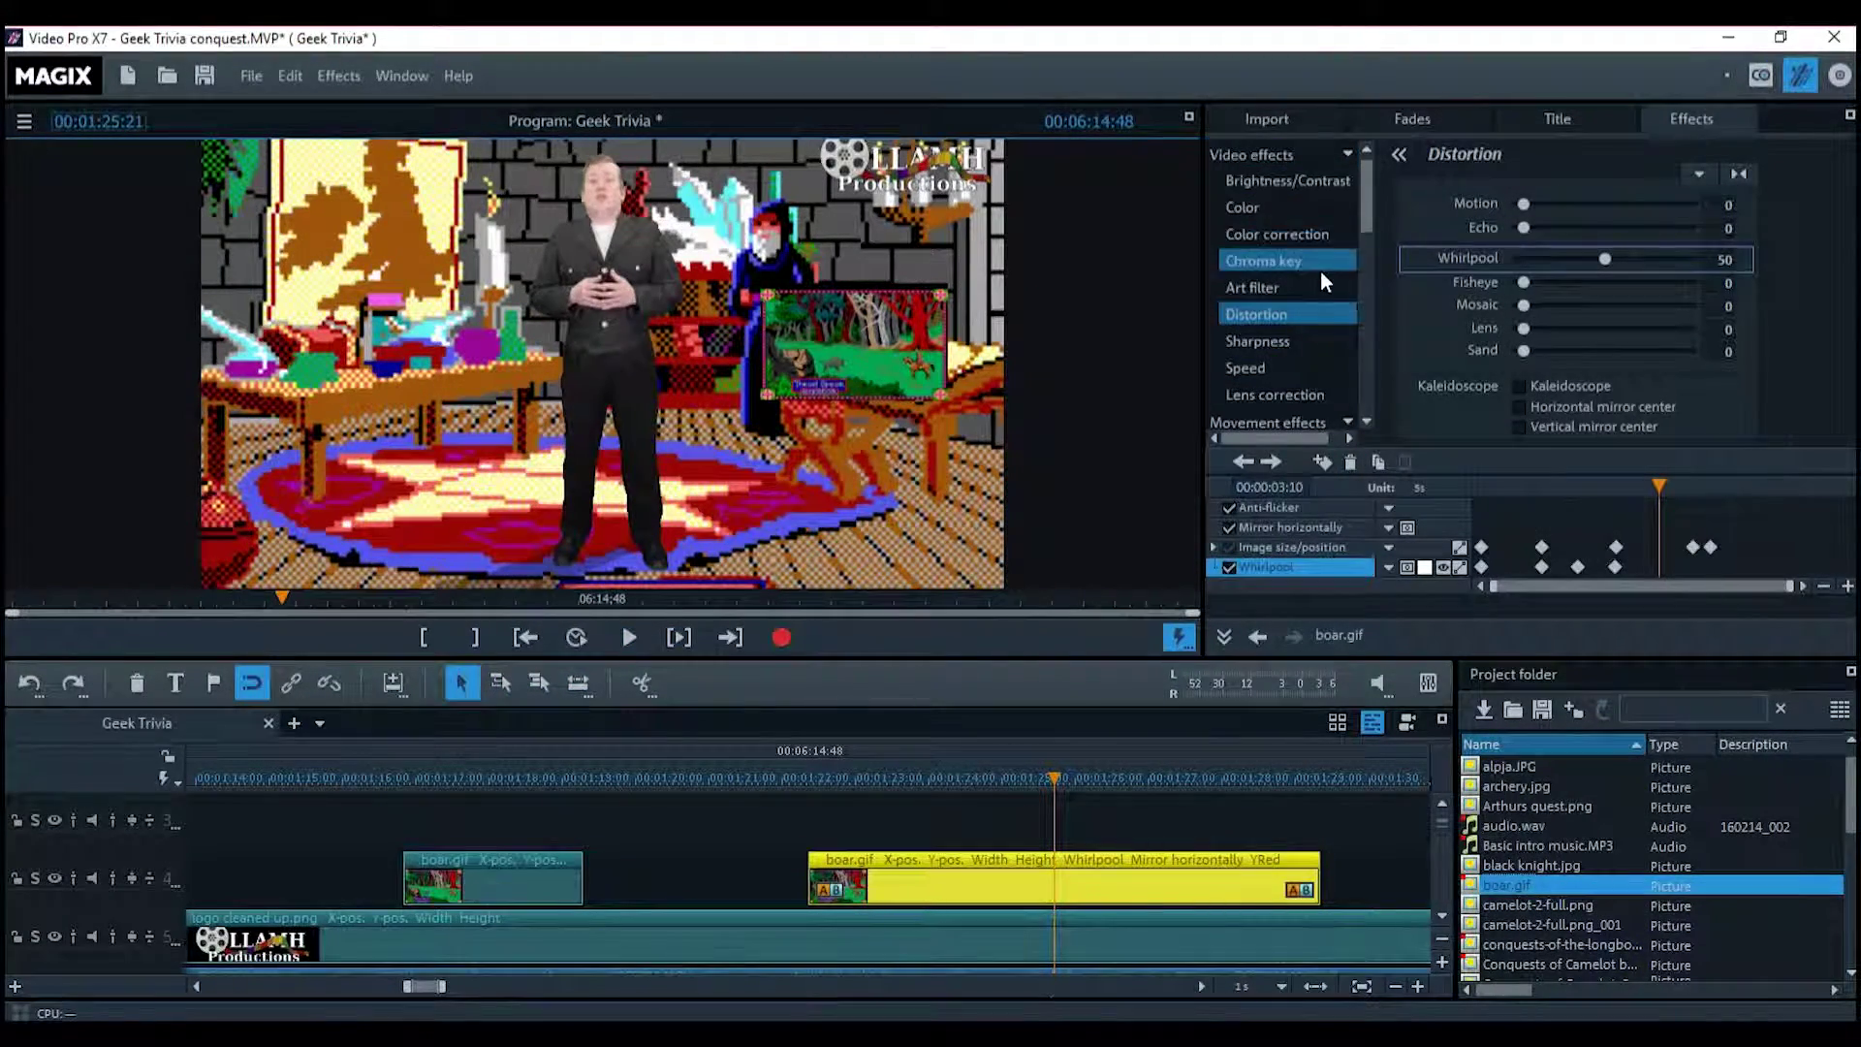
mouse_move(1367, 211)
left_mouse_down()
mouse_move(1378, 297)
mouse_move(1376, 190)
left_mouse_up()
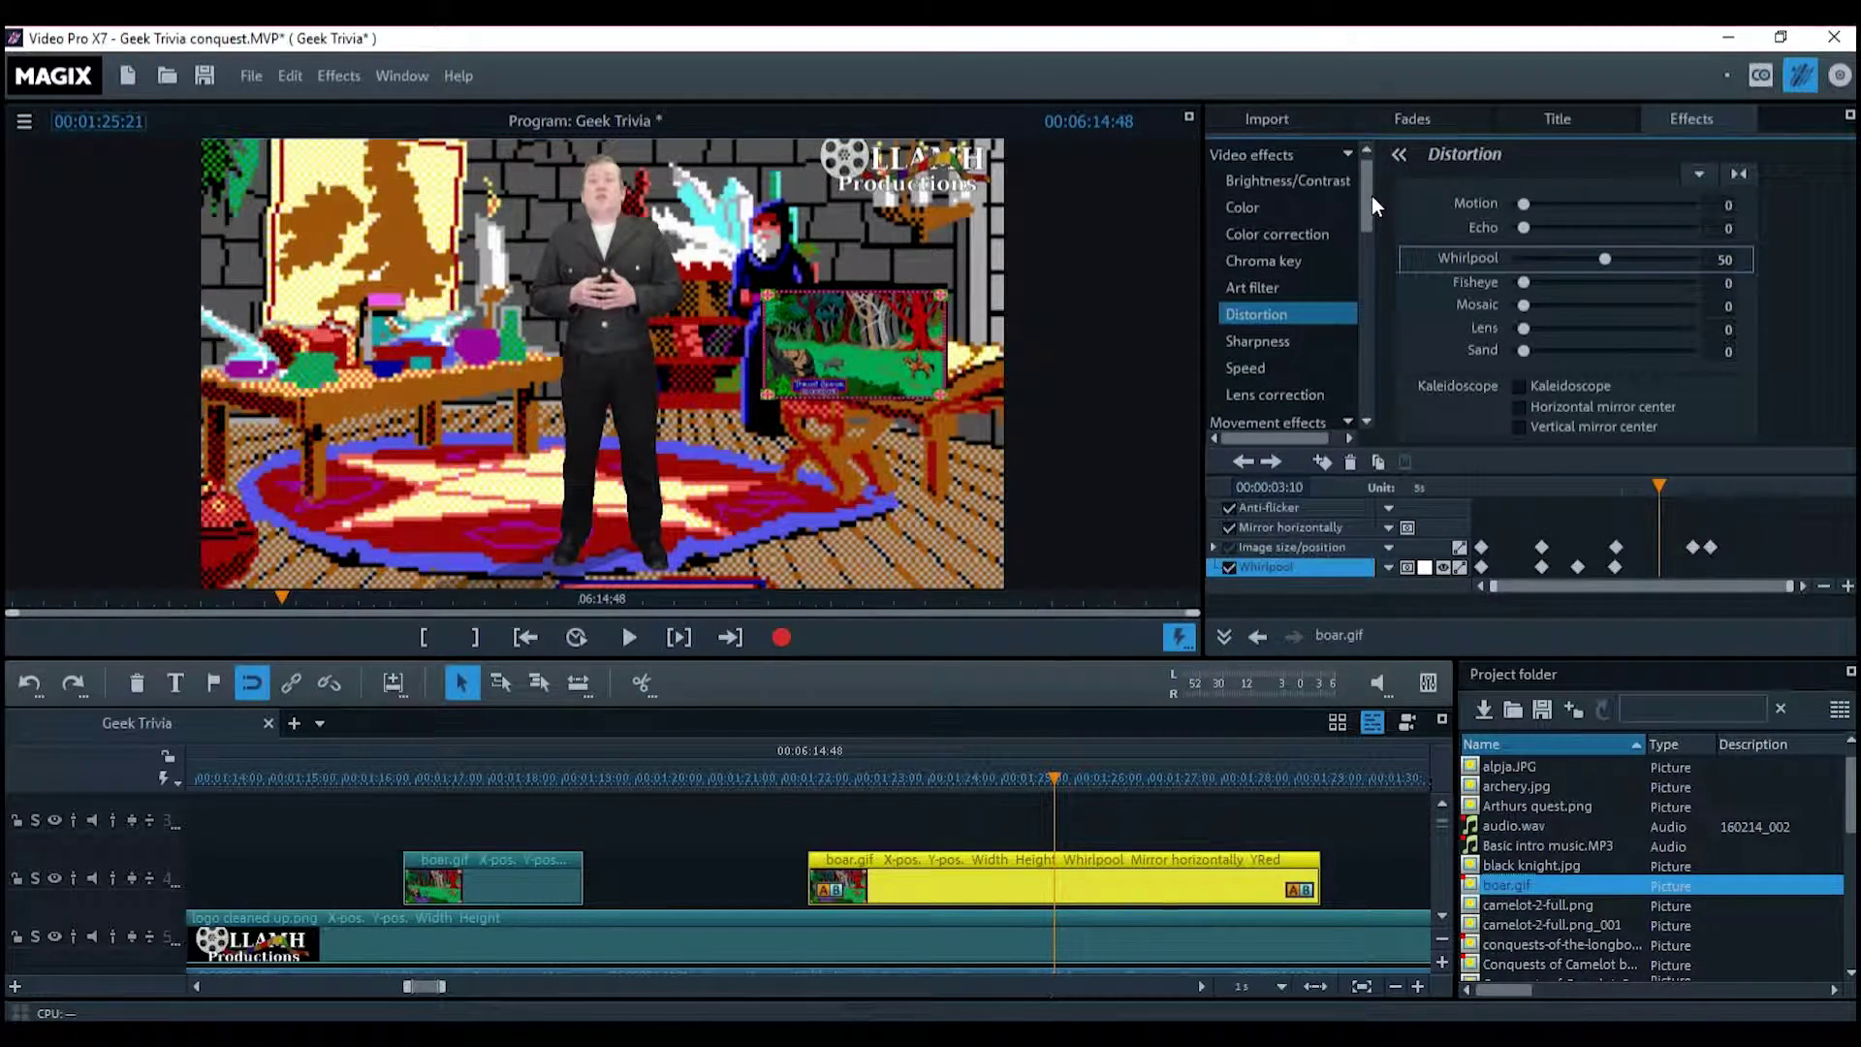